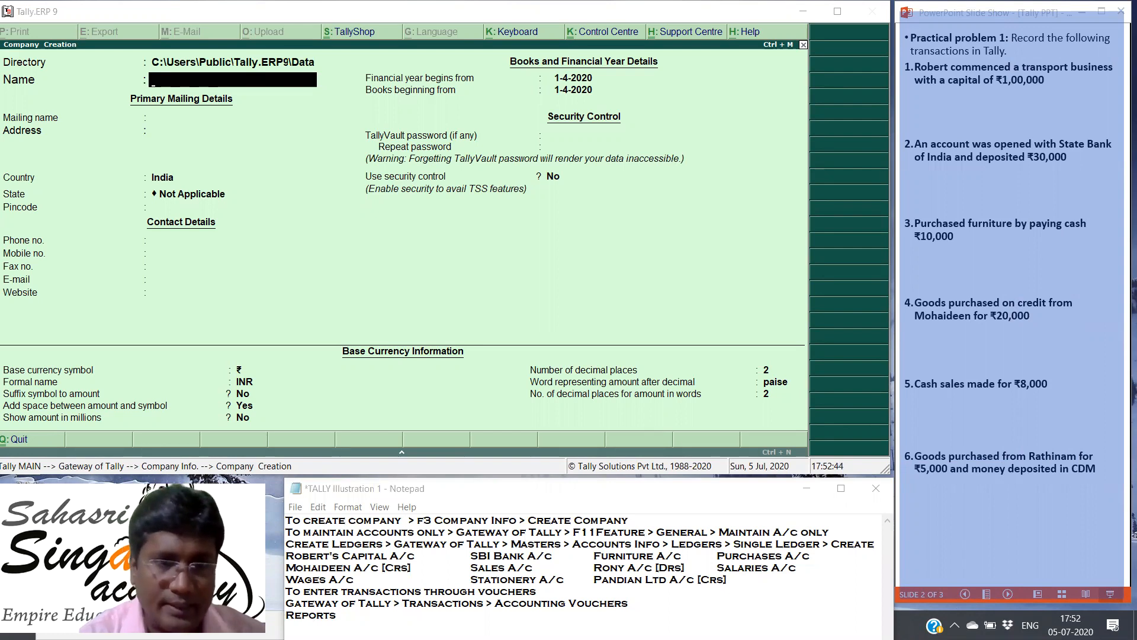
mouse_move(284, 622)
left_mouse_down()
mouse_move(474, 534)
mouse_move(745, 488)
left_mouse_up()
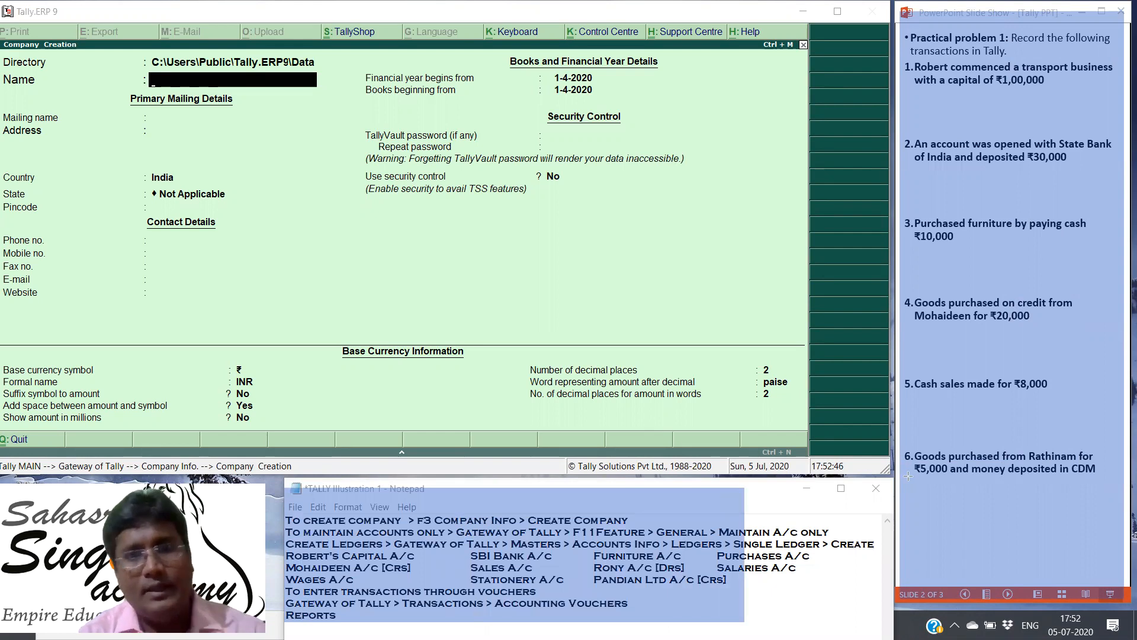
left_click_drag(908, 475, 890, 480)
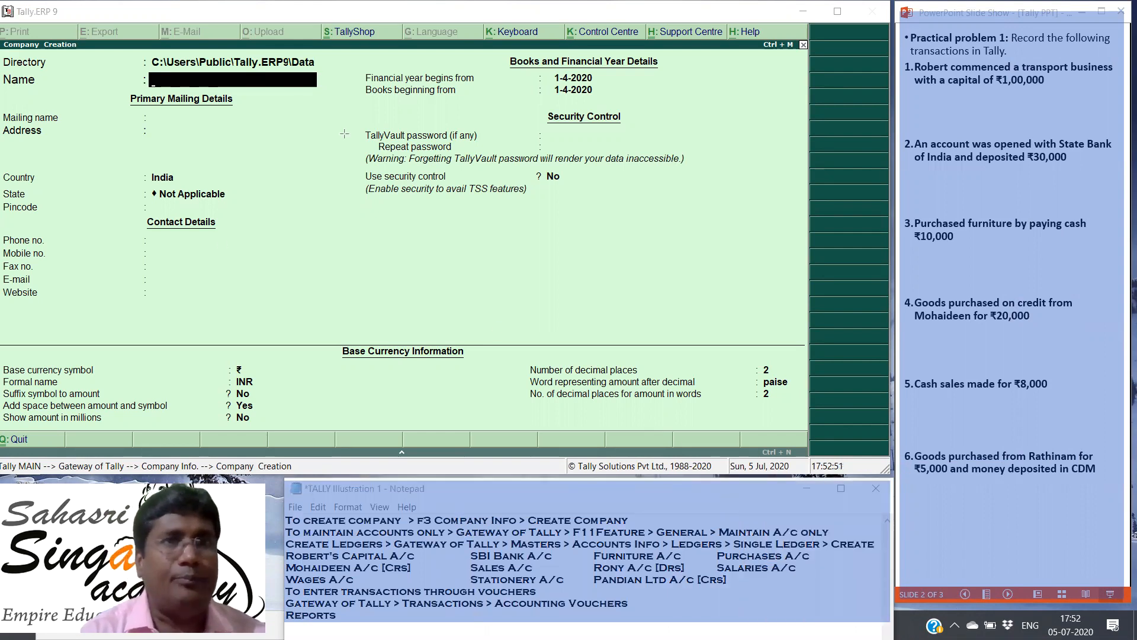
left_click_drag(882, 460, 6, 17)
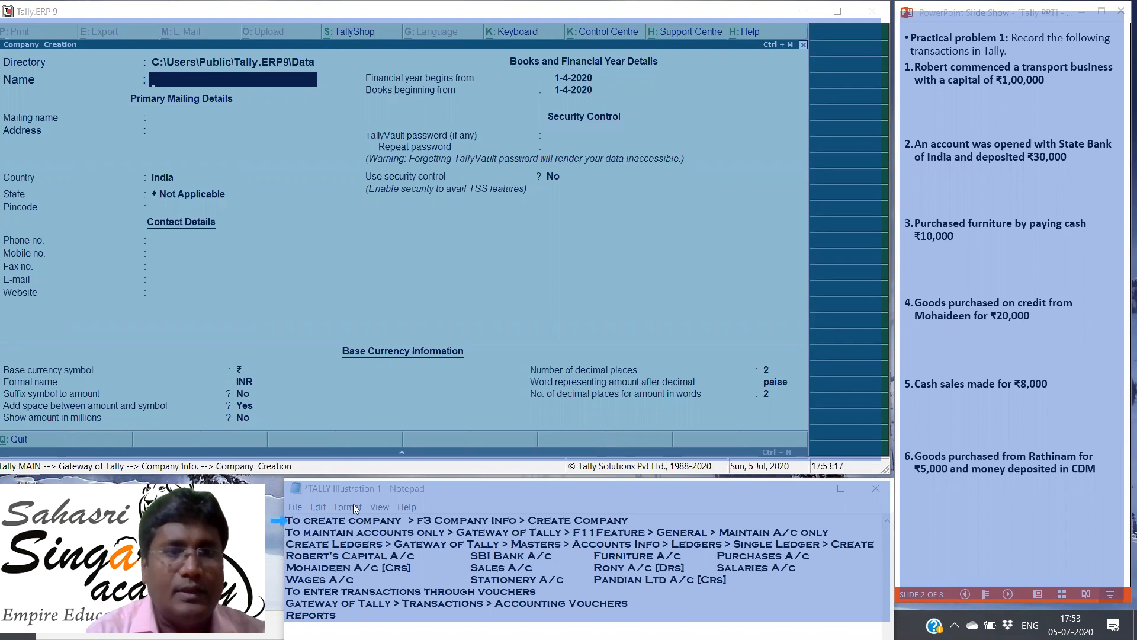
left_click(278, 531)
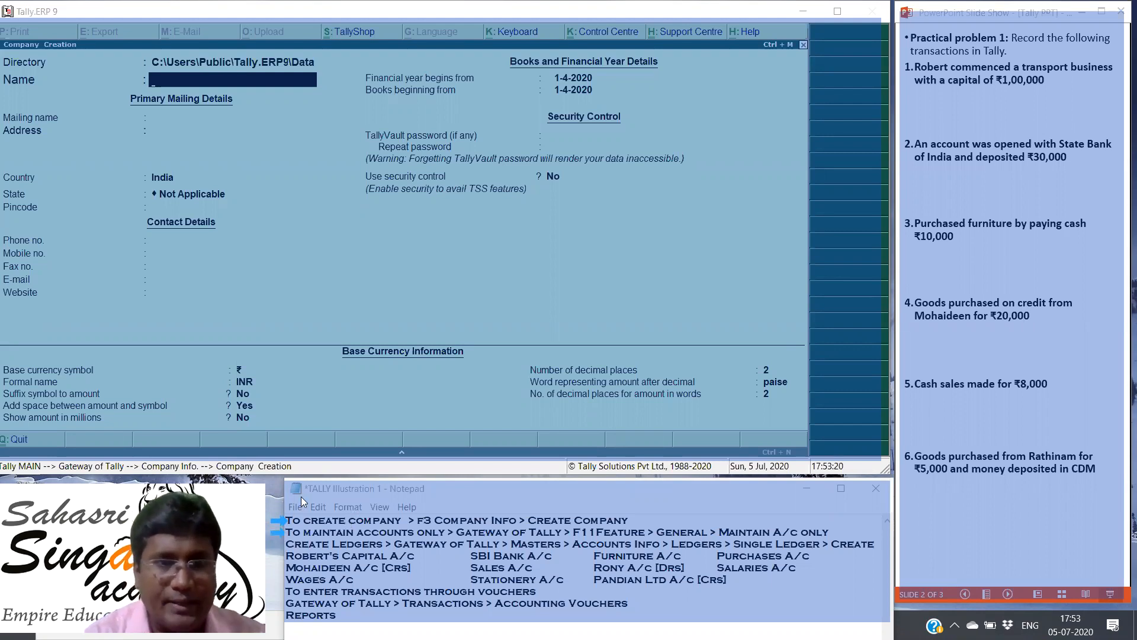
left_click(354, 507)
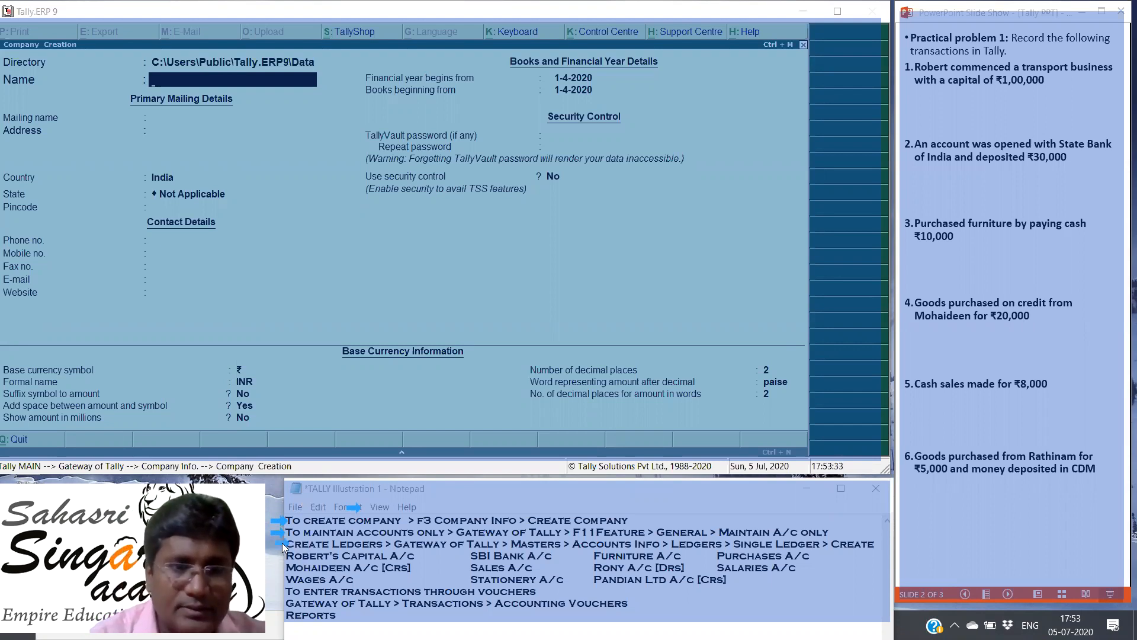
left_click(286, 591)
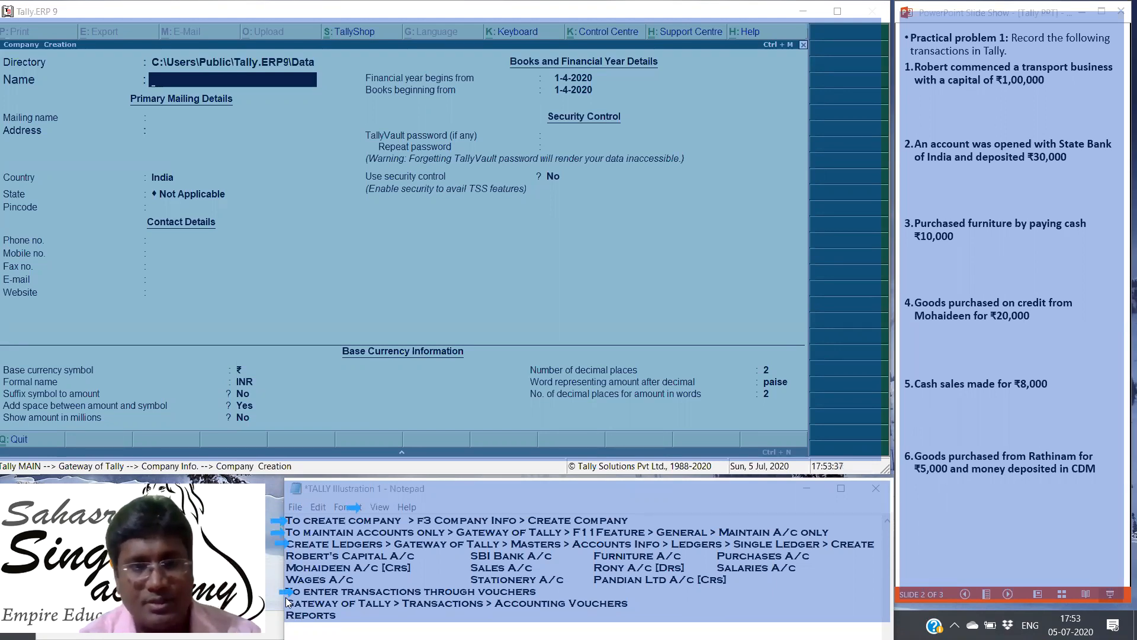
left_click(281, 616)
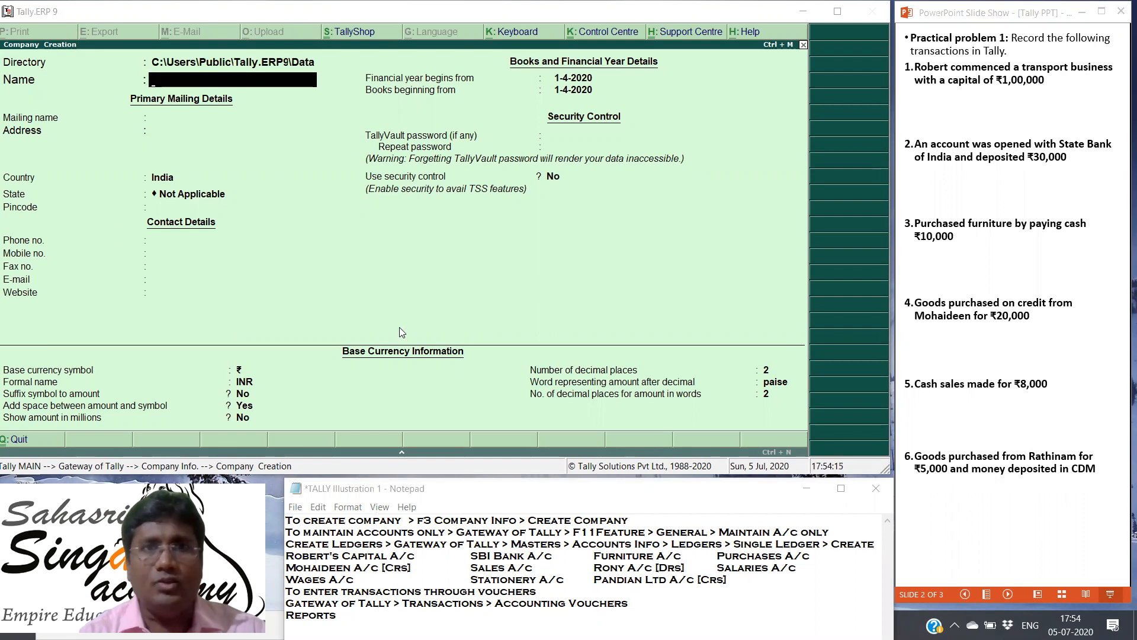
Step: Quit the blank company creation form and return to the Gateway of Tally
key("Escape")
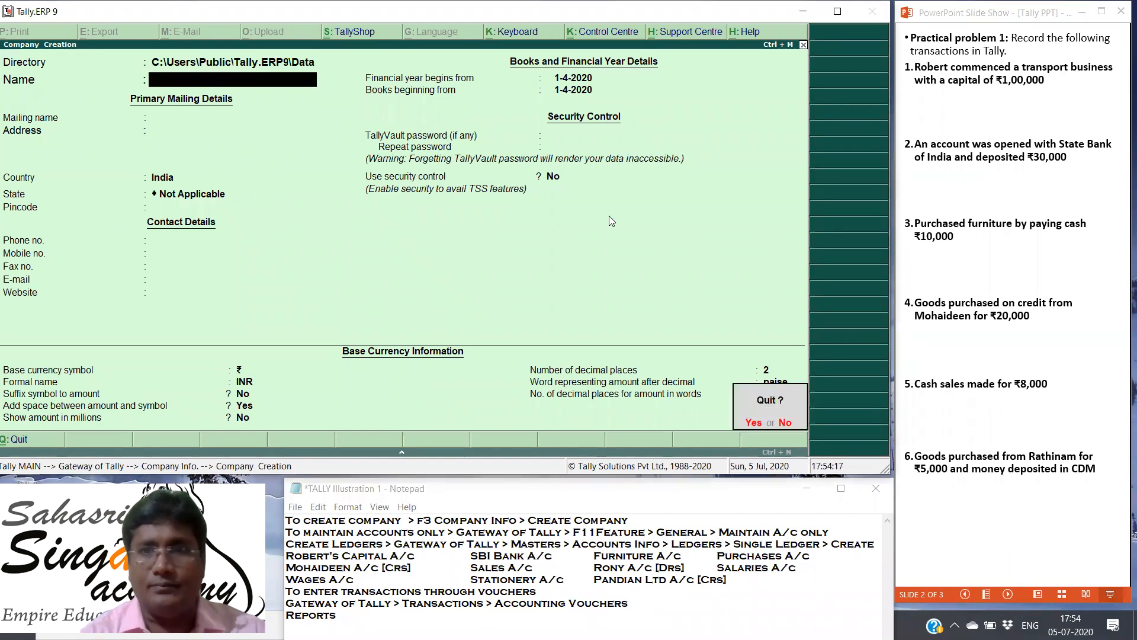
key("y")
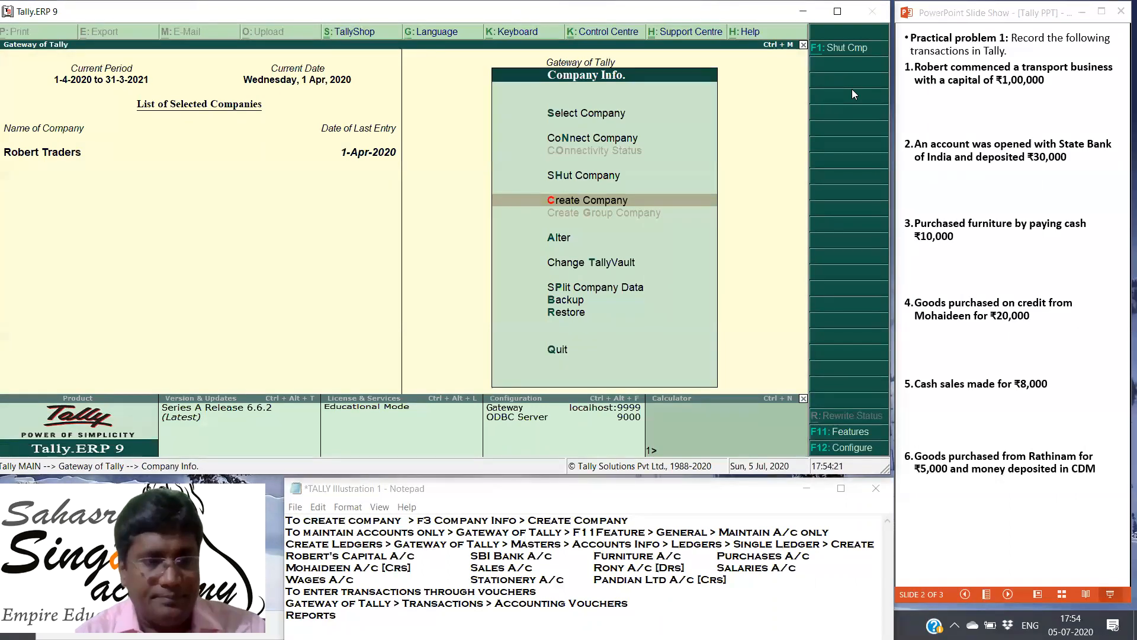
key("Escape")
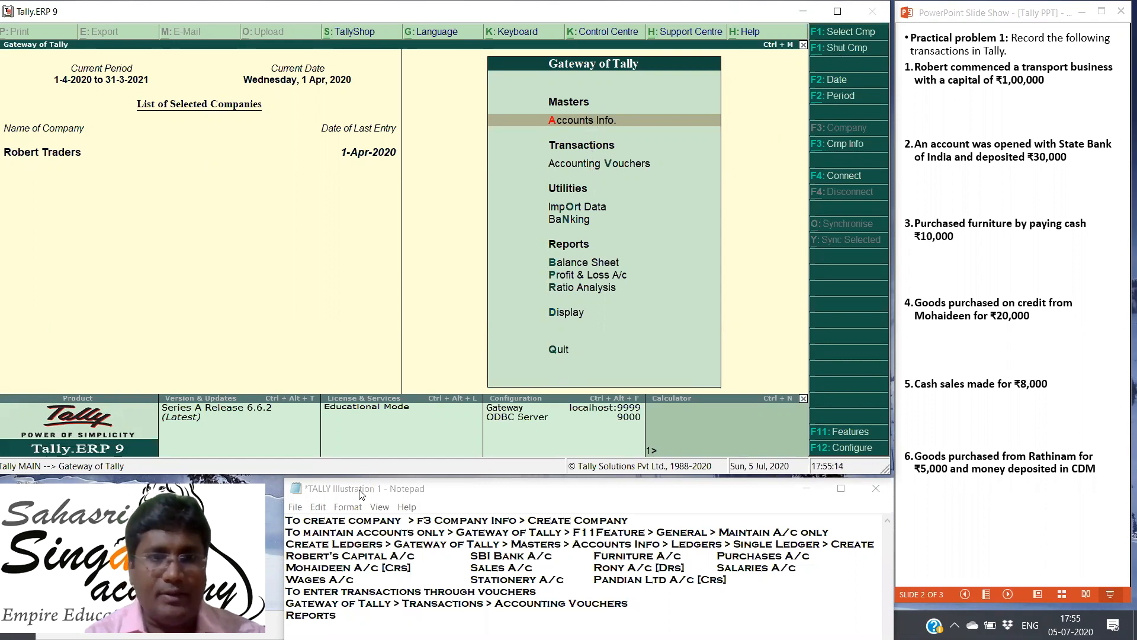
Step: Start creating a new company named Robert & Co, keeping the same text as its mailing name
left_click_drag(288, 521, 639, 517)
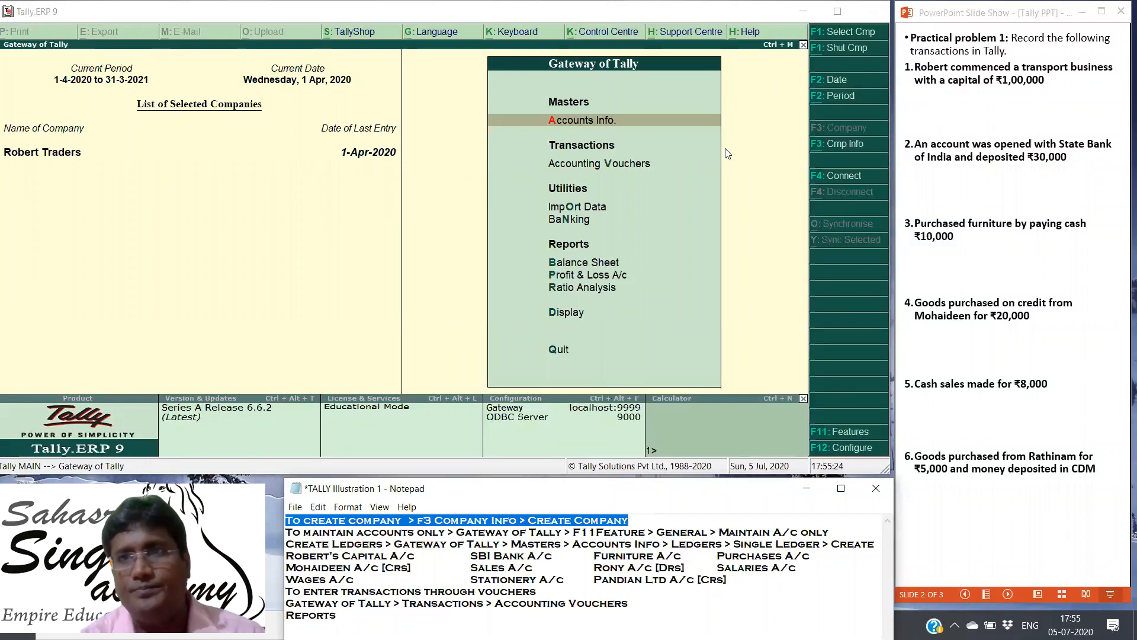
left_click(837, 145)
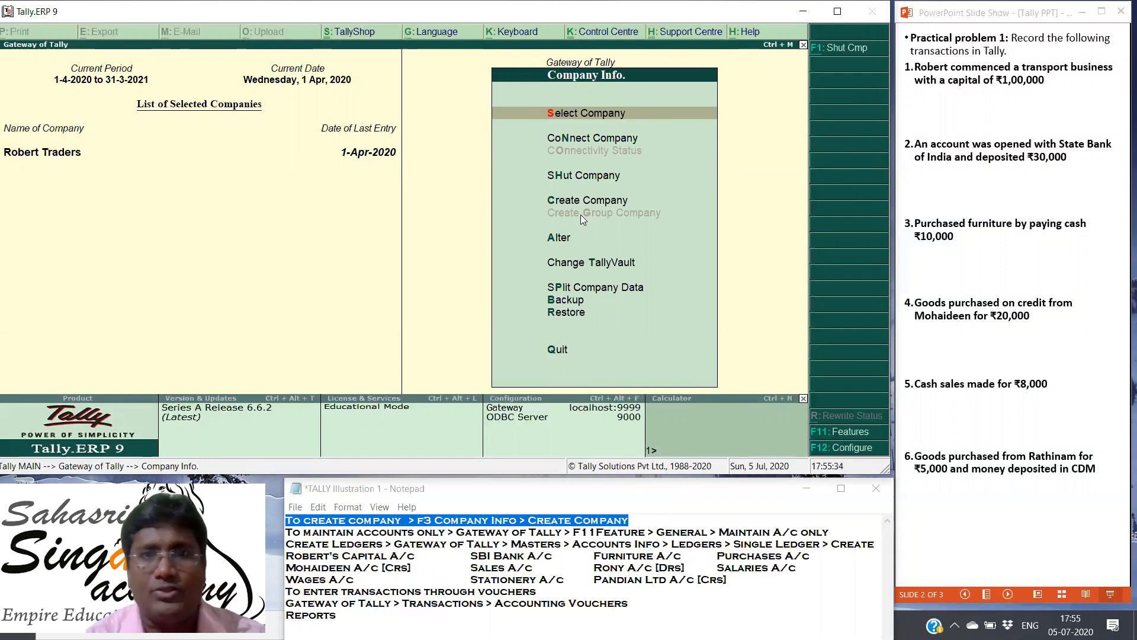
left_click(582, 199)
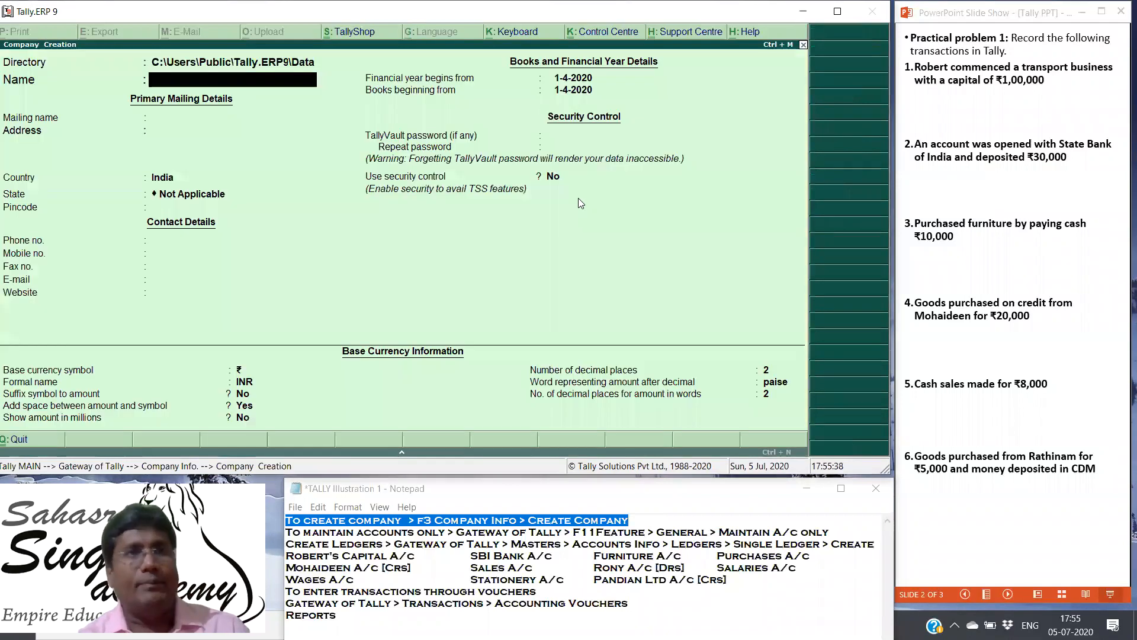
type("Robe")
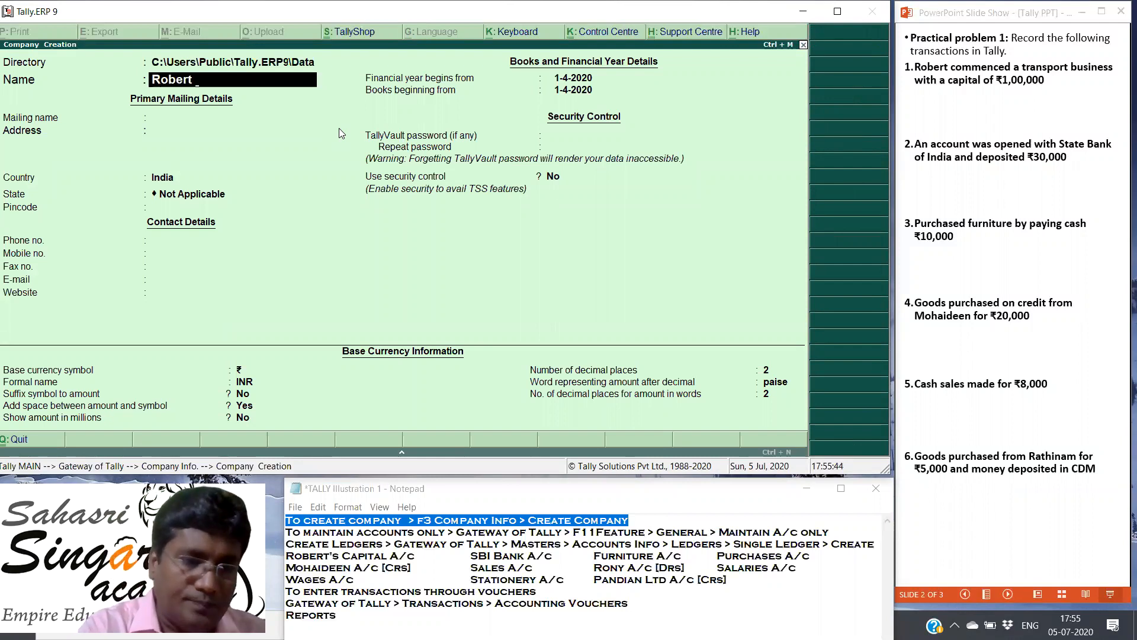
type("rt & Co")
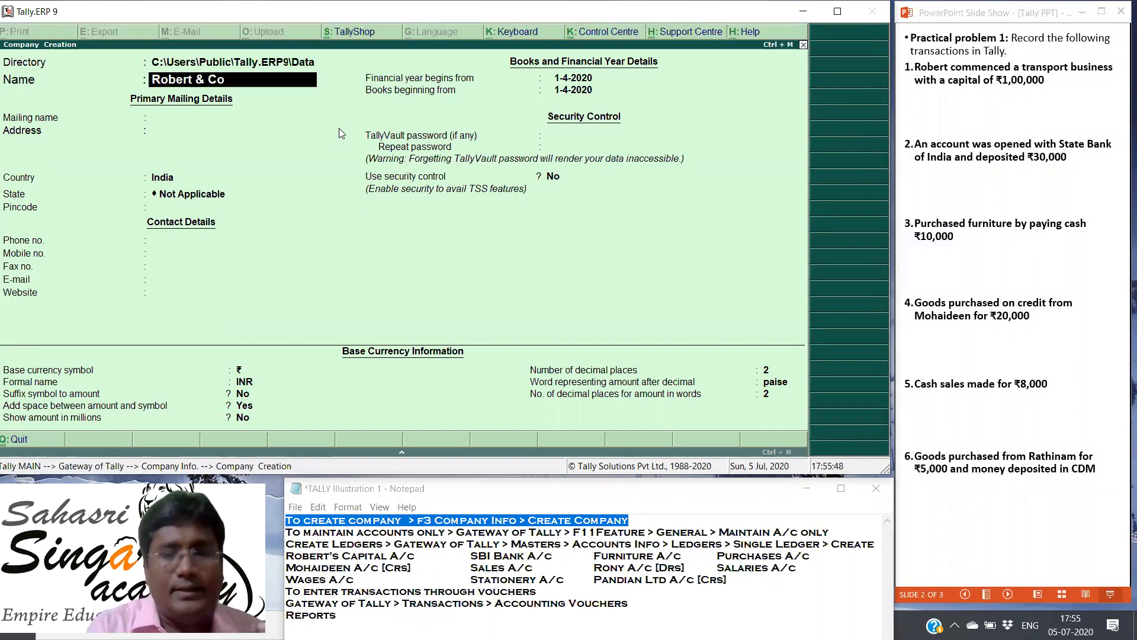
key("Return")
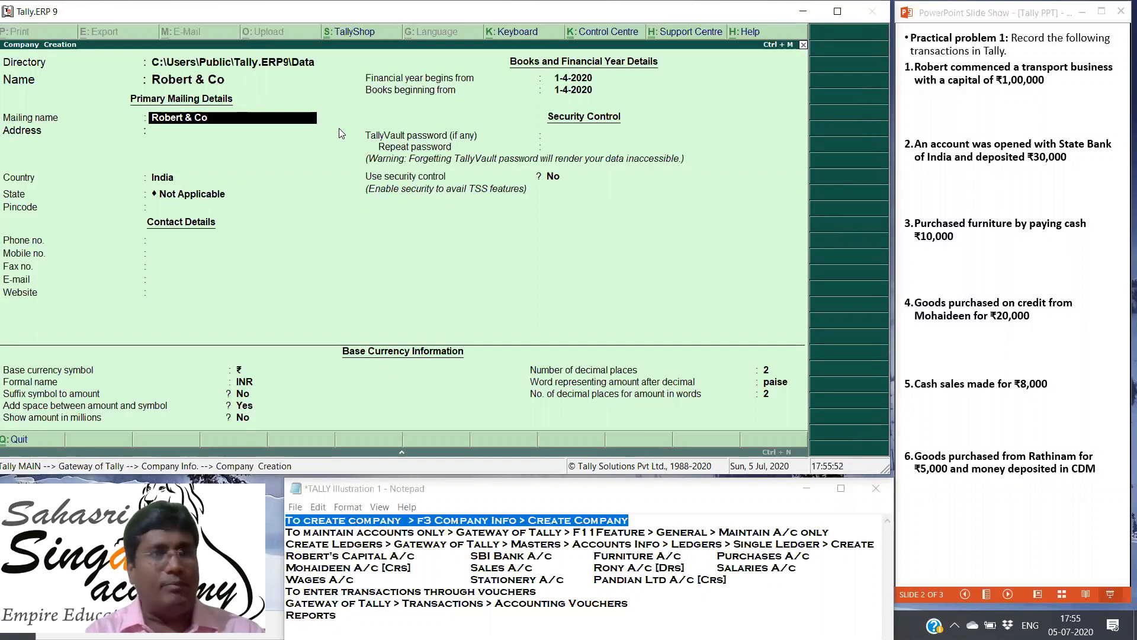
key("Return")
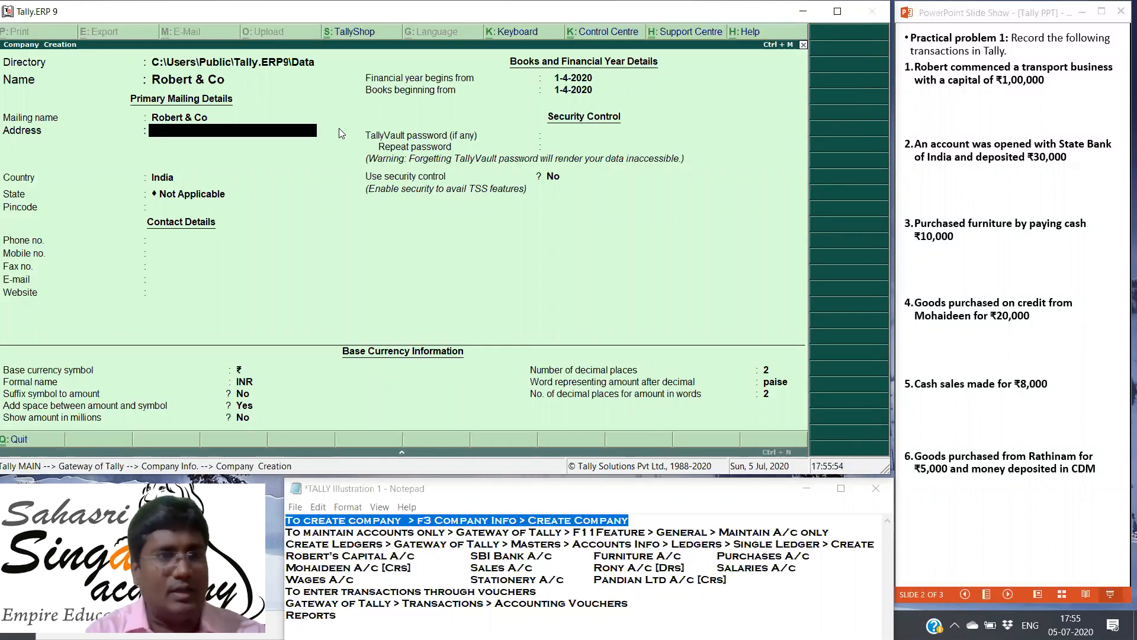
Step: Leave the company address blank, keep India as the country, set the state to Tamil Nadu and enter the pincode
key("Return")
key("Return")
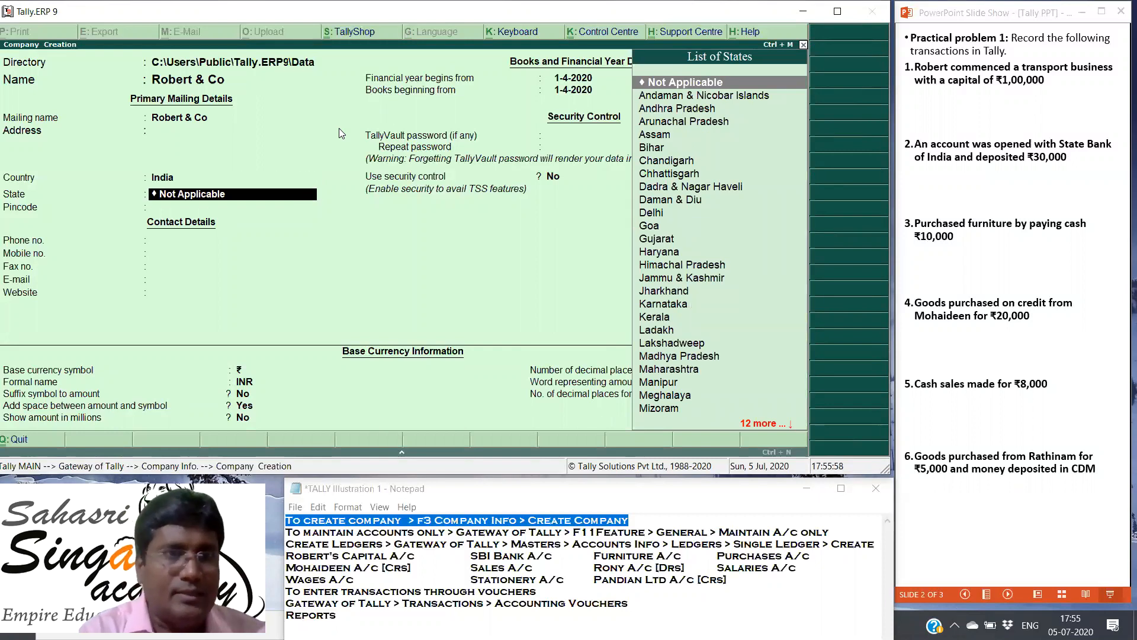
type("Ta")
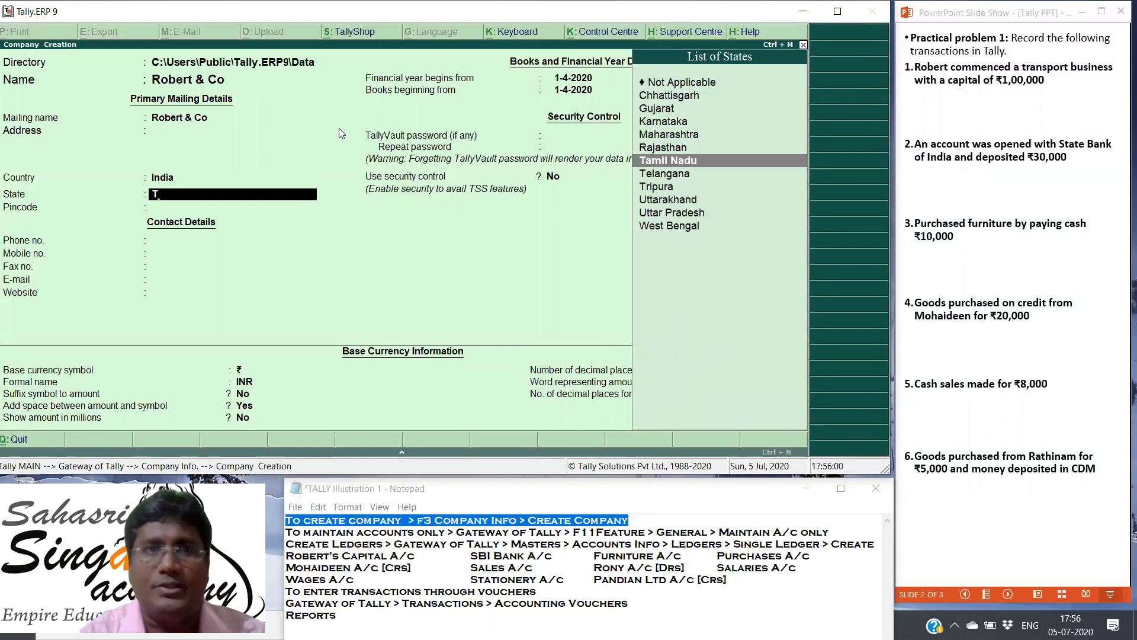
key("Return")
type("620003")
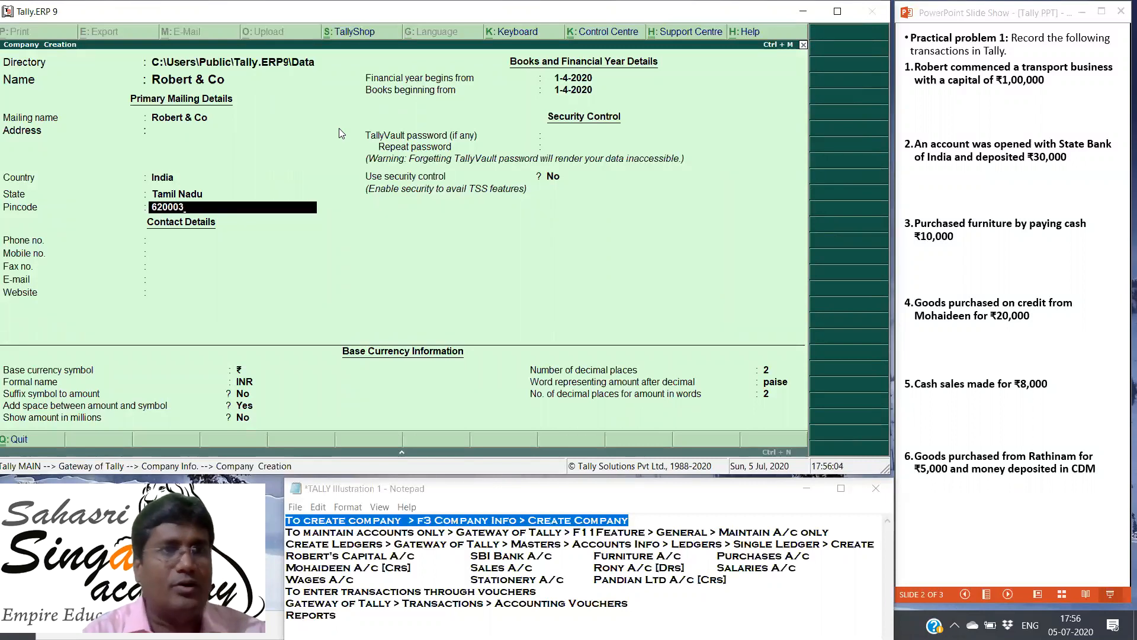
key("Return")
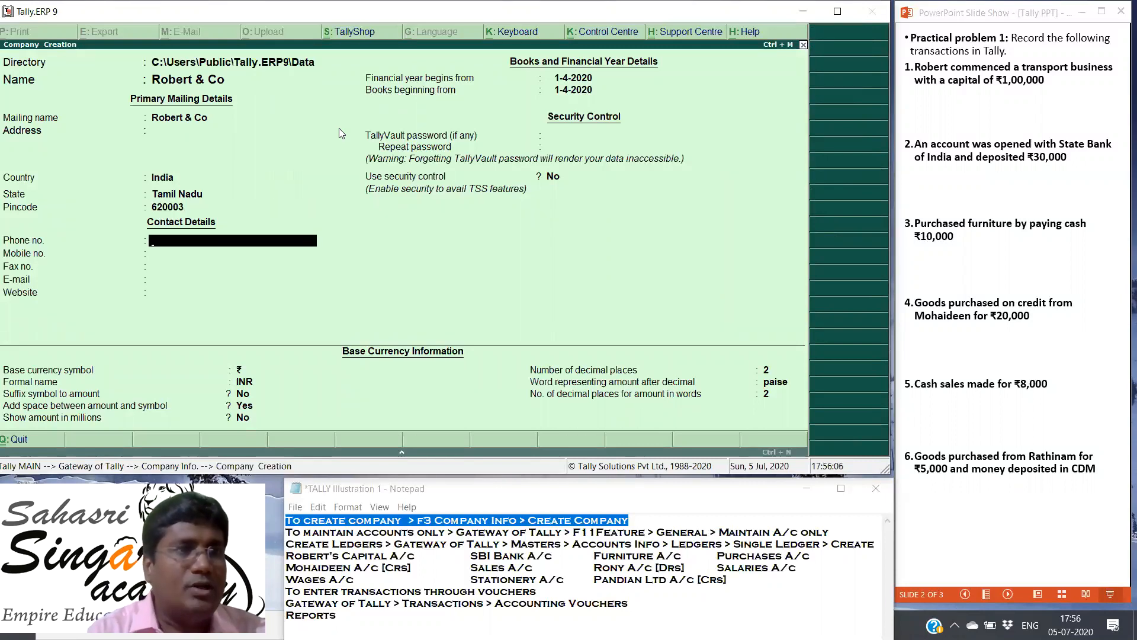
Step: Leave the contact details blank, keep the default financial year, security and currency settings, and save the new company
key("Return")
key("Return")
key("Return")
key("Return")
key("Return")
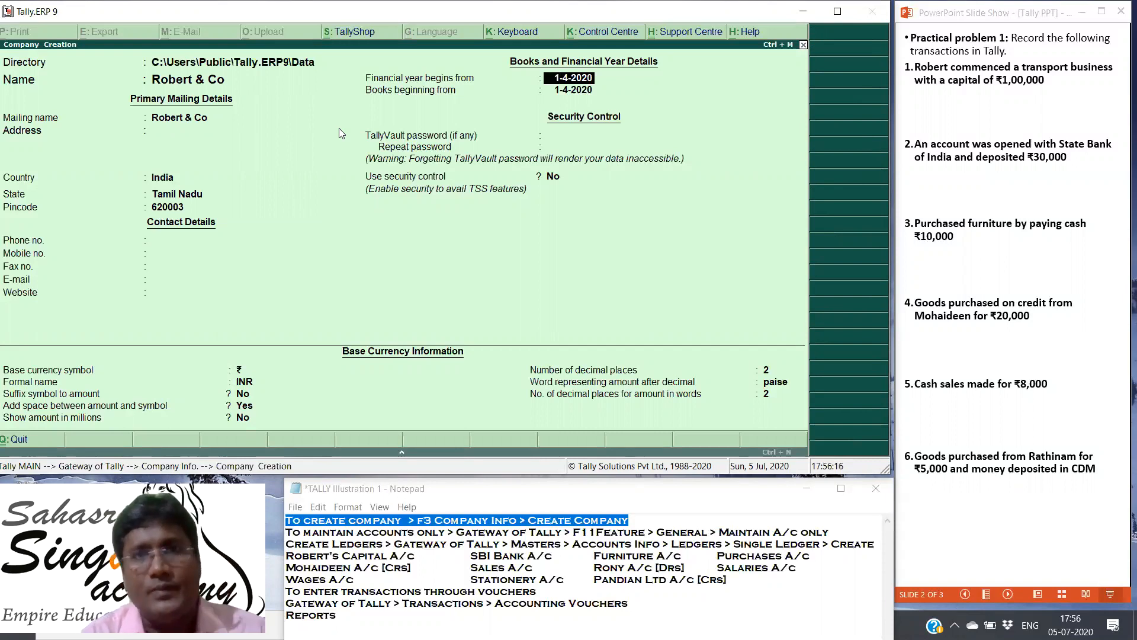
key("Return")
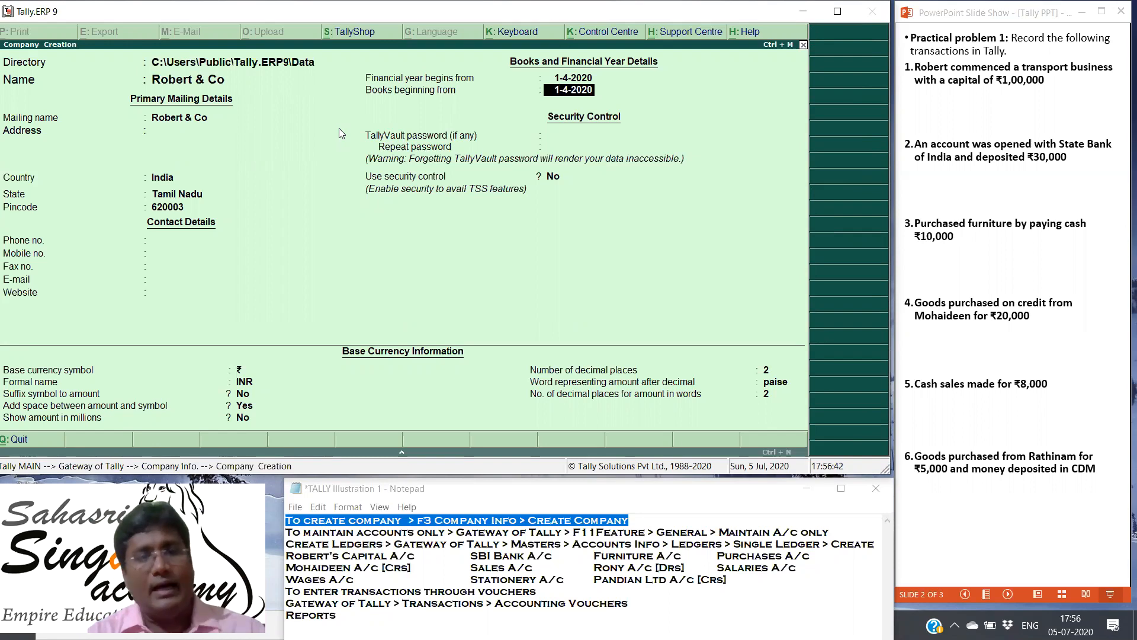
key("Return")
key("Return")
key("Return")
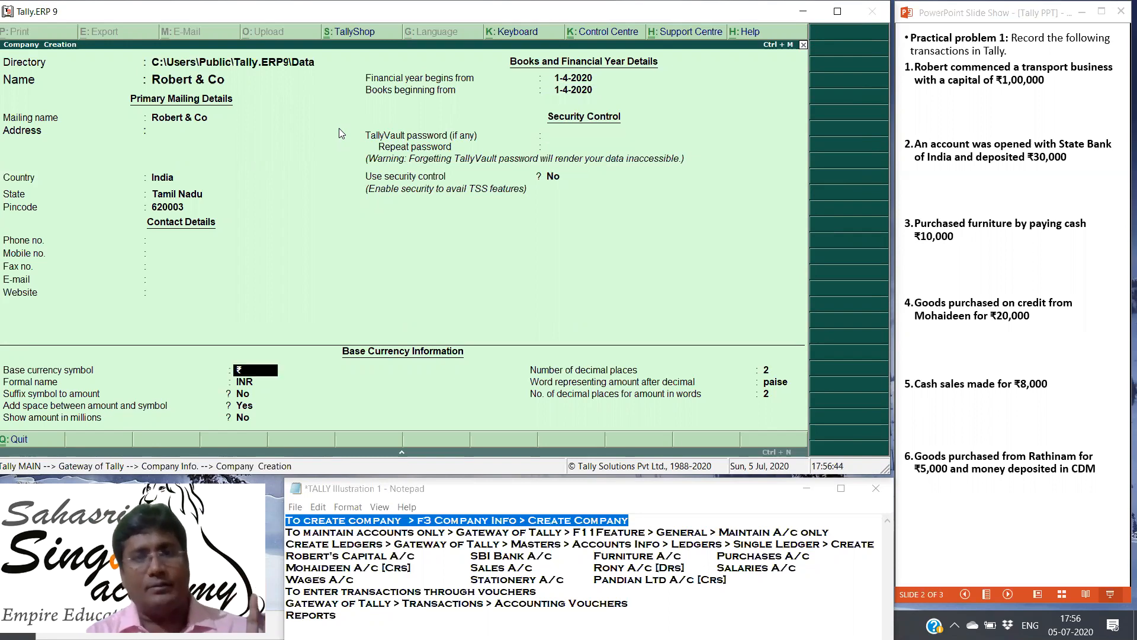
key("Return")
key("Return")
key("Return")
key("Return")
key("Return")
key("Return")
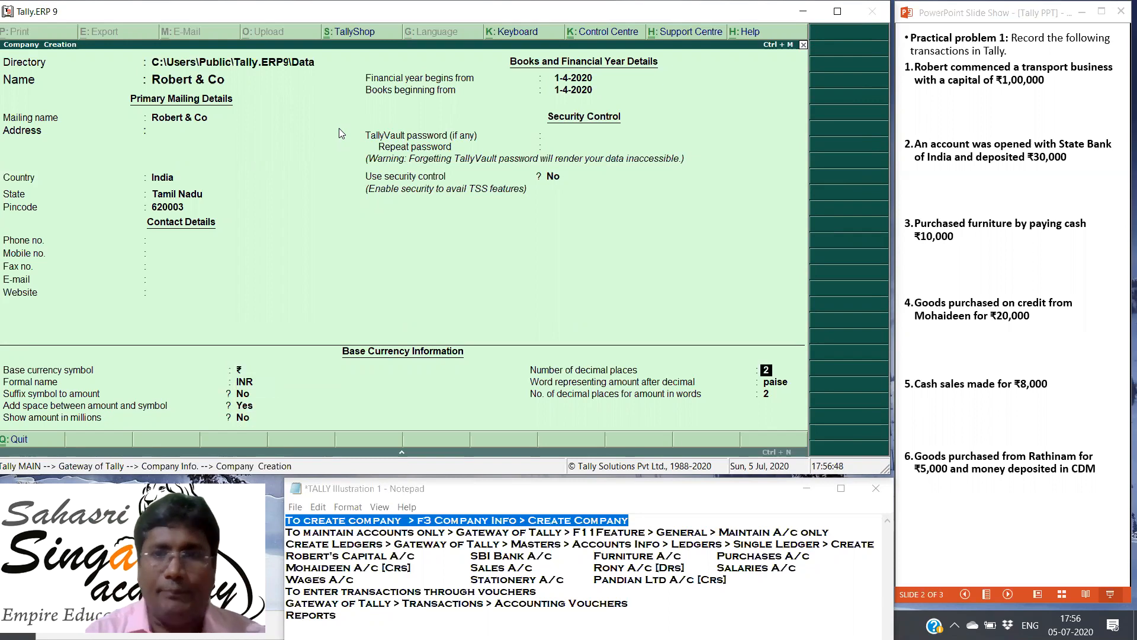
key("Return")
key("Return")
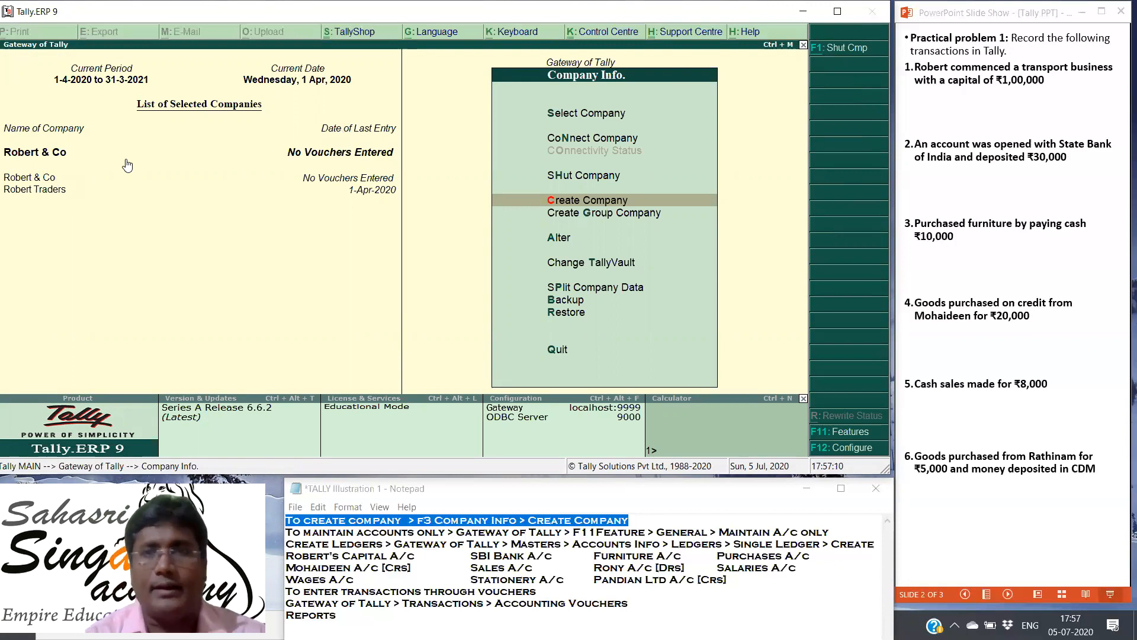
Step: Reveal the first transaction's journal entry and voucher type in the PowerPoint slide show, and highlight Robert's Capital A/c in the Notepad notes
left_click(950, 106)
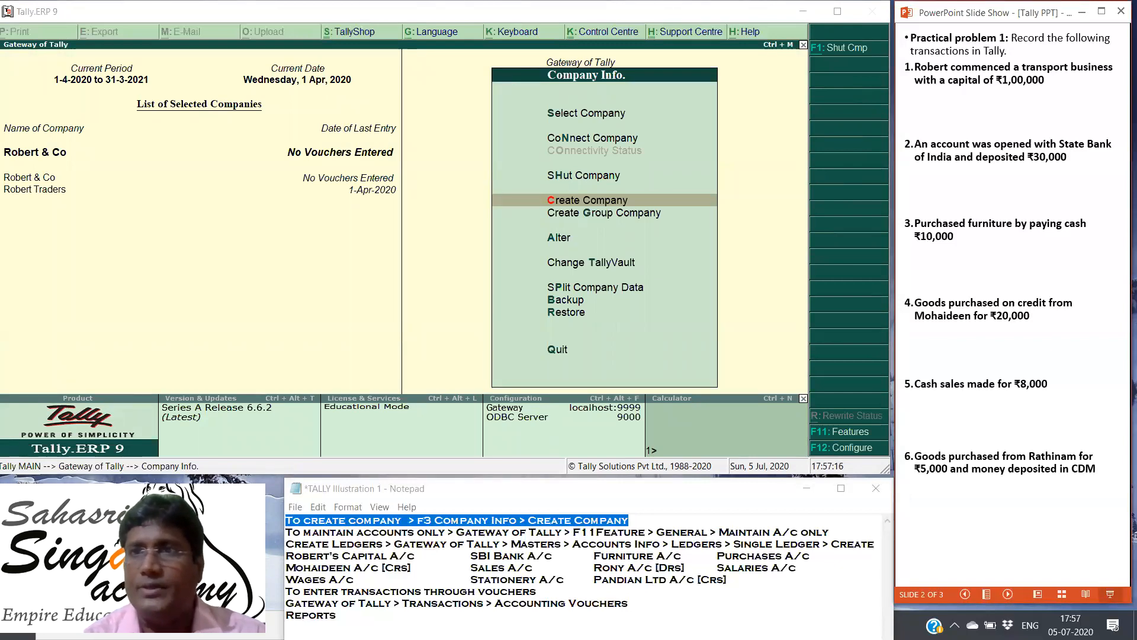
key("Right")
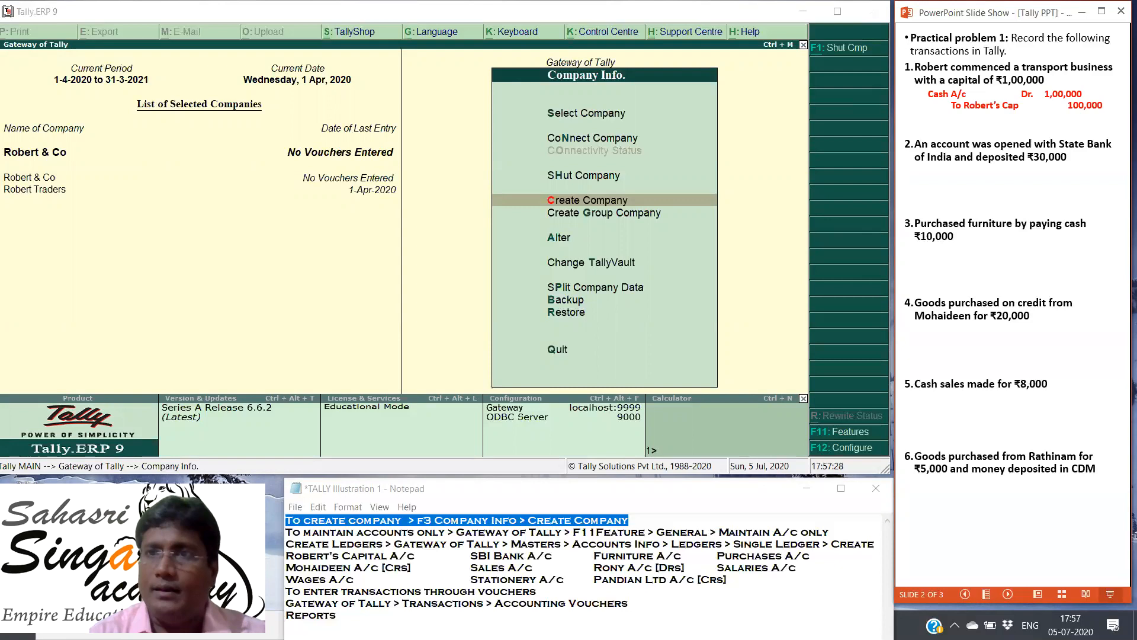
key("Right")
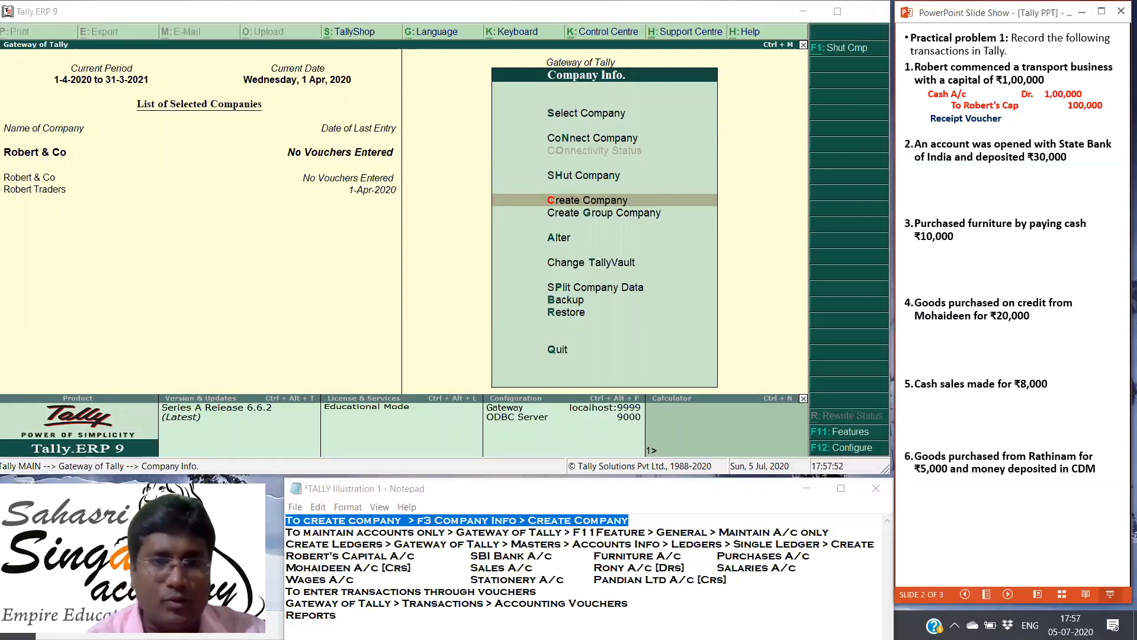
left_click(421, 541)
left_click_drag(286, 556, 418, 558)
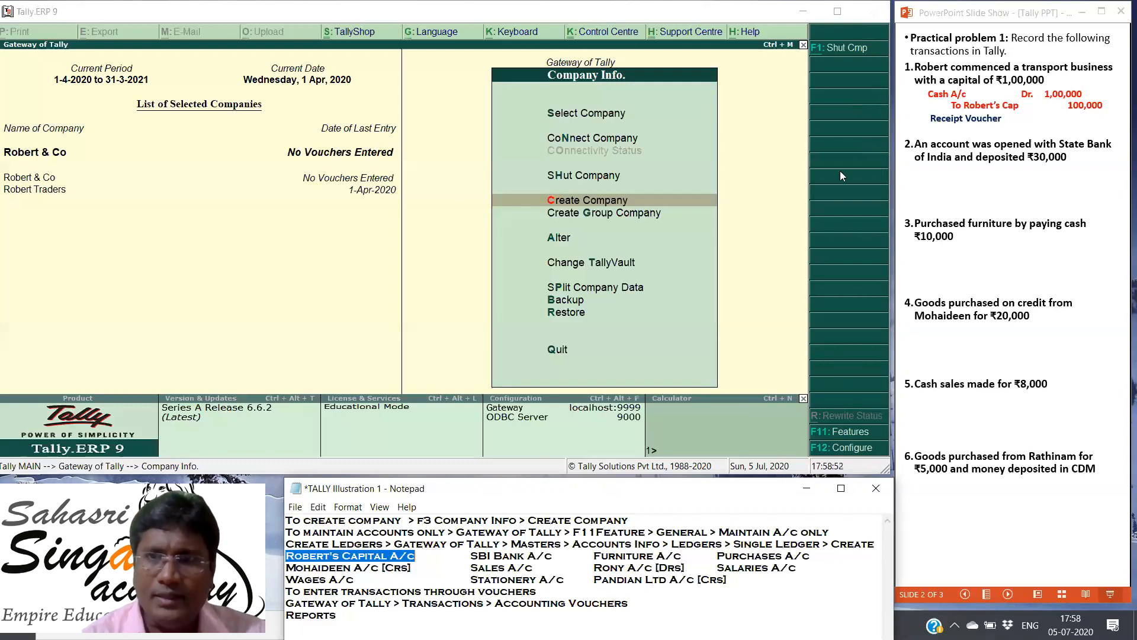
Step: Open the accounting features of Robert & Co and set Maintain accounts only to Yes
left_click(856, 430)
left_click(857, 430)
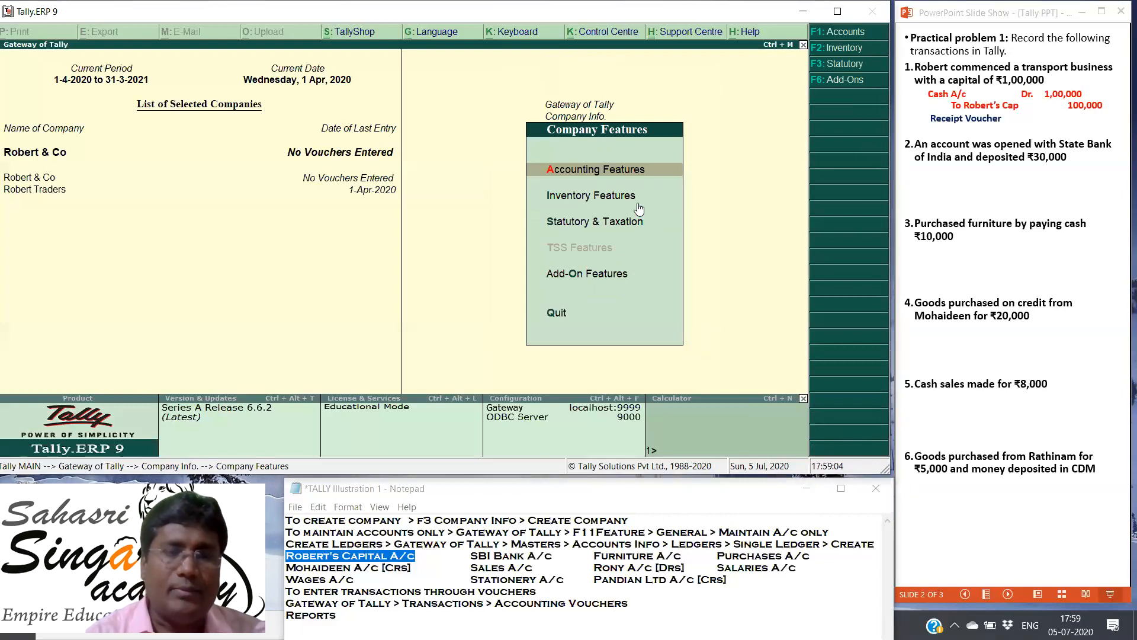
left_click(612, 168)
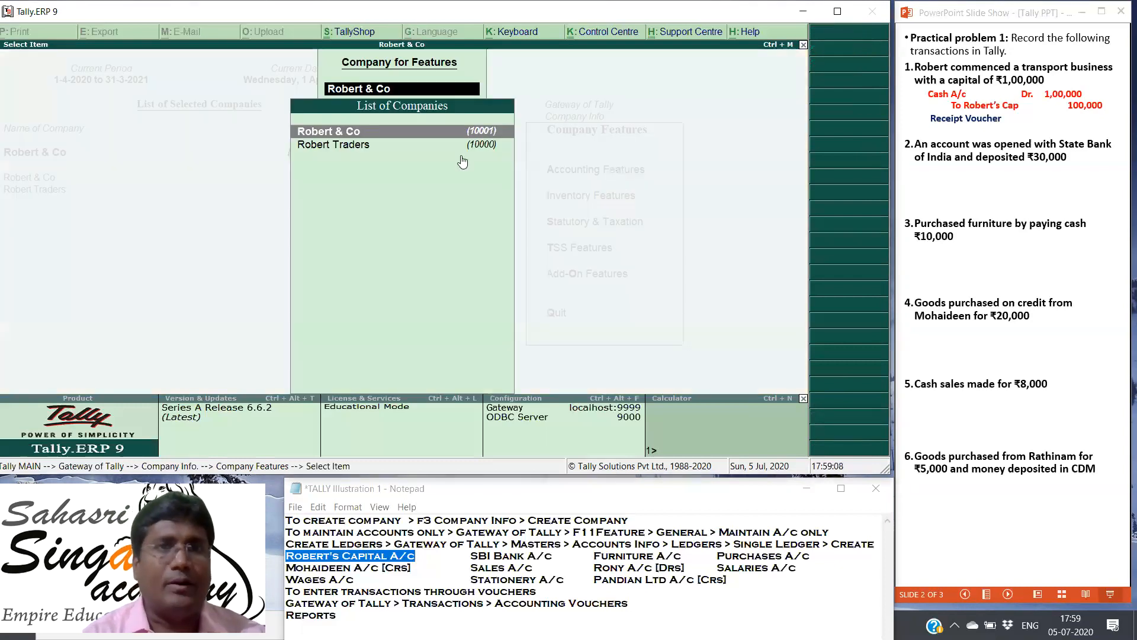
left_click(348, 130)
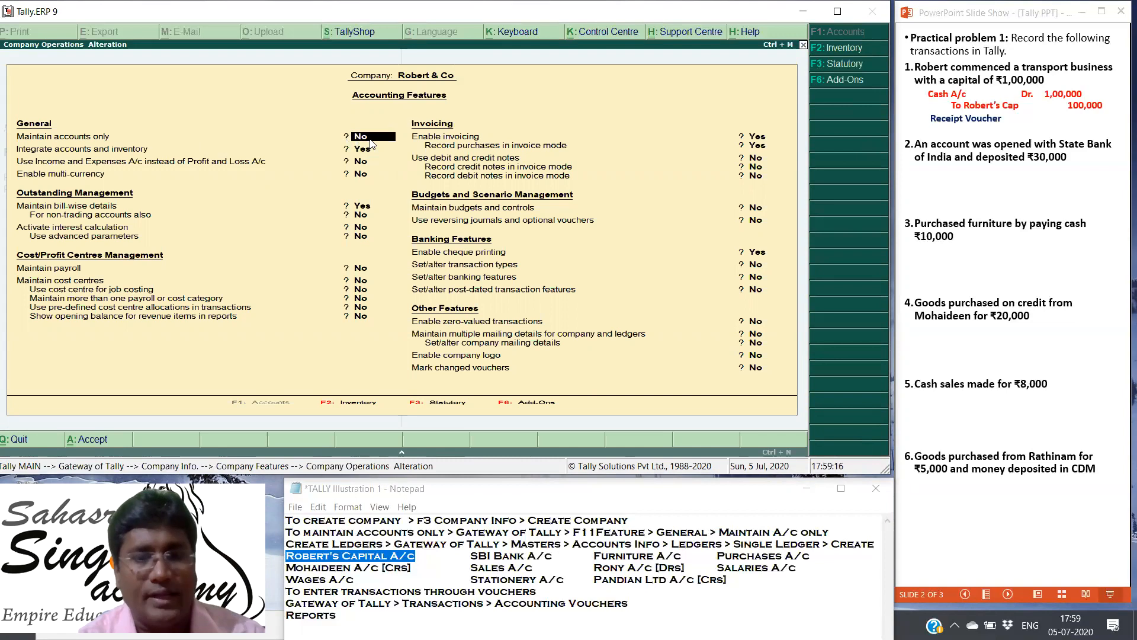
type("y")
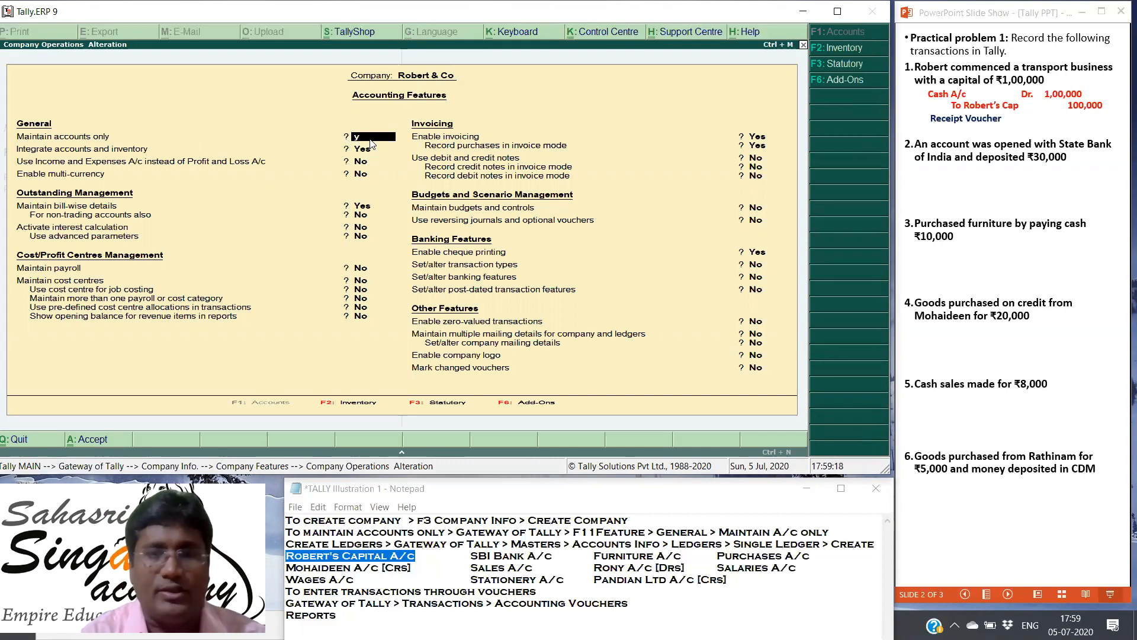
key("Return")
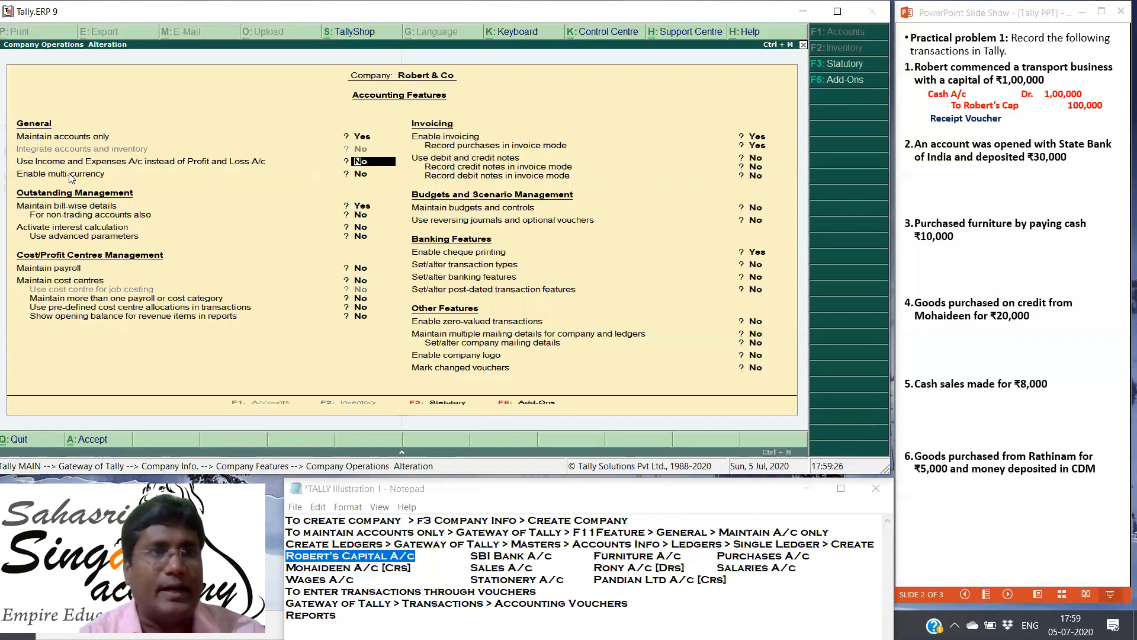
Step: Keep the remaining accounting features at their default settings, save them and leave the company features
key("Return")
key("Return")
key("Return")
key("Return")
key("Return")
key("Return")
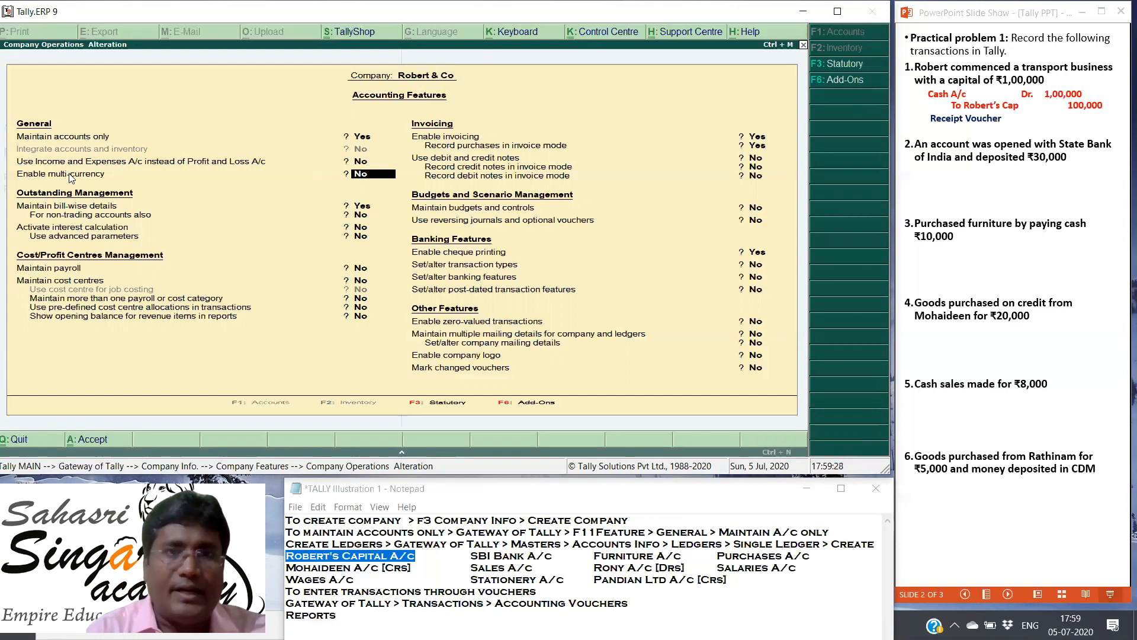
key("Return")
key("Return")
key("Return")
key("Return")
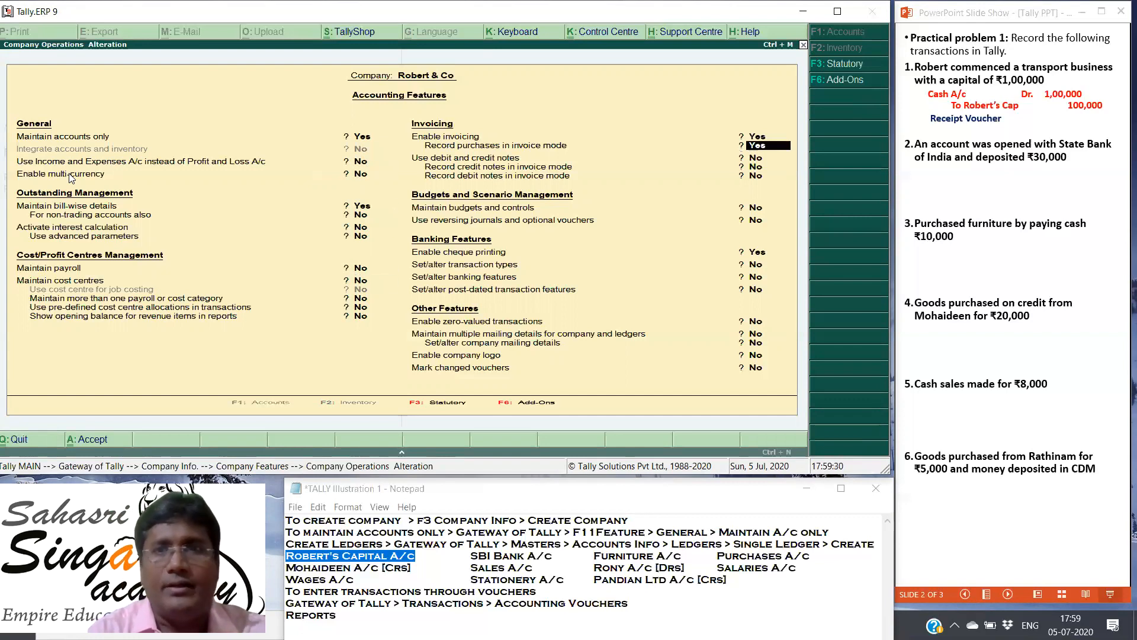
key("Return")
key("Return")
key("Return")
key("Return")
key("Return")
key("Return")
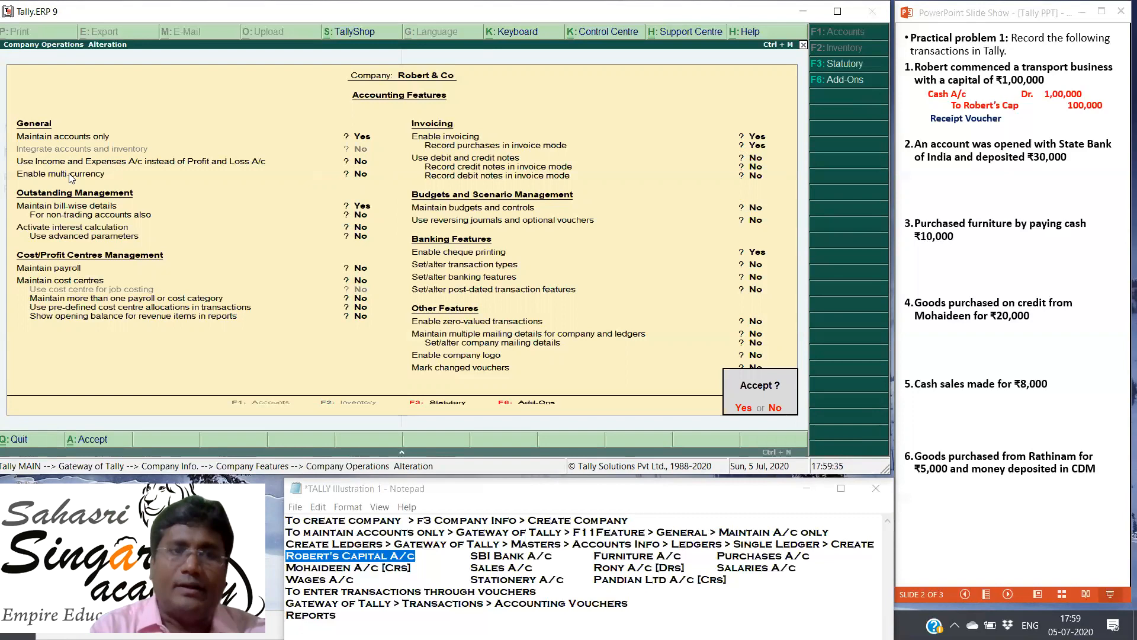
key("Return")
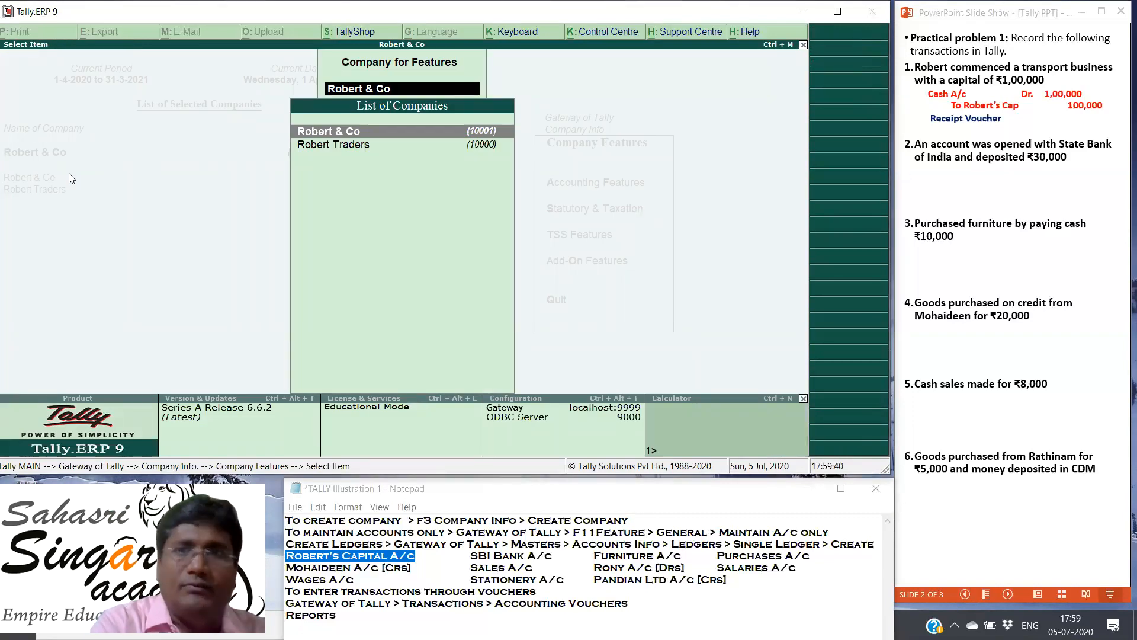
key("Escape")
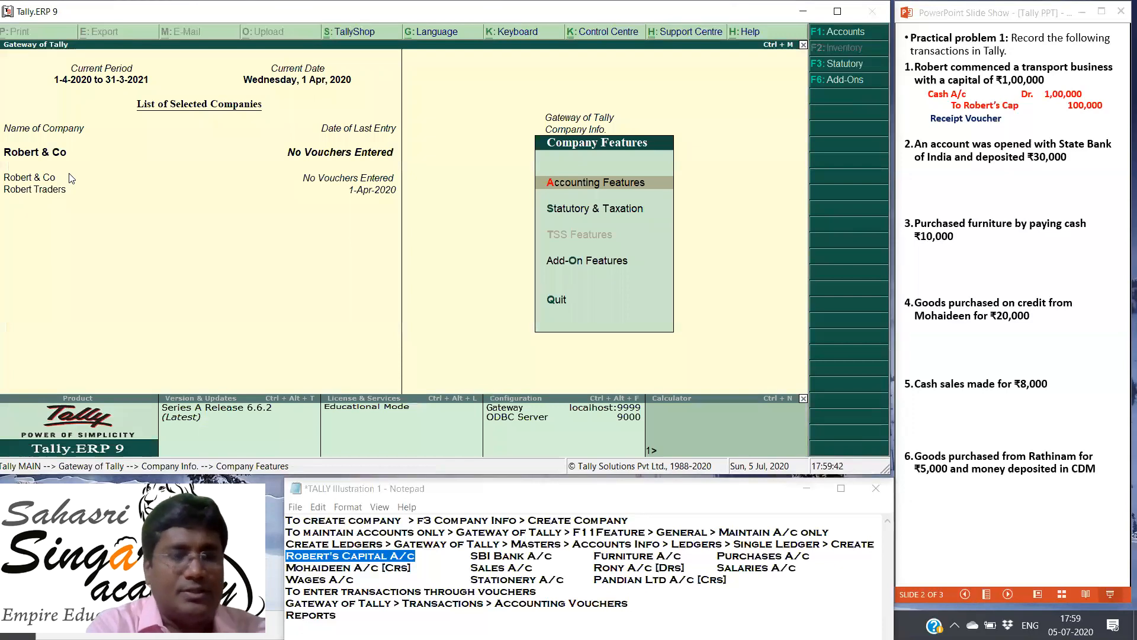
key("Escape")
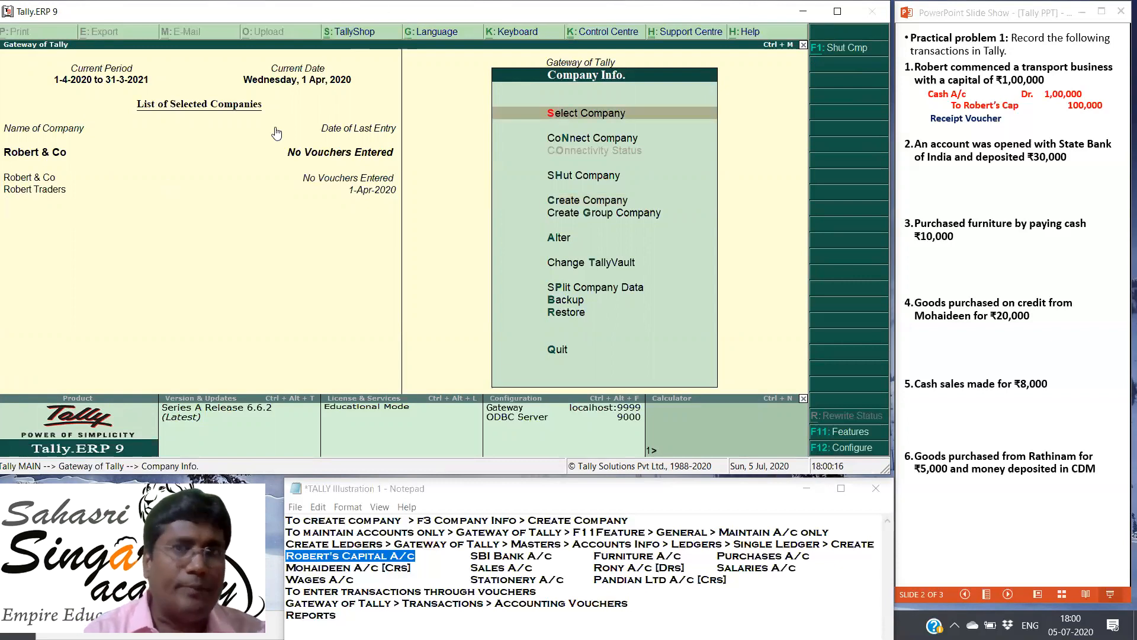
Step: Select Robert & Co as the working company and return to the Gateway of Tally
left_click(551, 112)
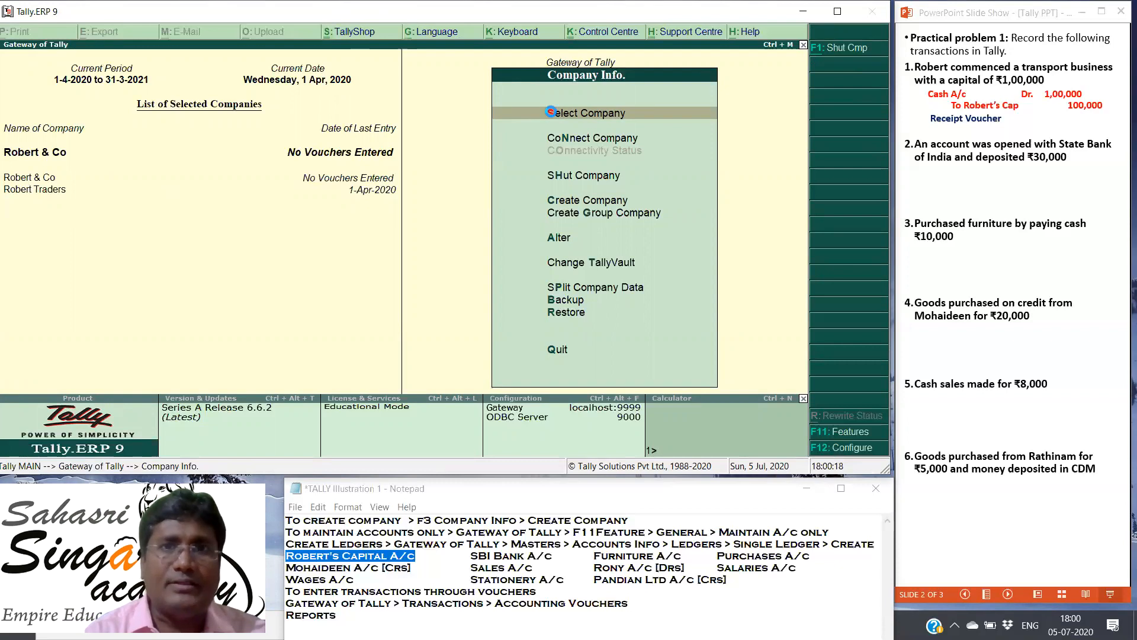
left_click(551, 112)
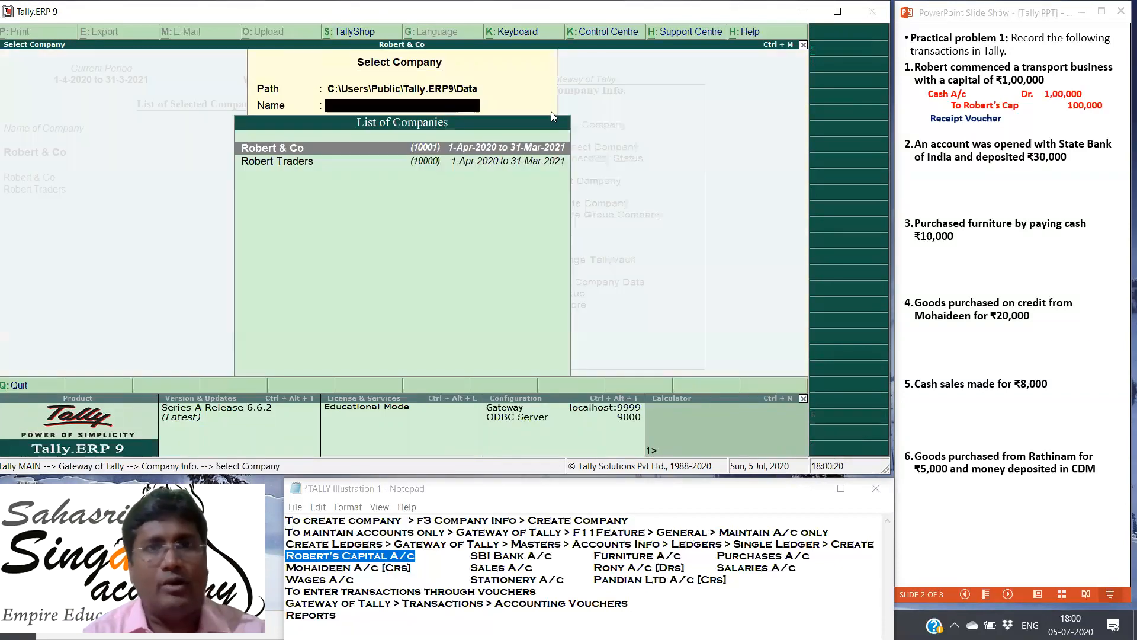
left_click(283, 148)
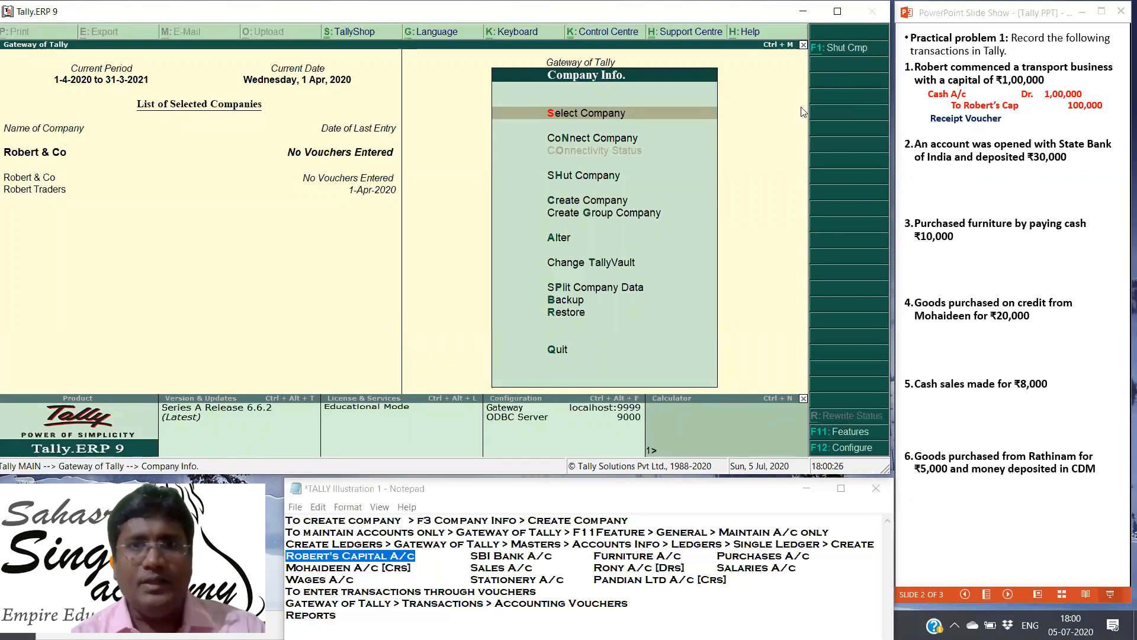
key("Escape")
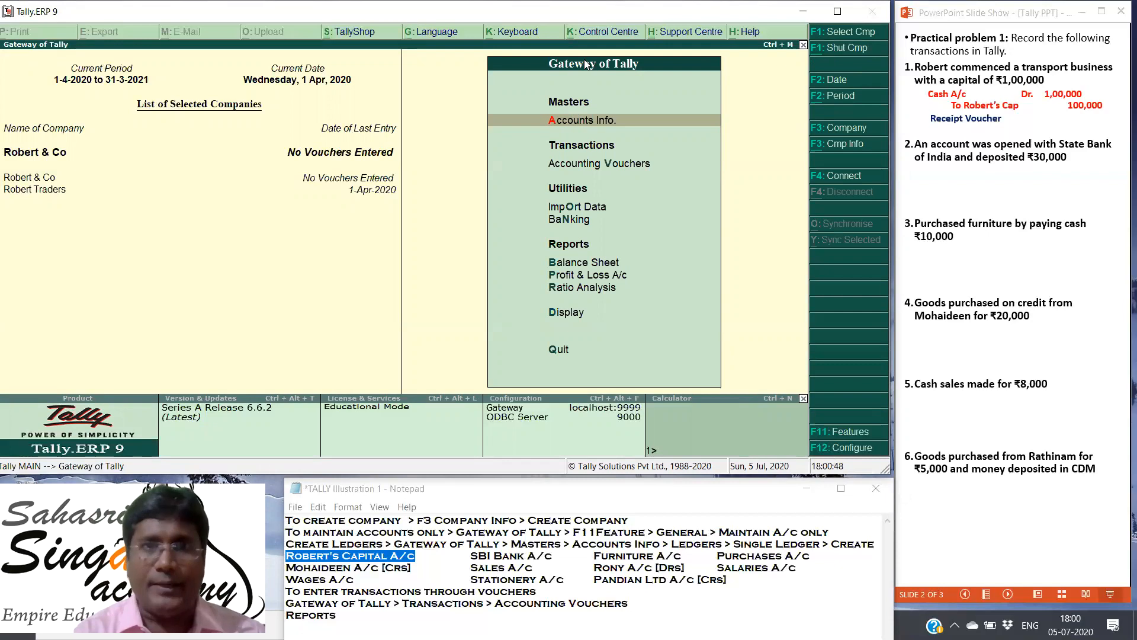
Step: Open the creation form for a single ledger from the accounts masters
key("Up")
key("Down")
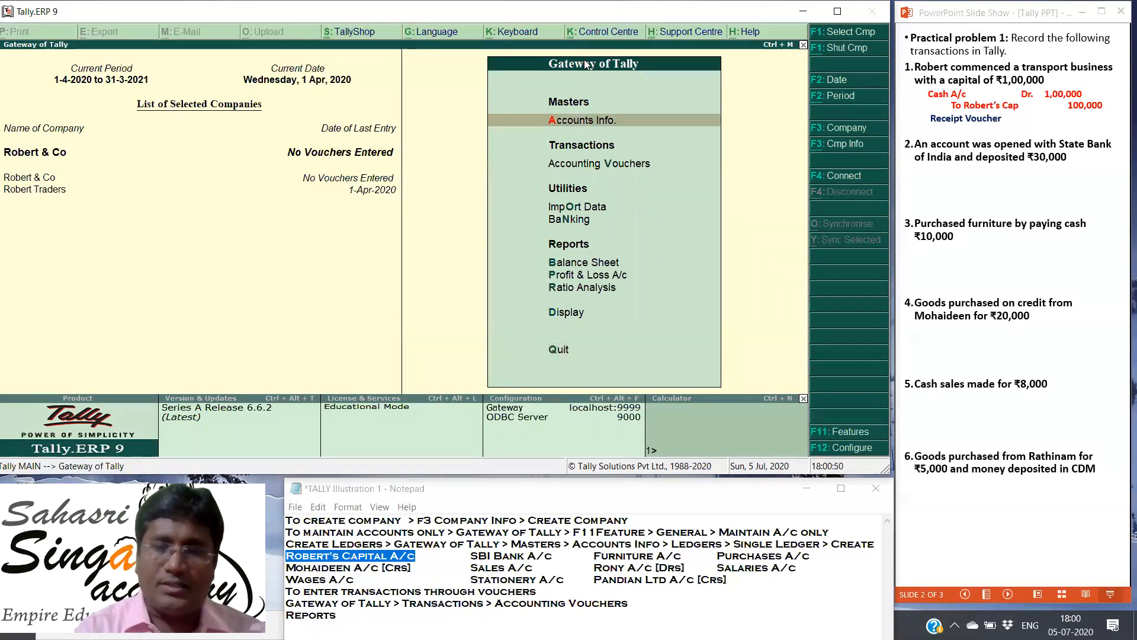
key("Return")
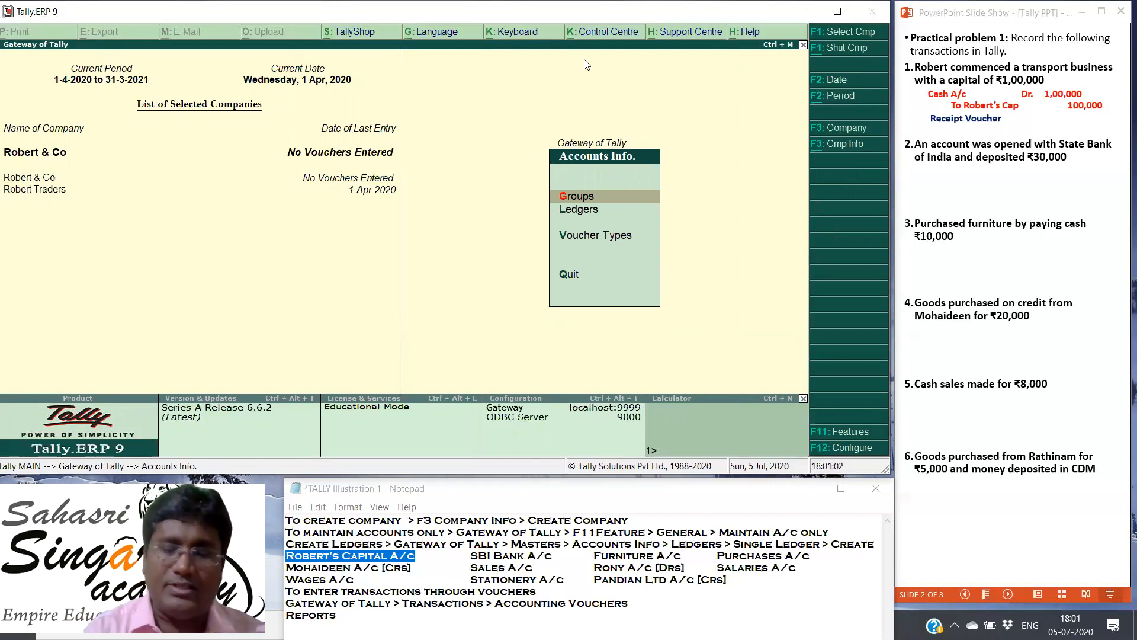
key("Down")
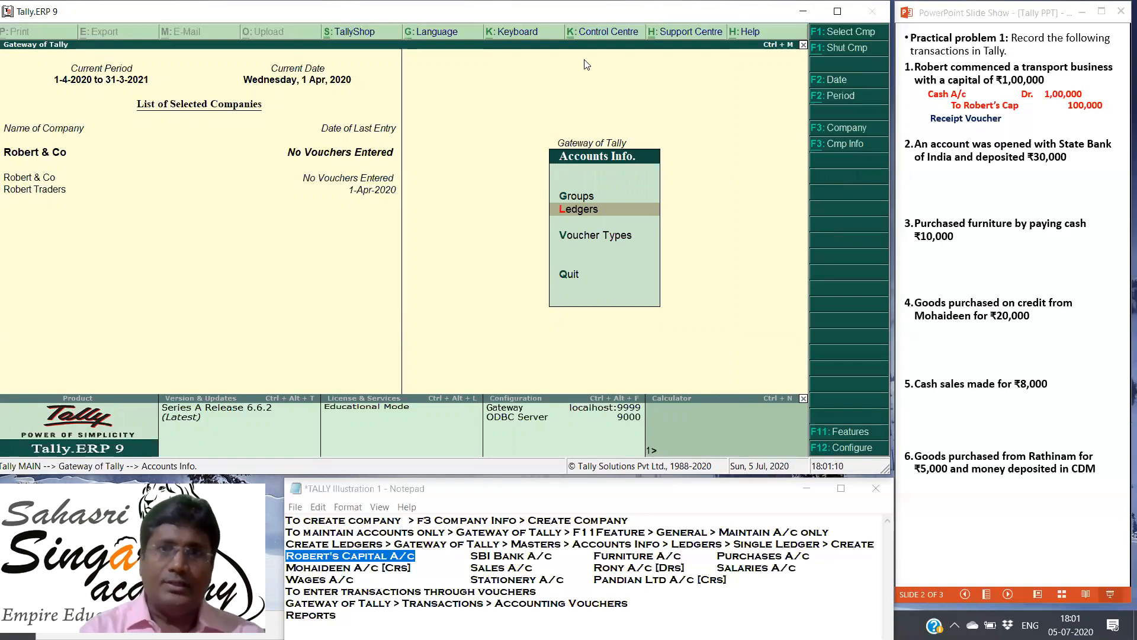
key("Return")
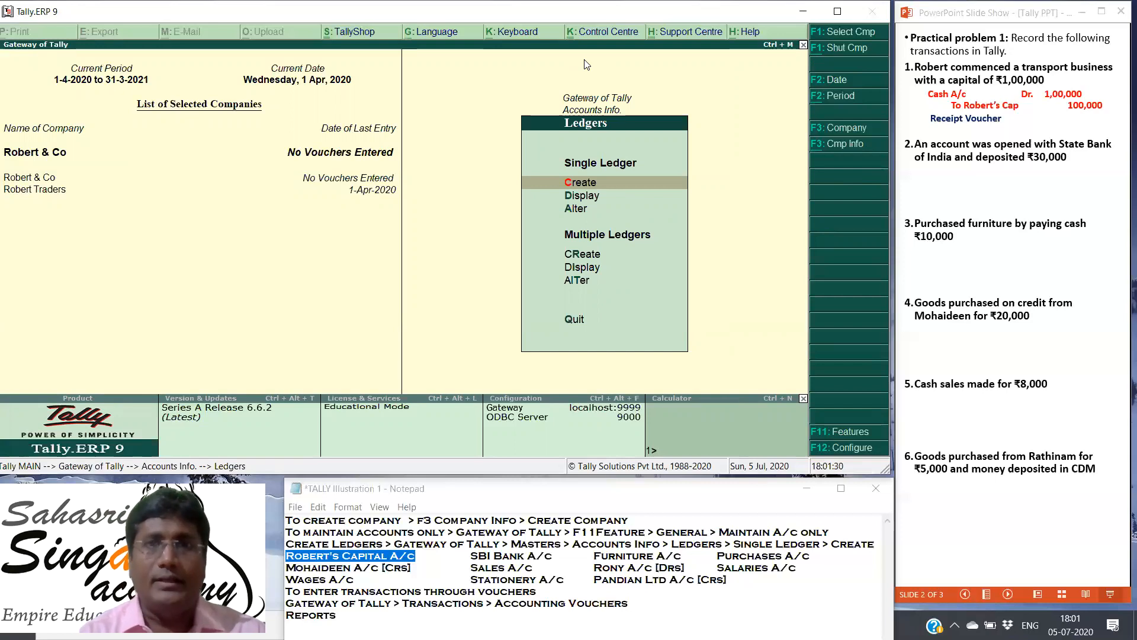
key("Down")
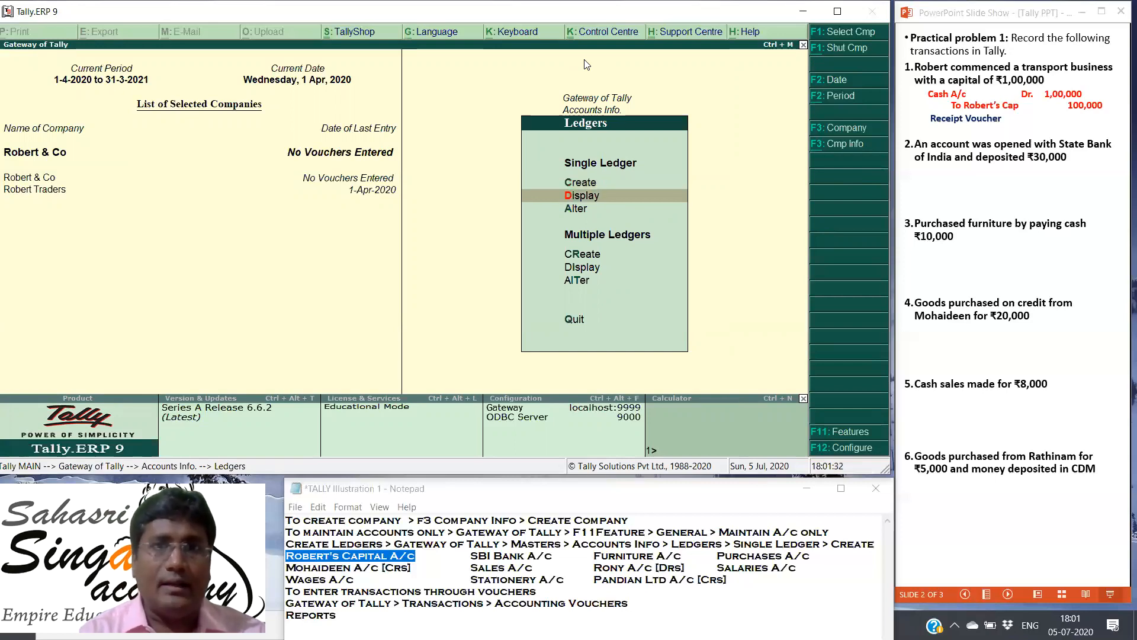
key("Up")
key("Down")
key("Down")
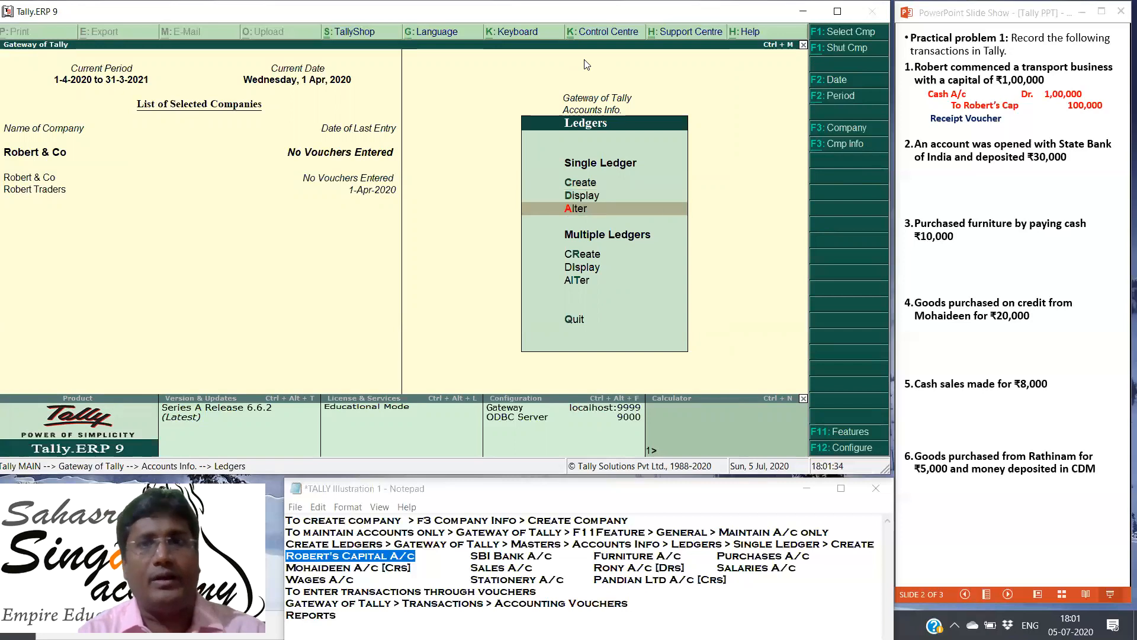
key("Up")
key("Up")
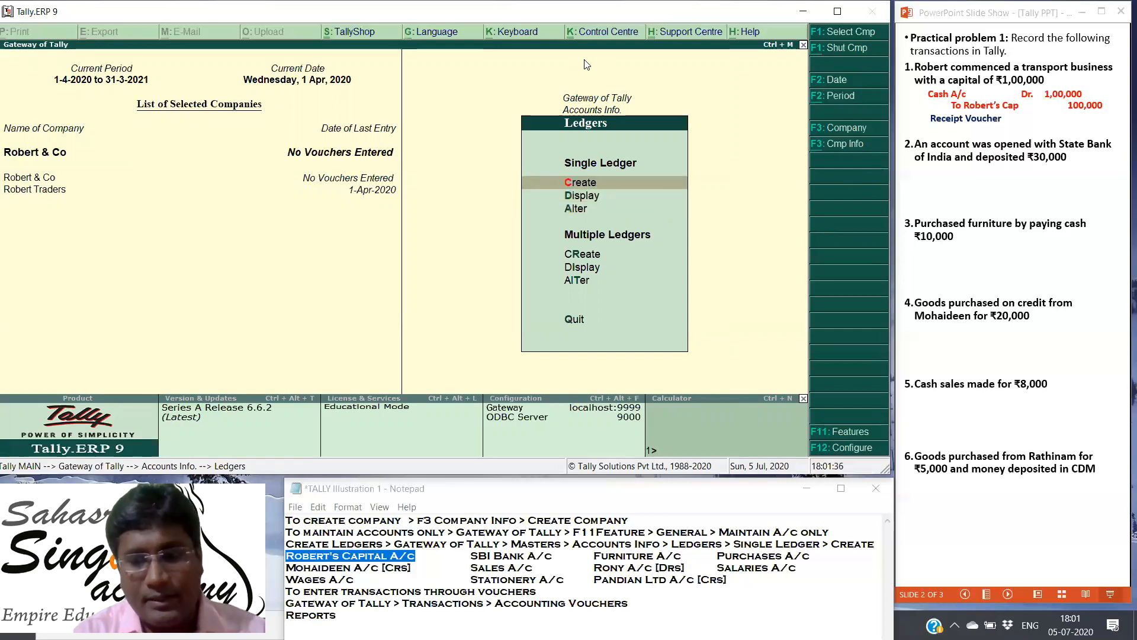
key("Down")
key("Down")
key("Up")
key("Up")
key("Down")
key("Up")
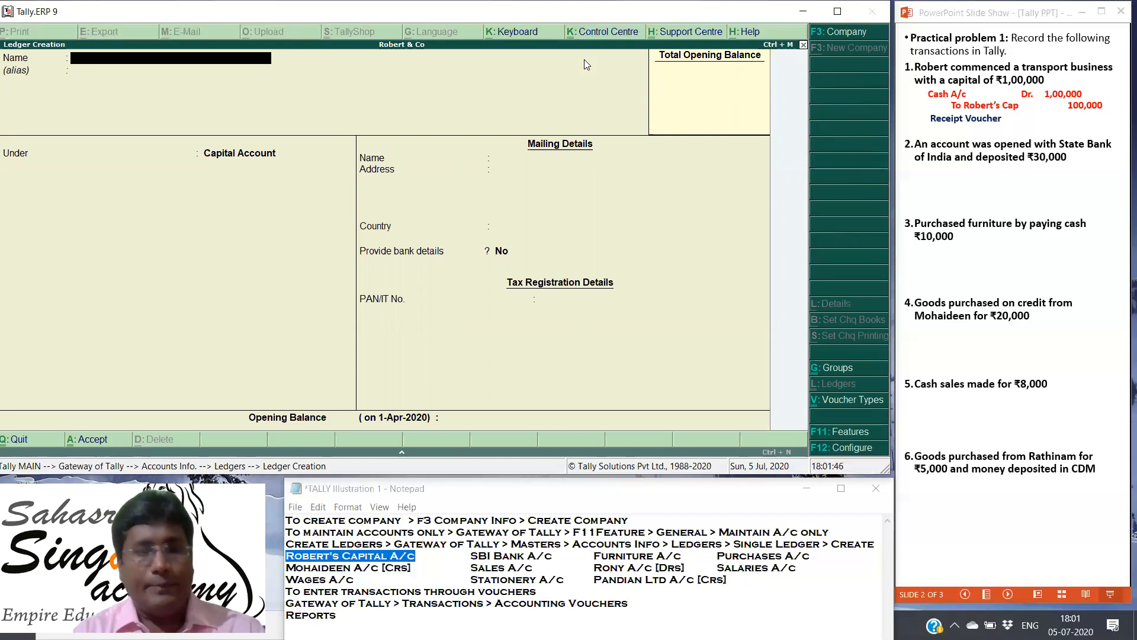
Step: Name the new ledger Robert's Capital A/c and leave its alias blank
type("Robert")
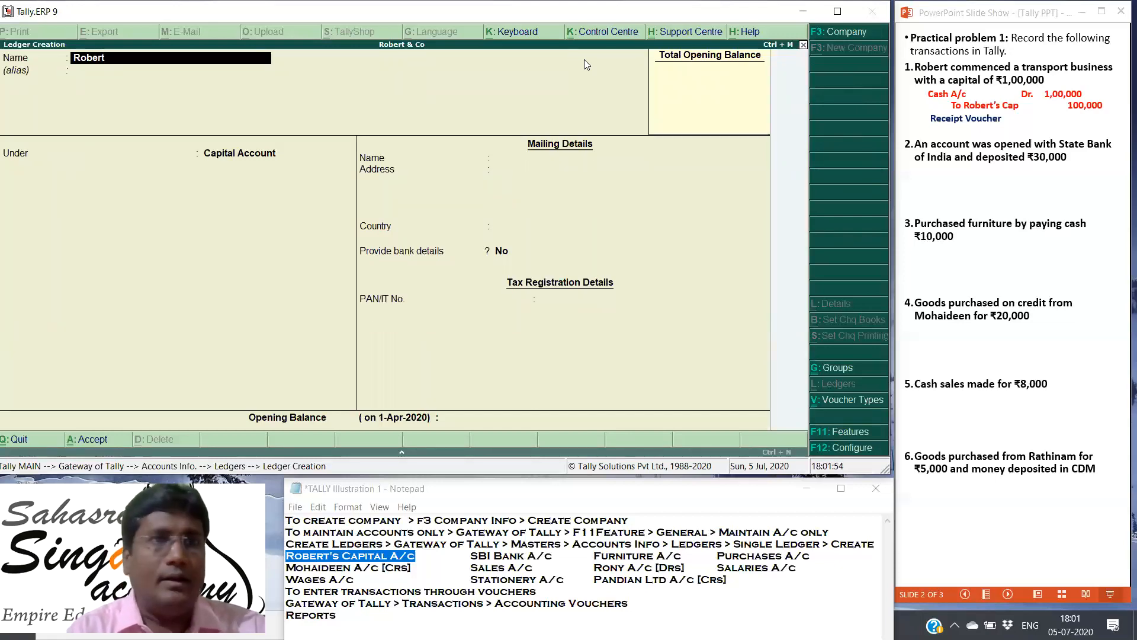
type("'s Capital A/c")
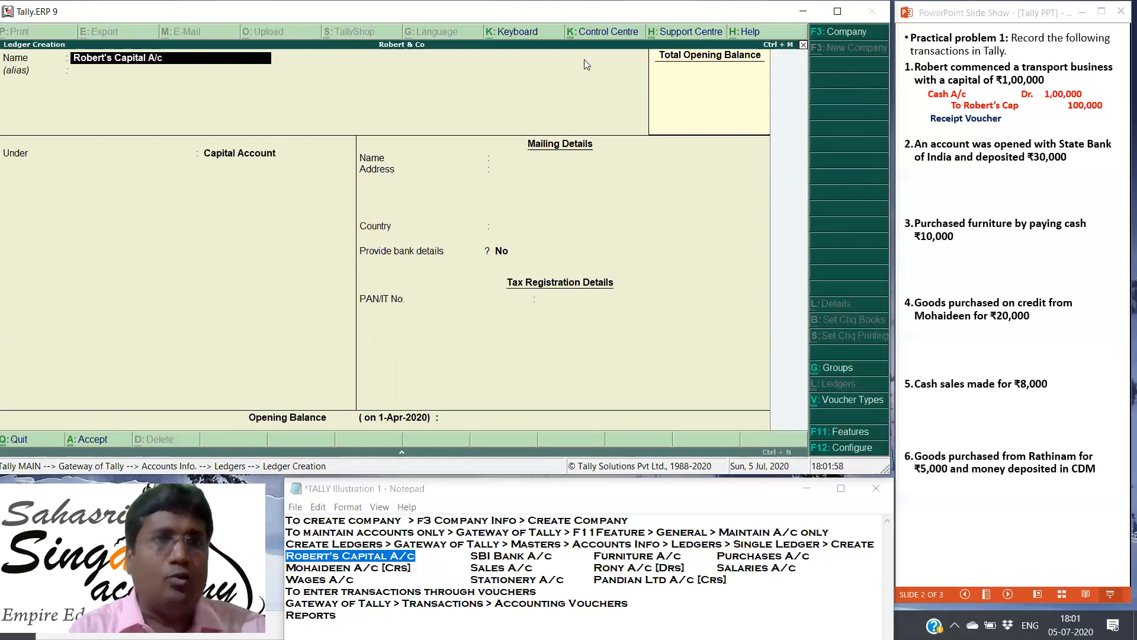
key("Return")
key("Return")
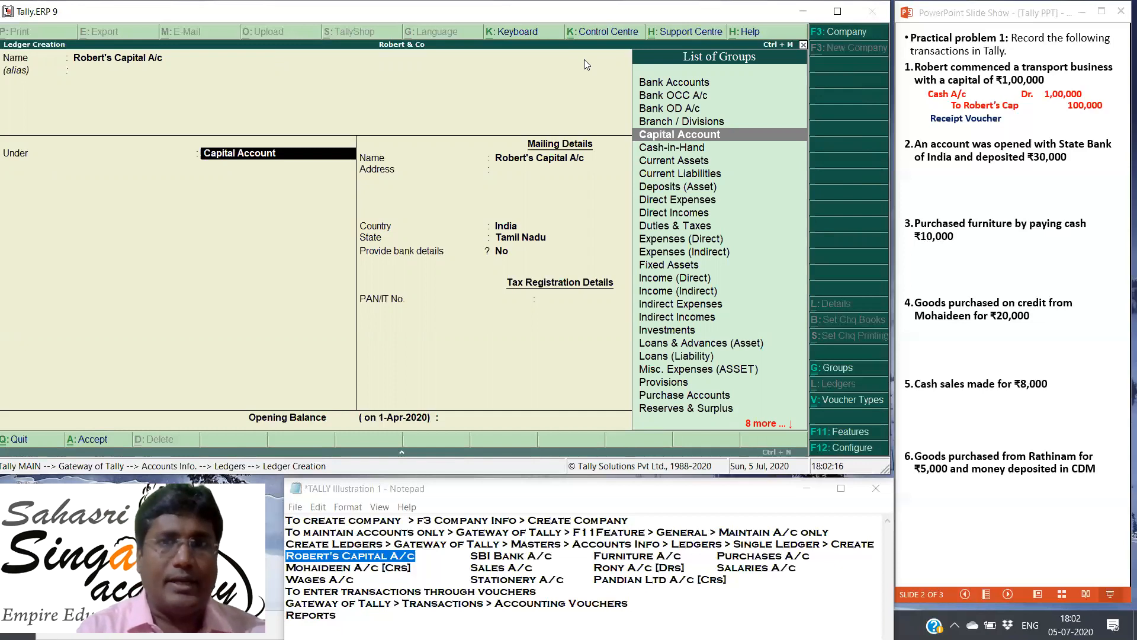
Step: Place the ledger under Capital Account, keep the default mailing details, leave the opening balance blank and save it
key("Return")
key("Return")
key("Return")
key("Return")
key("Return")
key("Return")
key("Return")
key("Return")
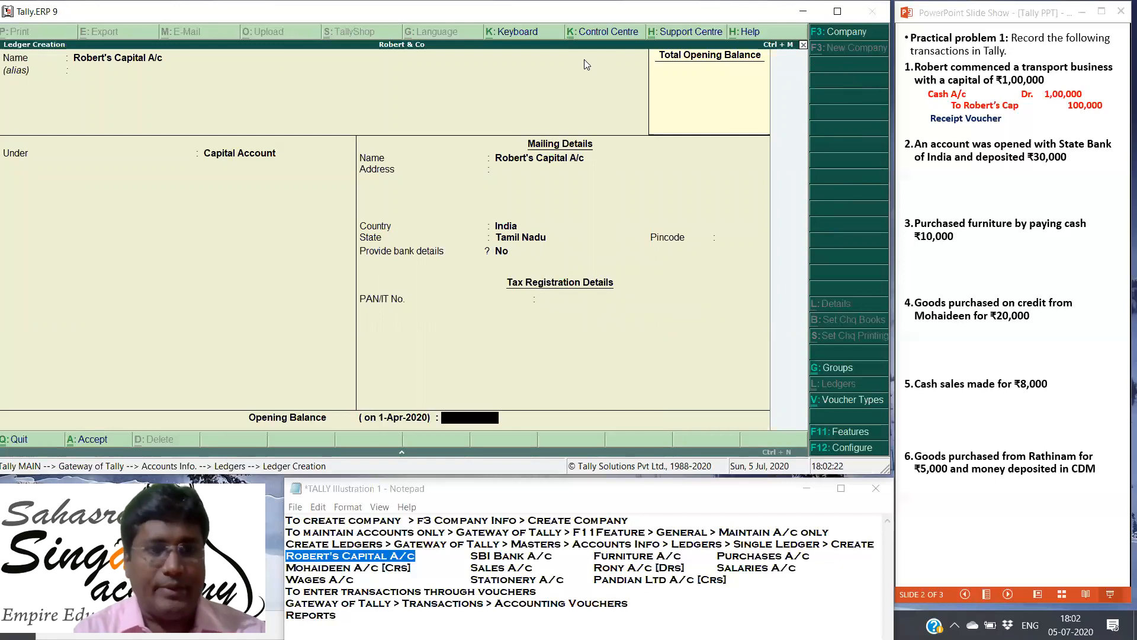
key("Return")
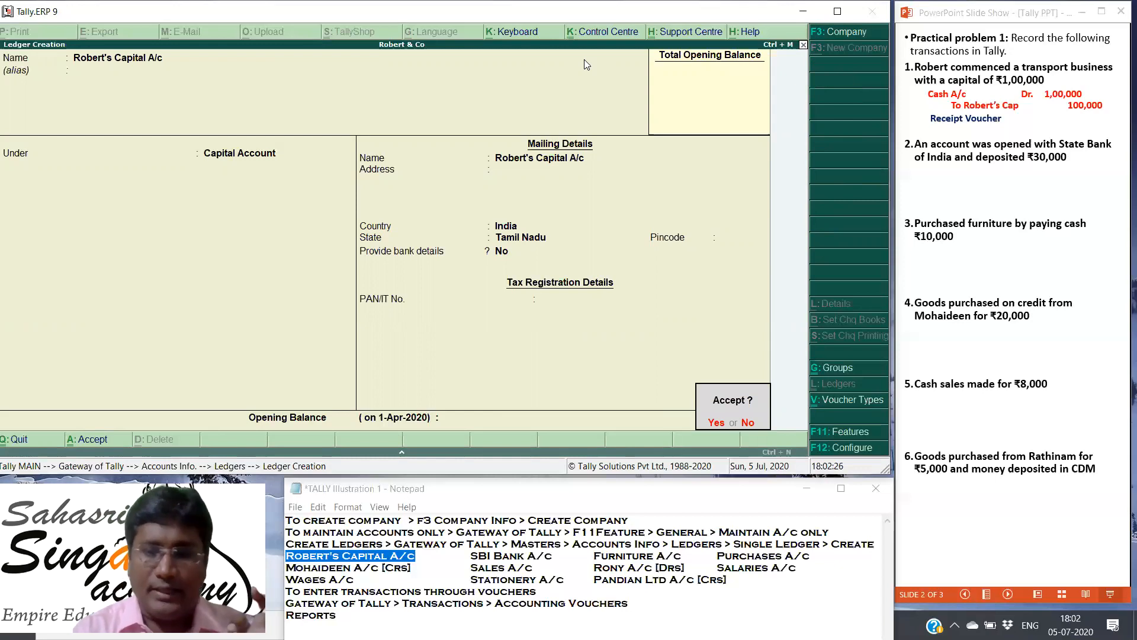
key("Return")
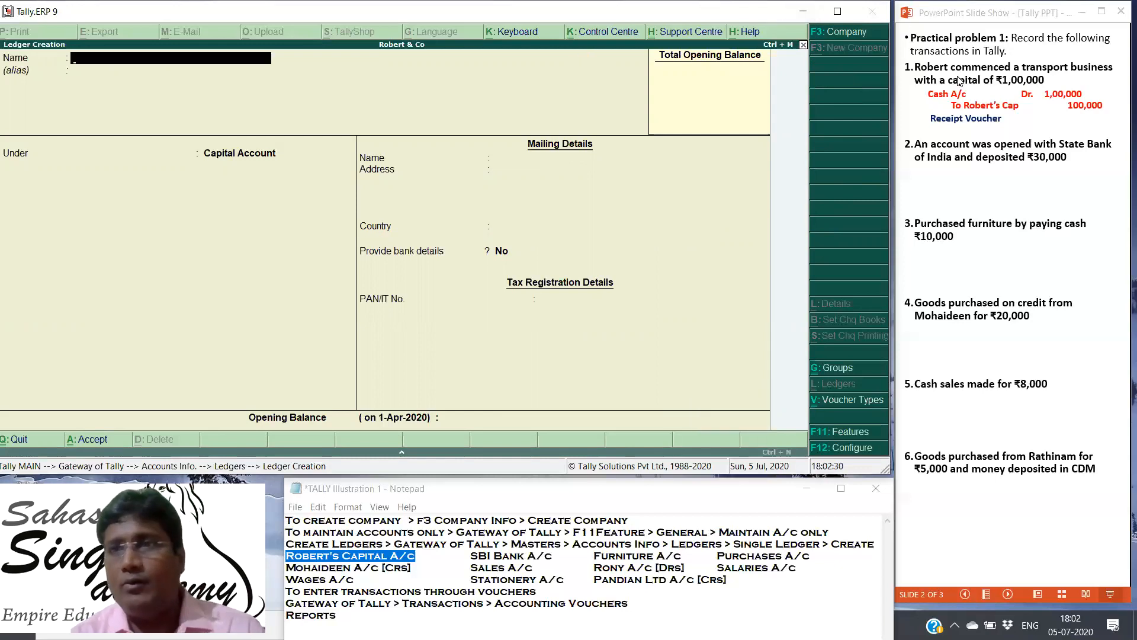
Step: Reveal the second transaction's journal entry and voucher type in the PowerPoint slide show
left_click(958, 172)
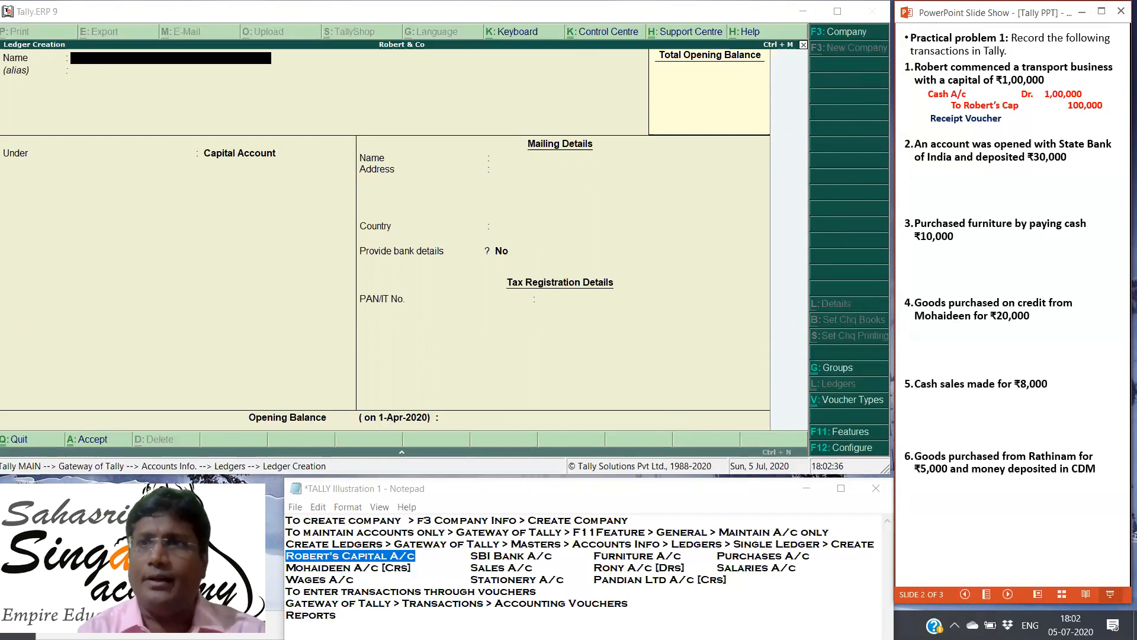
left_click(1027, 549)
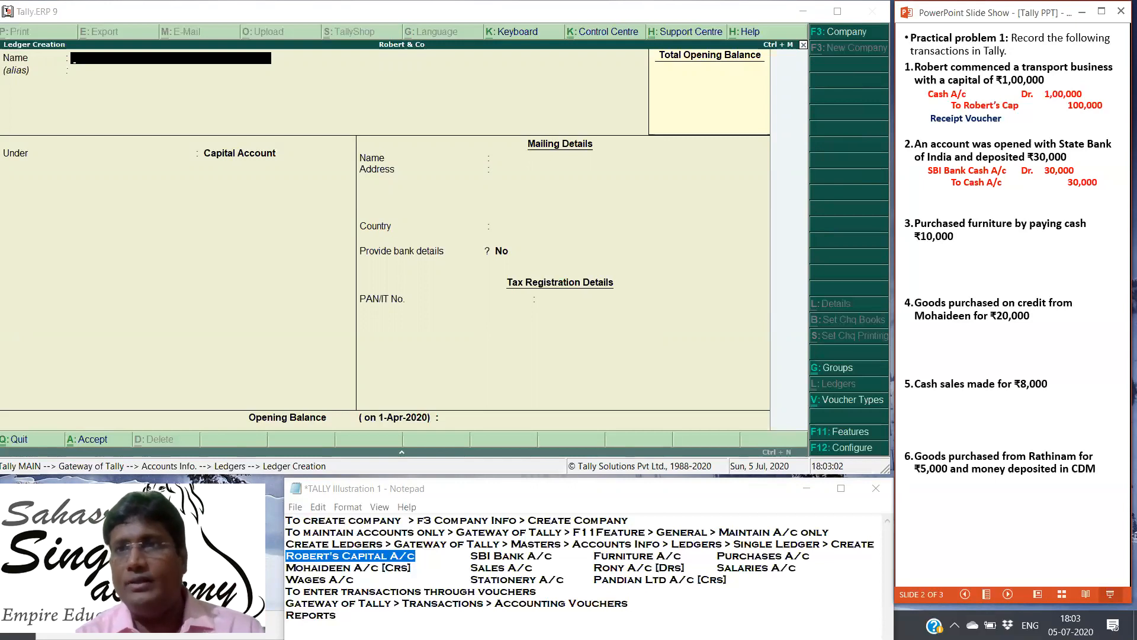
key("Right")
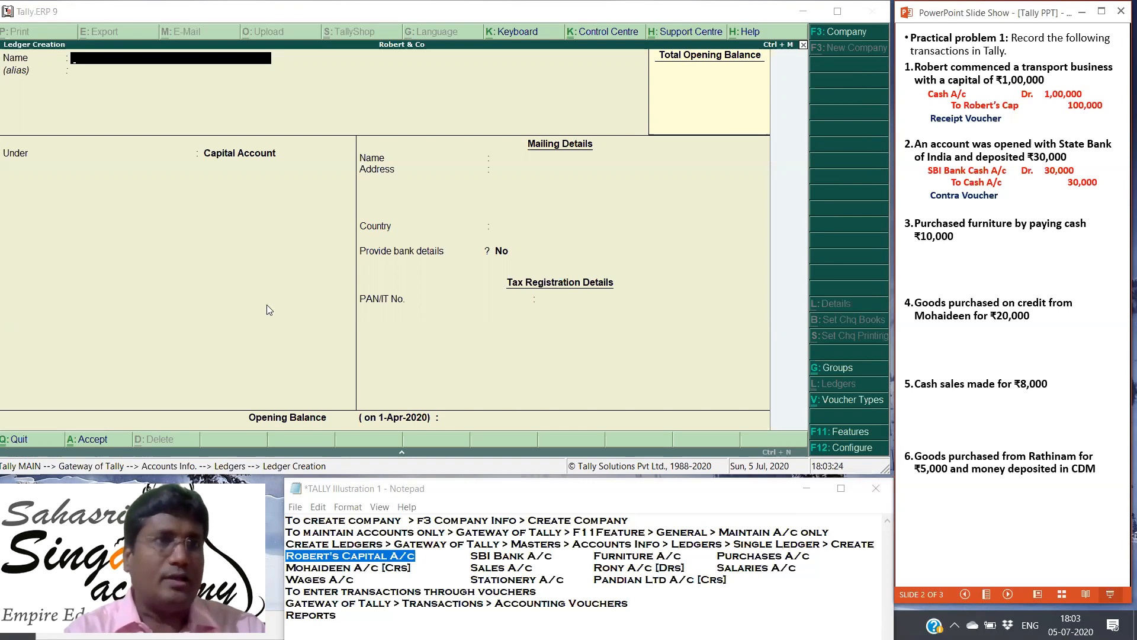
Step: Switch to Tally, name the new ledger SBI Bank A/c and leave its alias blank
left_click(32, 284)
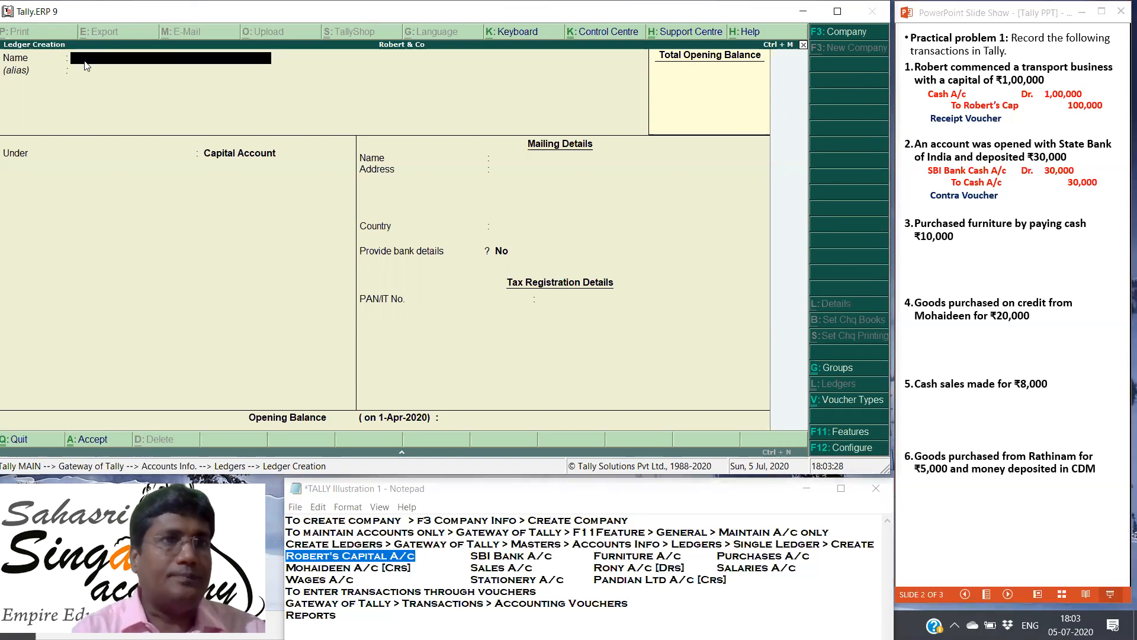
type("SBI Bn")
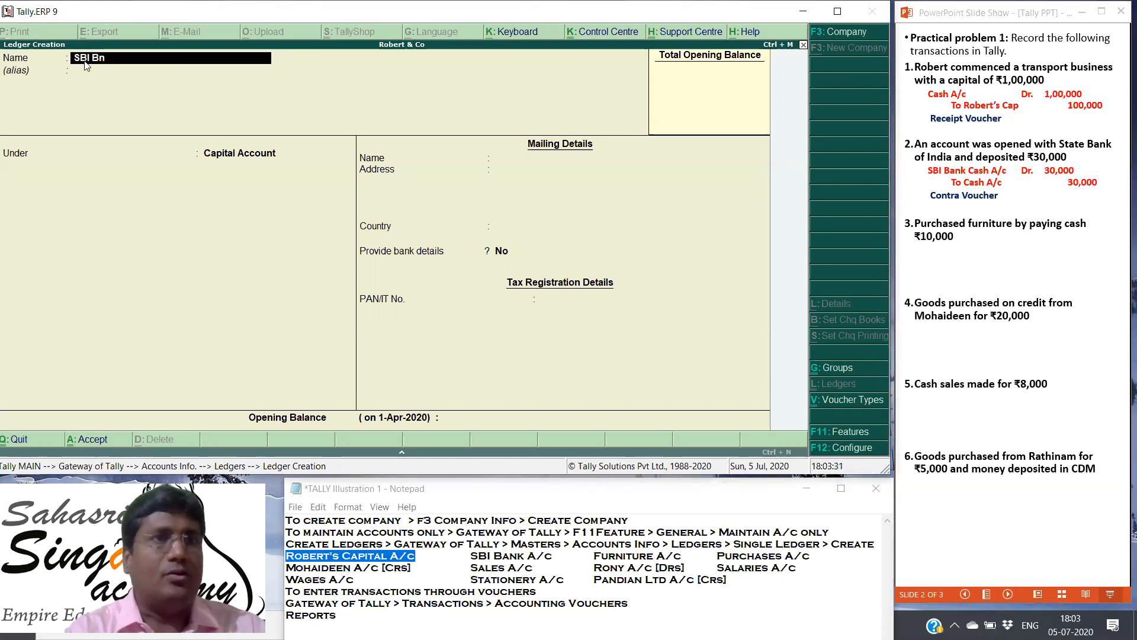
key("BackSpace")
type("ank")
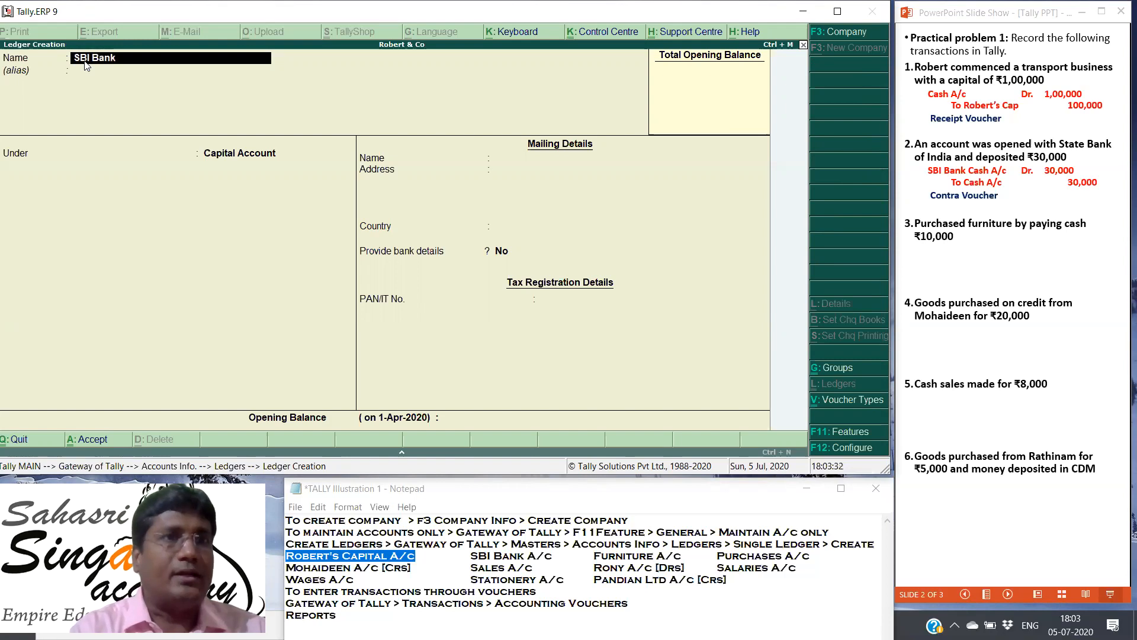
type(" A/c")
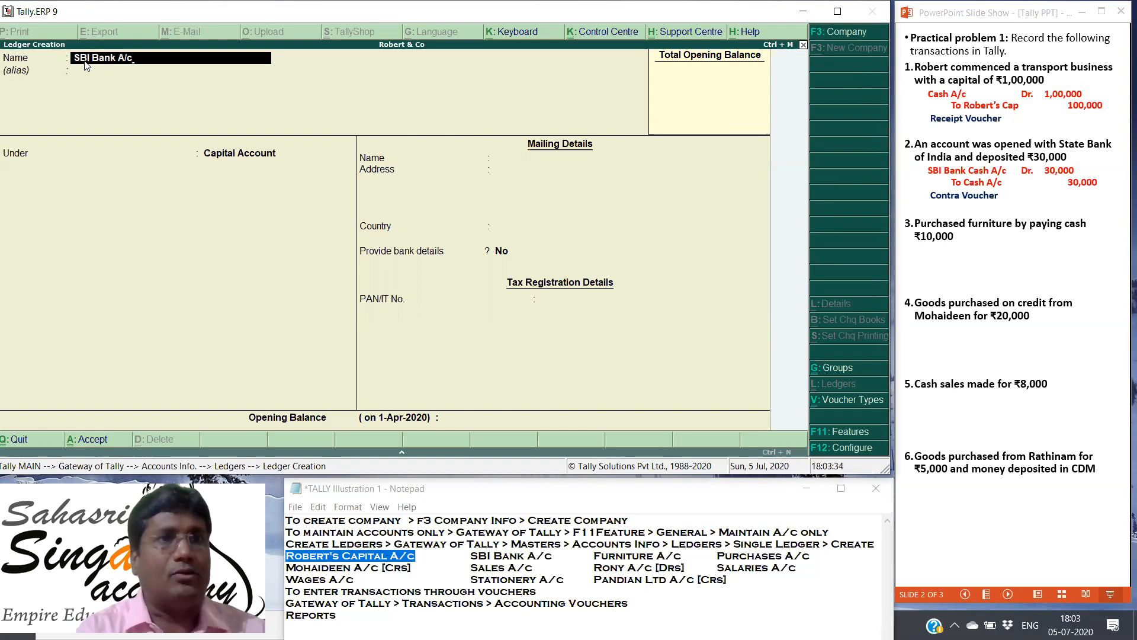
key("Return")
key("Return")
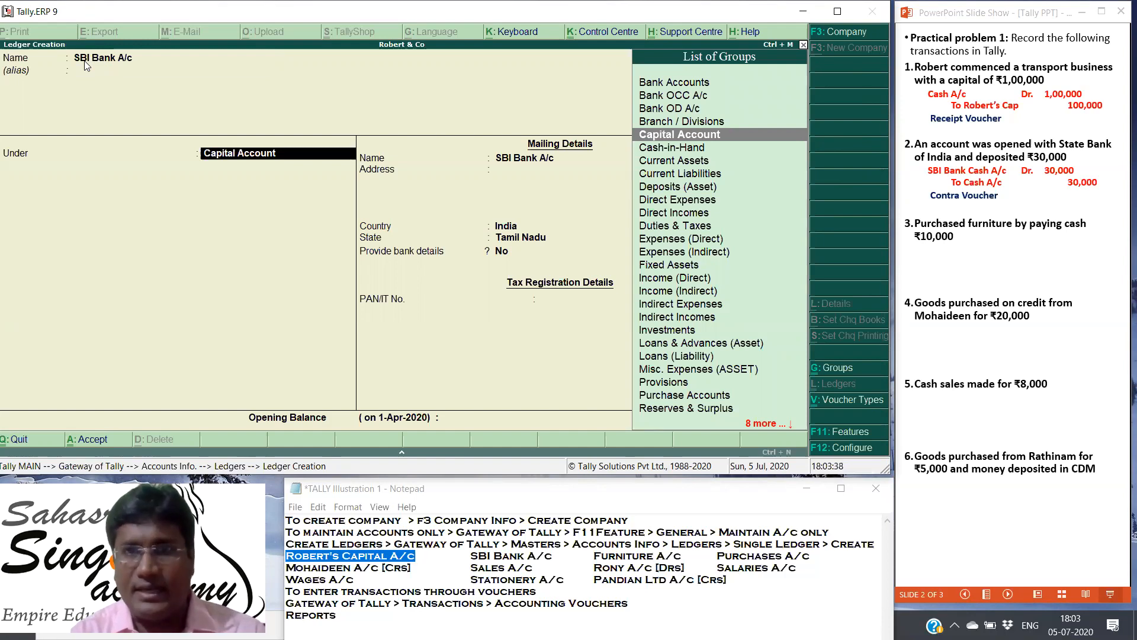
Step: Place the SBI Bank A/c ledger under the Bank Accounts group
key("Down")
key("Down")
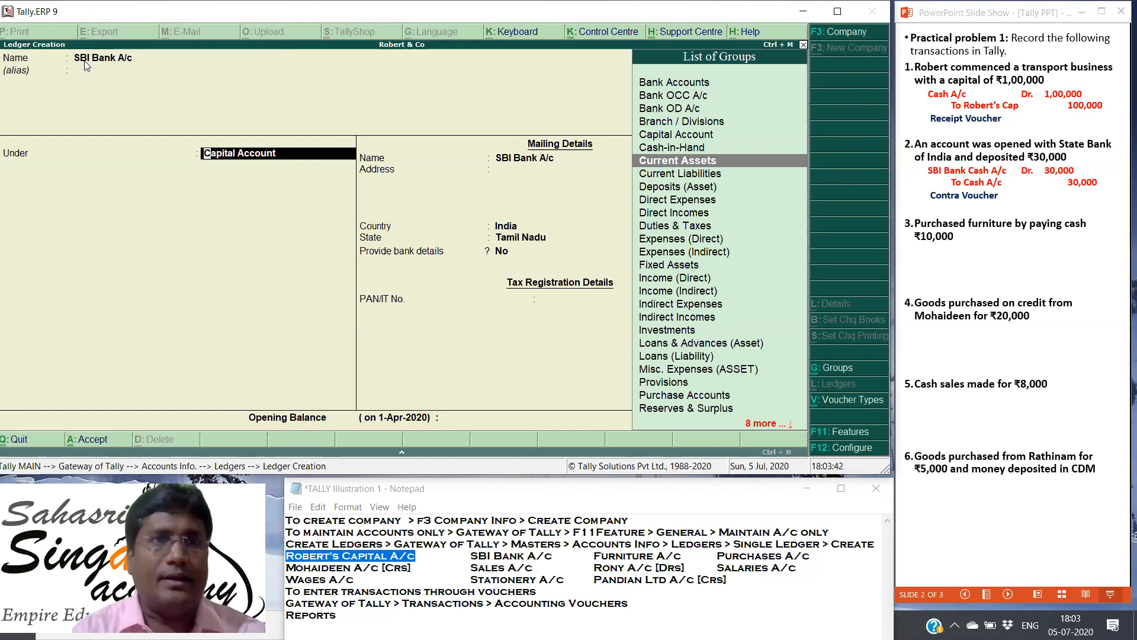
key("Up")
key("Up")
key("Up")
key("Up")
key("Up")
key("Up")
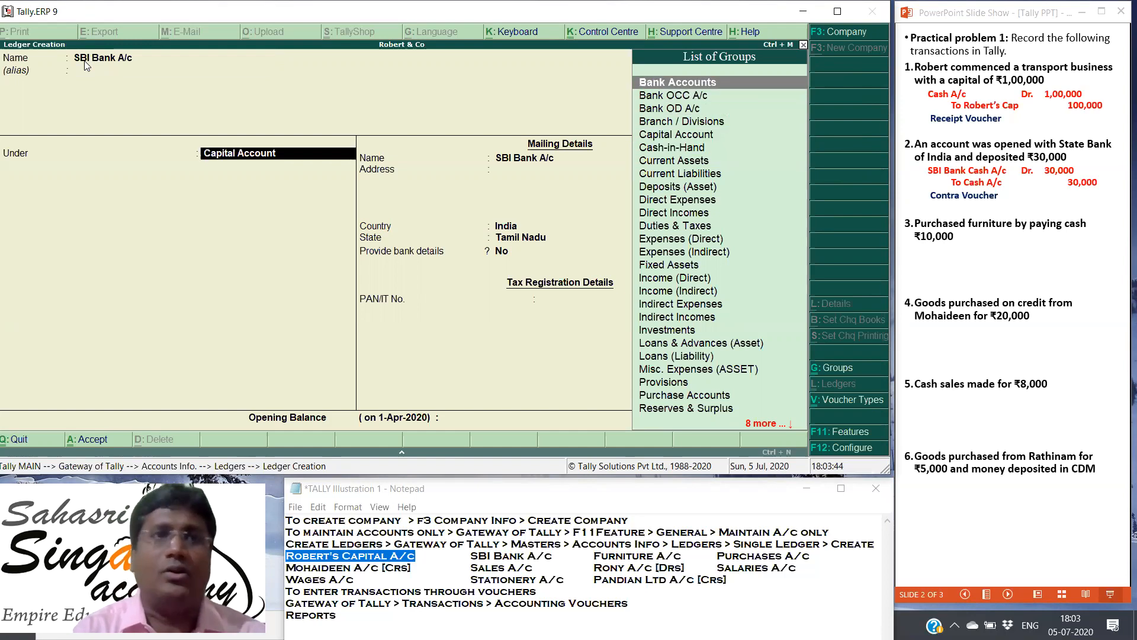
key("Return")
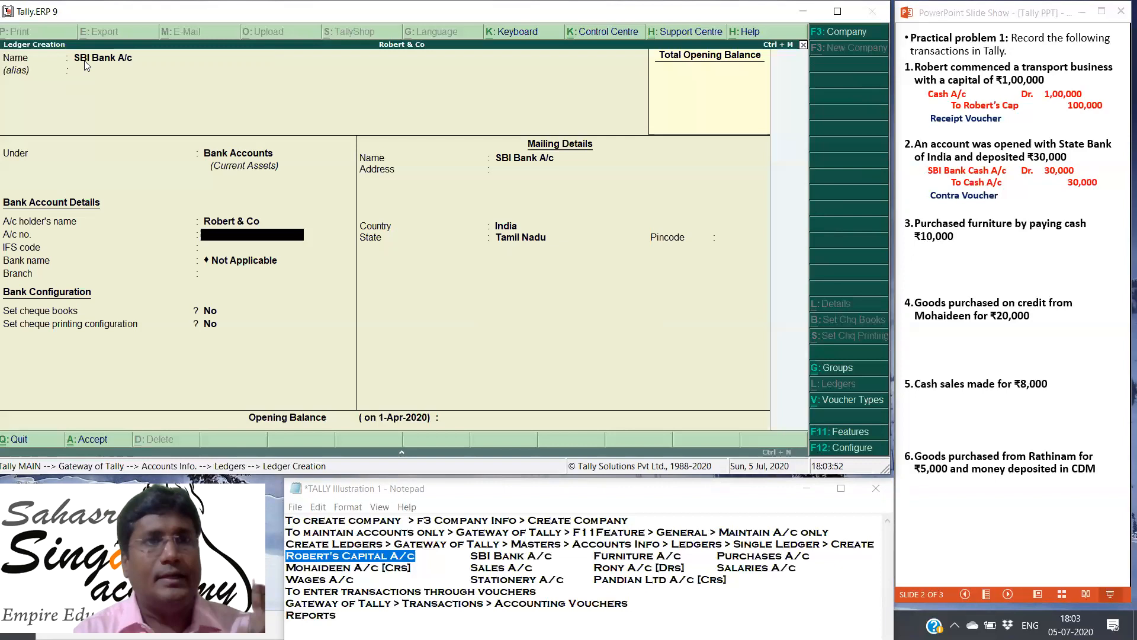
Step: Keep the default bank and mailing details, leave the opening balance blank and save the SBI Bank A/c ledger
key("Return")
key("Return")
key("Return")
key("Return")
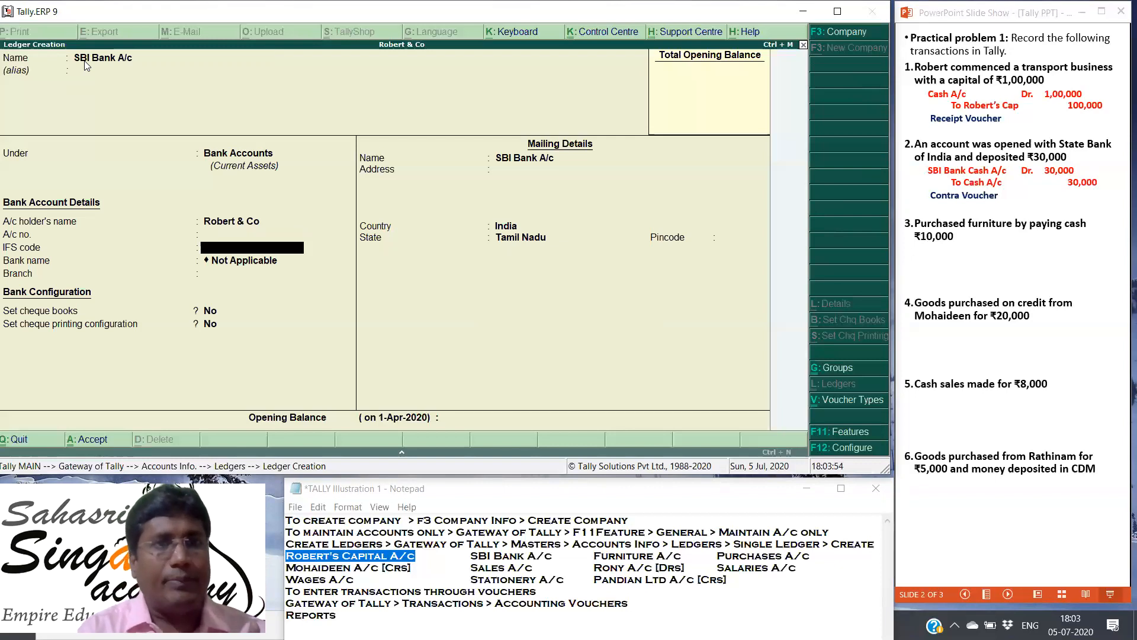
key("Return")
key("Return")
key("Return")
key("Return")
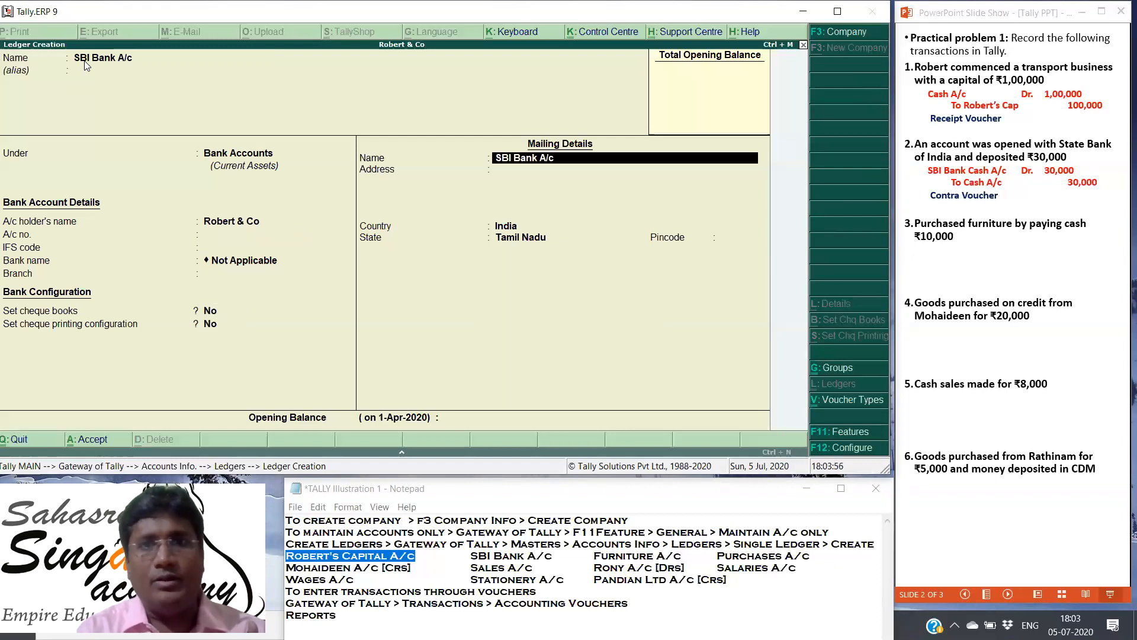
key("Return")
key("Return")
key("Return")
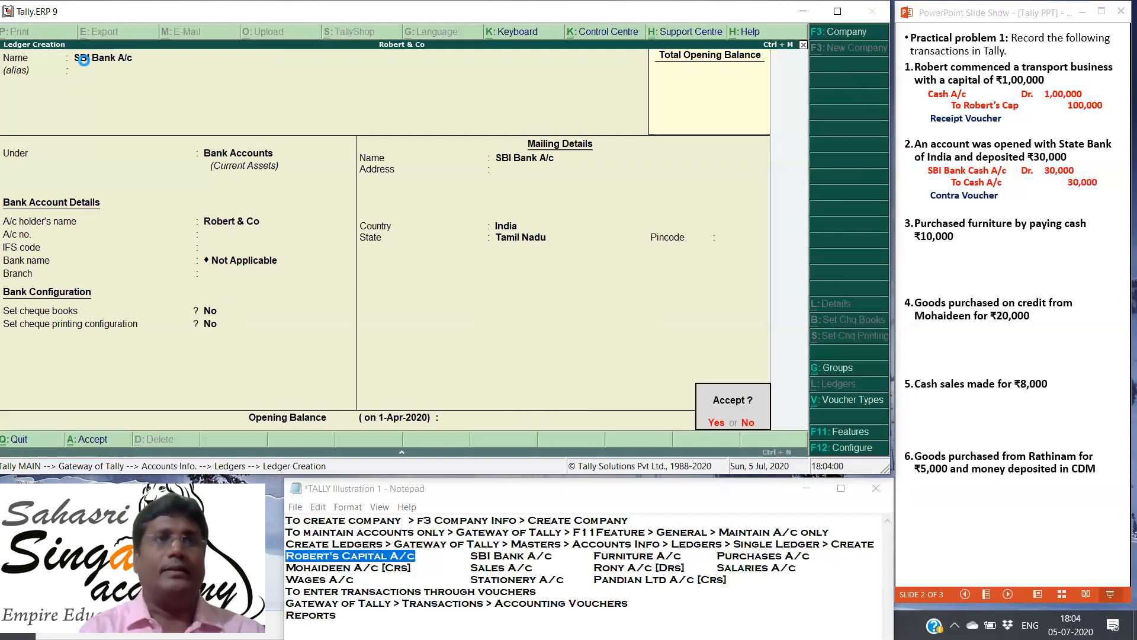
key("Return")
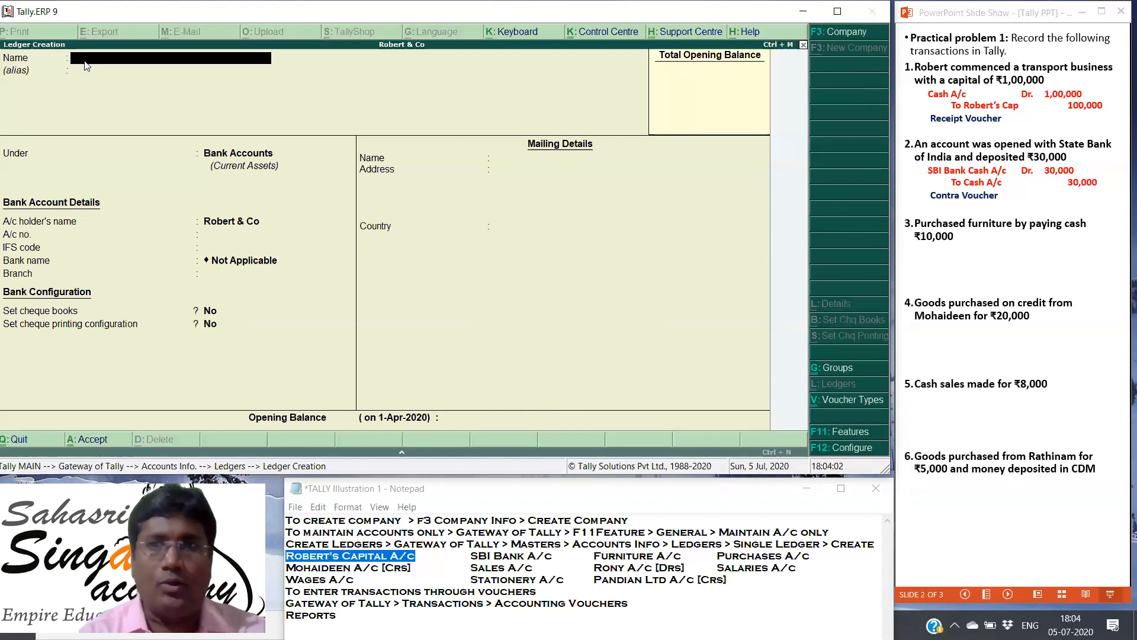
Step: Reveal the third transaction's journal entry in the PowerPoint slide show
left_click(988, 246)
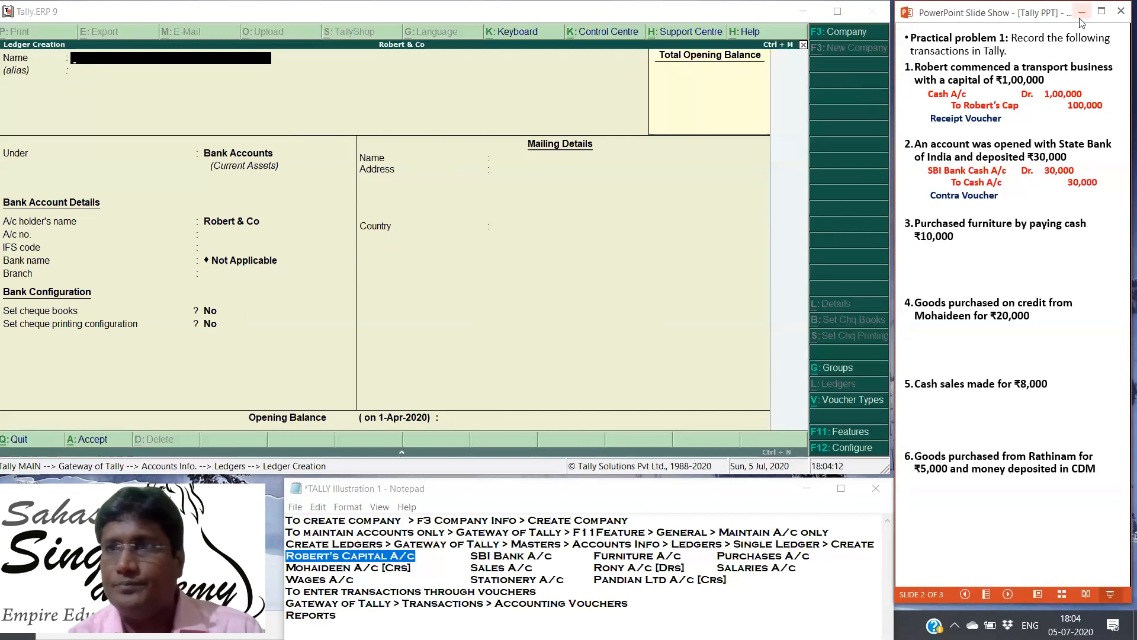
key("Right")
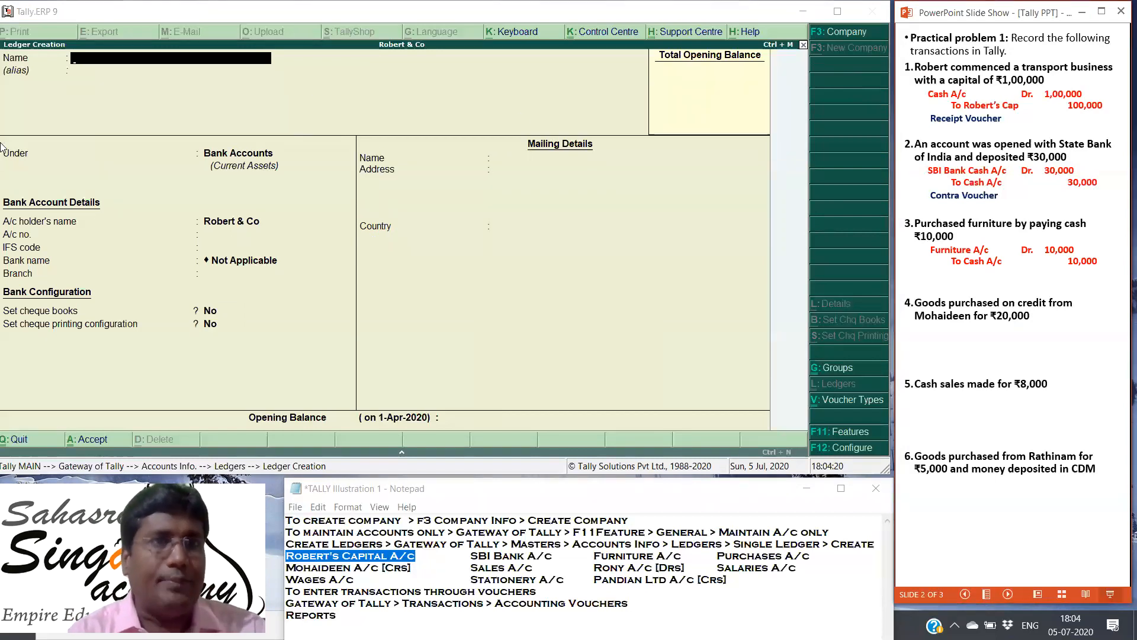
Step: Return to Tally, name the new ledger Furniture A/c and leave its alias blank
left_click(78, 111)
type("Fu")
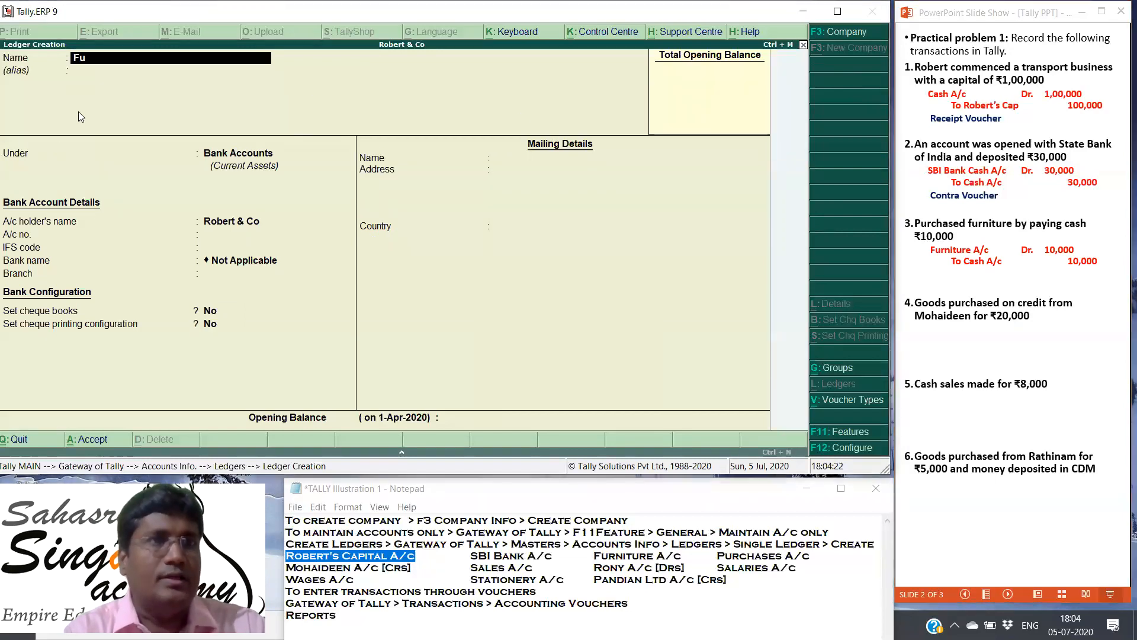
type("rniture")
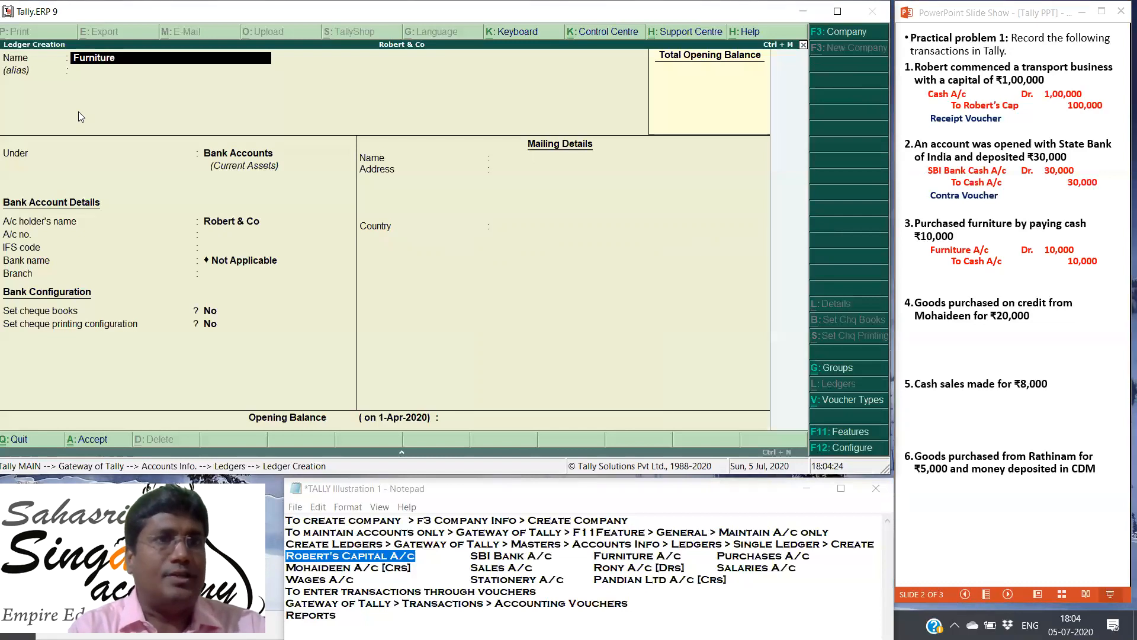
type(" A/c")
key("Return")
key("Return")
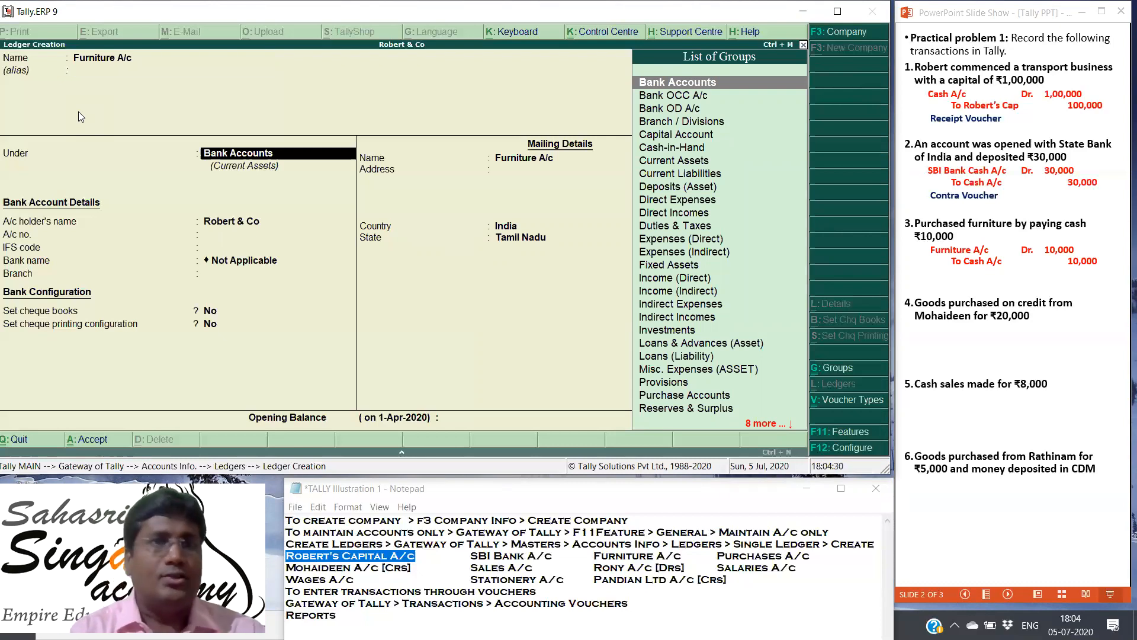
Step: Place the Furniture A/c ledger under Fixed Assets, keep the default mailing and tax details, leave the opening balance blank and save it
type("Fixed Assets")
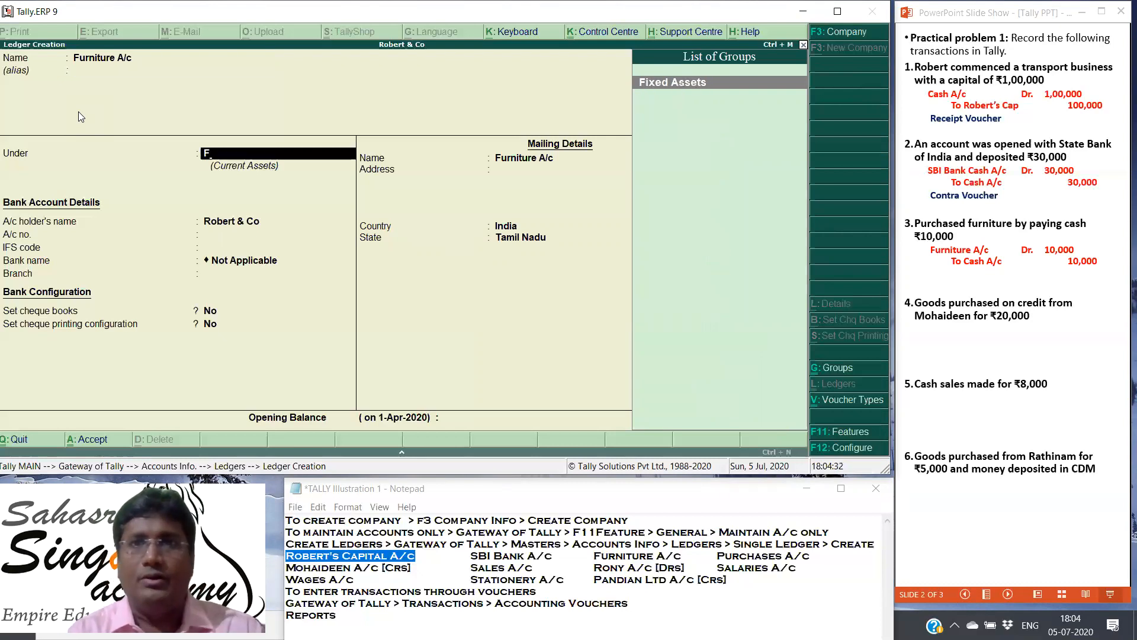
key("Return")
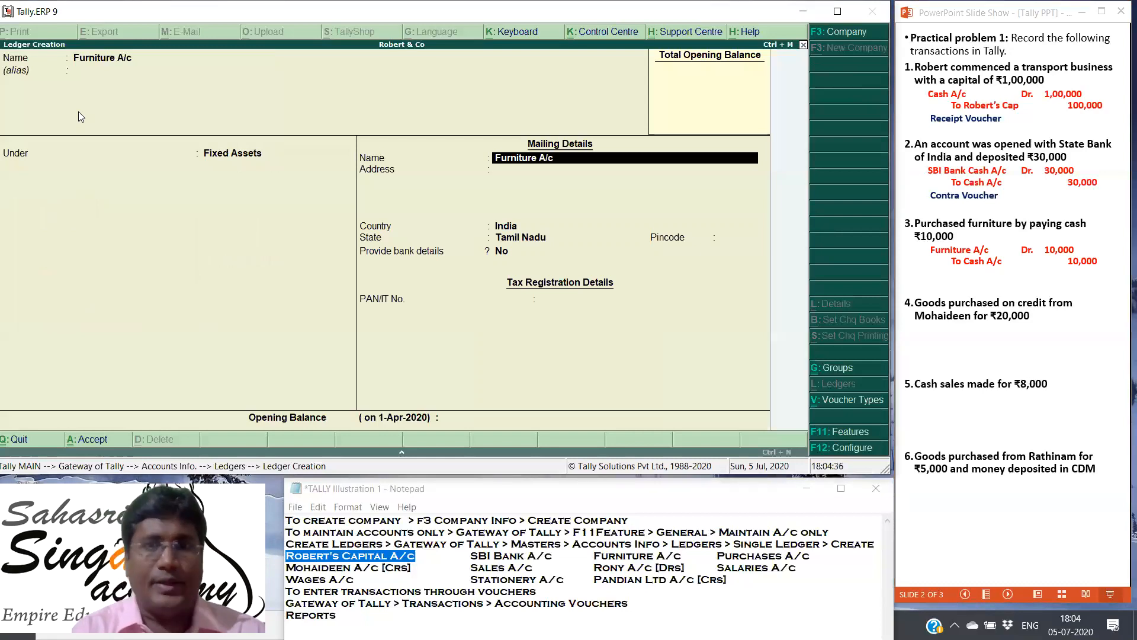
key("Return")
key("Return")
key("Return")
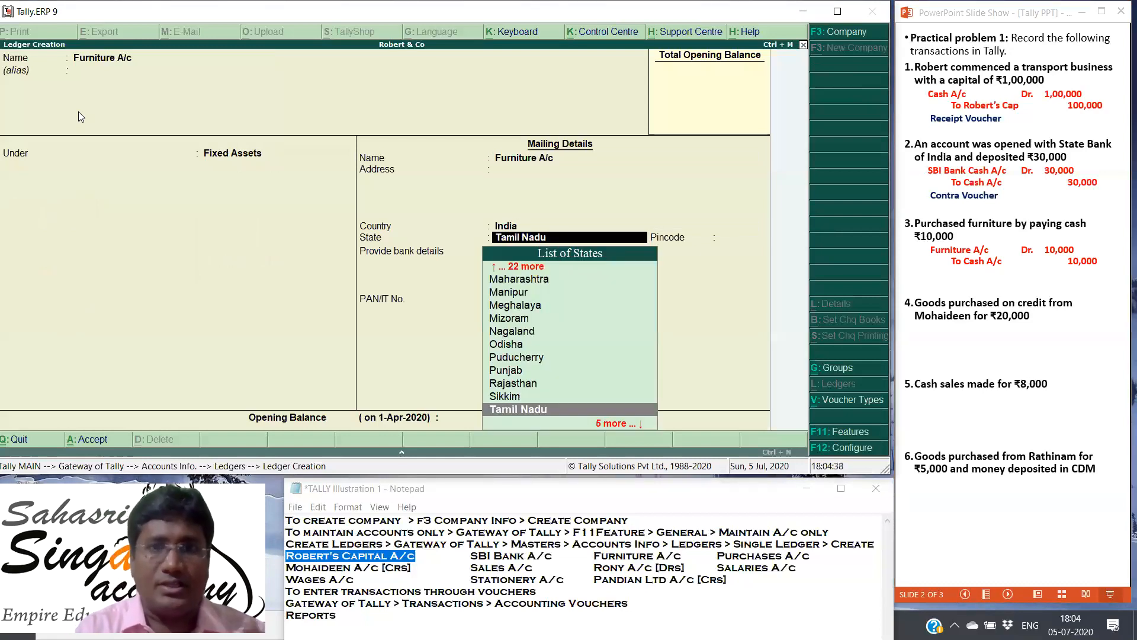
key("Return")
key("Return")
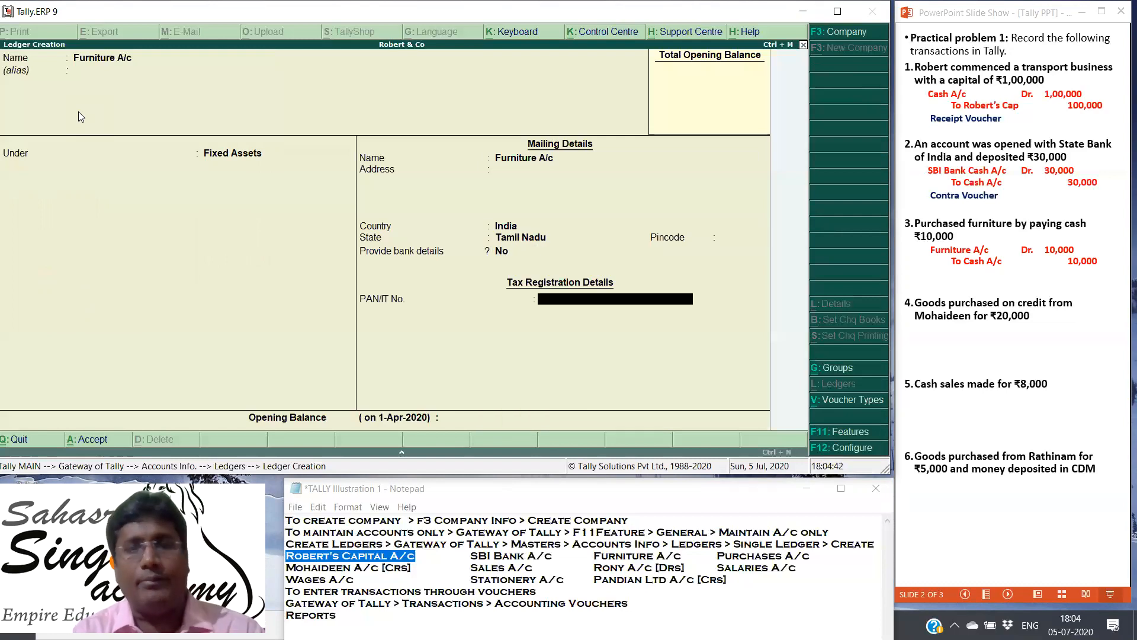
key("Return")
key("Return")
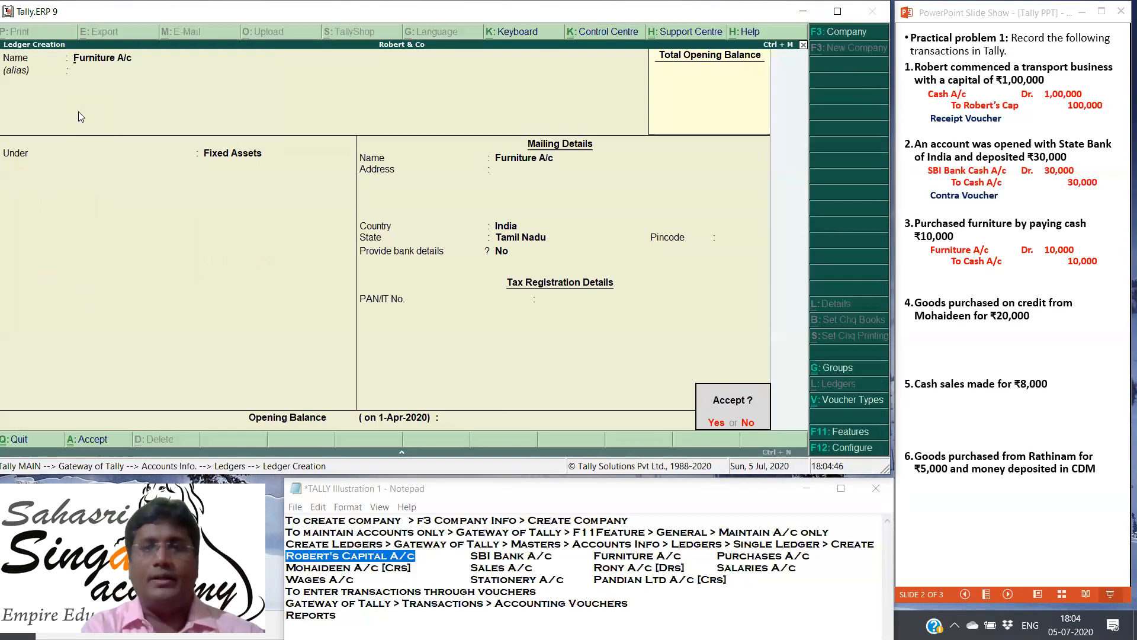
key("Return")
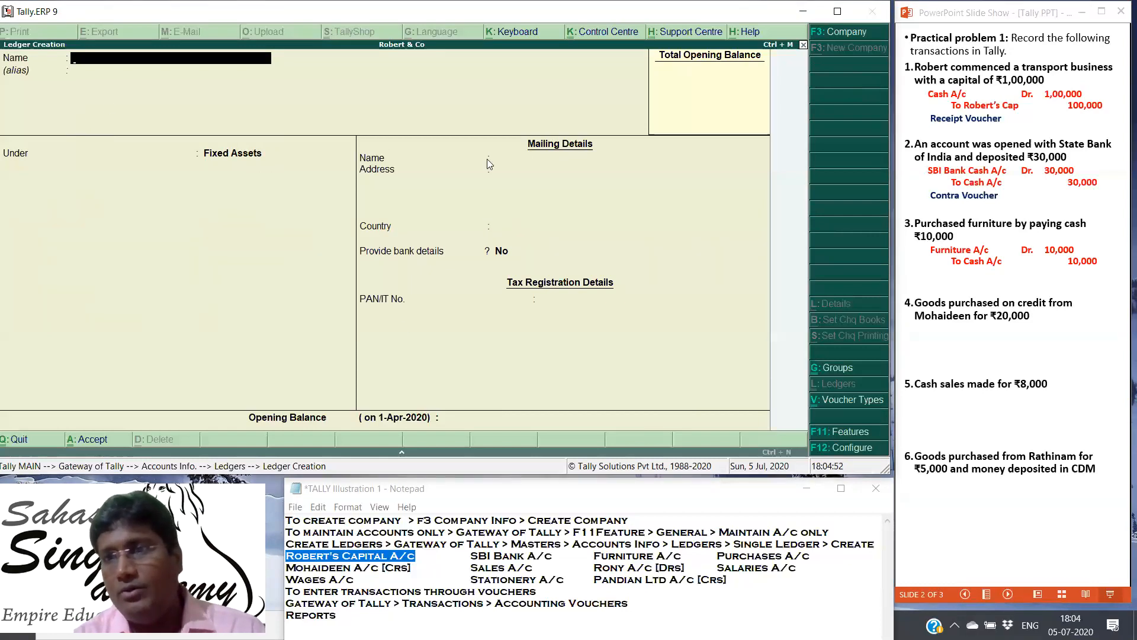
Step: Reveal the third transaction's voucher type and the fourth transaction's journal entry in the PowerPoint slide show
left_click(936, 330)
key("Right")
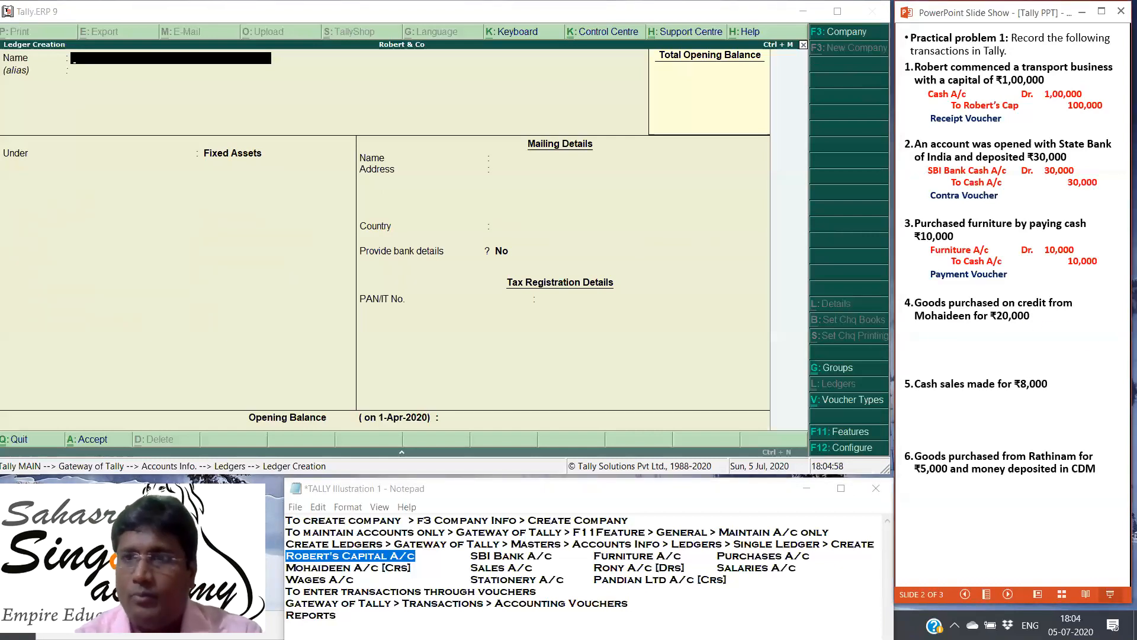
key("Right")
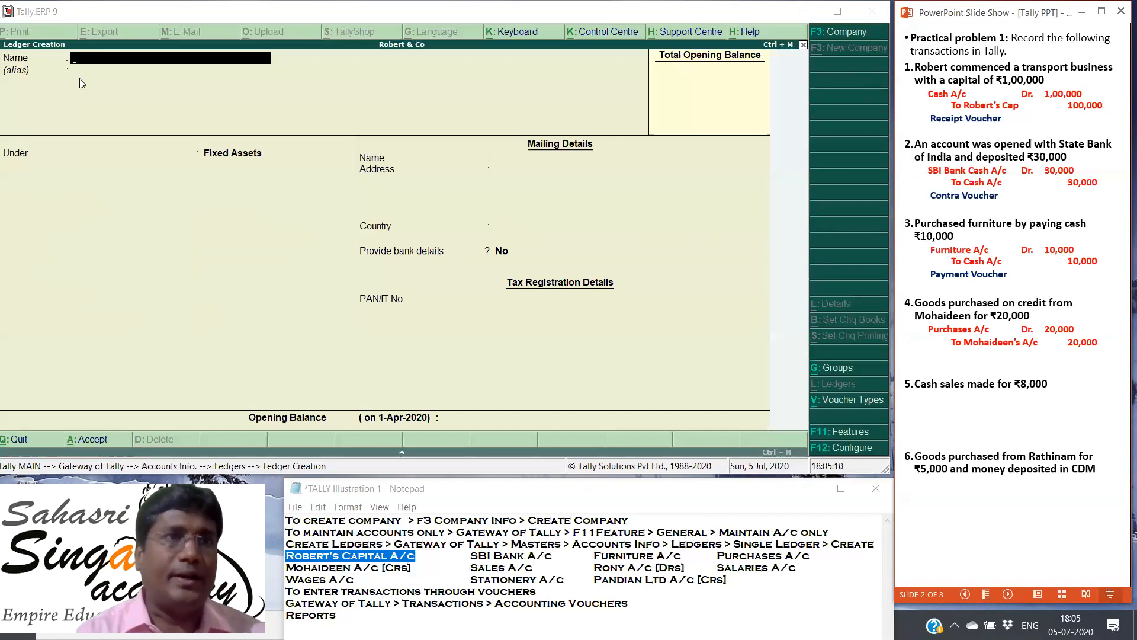
Step: Back in Tally, name the new ledger Purchases A/c and leave its alias blank
left_click(89, 59)
type("Purchasess")
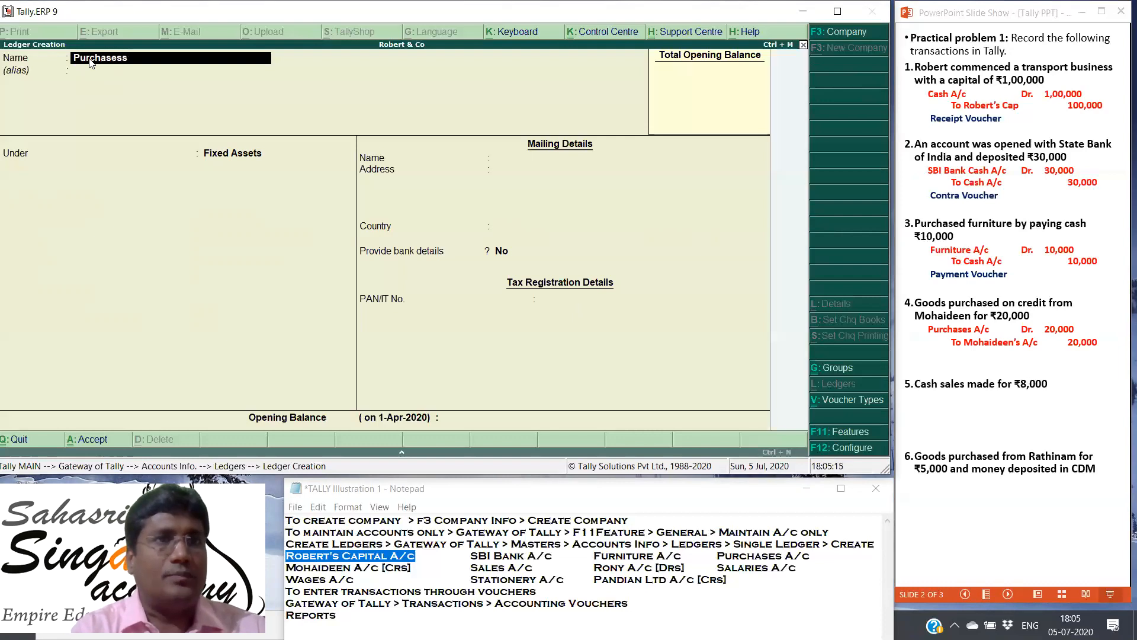
key("BackSpace")
type("A")
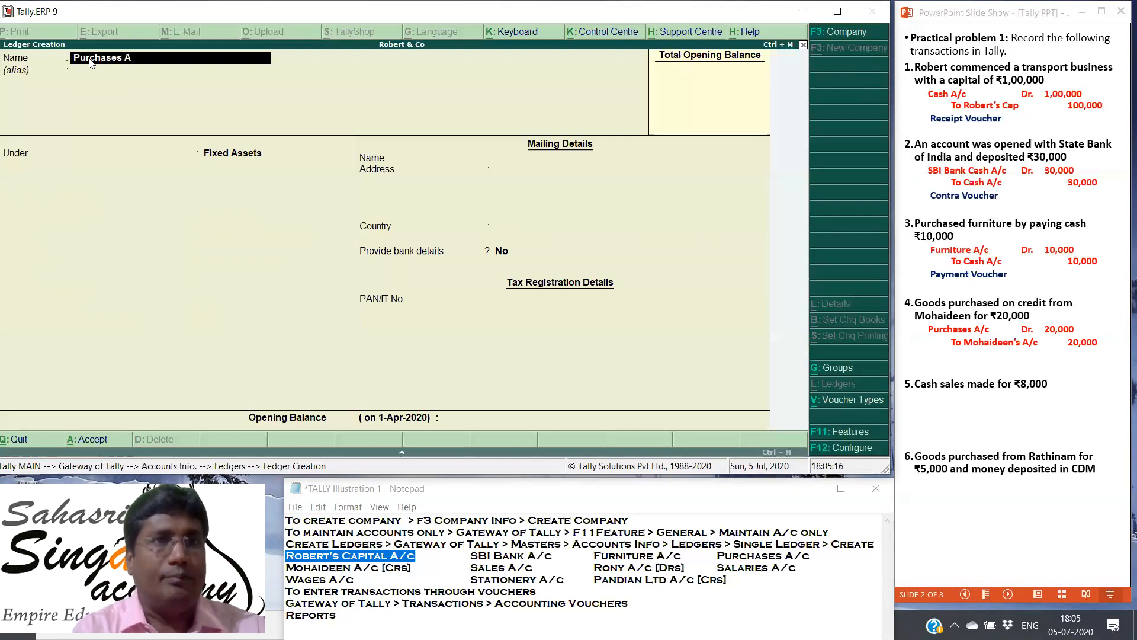
type("/c")
key("Return")
key("Return")
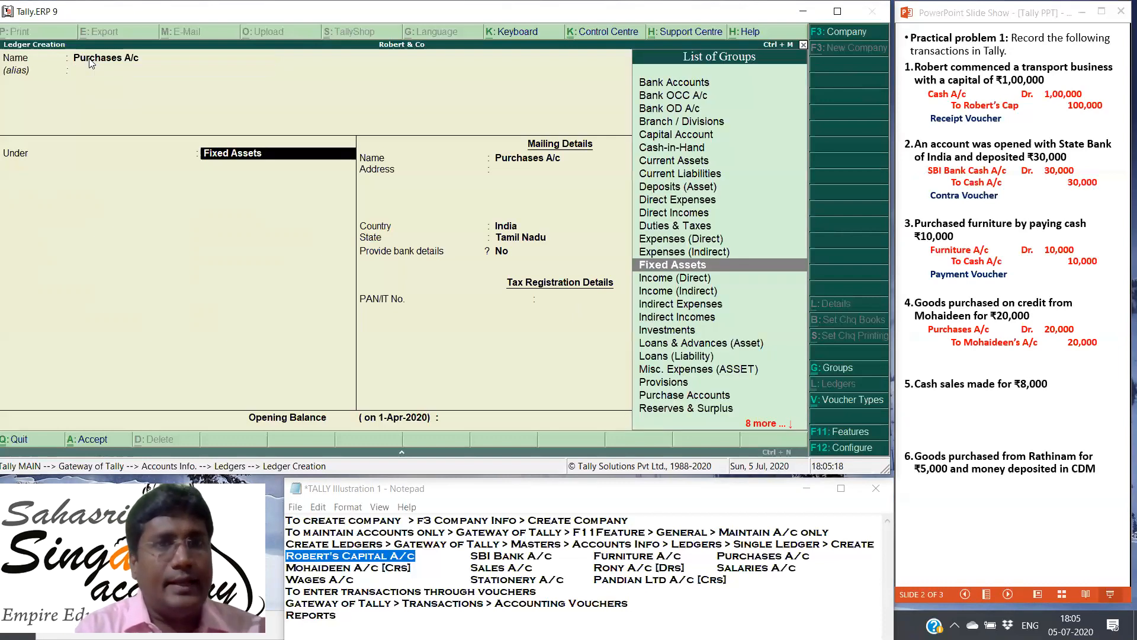
Step: Place the Purchases A/c ledger under the Purchase Accounts group
key("Up")
key("Up")
key("Up")
key("Up")
key("Up")
key("Up")
key("Up")
key("Up")
key("Up")
key("Up")
key("Up")
key("Up")
key("Up")
key("Up")
key("Down")
key("Down")
key("Down")
key("Down")
key("Down")
key("Down")
key("Down")
key("Down")
key("Down")
key("Down")
key("Down")
key("Down")
key("Down")
key("Down")
key("Down")
key("Down")
key("Down")
key("Down")
key("Down")
key("Down")
key("Down")
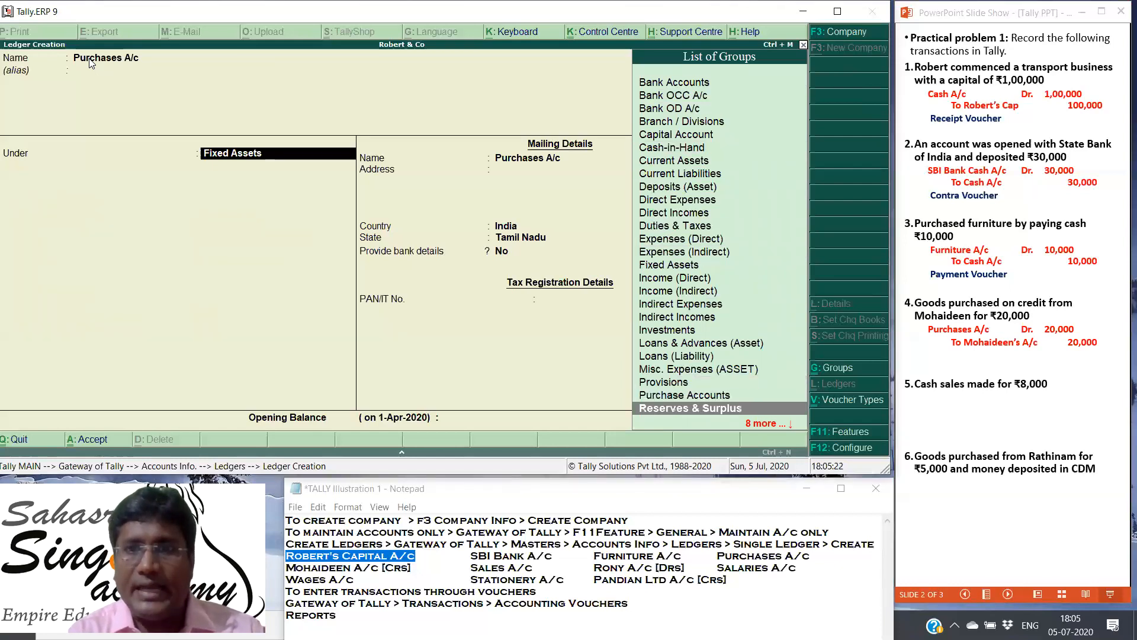
key("Up")
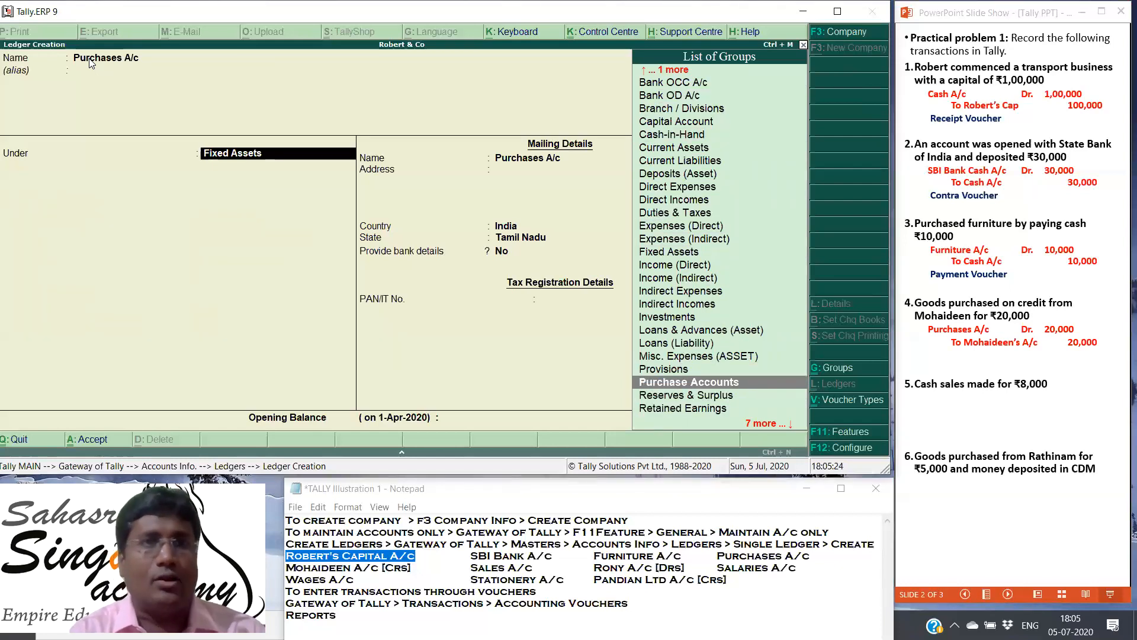
key("Return")
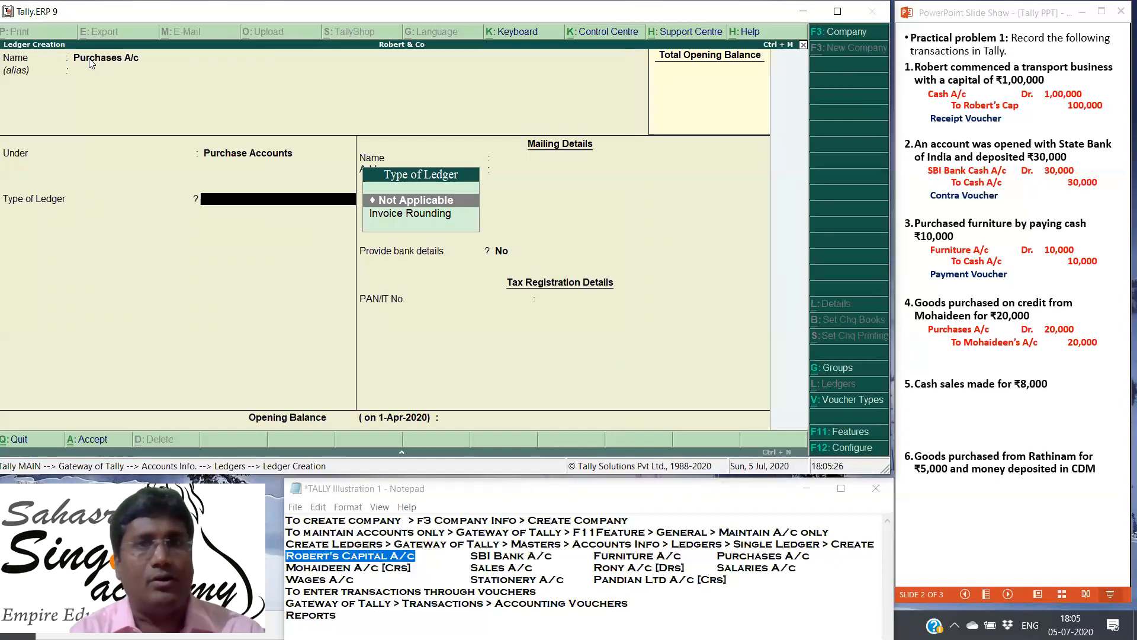
Step: Set the type of ledger to Not Applicable, provide no bank details or PAN, and save the Purchases A/c ledger
key("Return")
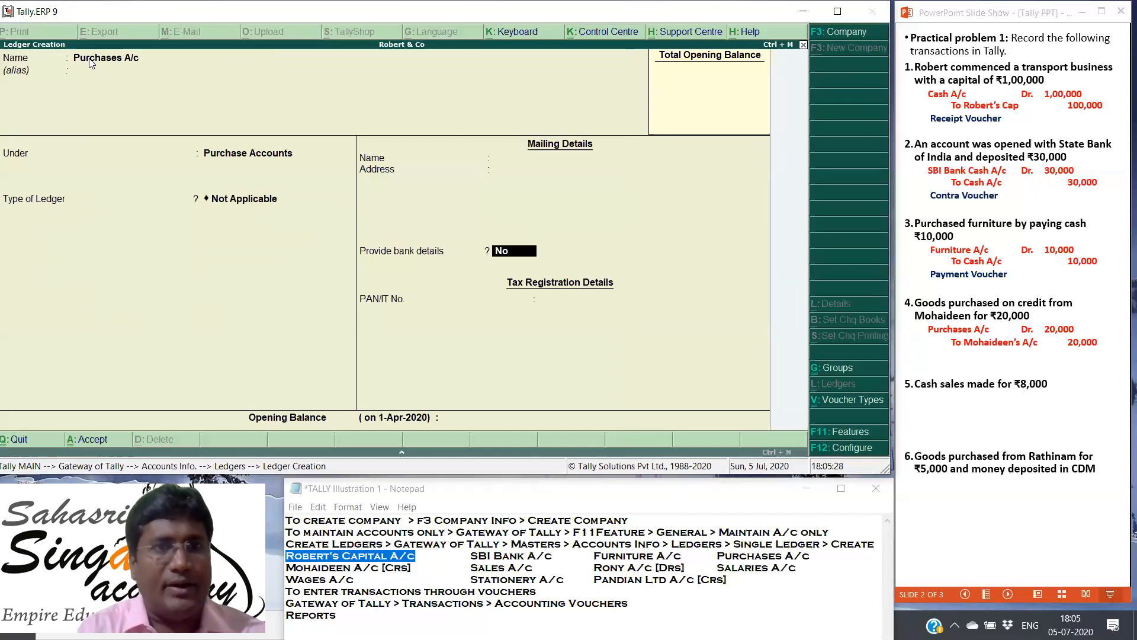
key("Return")
key("Return")
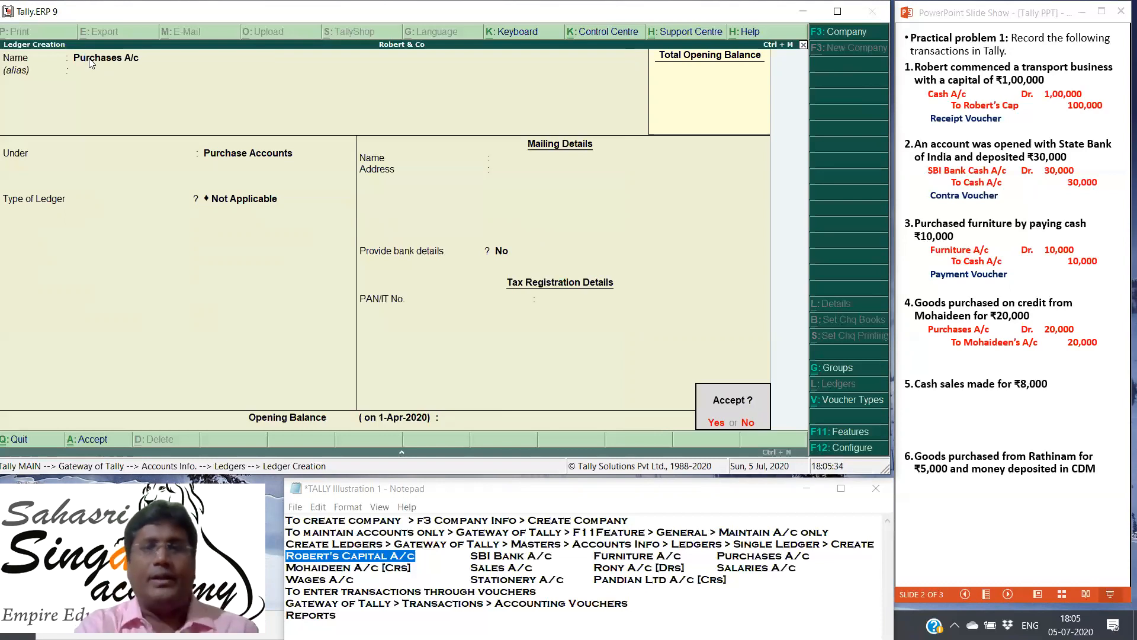
key("Return")
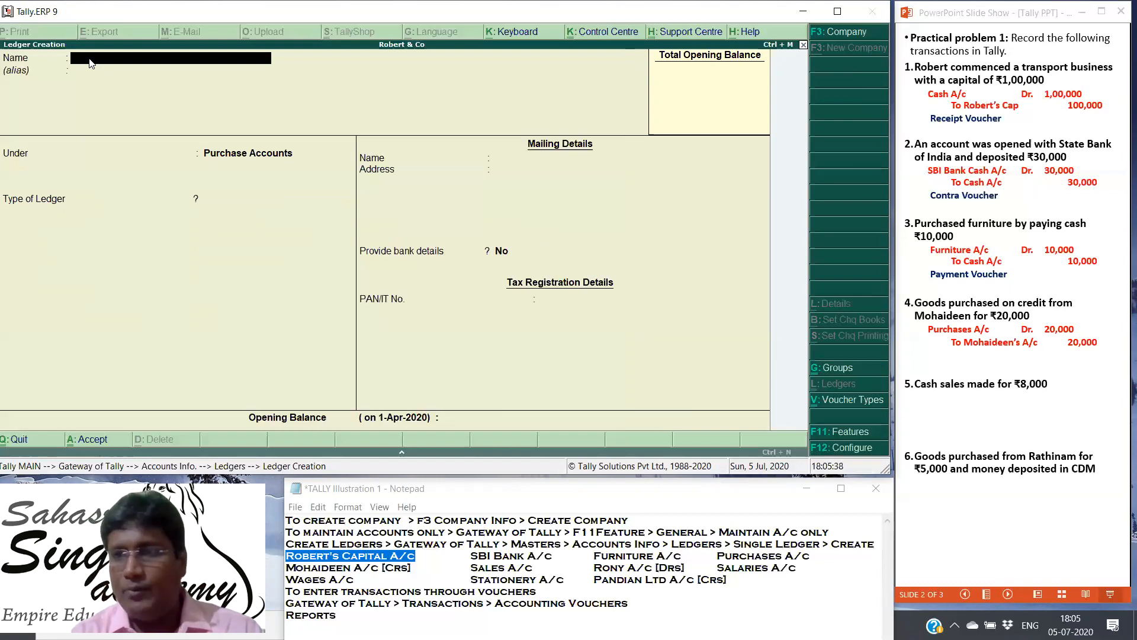
Step: Name the new ledger after the fourth transaction's credit supplier, ending in A/c, and leave its alias blank
type("Mohaideen")
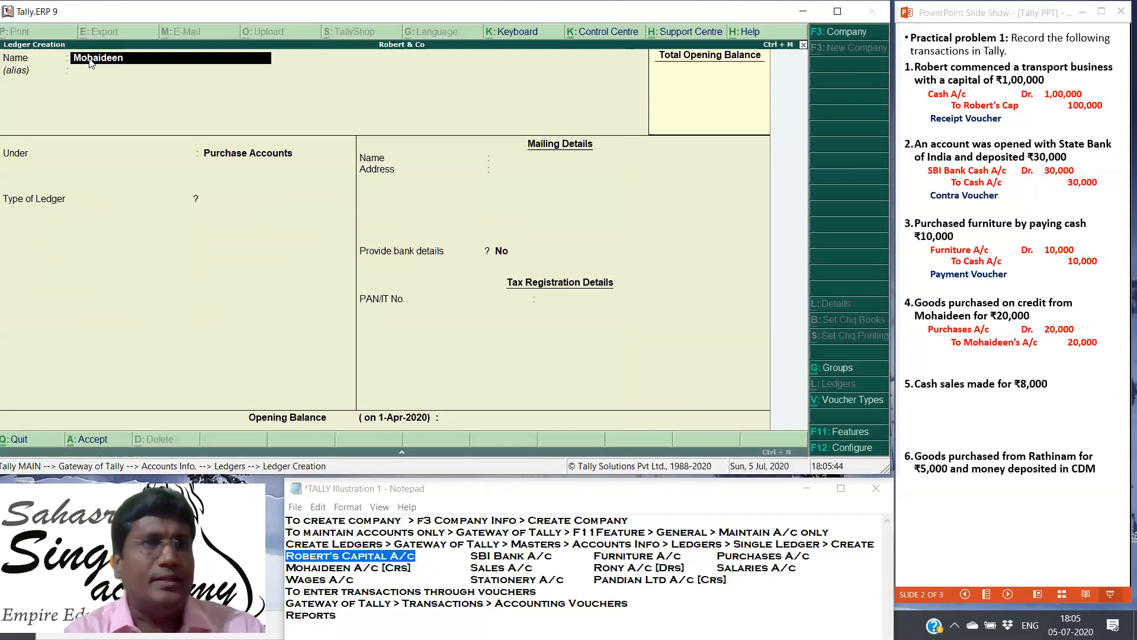
type(" A/c")
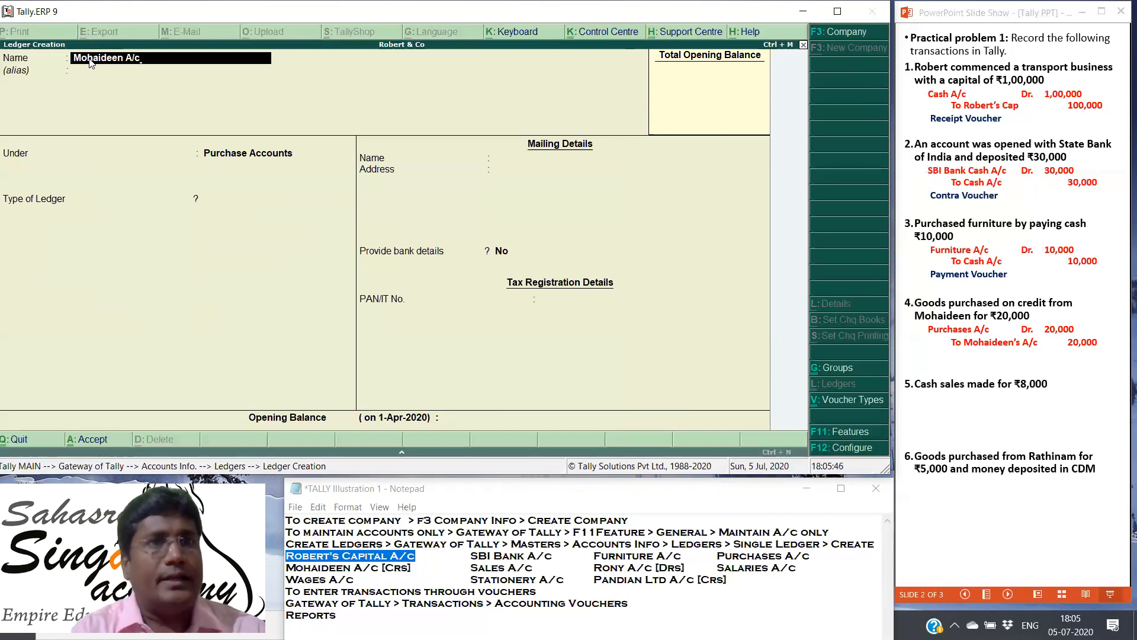
key("Return")
key("Return")
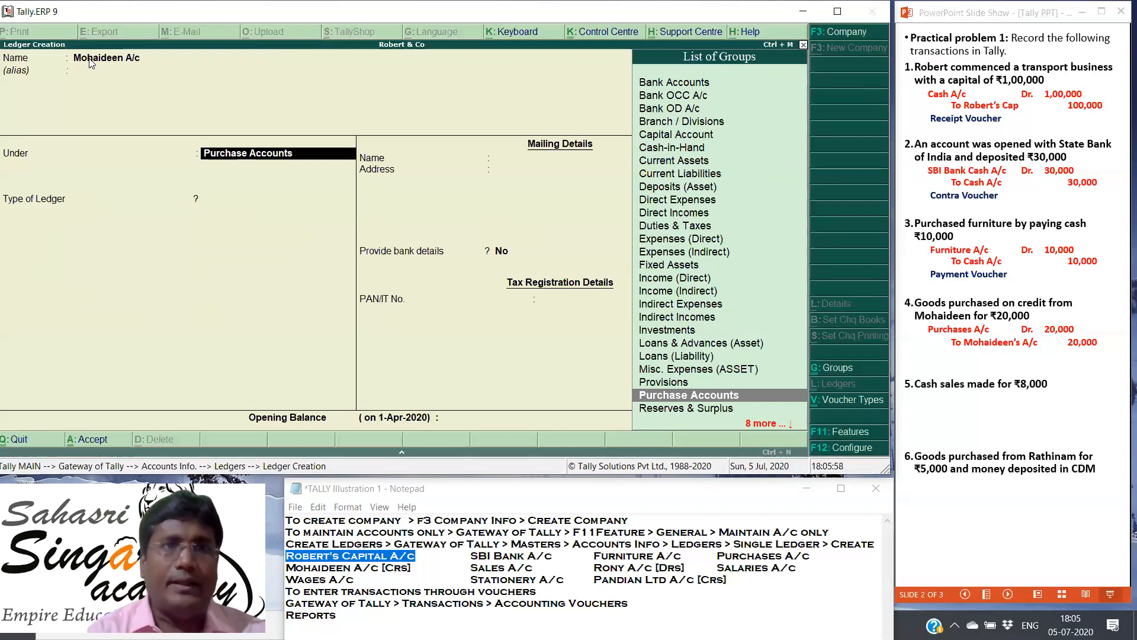
Step: Place the credit supplier's ledger under the Sundry Creditors group
key("Down")
key("Down")
key("Down")
key("Down")
key("Down")
key("Down")
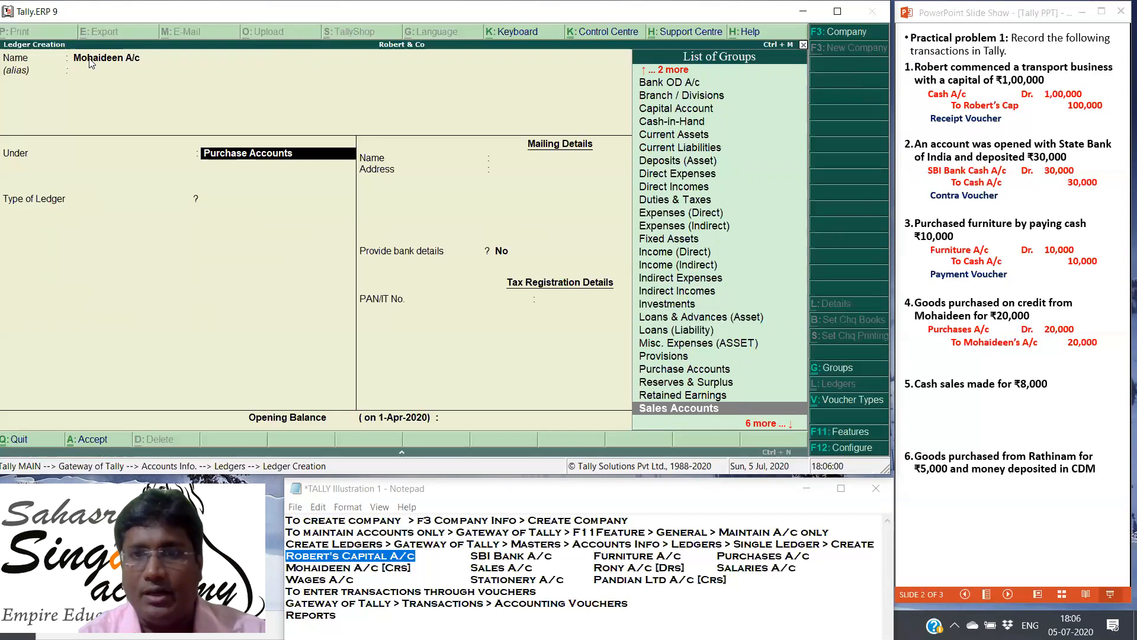
key("Down")
key("Down")
key("Down")
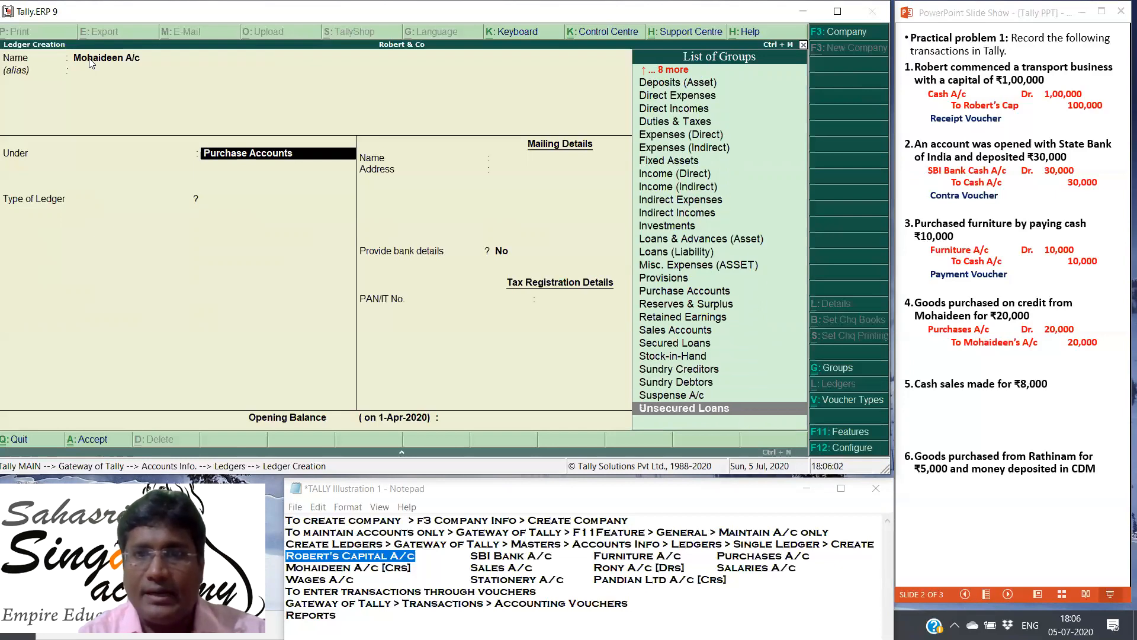
key("Up")
key("Up")
key("Up")
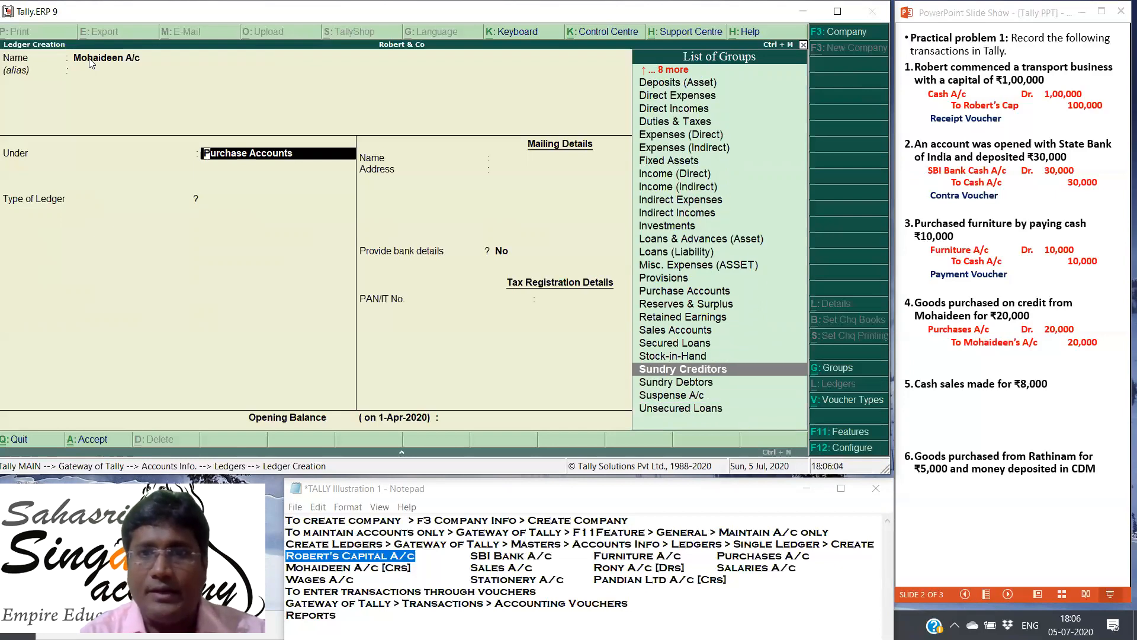
key("Return")
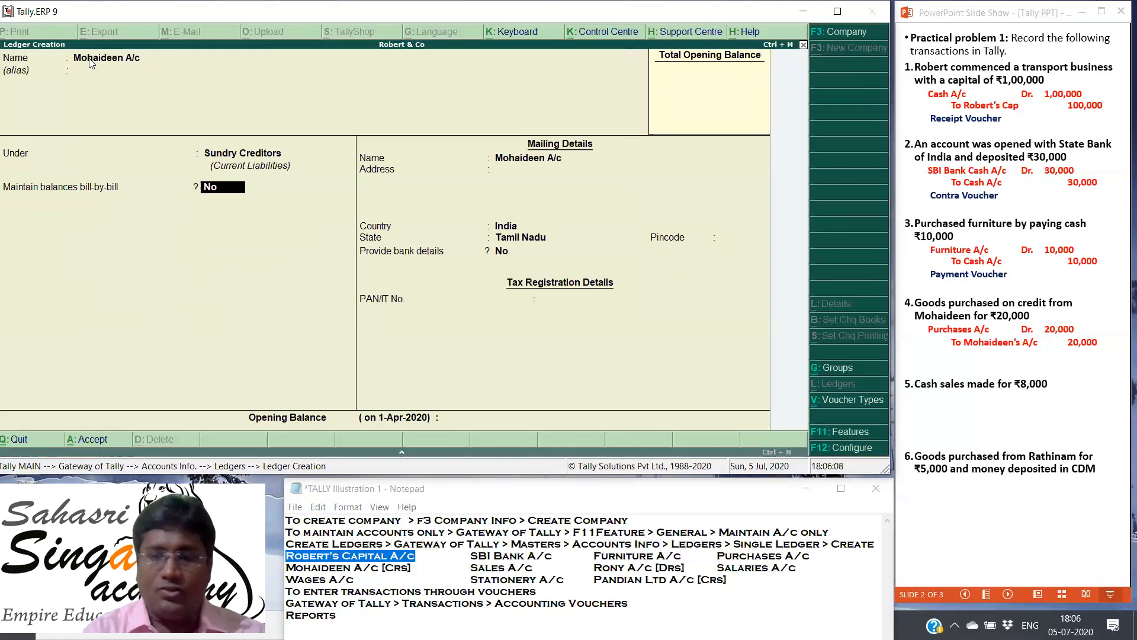
Step: Keep bill-by-bill balances off, country India, state Tamil Nadu and no bank details, and save the supplier's ledger without an opening balance
key("Return")
key("Return")
key("Return")
key("Return")
key("Return")
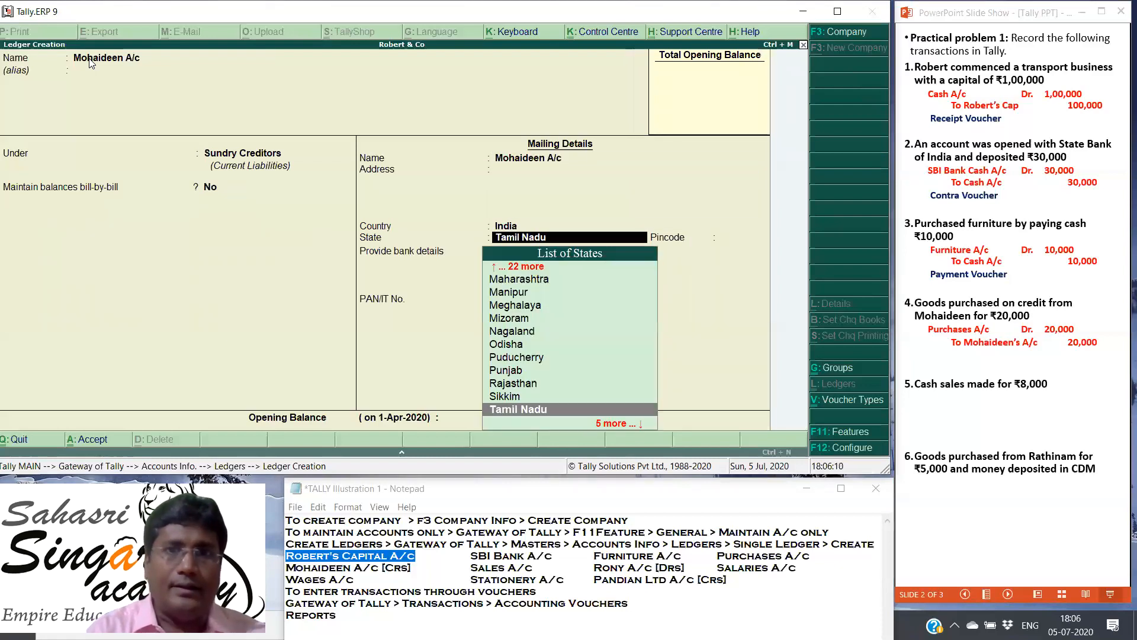
key("Return")
key("Return")
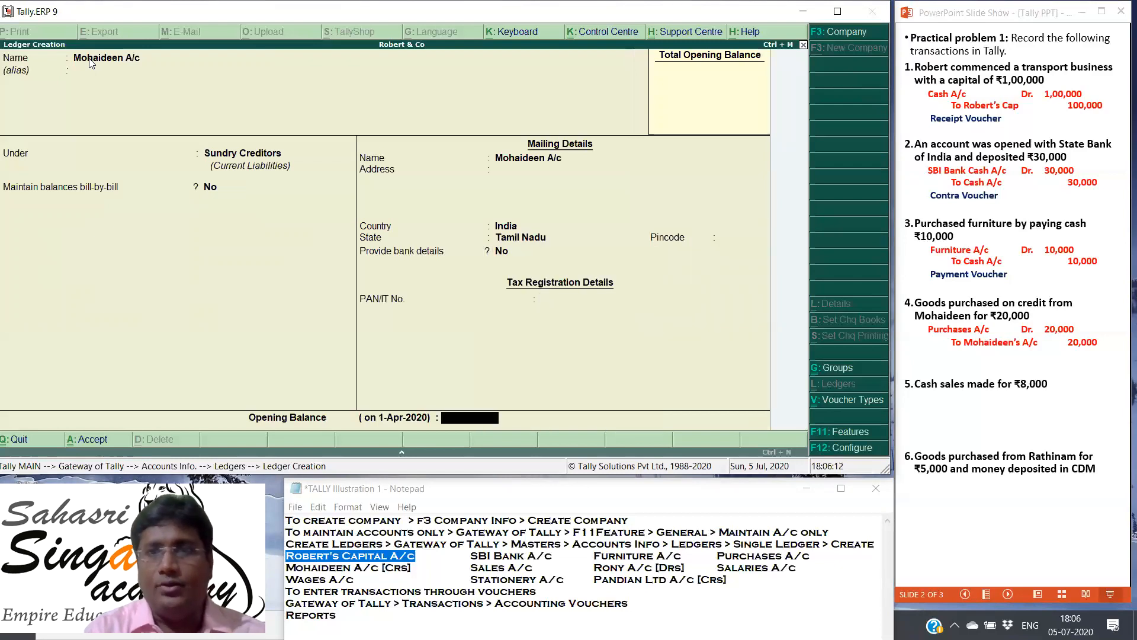
key("Return")
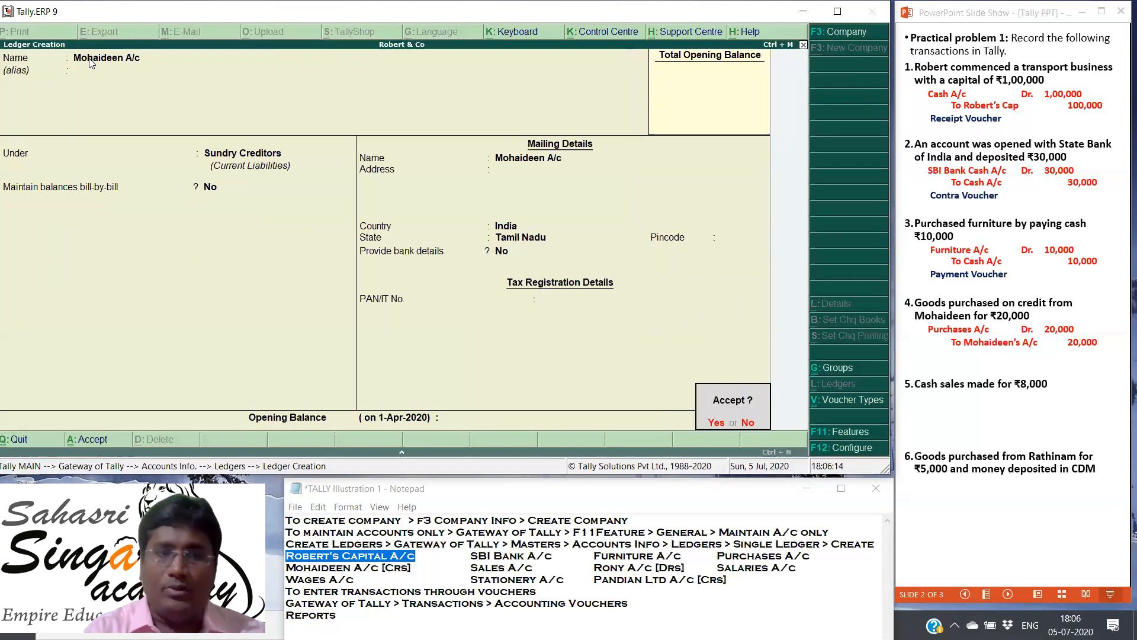
key("Return")
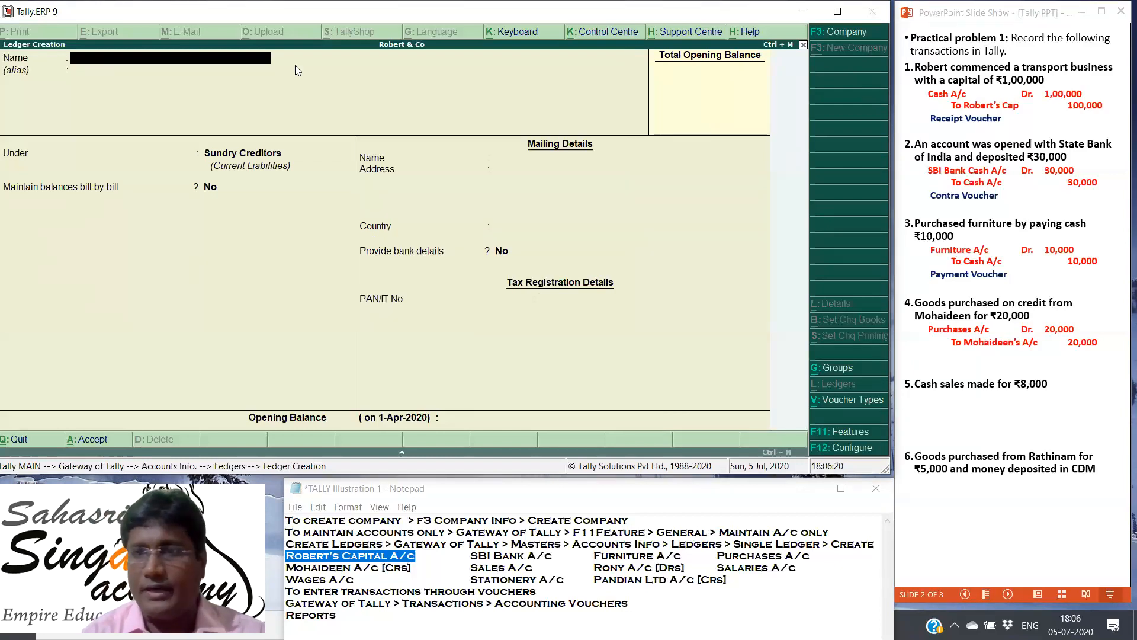
Step: In the PowerPoint slide show, reveal the fourth transaction's voucher type and the fifth transaction's journal entry
left_click(972, 415)
left_click(971, 414)
key("Right")
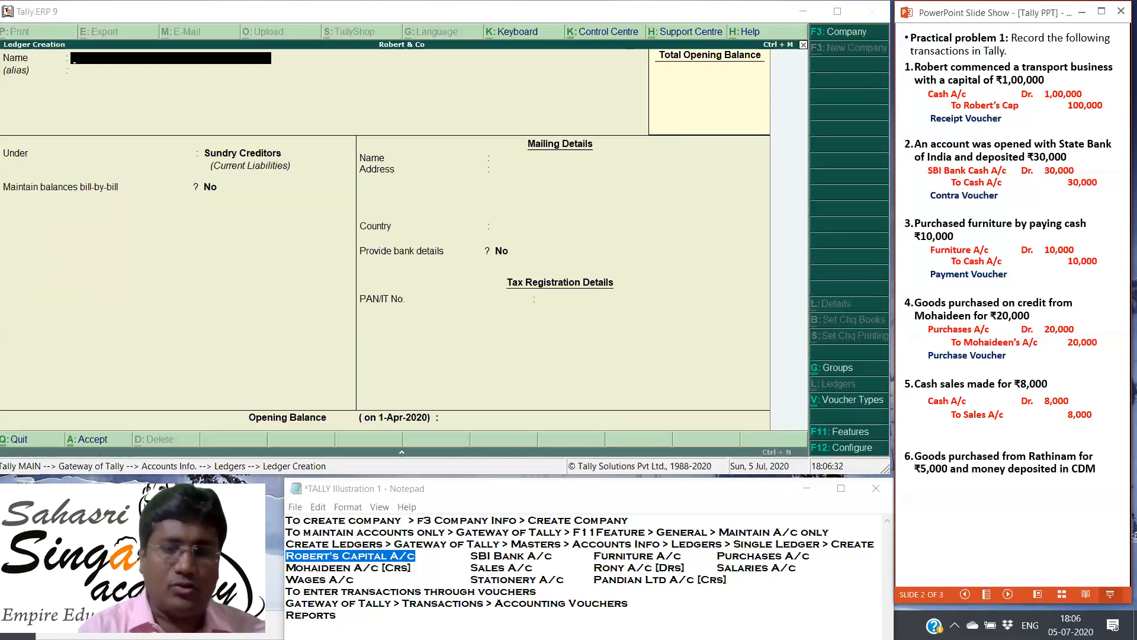
key("Left")
key("Right")
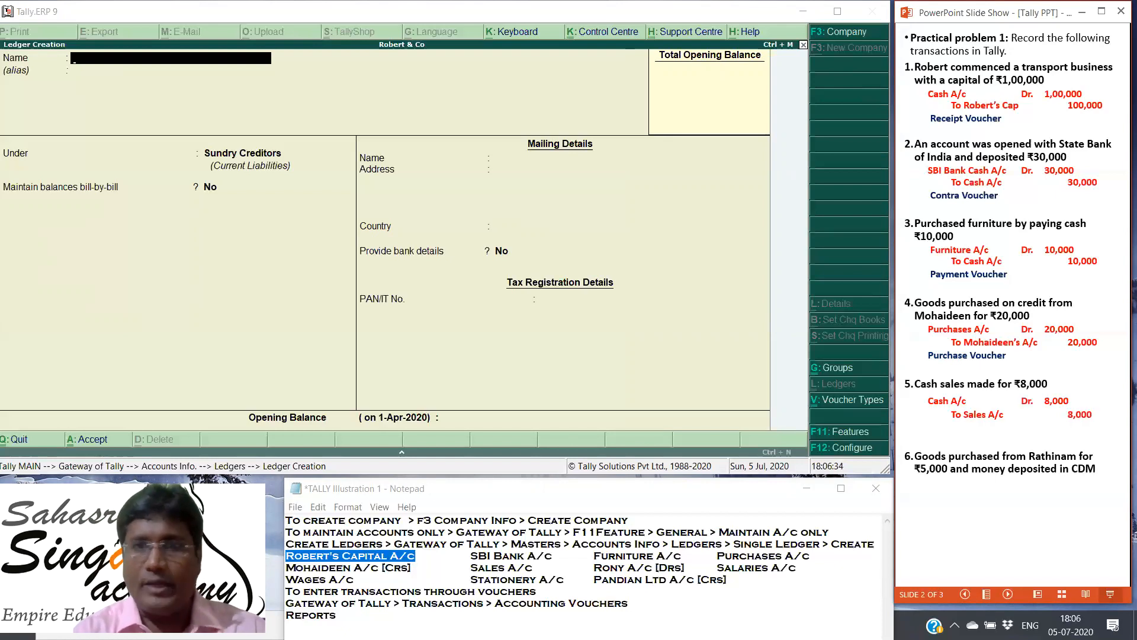
Step: Back in Tally, name the new ledger Sales A/c and leave its alias blank
left_click(103, 59)
type("Sala")
key("BackSpace")
type("es A/c")
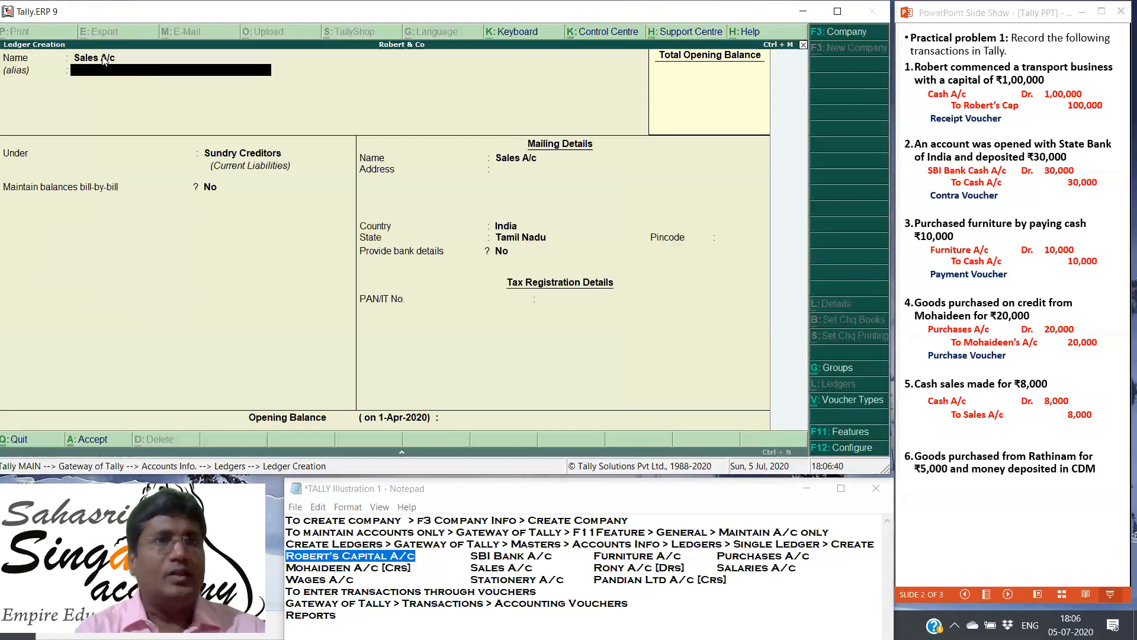
key("Return")
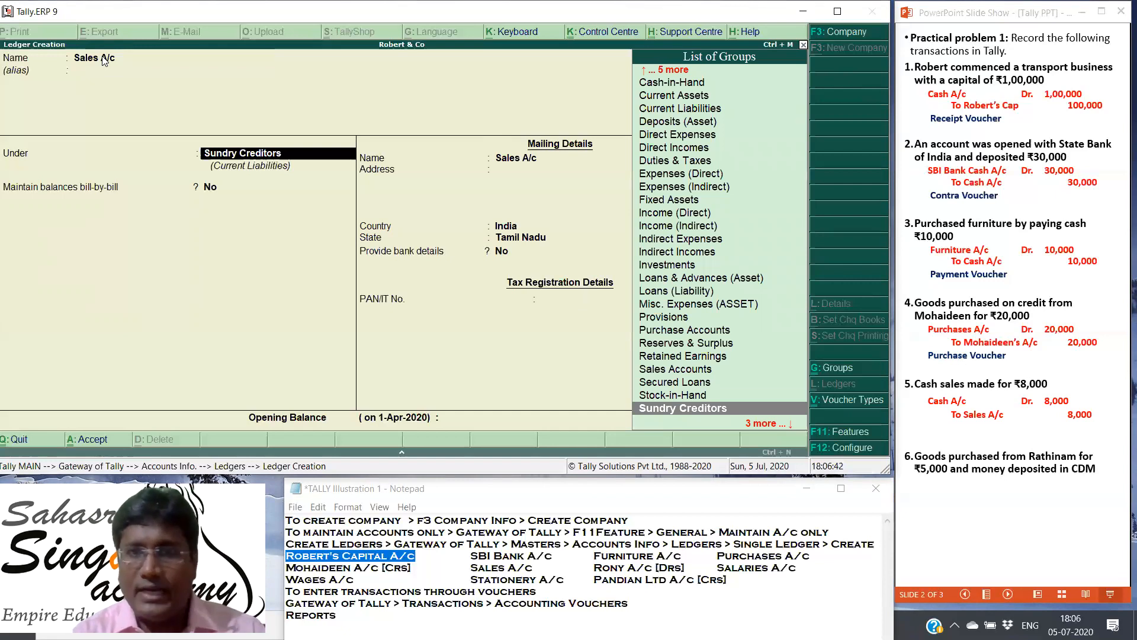
Step: Place the Sales A/c ledger under the Sales Accounts group
key("Up")
key("Up")
key("Up")
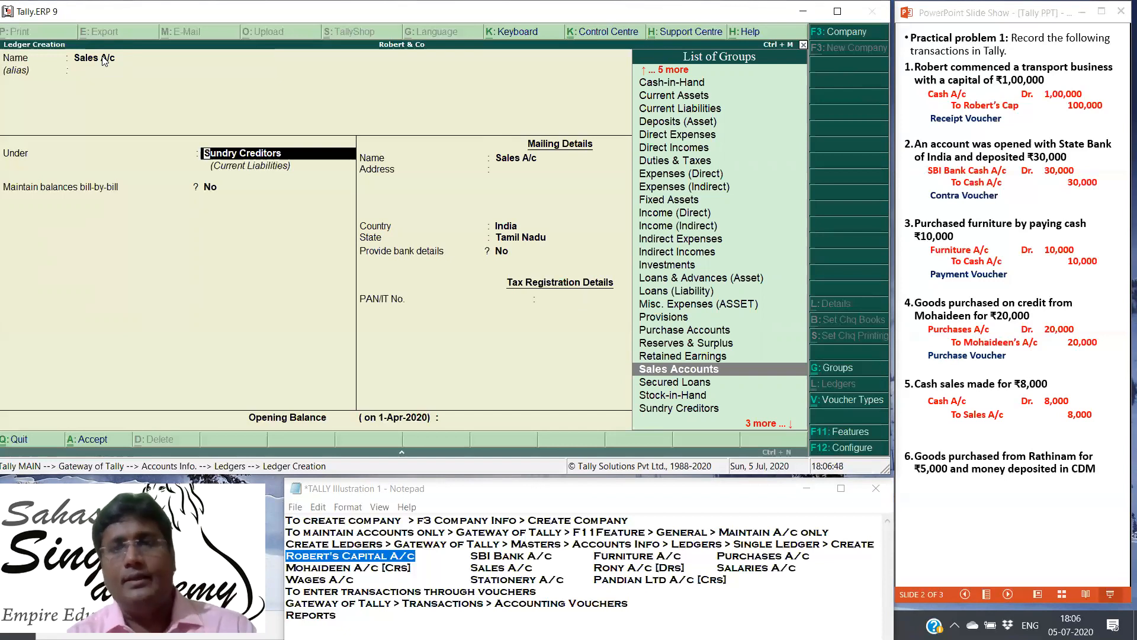
key("Return")
key("Return")
Step: Set the type of ledger to Not Applicable, provide no bank details, and save the Sales A/c ledger
key("Return")
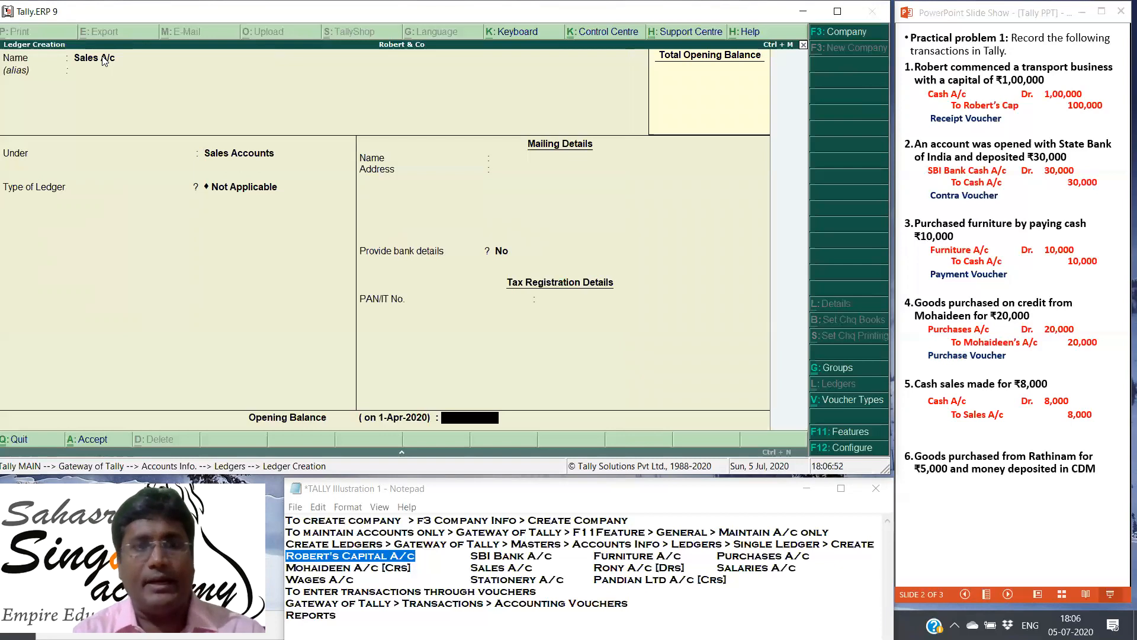
key("Return")
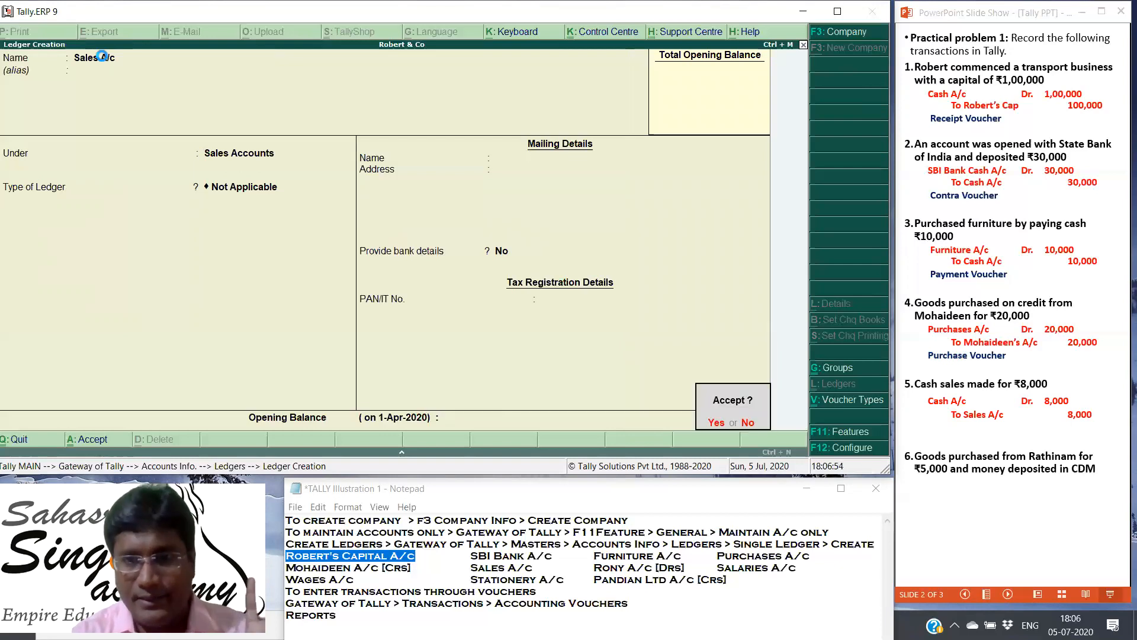
key("Return")
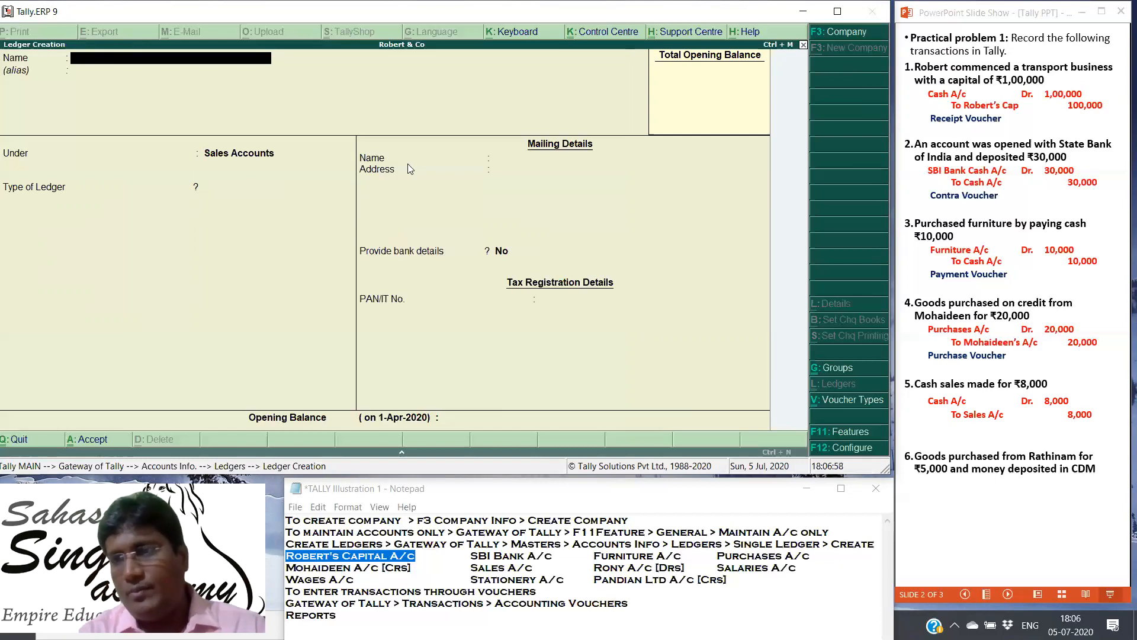
Step: In the PowerPoint slide show, reveal the fifth transaction's voucher type and the sixth transaction's journal entry
left_click(960, 440)
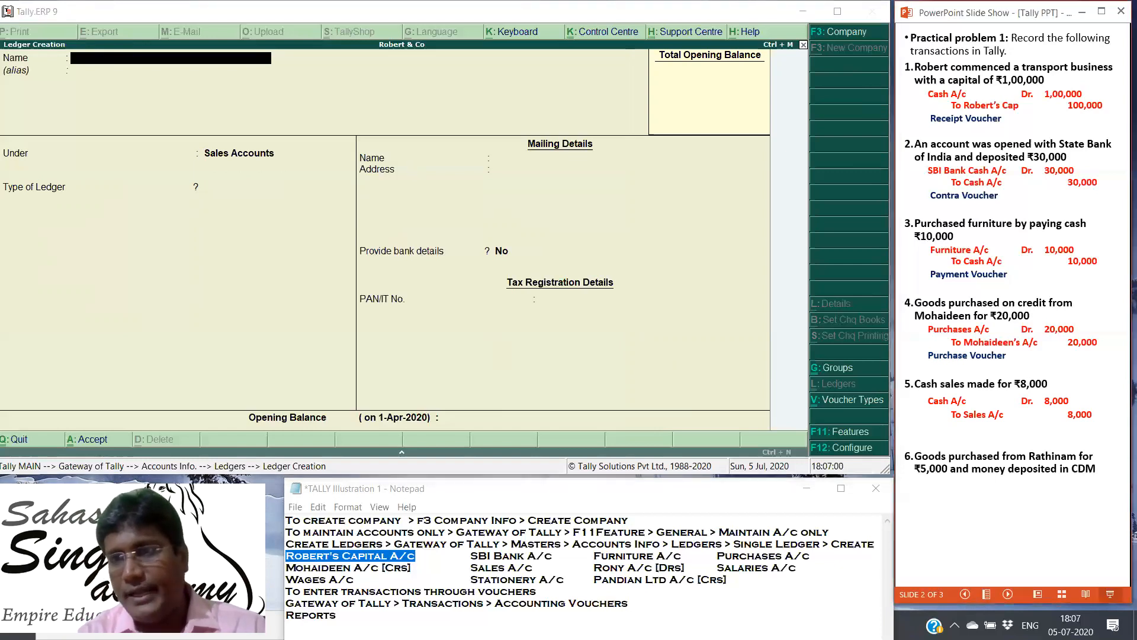
left_click(960, 440)
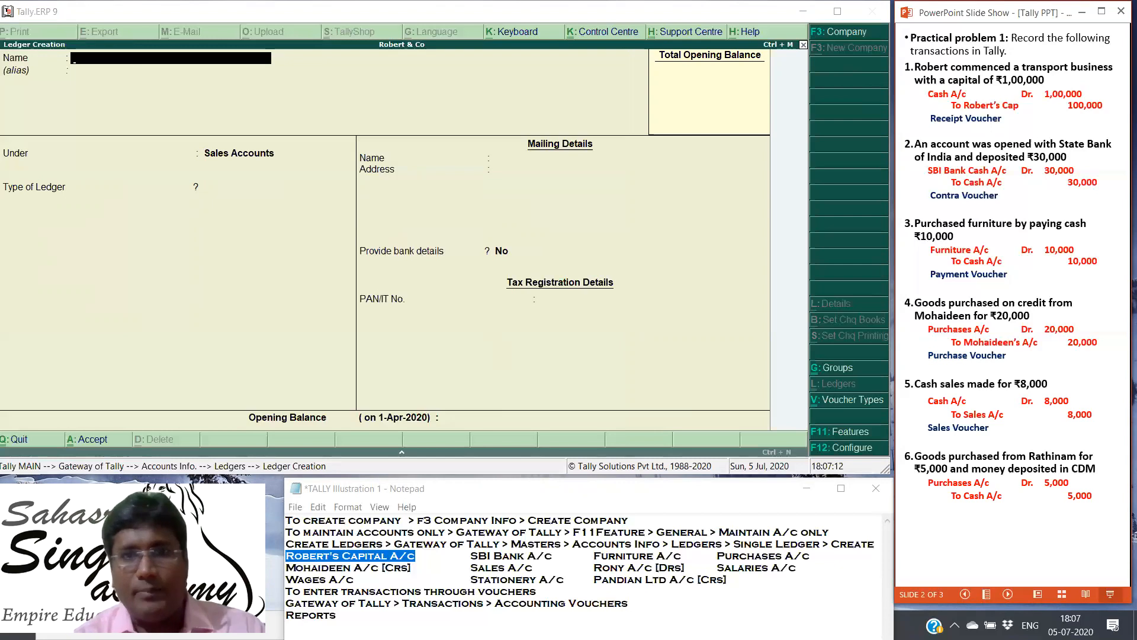
Step: Back in Tally, quit ledger creation and review the list of ledgers available for single-ledger display
left_click(584, 230)
key("Escape")
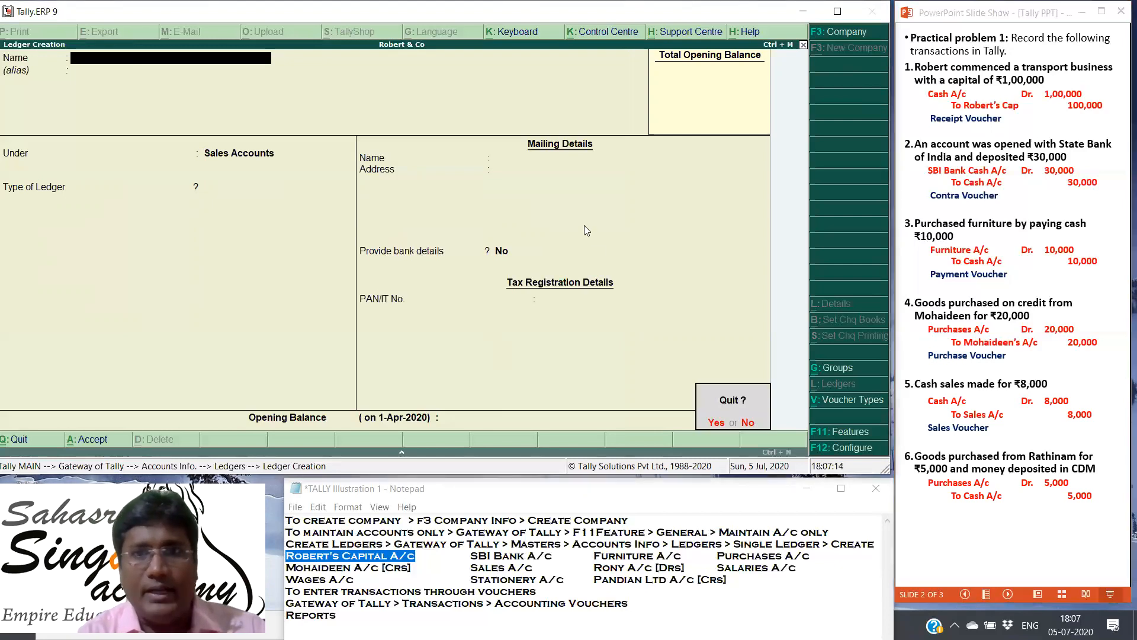
key("y")
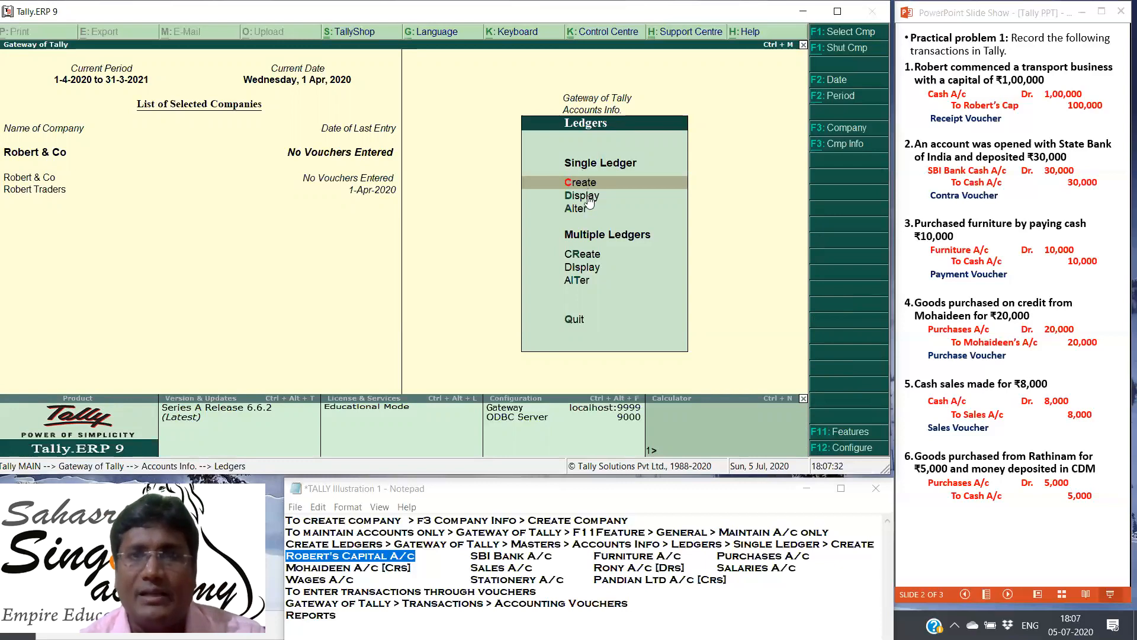
left_click(587, 196)
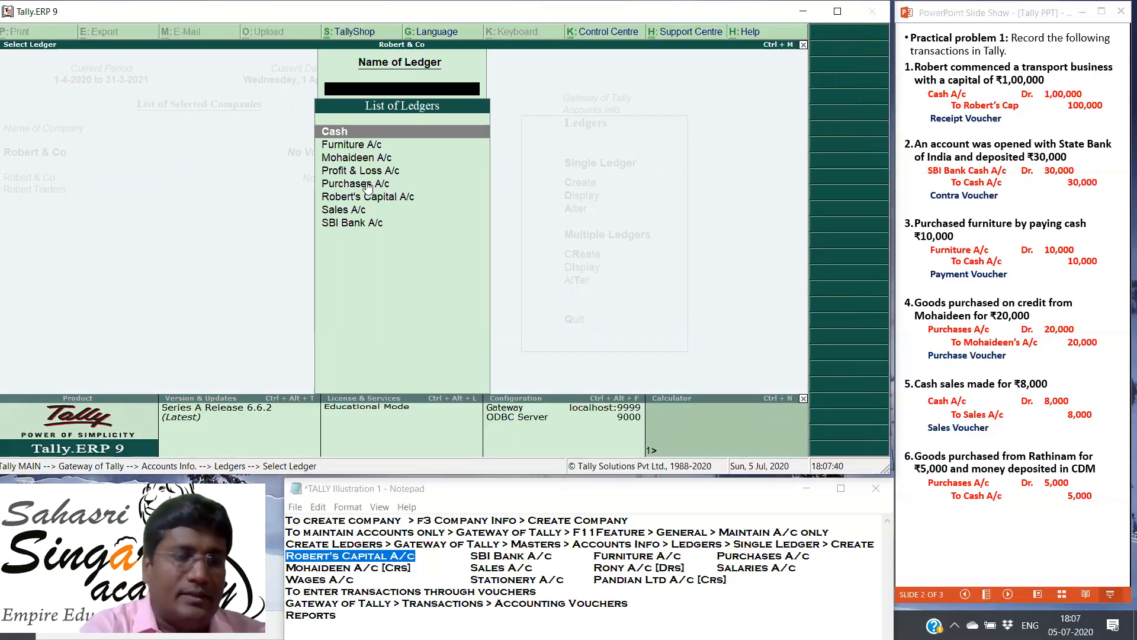
key("Escape")
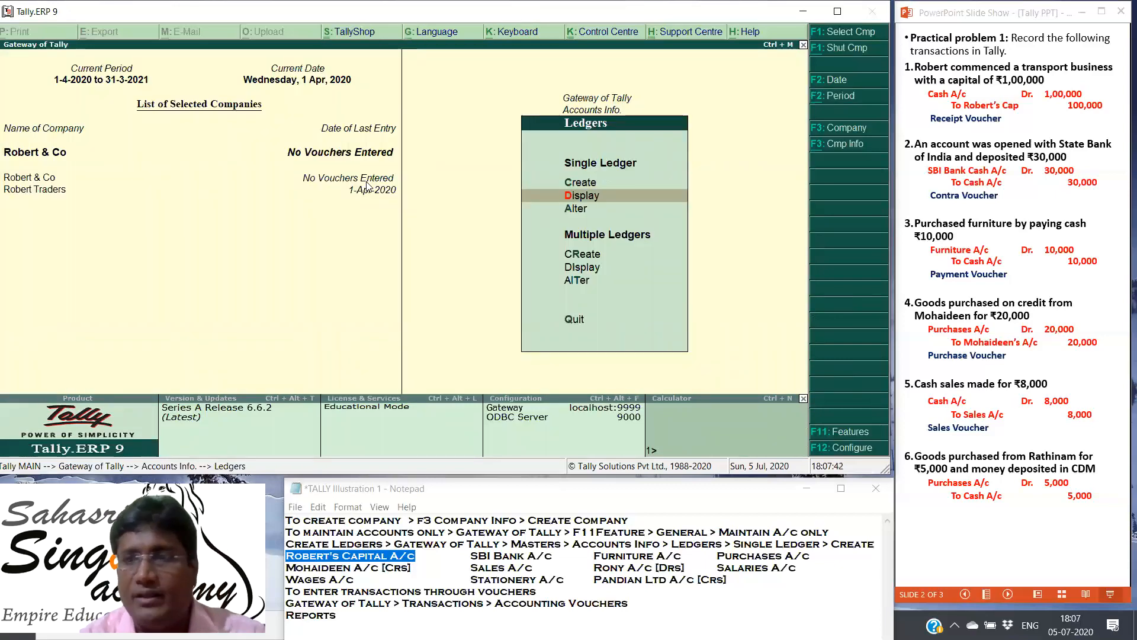
left_click(582, 197)
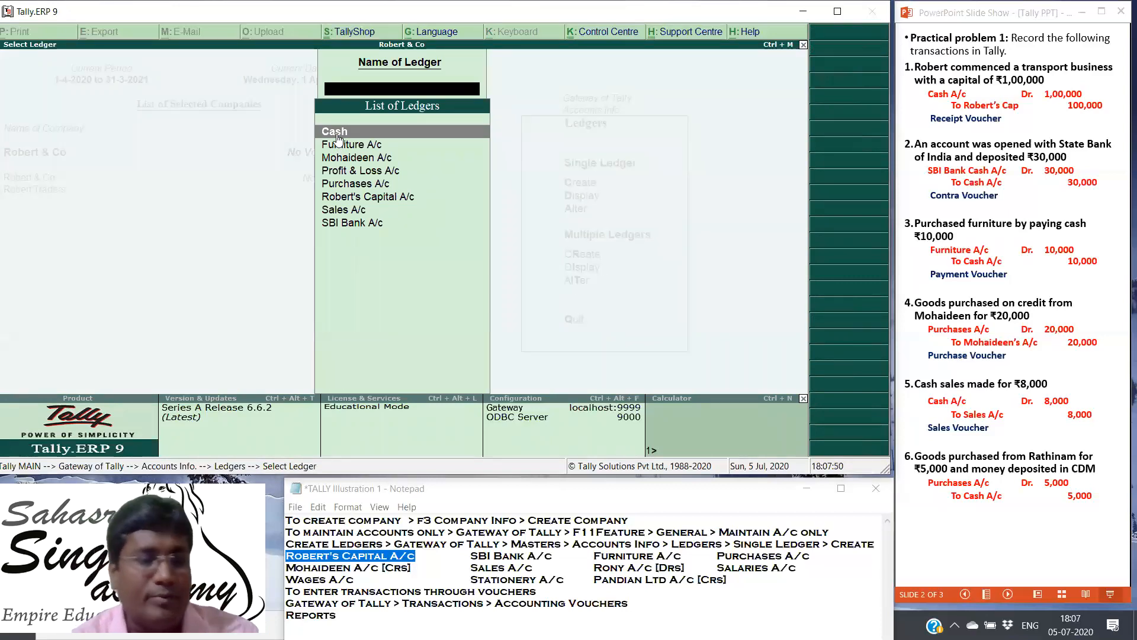
key("Escape")
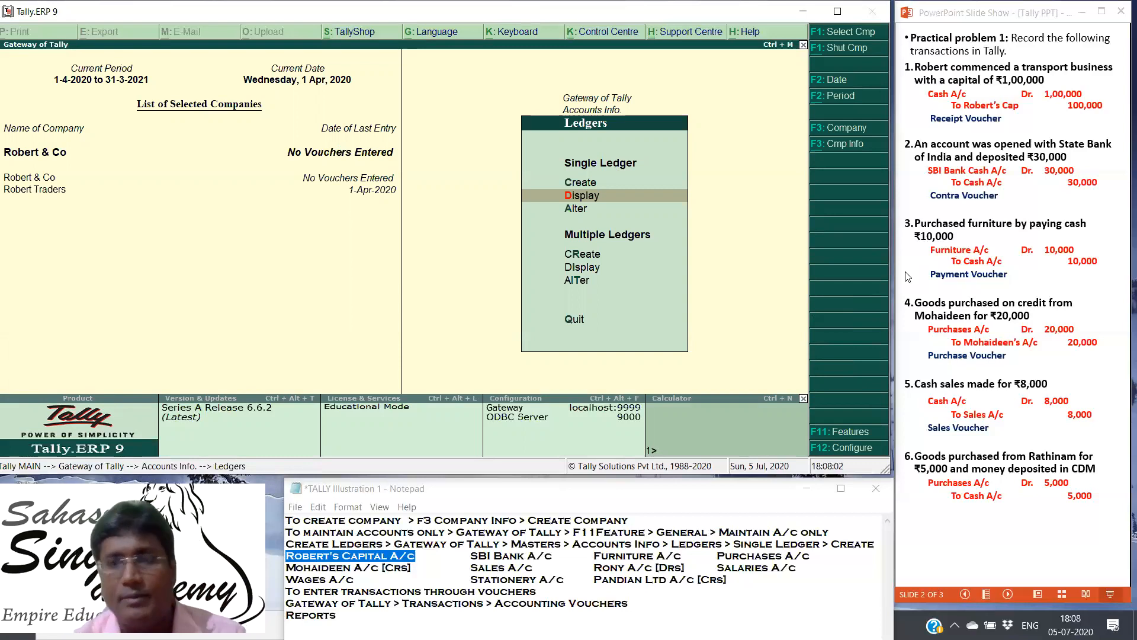
Step: In the PowerPoint slide show, reveal the sixth transaction's voucher type and advance to the seventh transaction's journal entry
left_click(1040, 239)
left_click(1041, 240)
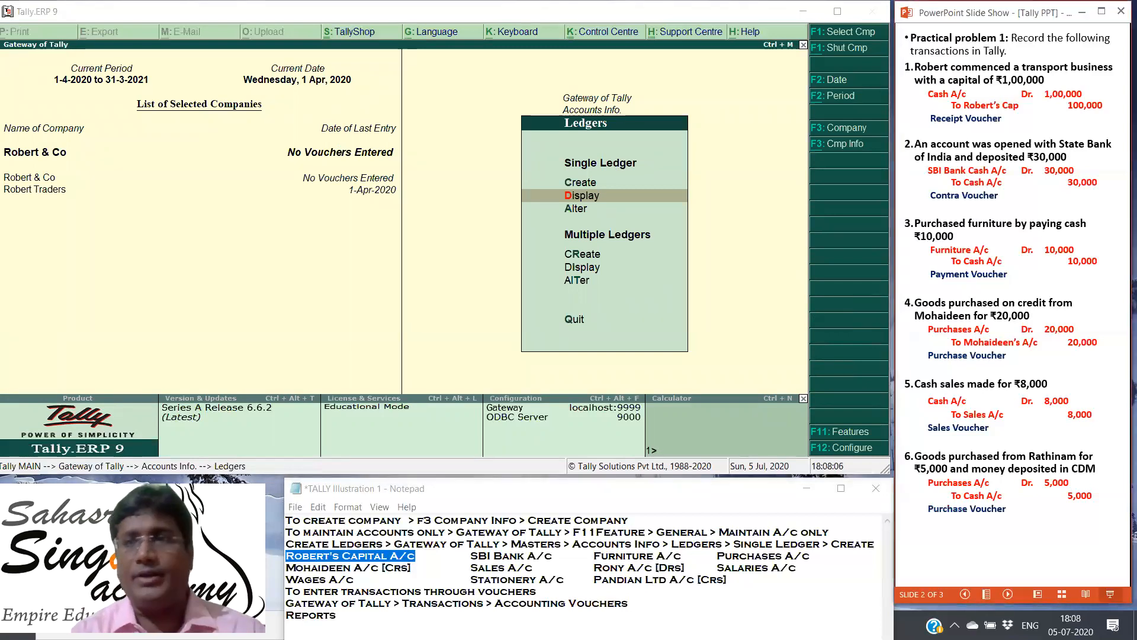
key("Right")
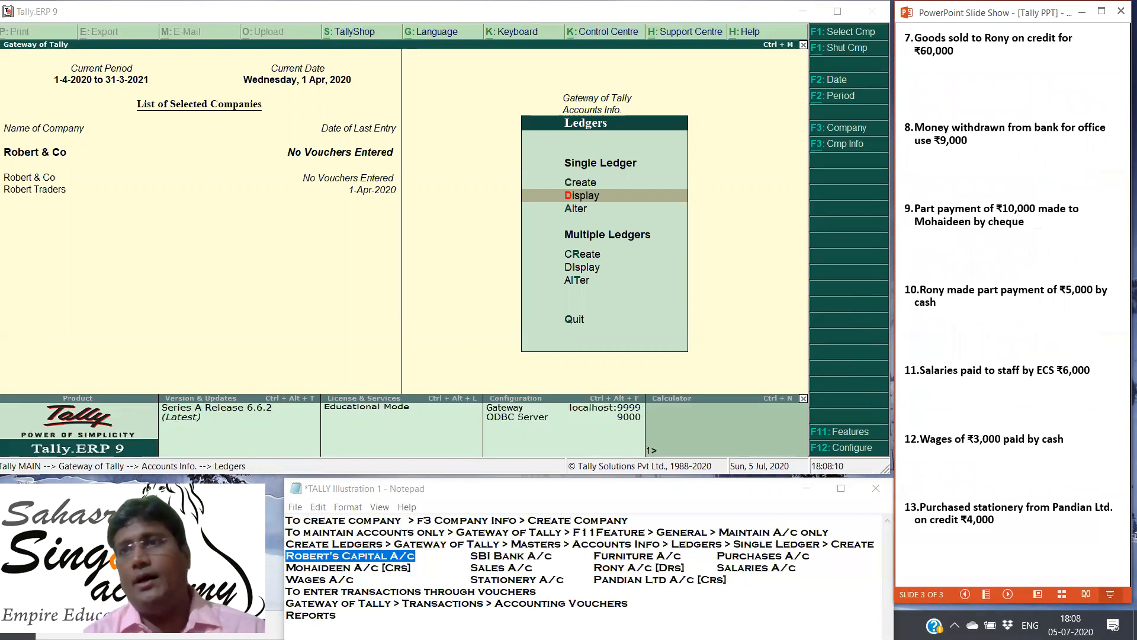
key("Right")
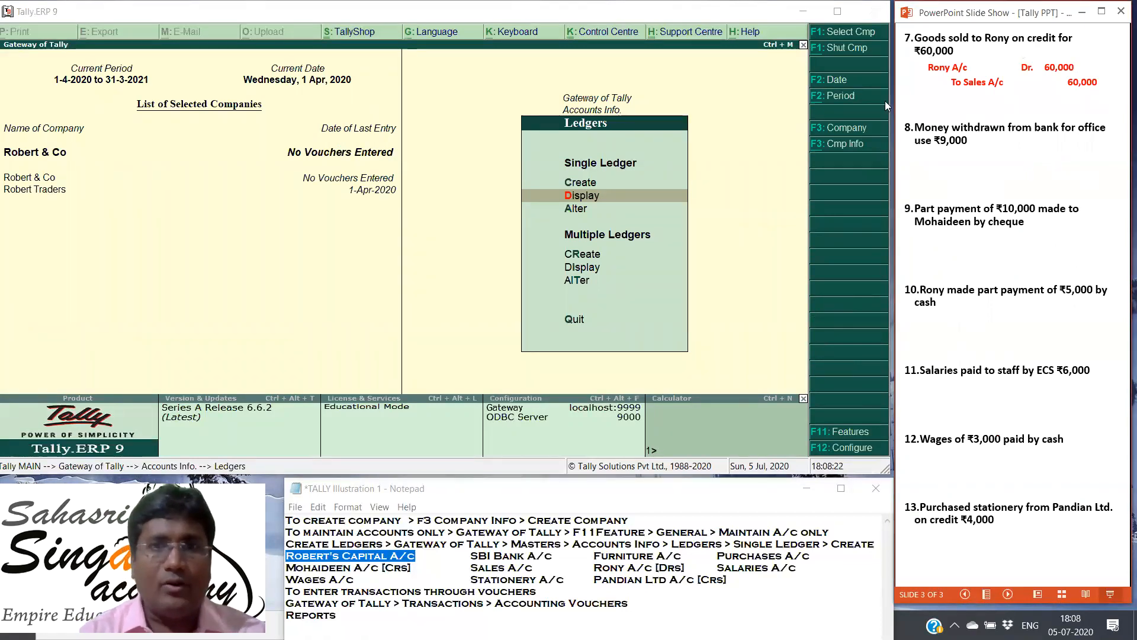
Step: Back in Tally, create a single ledger named after the seventh transaction's credit customer, ending in A/c, with no alias
left_click(585, 187)
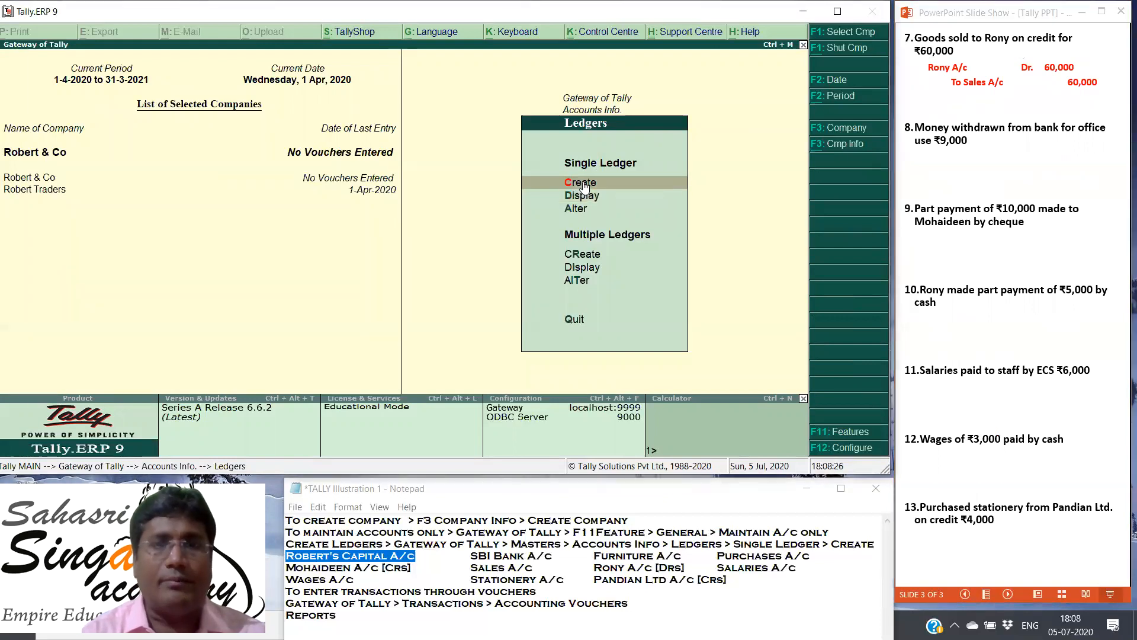
left_click(585, 187)
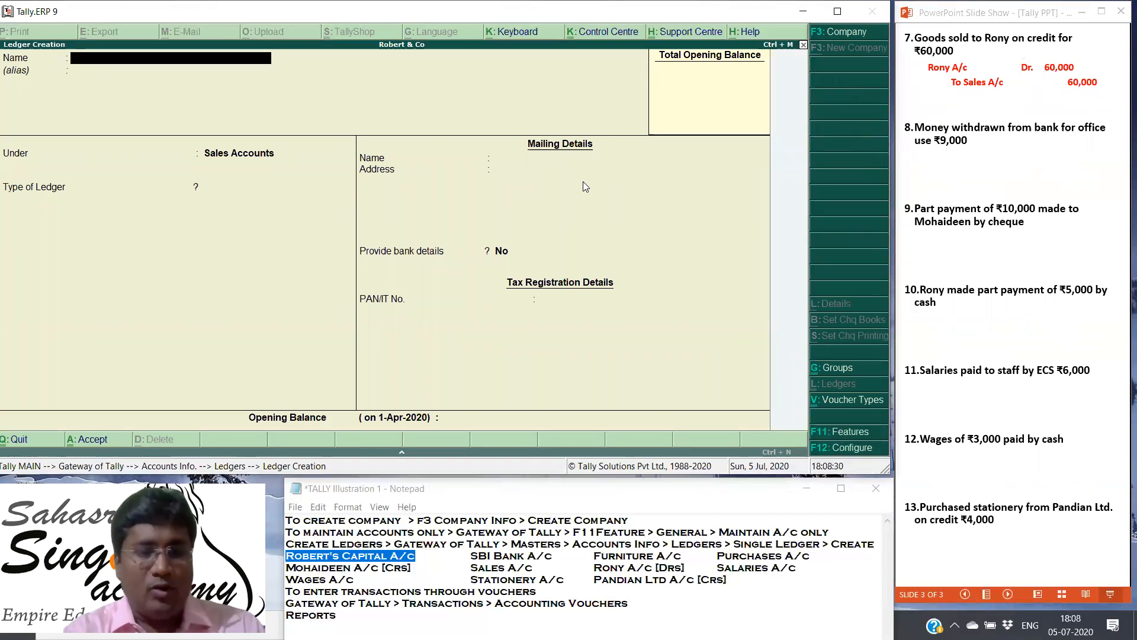
type("Rony A")
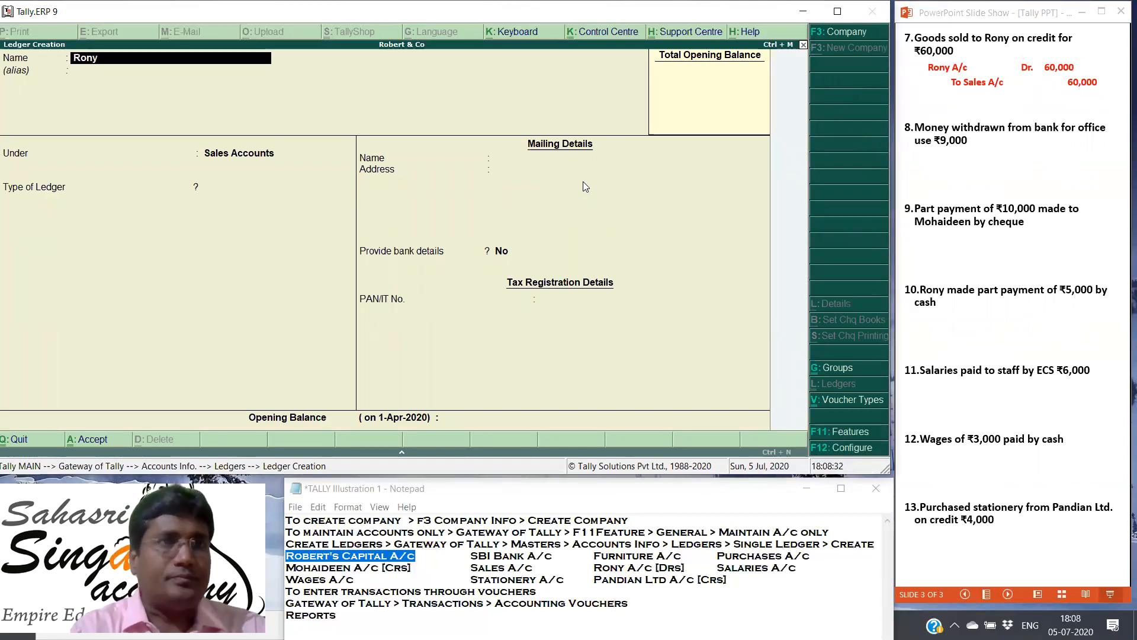
key("Return")
key("Return")
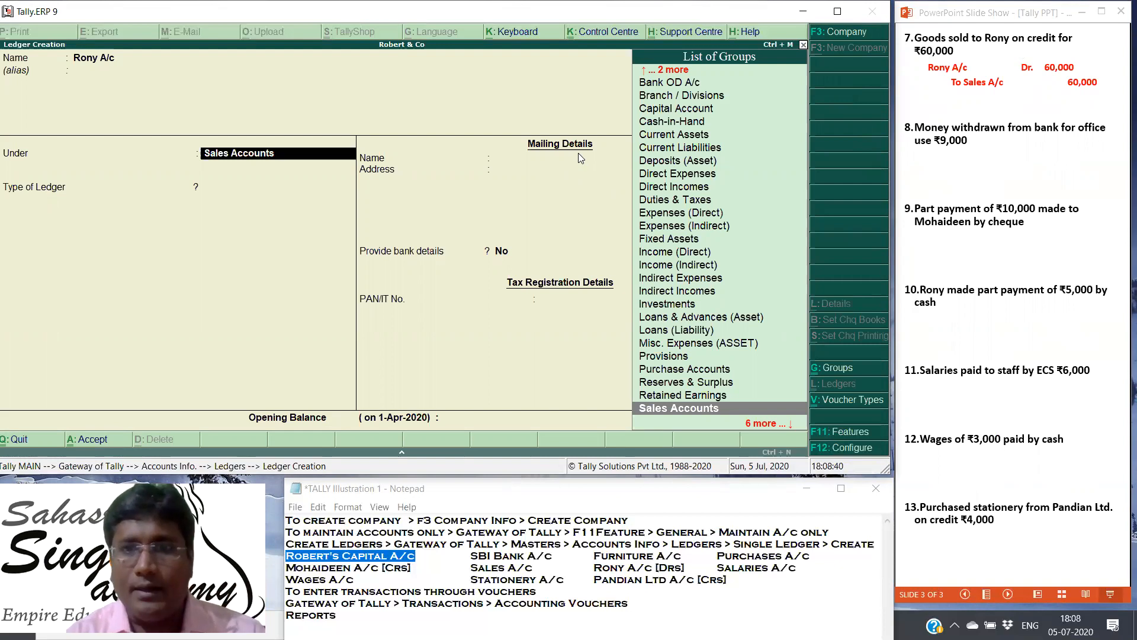
Step: Place the seventh transaction's credit customer ledger under the Sundry Debtors group
key("Down")
key("Down")
key("Down")
key("Down")
key("Down")
key("Down")
key("Down")
key("Down")
key("Down")
key("Down")
key("Down")
key("Down")
key("Down")
key("Down")
key("Down")
key("Down")
key("Down")
key("Down")
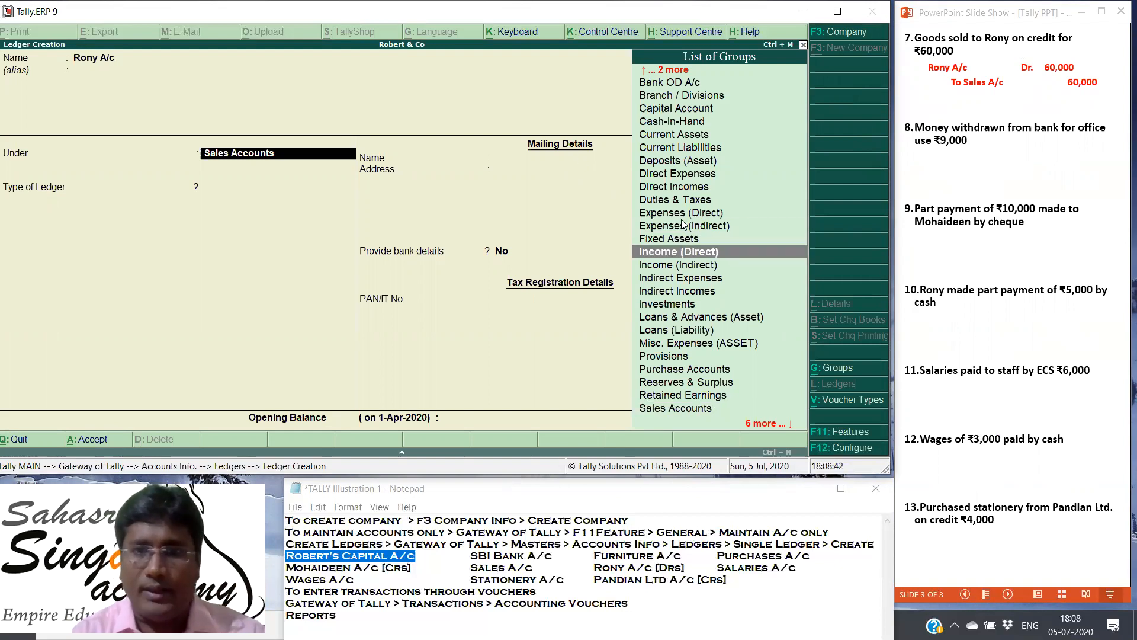
key("Up")
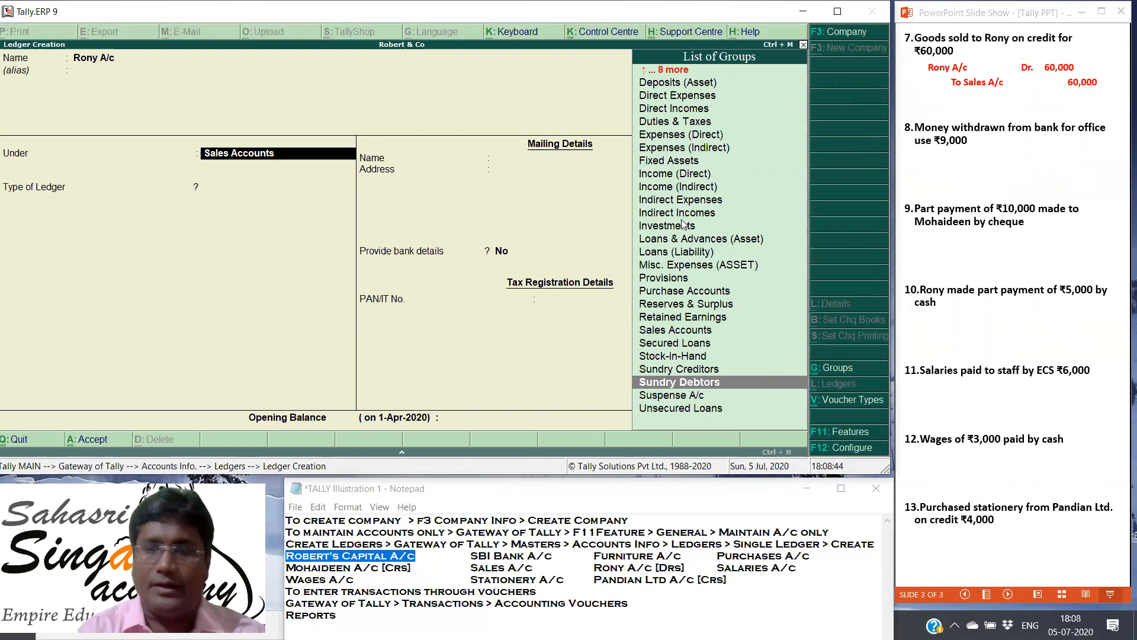
key("Return")
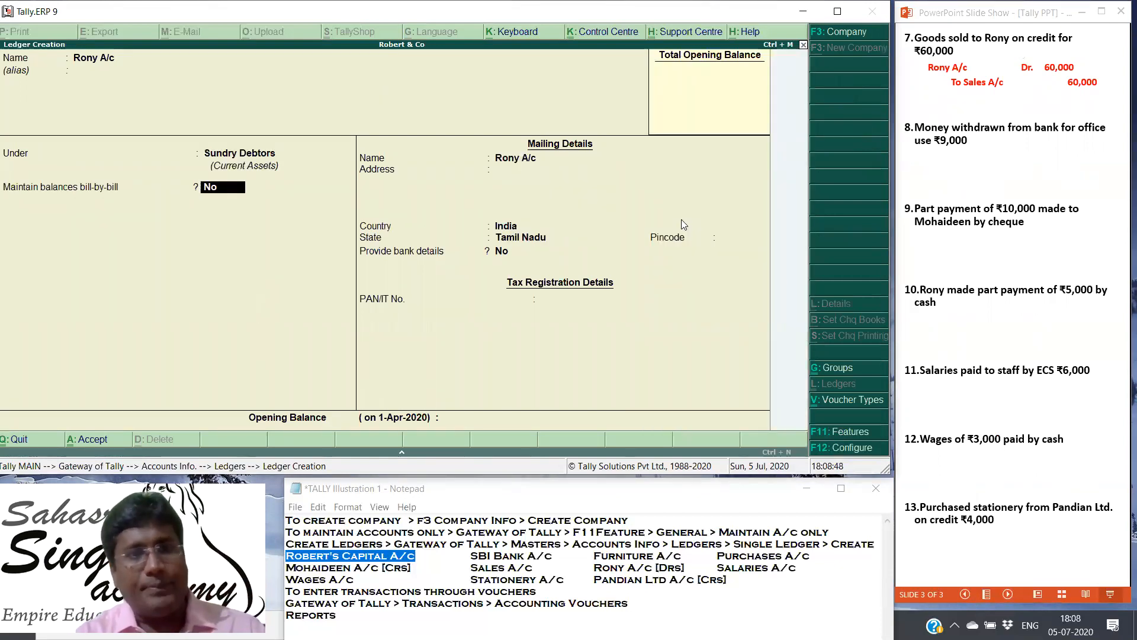
Step: Keep bill-by-bill balances at No, accept the default mailing, bank and tax details with no opening balance, and save the customer ledger
key("Return")
key("Return")
key("Return")
key("Return")
key("Return")
key("Return")
key("Return")
key("Return")
key("Return")
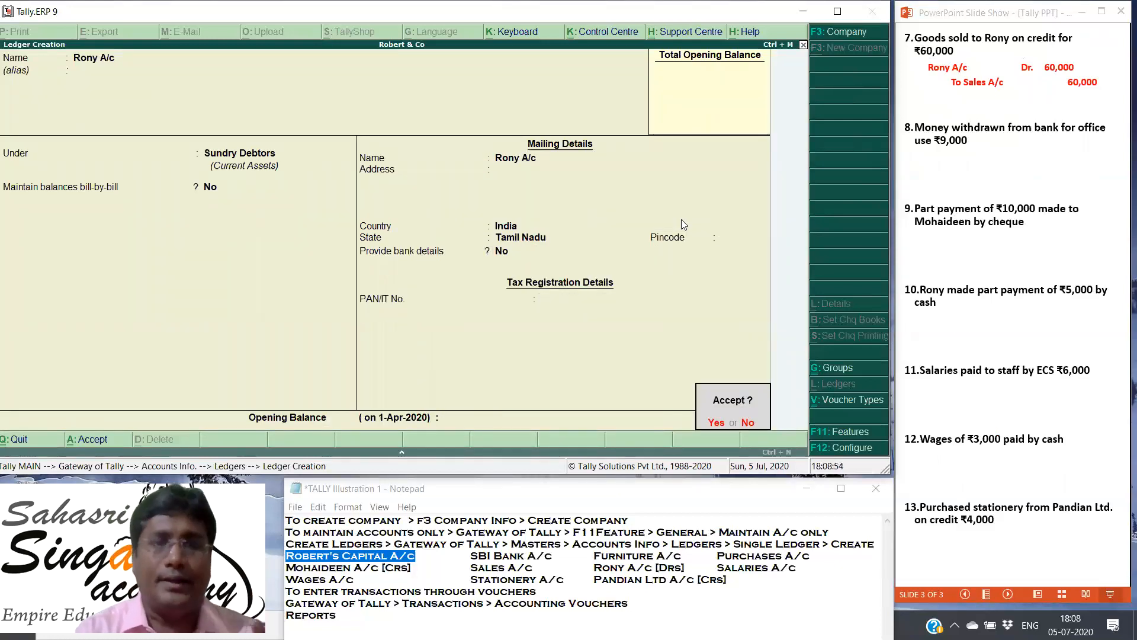
key("Return")
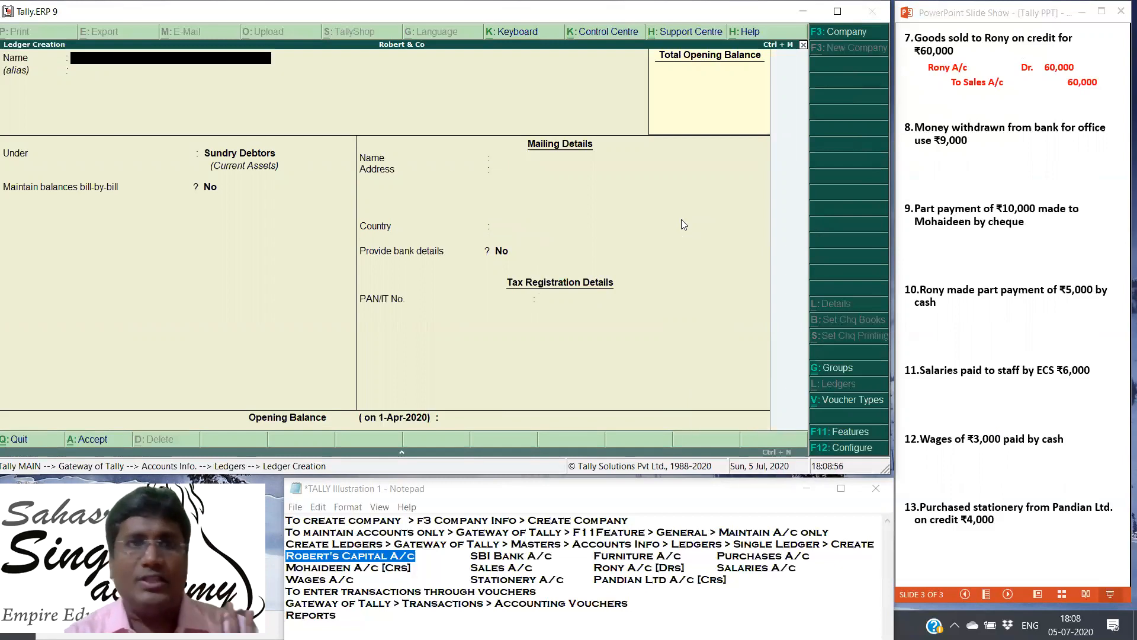
Step: Quit ledger creation and review the list of ledgers available for single-ledger display
key("Escape")
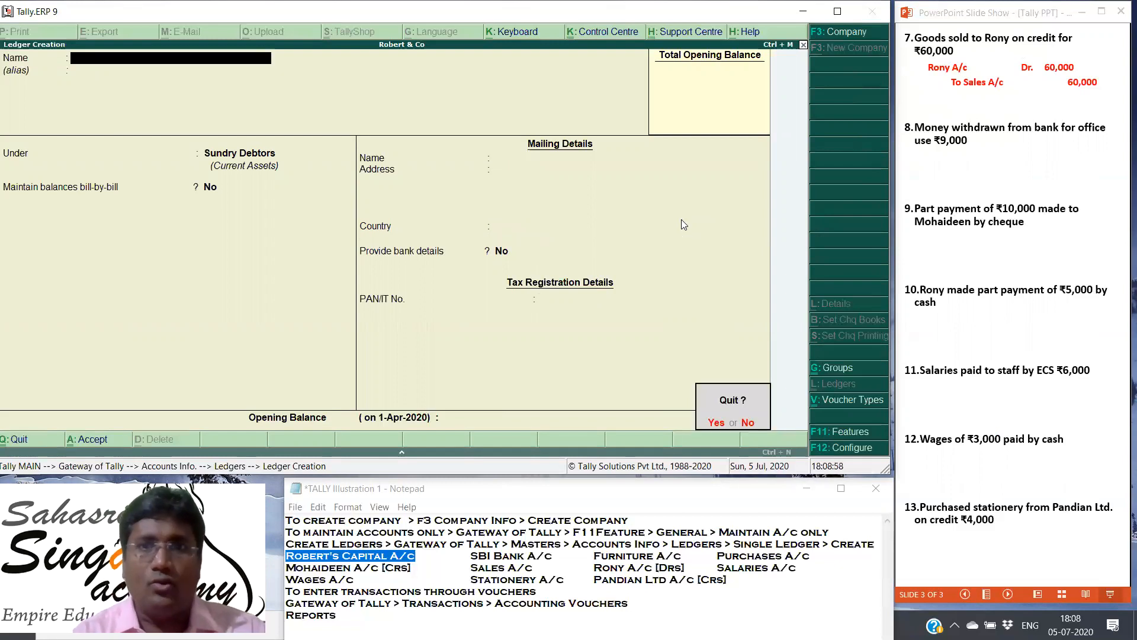
key("Return")
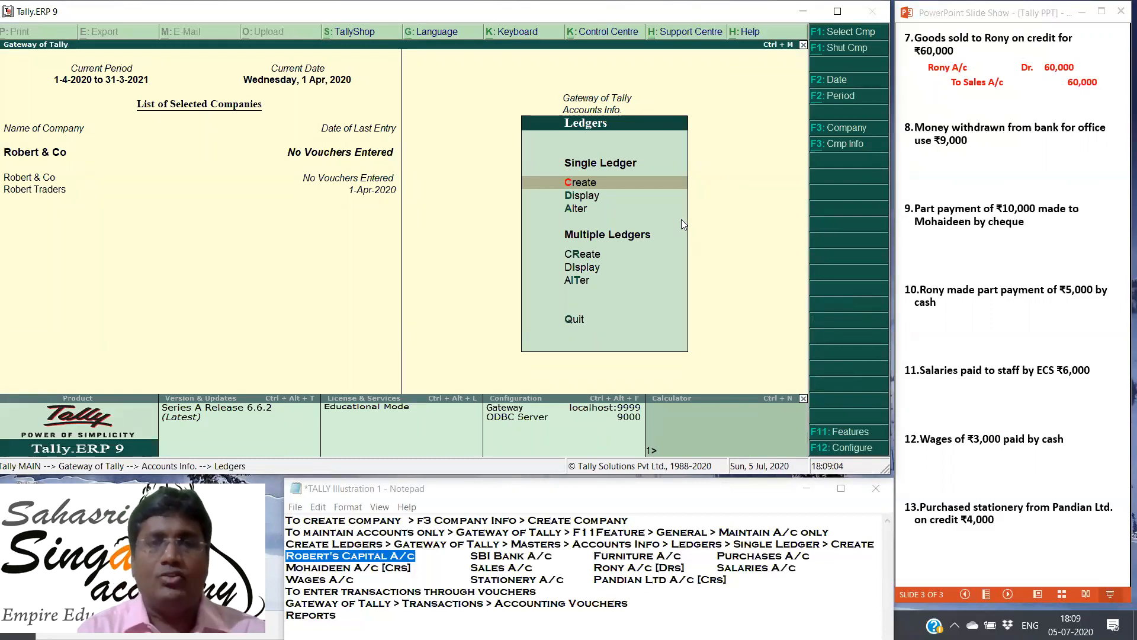
key("Down")
key("Return")
key("Down")
key("Down")
key("Down")
key("Down")
key("Down")
key("Down")
key("Down")
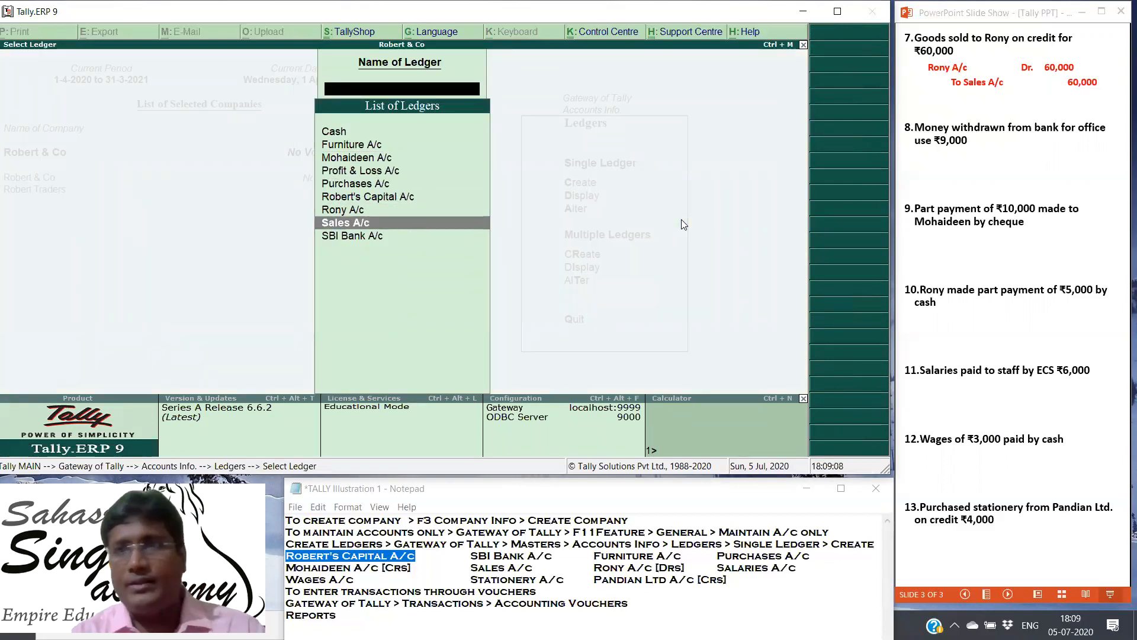
key("Escape")
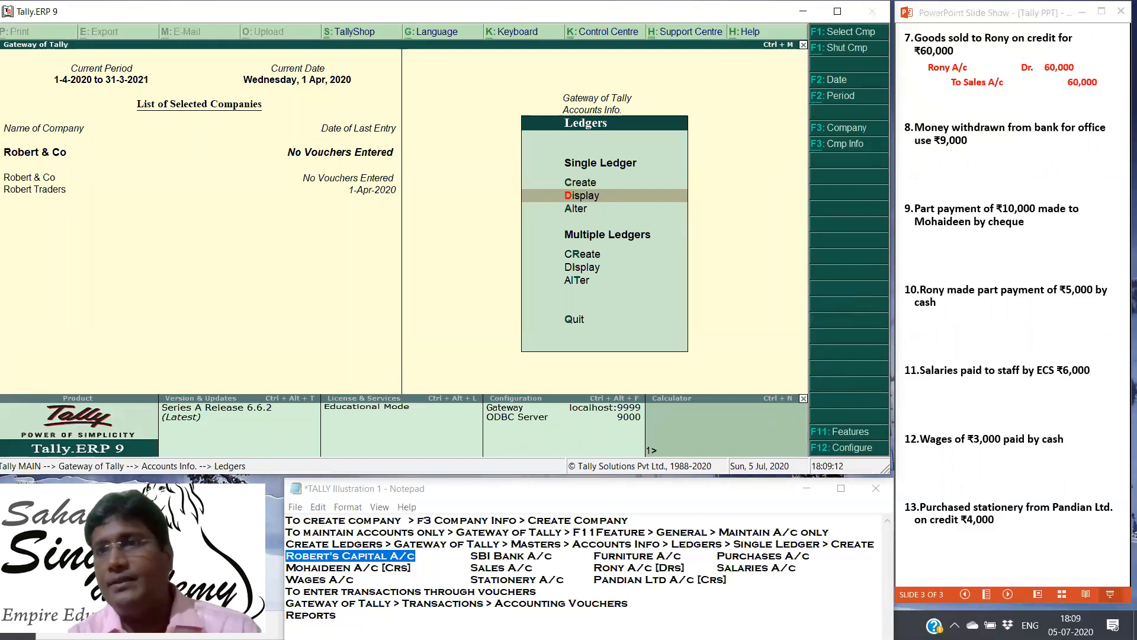
Step: In the PowerPoint slide show, reveal the seventh and eighth transactions' voucher types and the eighth and ninth transactions' journal entries
left_click(1116, 47)
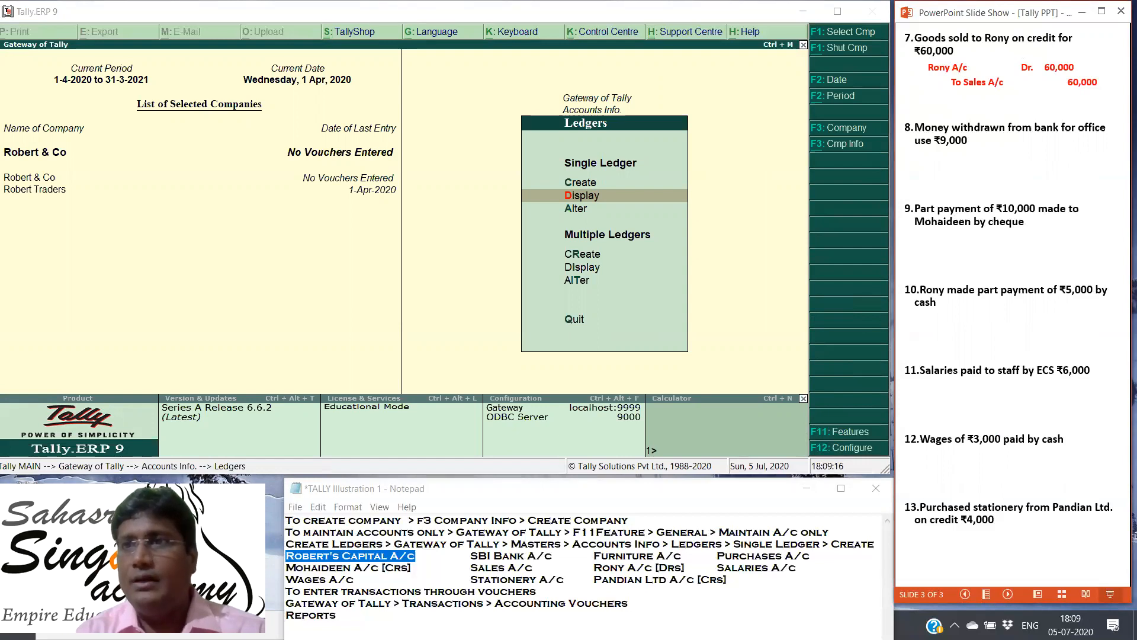
left_click(1028, 187)
left_click(1028, 187)
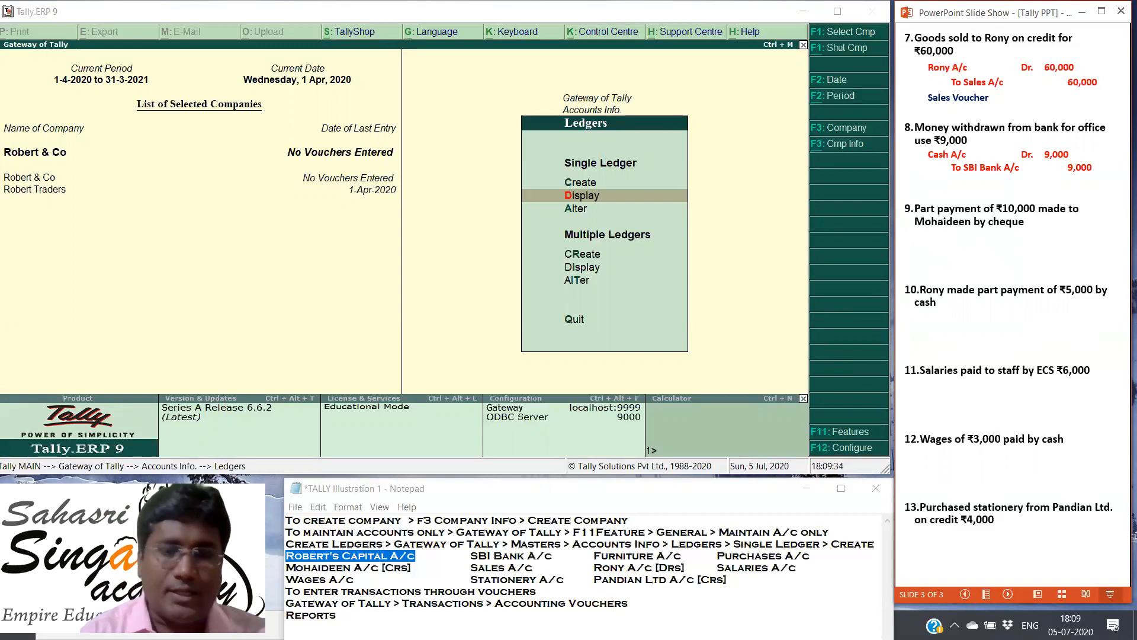
key("Right")
Step: Reveal the voucher types for transactions 9 to 11 and the journal entries for transactions 10 and 11
key("Right")
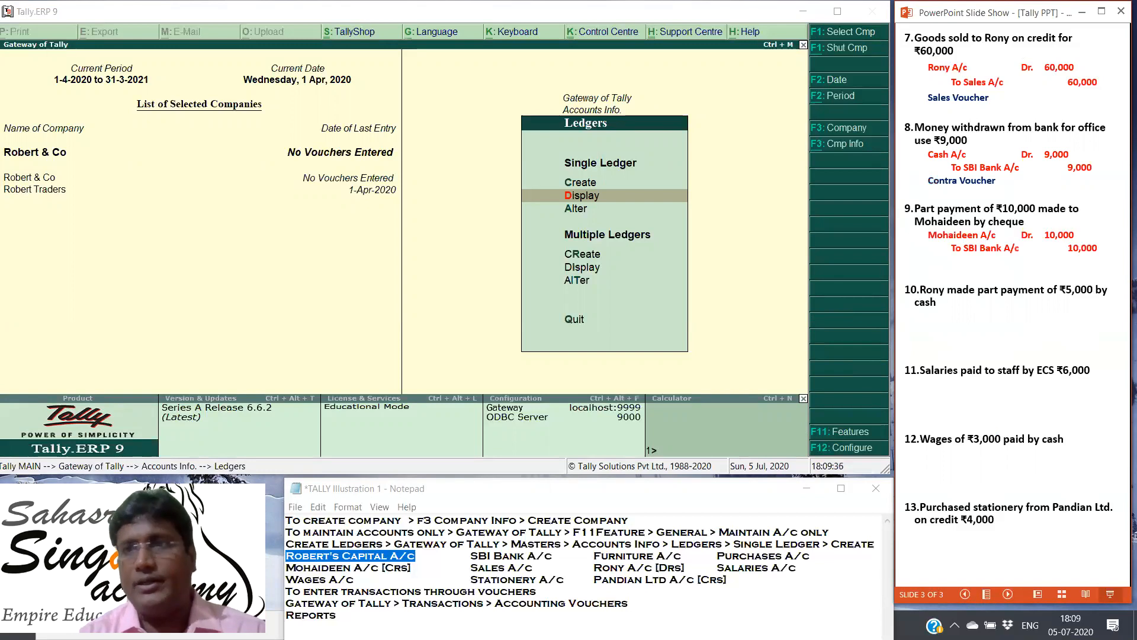
key("Right")
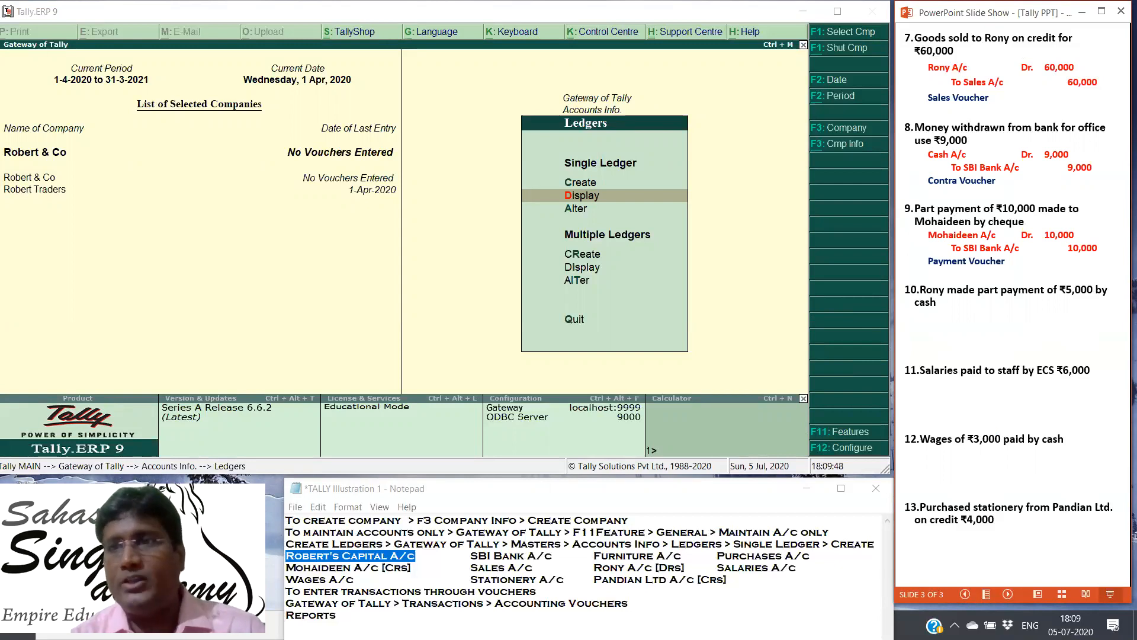
key("Right")
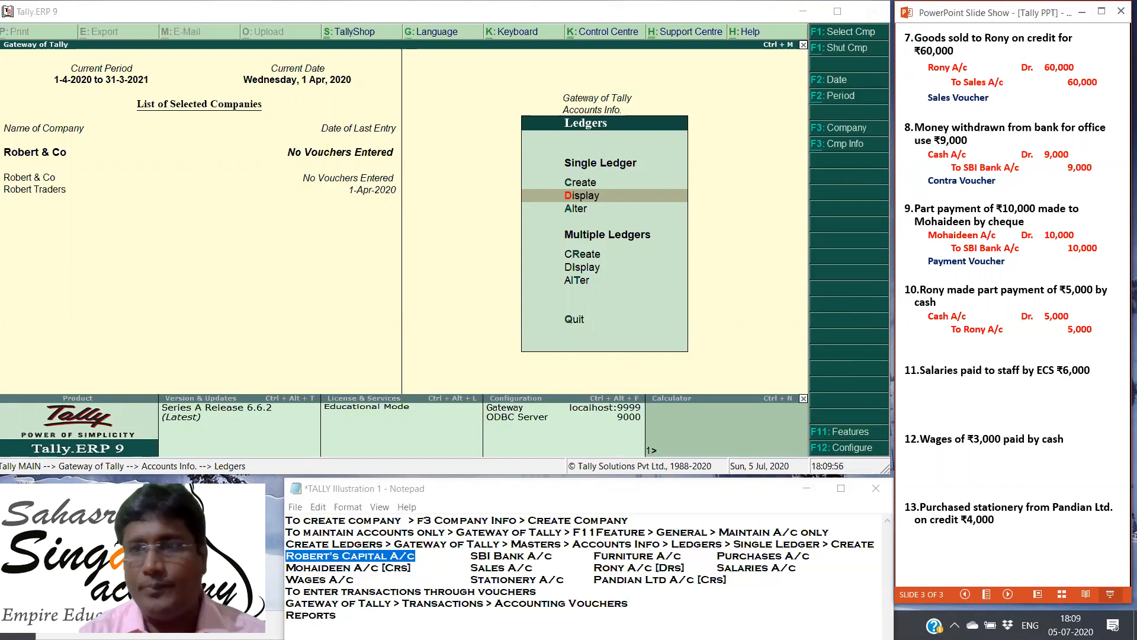
key("Right")
key("Right")
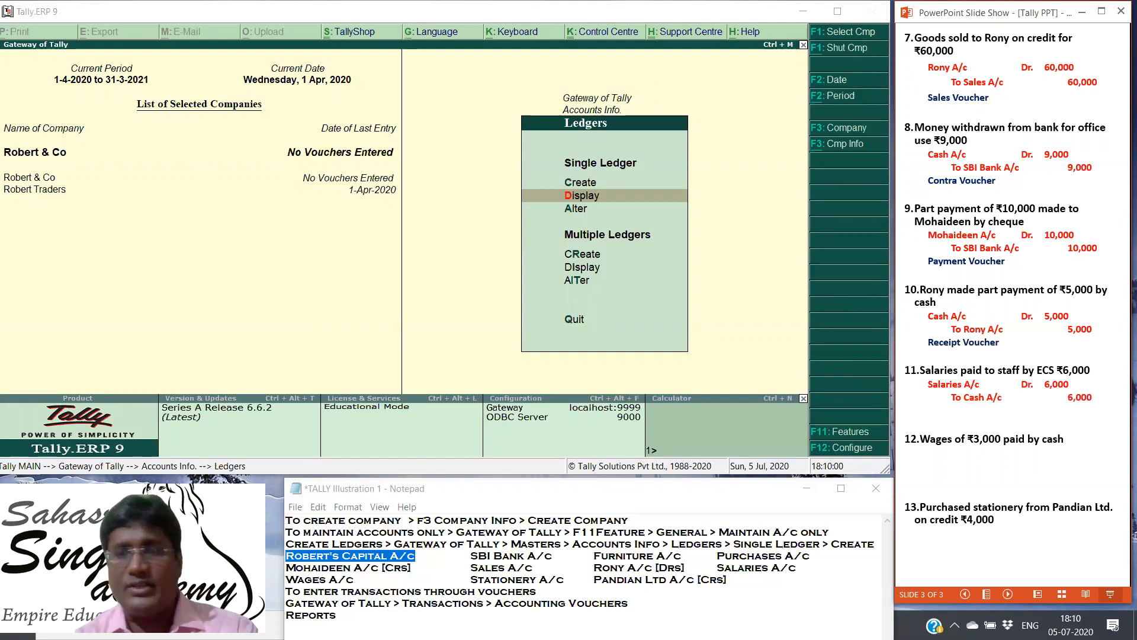
key("Right")
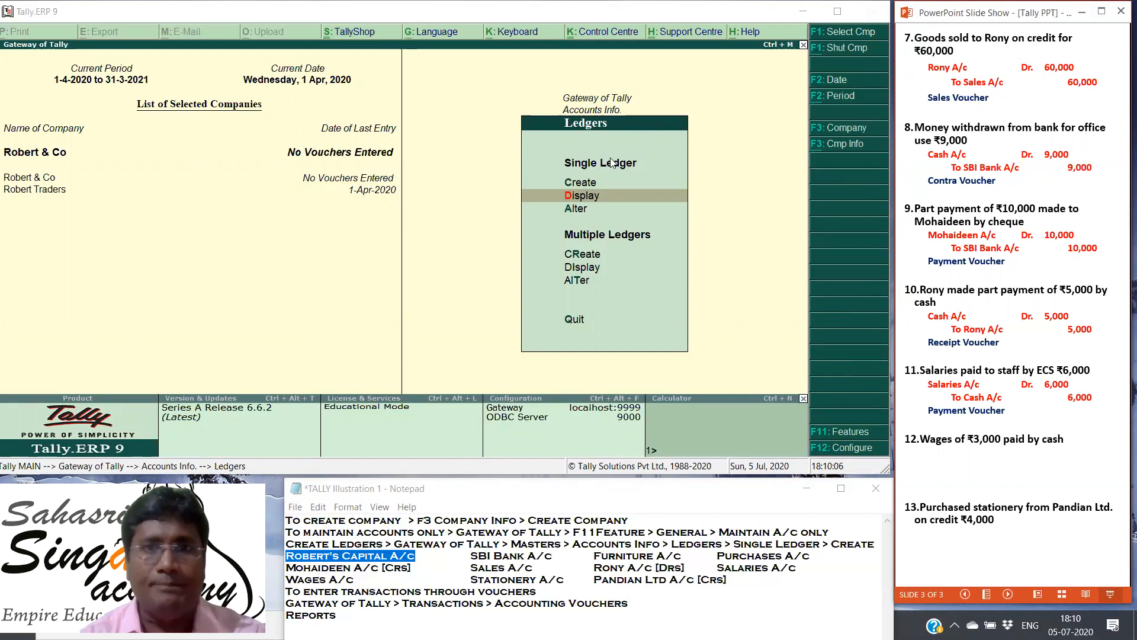
Step: Back in Tally, start a new single ledger named Salaries A/c with no alias
left_click(582, 180)
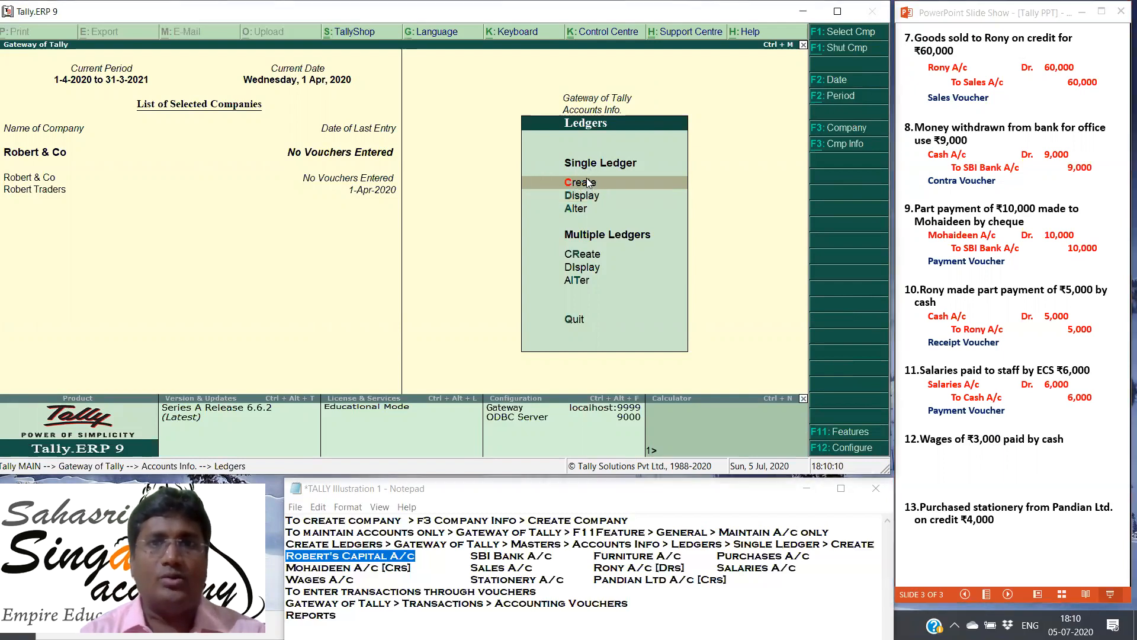
left_click(587, 185)
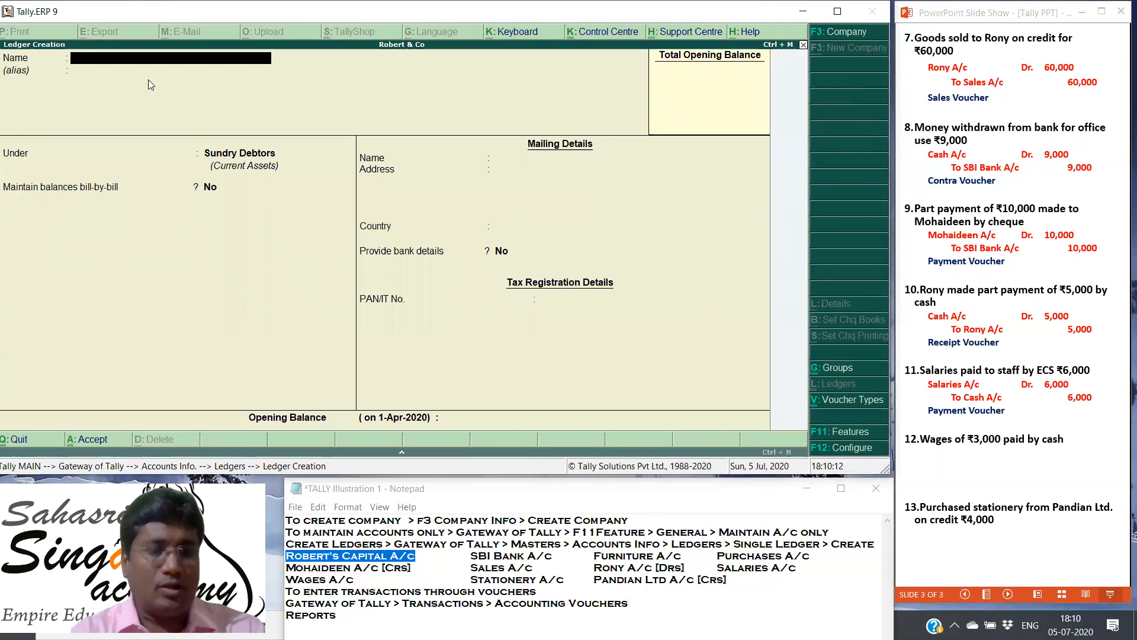
type("Salar")
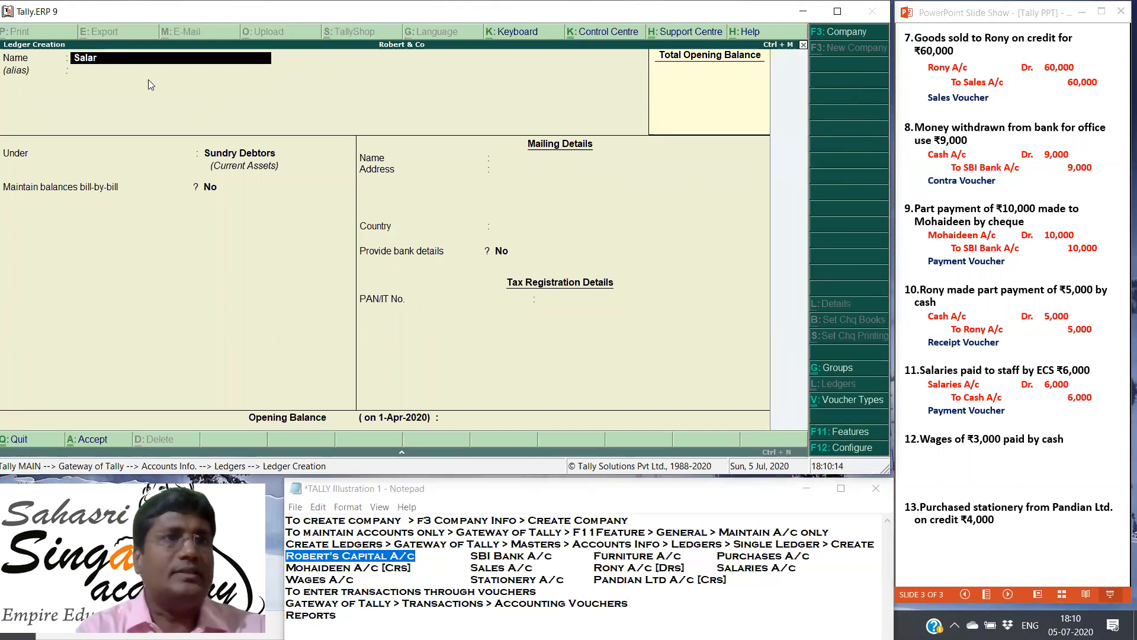
type("ies A/")
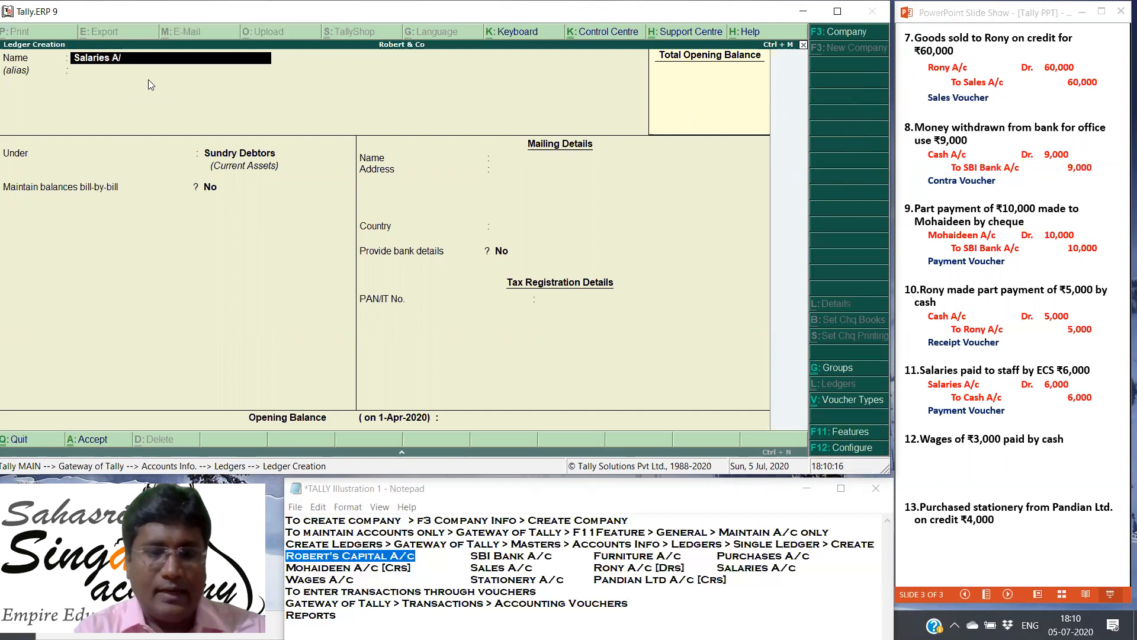
type("c")
key("Return")
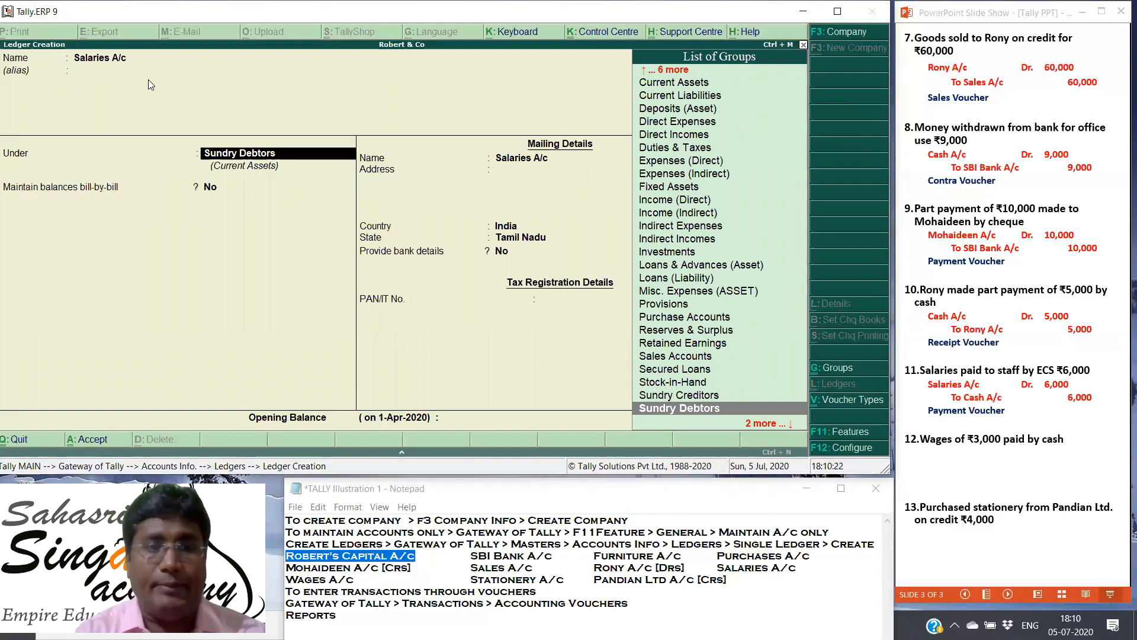
Step: Place the Salaries A/c ledger under the Expenses (Indirect) group
key("Up")
key("Up")
key("Up")
key("Up")
key("Up")
key("Up")
key("Up")
key("Up")
key("Up")
key("Up")
key("Up")
key("Up")
key("Up")
key("Up")
key("Up")
key("Up")
key("Up")
key("Up")
key("Up")
key("Up")
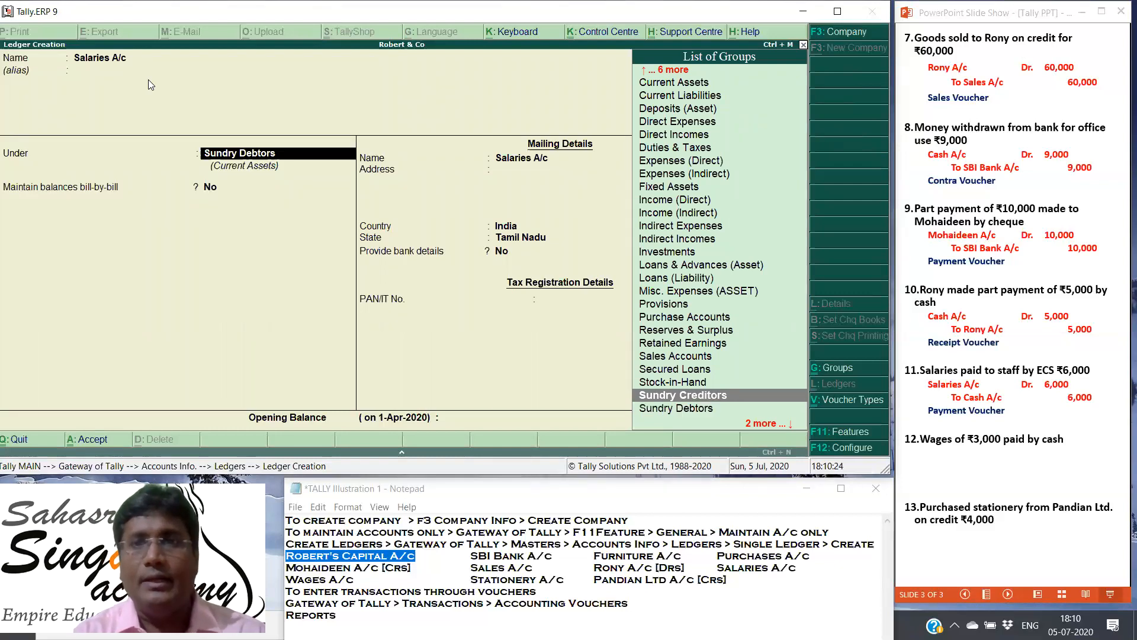
key("Down")
key("Down")
key("Down")
key("Down")
key("Down")
key("Down")
key("Down")
key("Down")
key("Down")
key("Down")
key("Down")
key("Down")
key("Down")
key("Down")
key("Down")
key("Down")
key("Down")
key("Down")
key("Down")
key("Down")
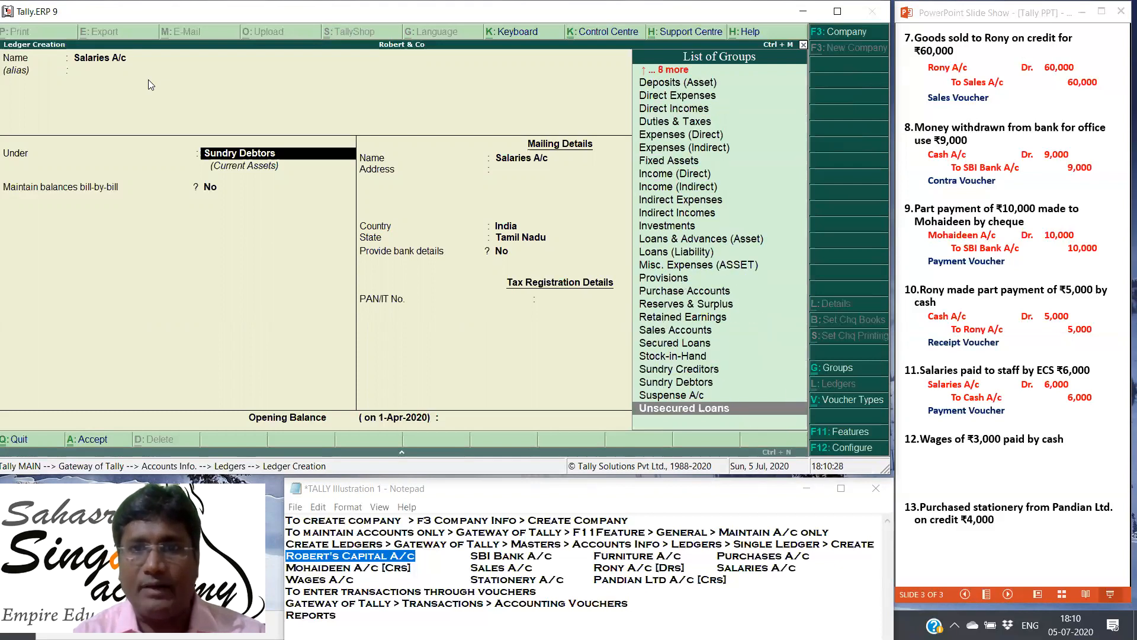
key("Up")
key("Up")
key("Up")
key("Up")
key("Up")
key("Up")
key("Up")
key("Up")
key("Up")
key("Up")
key("Up")
key("Up")
key("Up")
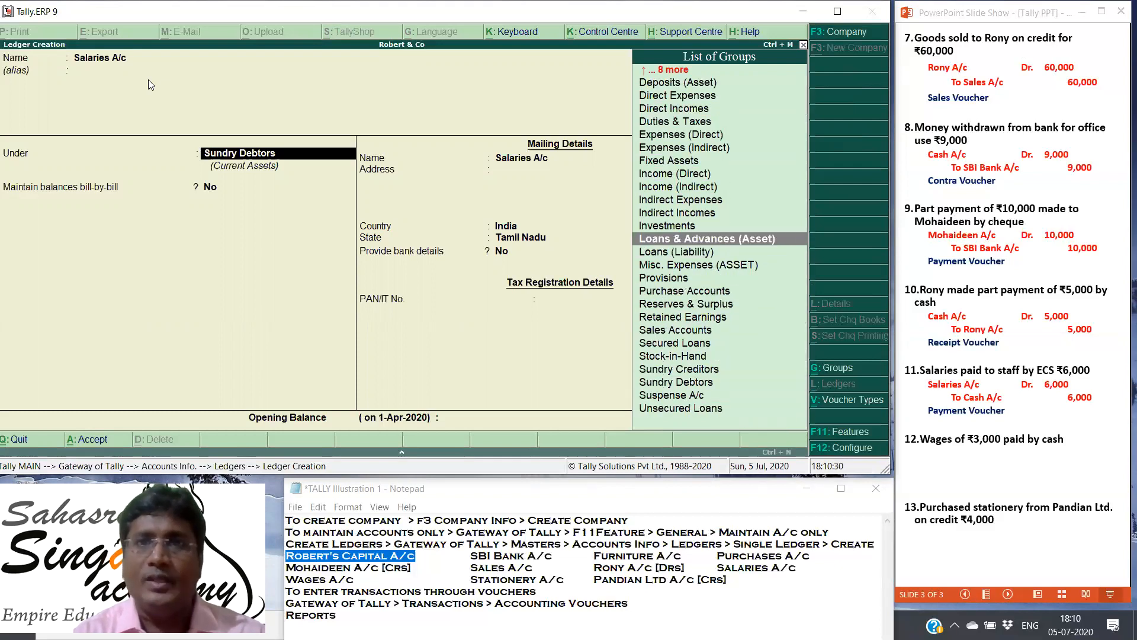
key("Up")
key("Up")
key("Up")
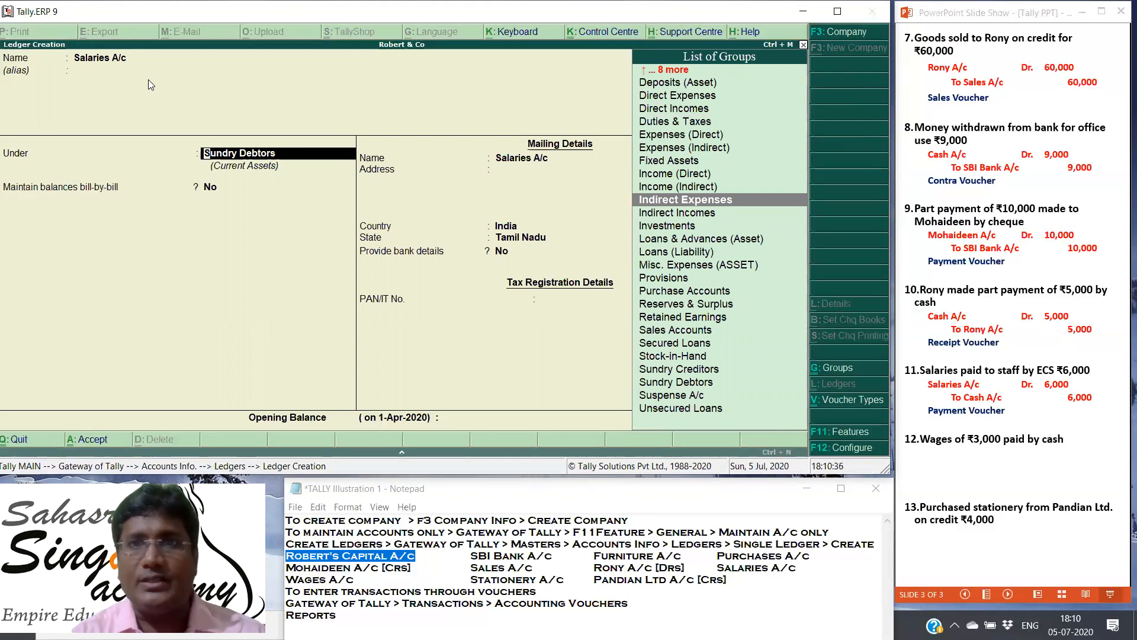
key("Up")
key("Up")
key("Up")
key("Up")
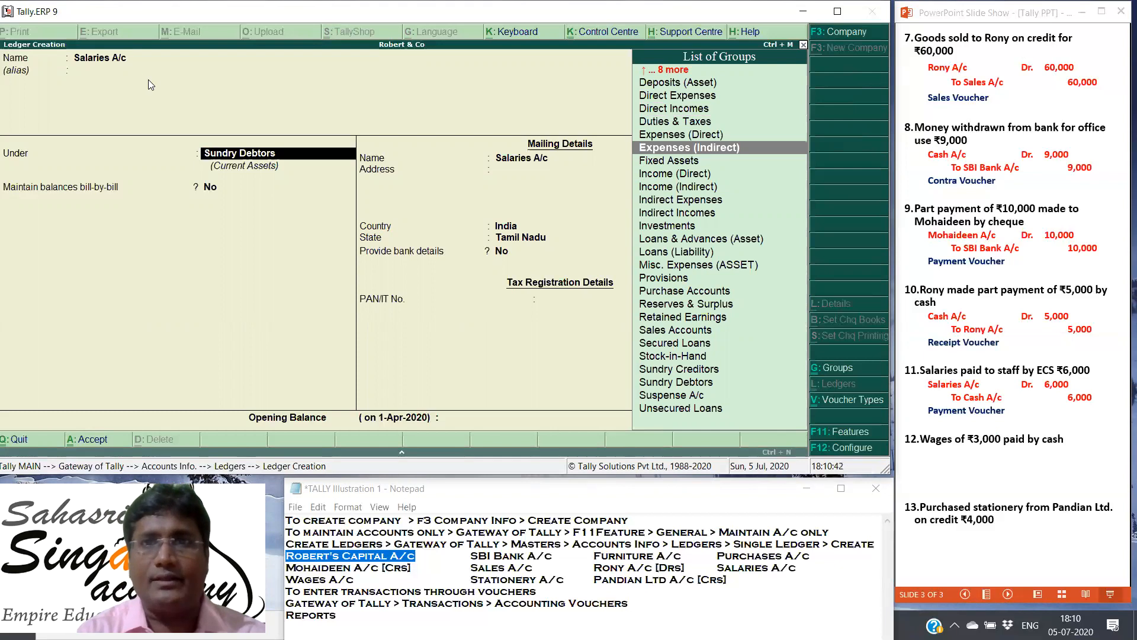
key("Return")
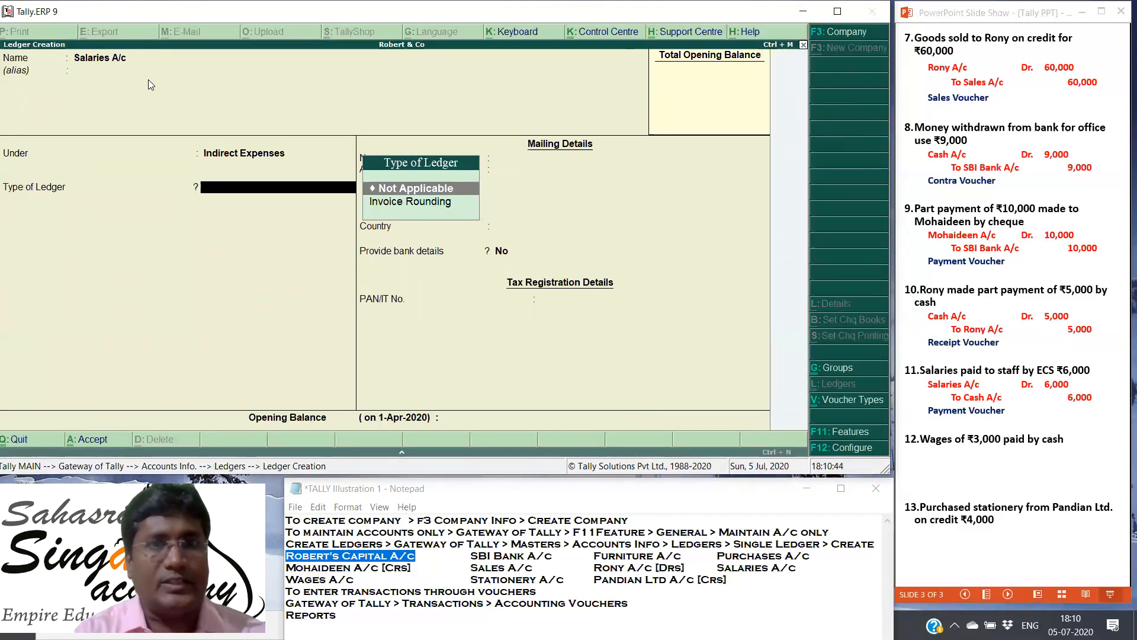
Step: Set the type of ledger to Not Applicable, leave the remaining details at their defaults, and save the Salaries A/c ledger
key("Return")
key("Return")
key("Return")
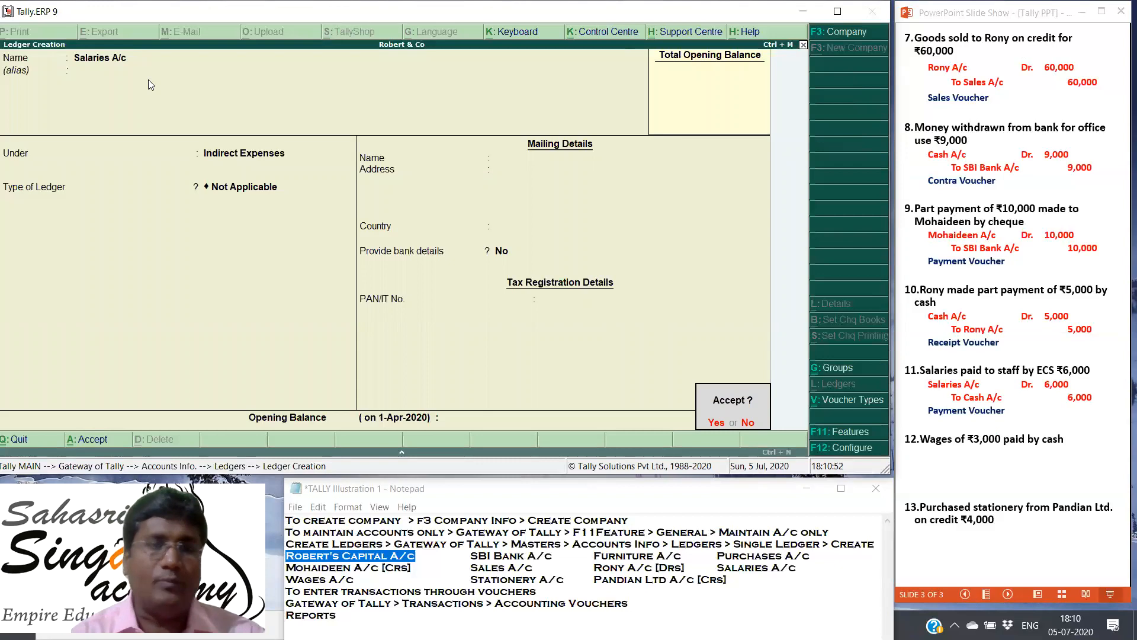
key("y")
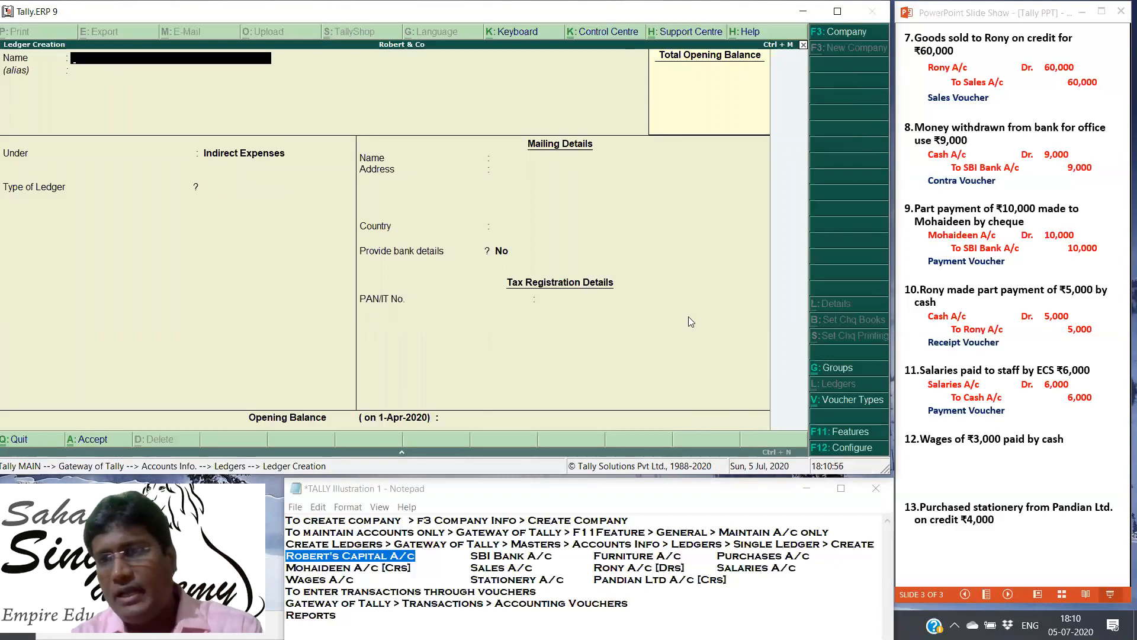
Step: Reveal the twelfth transaction's journal entry in the PowerPoint slide show, and name the new Tally ledger Wages A/c with no alias
left_click(961, 376)
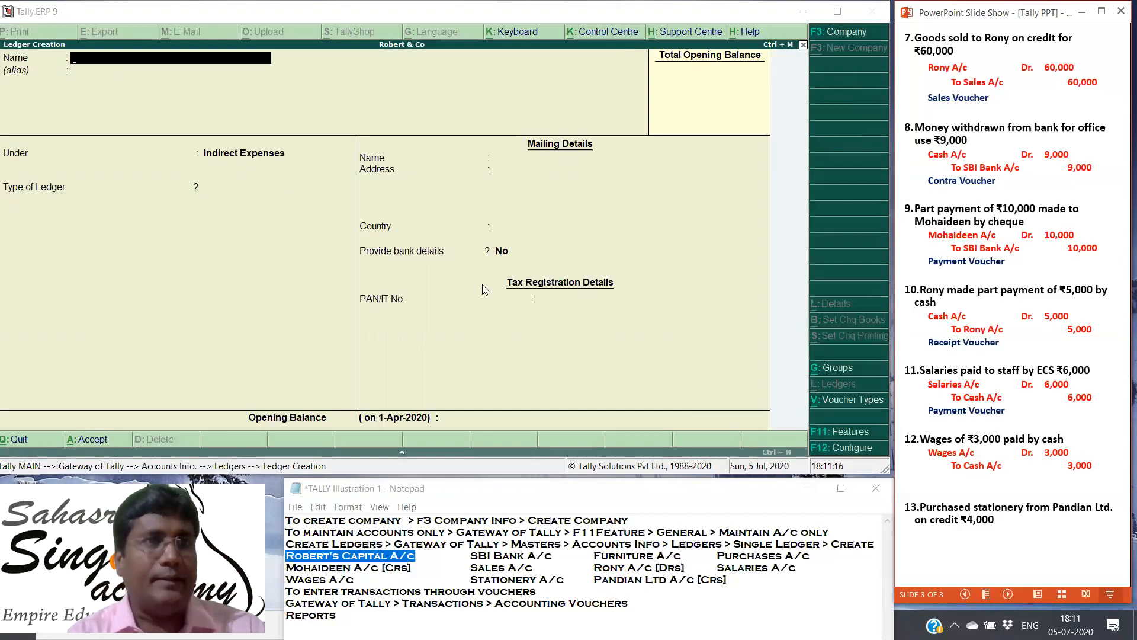
left_click(231, 203)
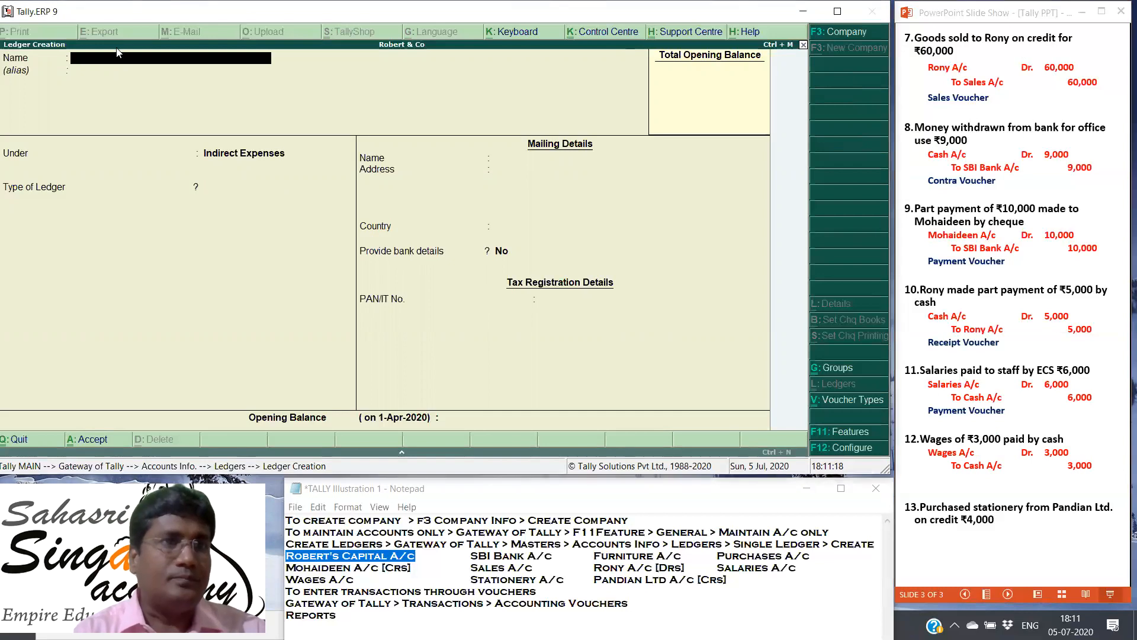
type("Wages A/c")
key("Return")
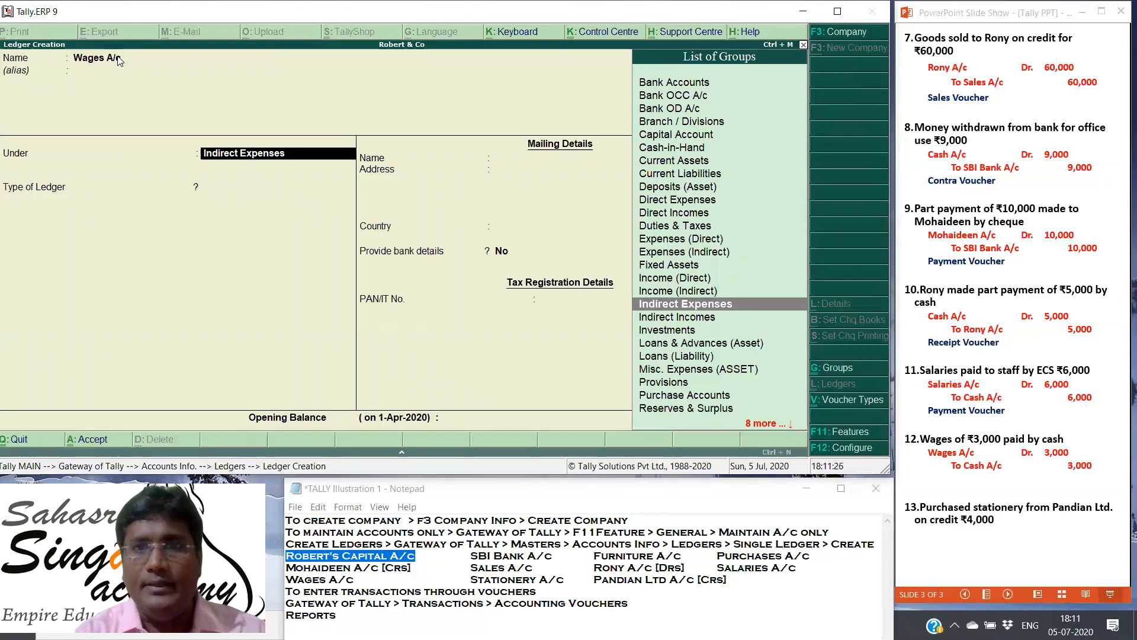
Step: Place the Wages A/c ledger under the Expenses (Direct) group, set the type of ledger to Not Applicable, and save it
key("Up")
key("Up")
key("Up")
key("Up")
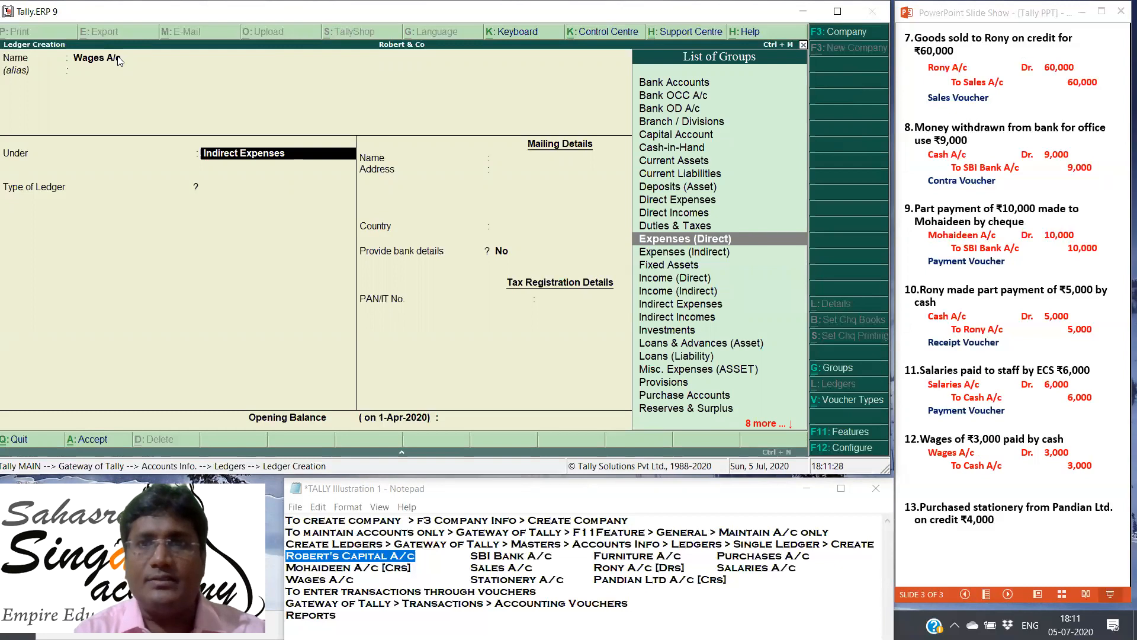
key("Return")
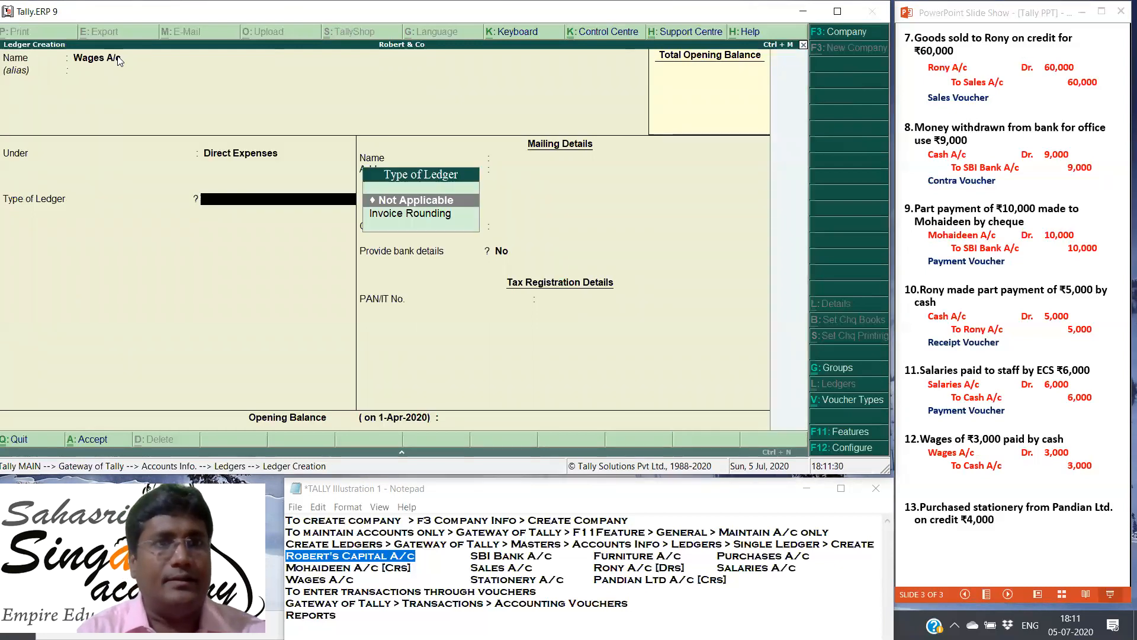
key("Return")
key("Return")
key("Return")
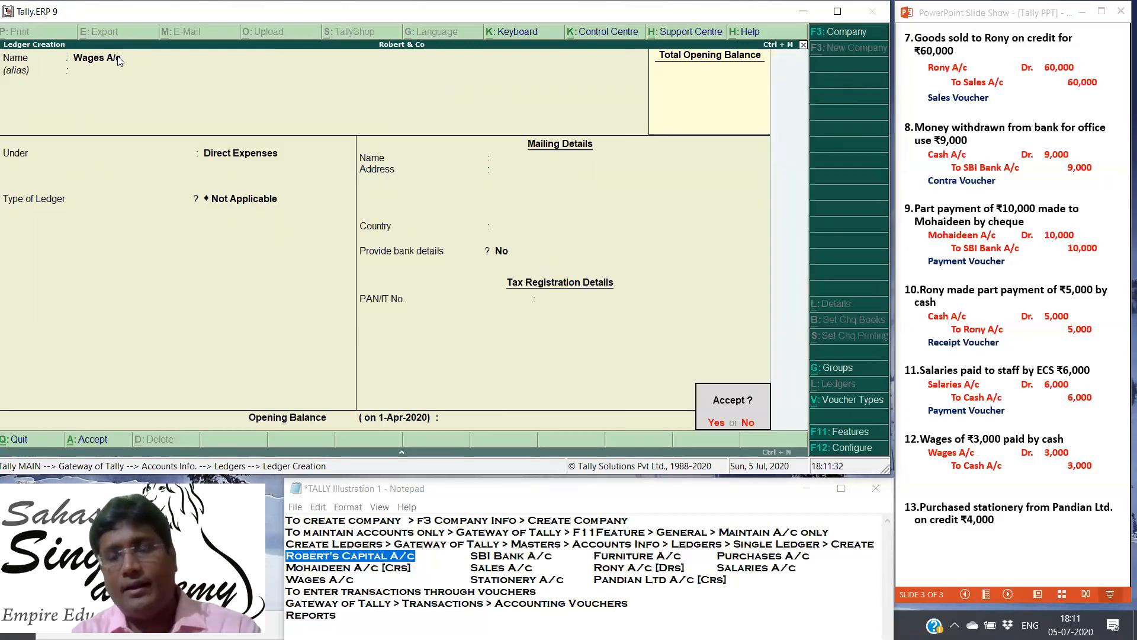
key("Return")
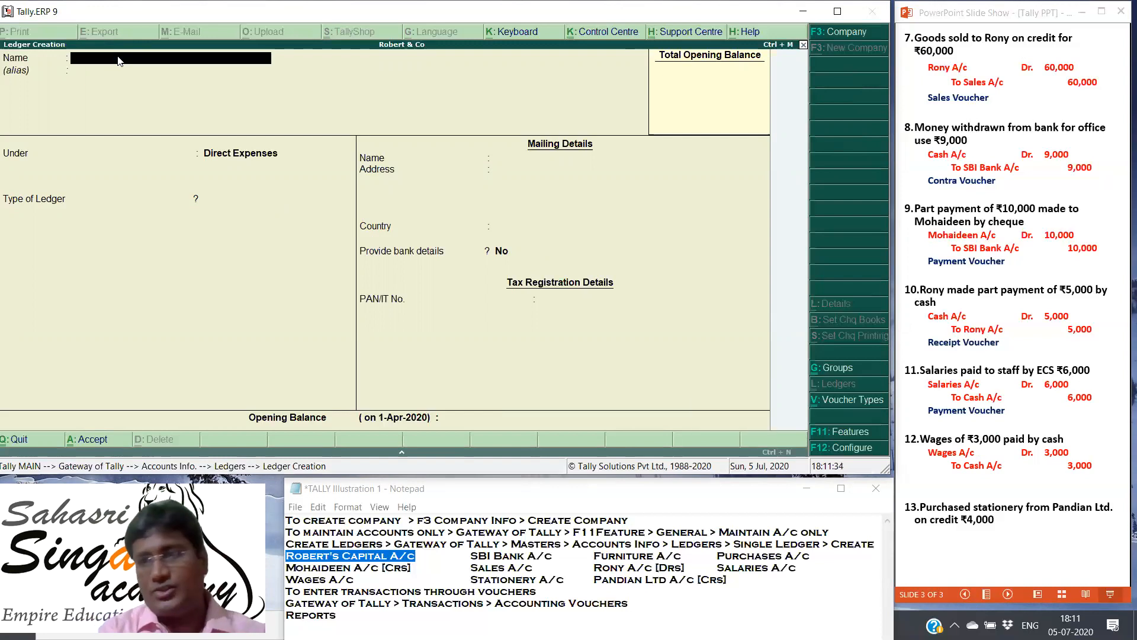
Step: Switch to the PowerPoint slide show, reveal the twelfth transaction's voucher type and the thirteenth's journal entry, and return to Tally
left_click(980, 329)
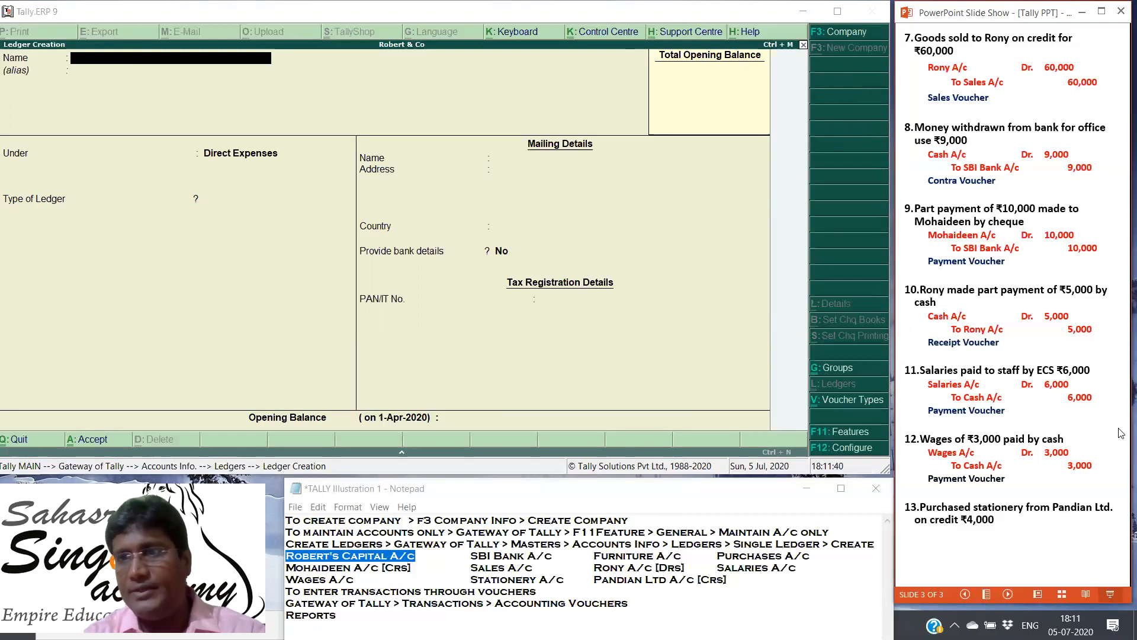
key("Right")
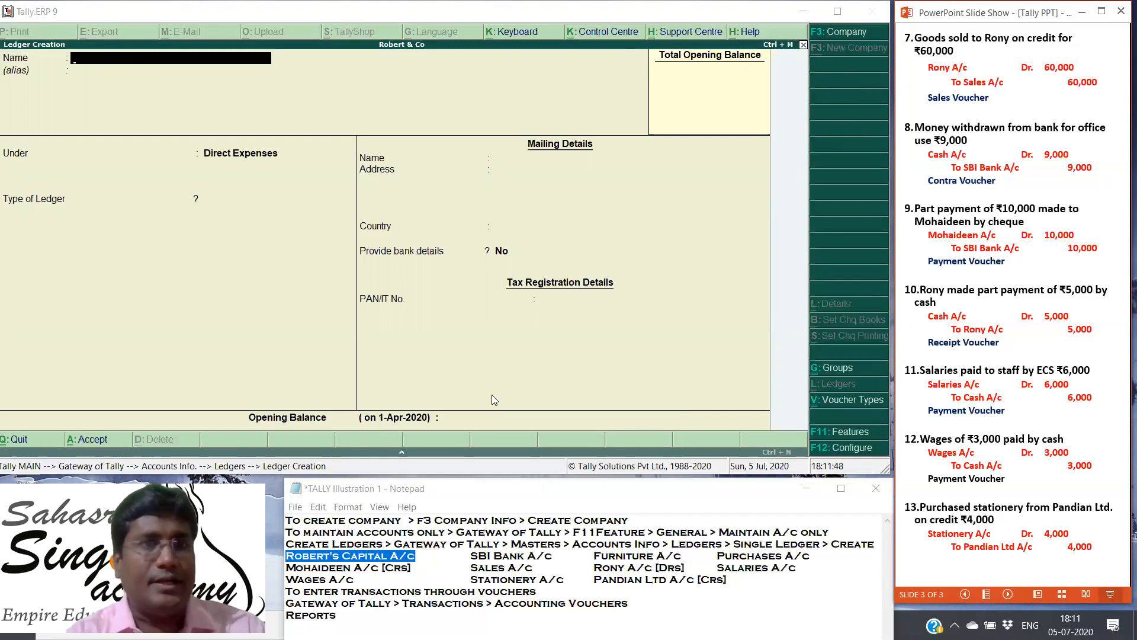
left_click(167, 312)
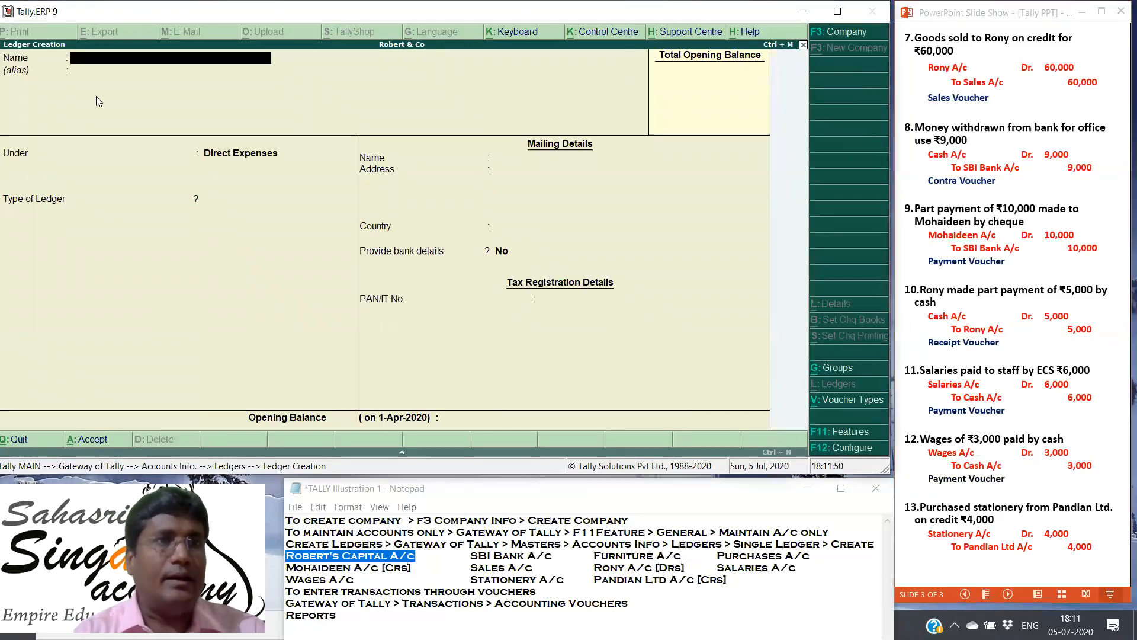
Step: Name the new ledger Stationery A/c
type("Stattio")
key("BackSpace")
key("BackSpace")
key("BackSpace")
type("tio")
key("BackSpace")
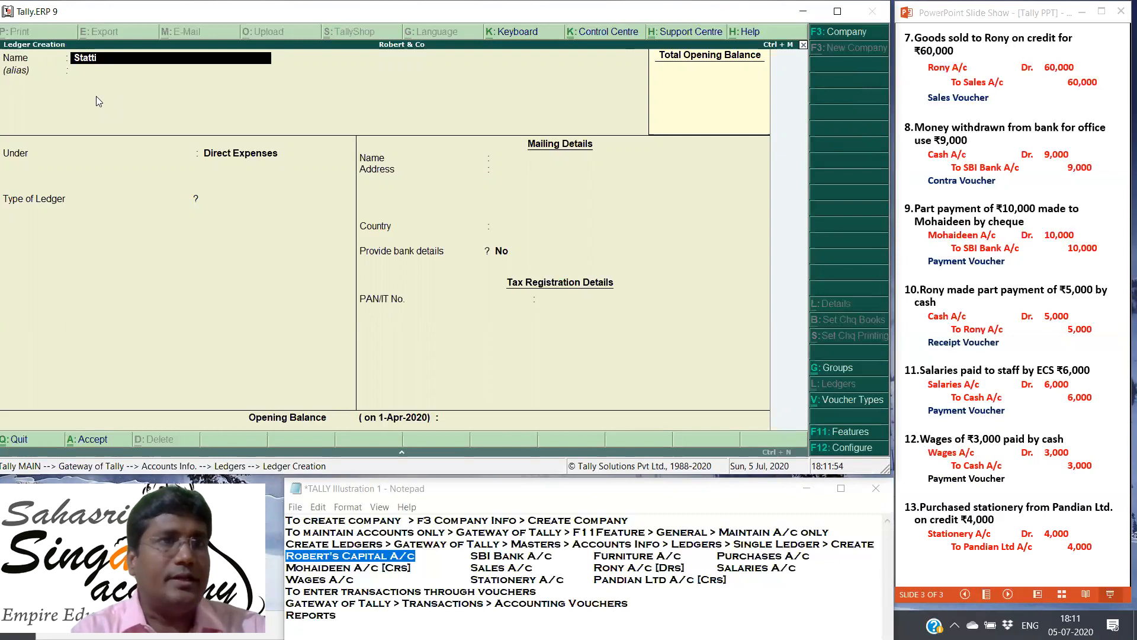
type("ione")
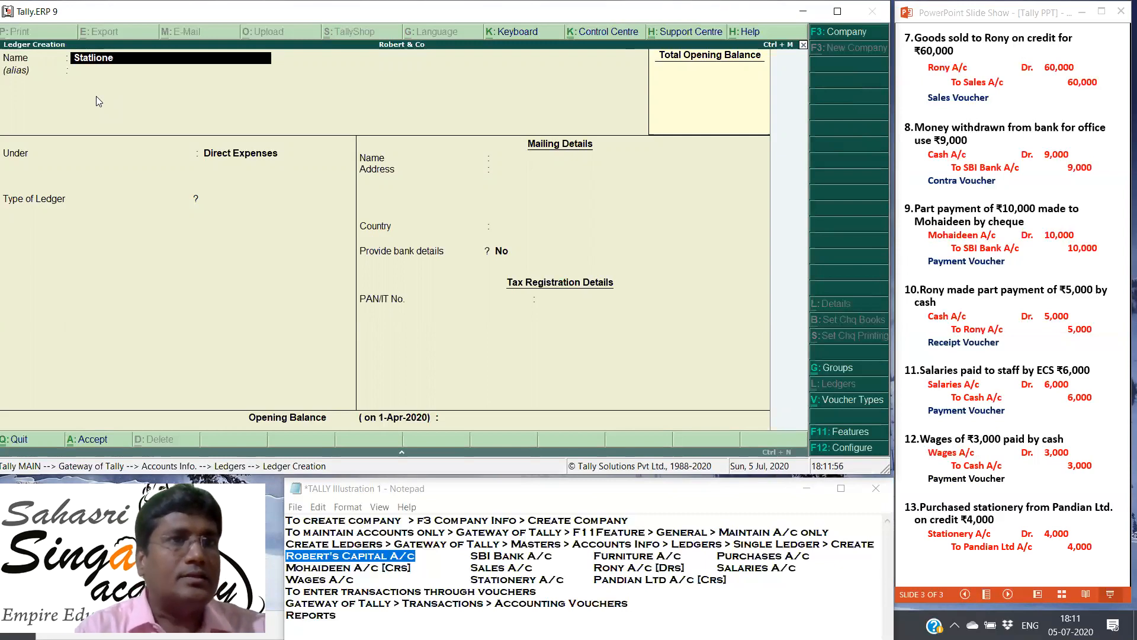
type("ry A/c")
key("Return")
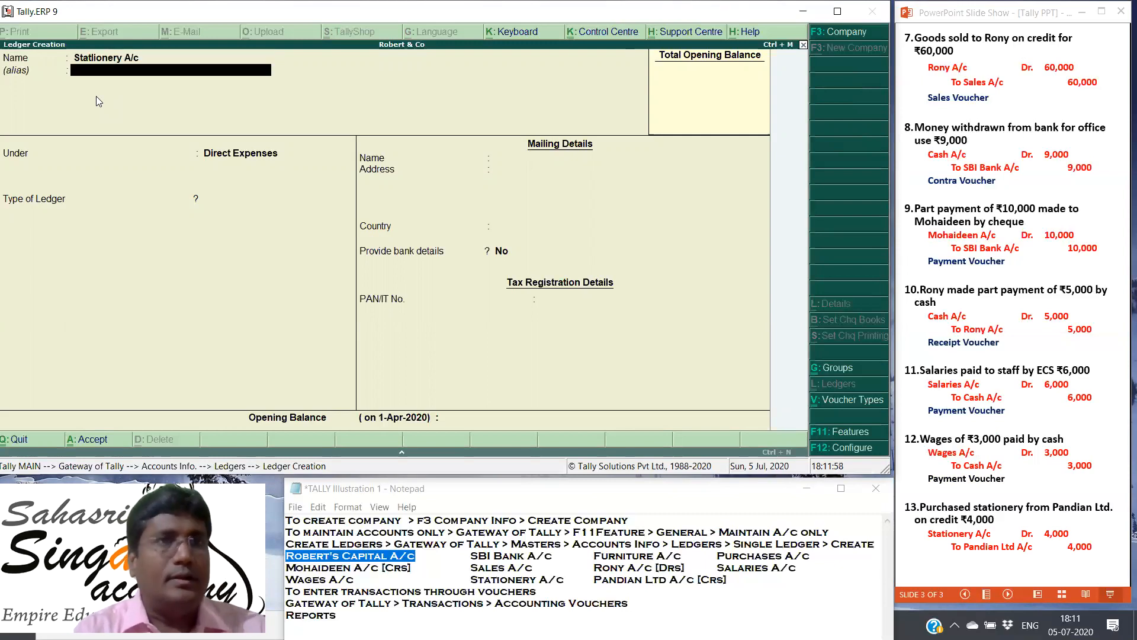
Step: Place the Stationery A/c ledger under the Expenses (Indirect) group with type Not Applicable, and save it without an alias or opening balance
key("Down")
key("Down")
key("Down")
key("Down")
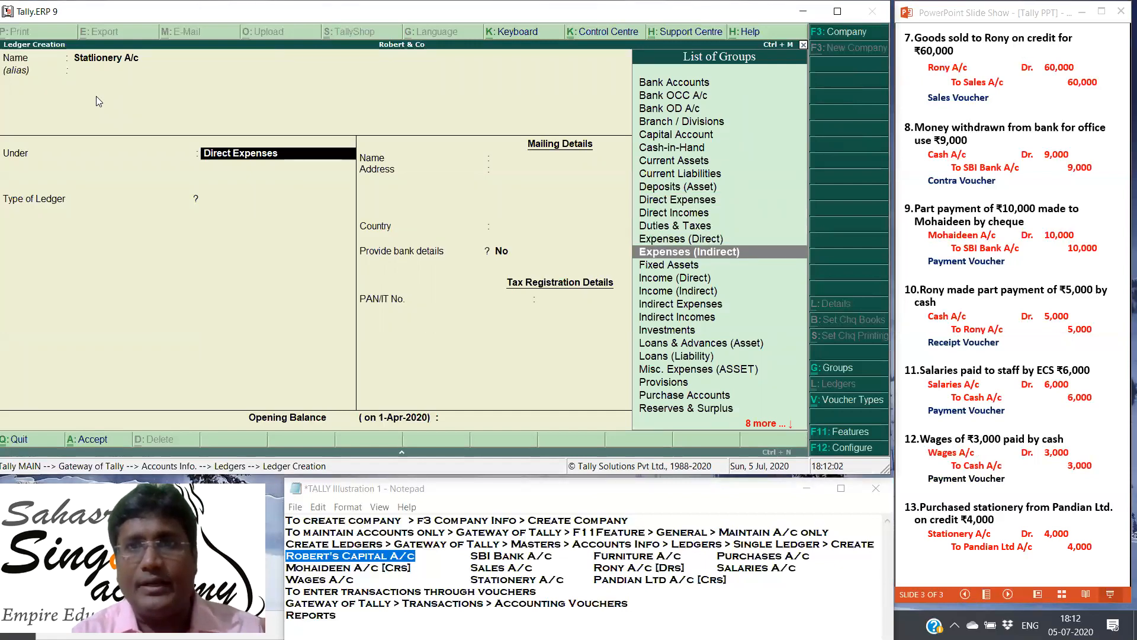
key("Return")
key("Return")
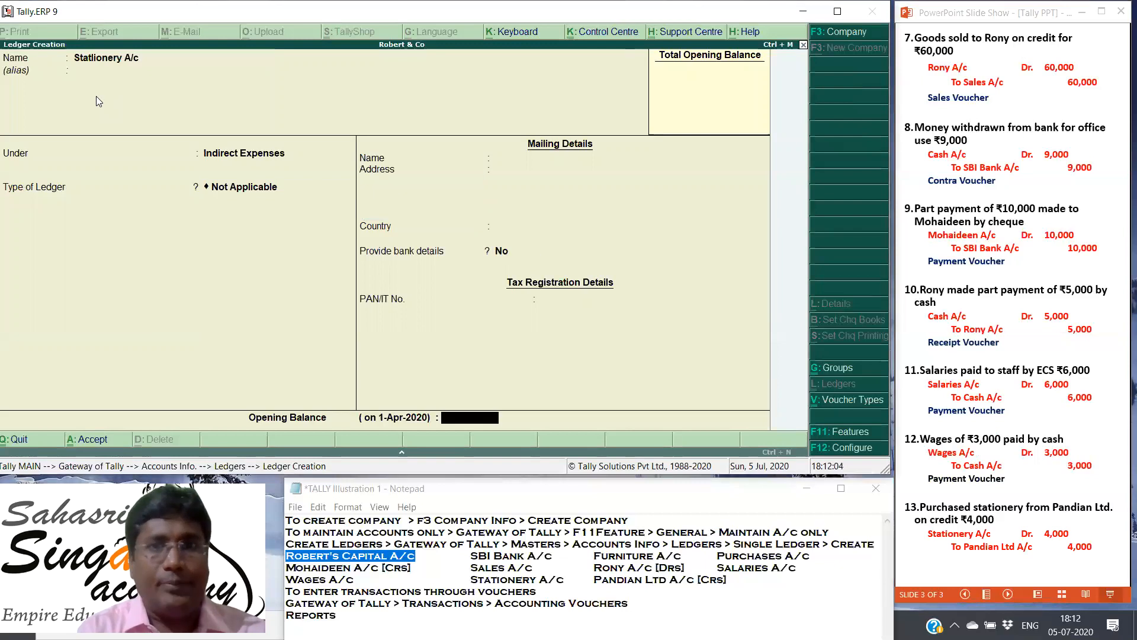
key("Return")
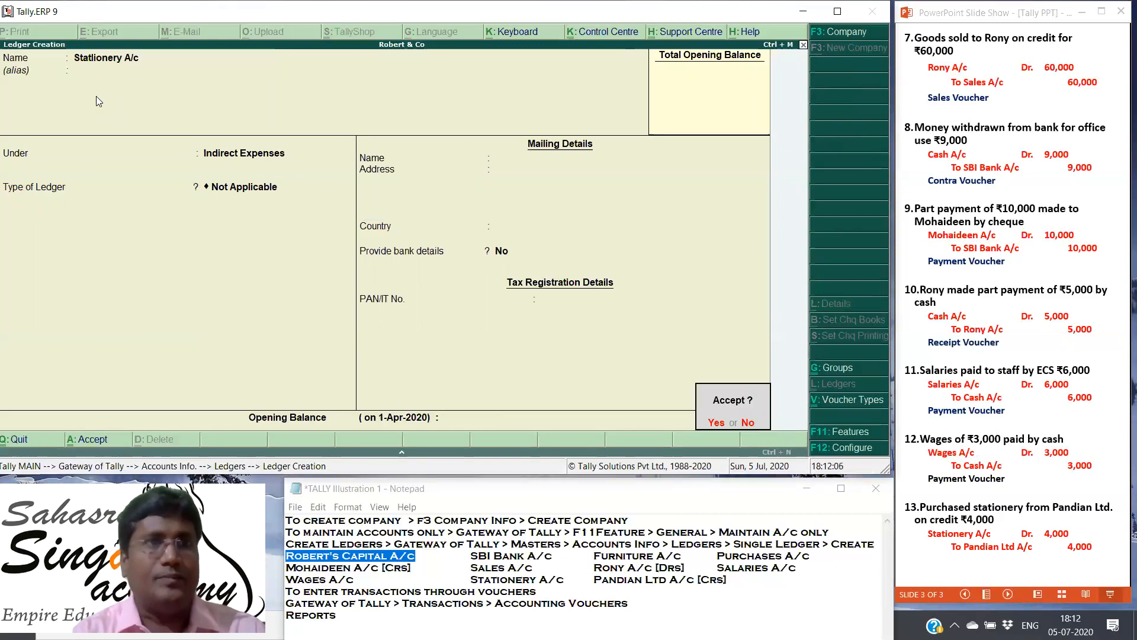
key("Return")
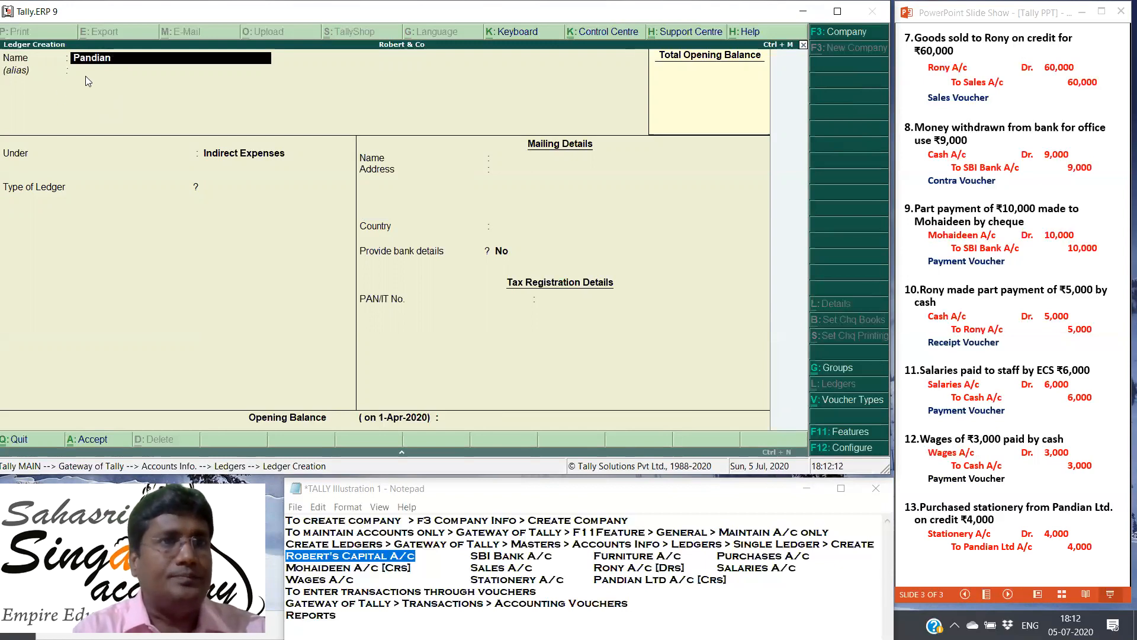
Step: Name the next new ledger Pandian Ltd. with no alias
type("Pandian Ltd.")
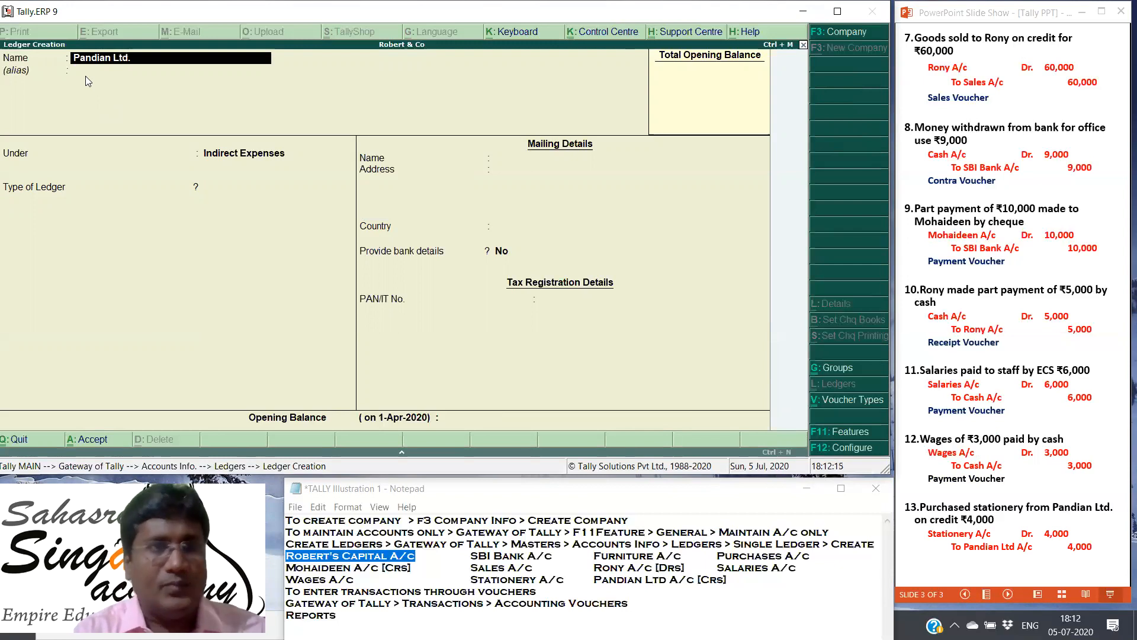
key("Return")
key("Return")
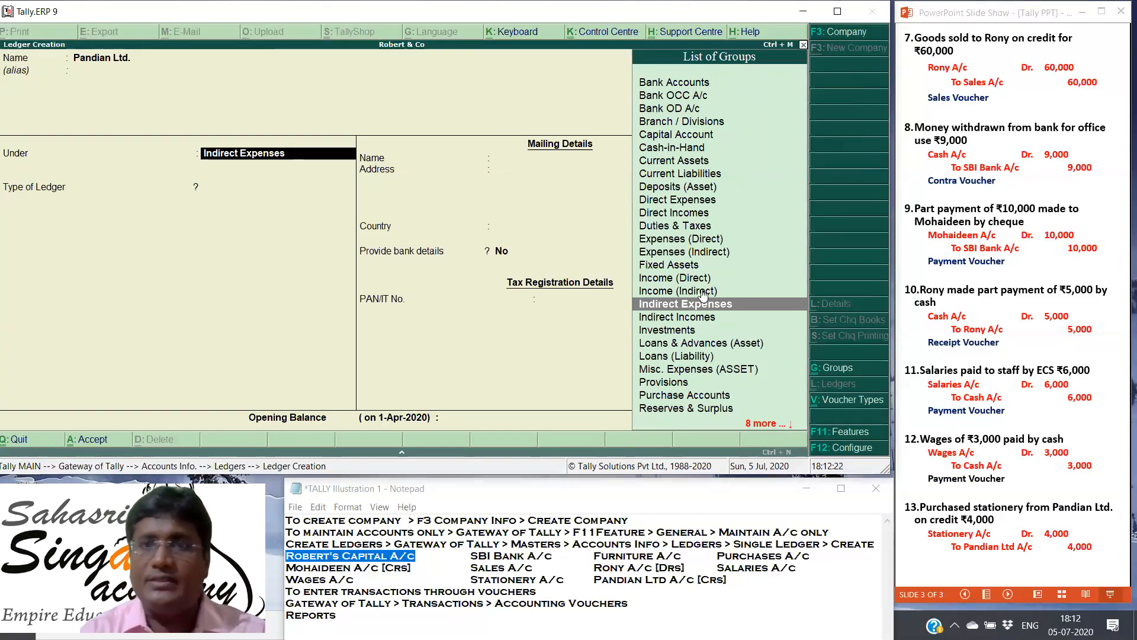
Step: Place the Pandian Ltd. ledger under the Sundry Creditors group
key("Up")
key("Down")
key("Down")
key("Down")
key("Down")
key("Down")
key("Down")
key("Down")
key("Down")
key("Down")
key("Down")
key("Down")
key("Down")
key("Down")
key("Down")
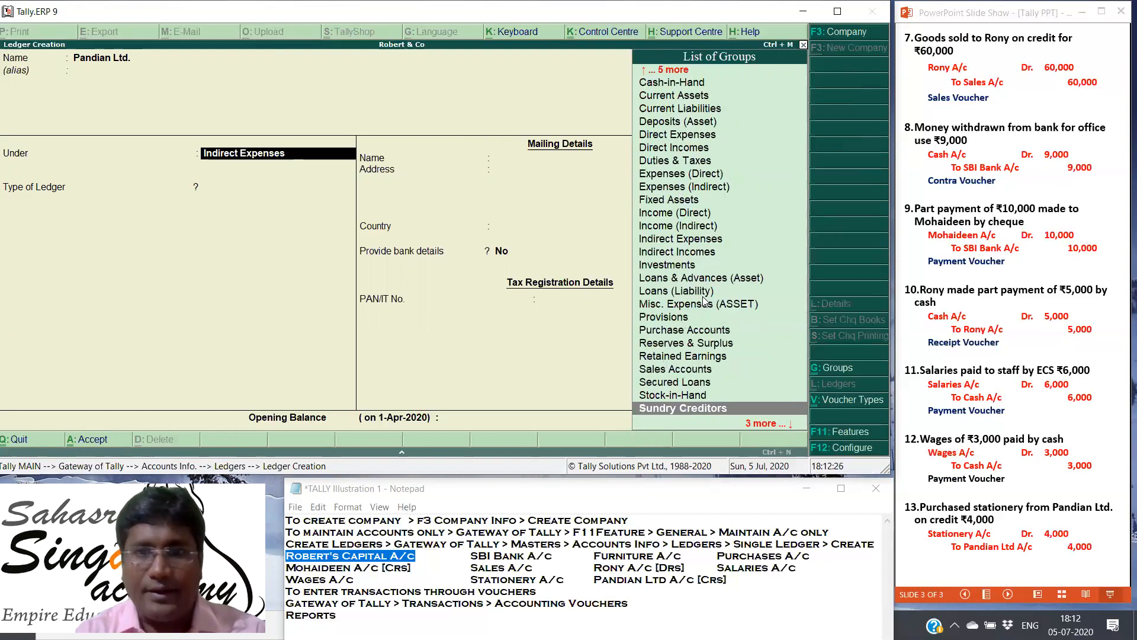
key("Down")
key("Down")
key("Down")
key("Up")
key("Up")
key("Up")
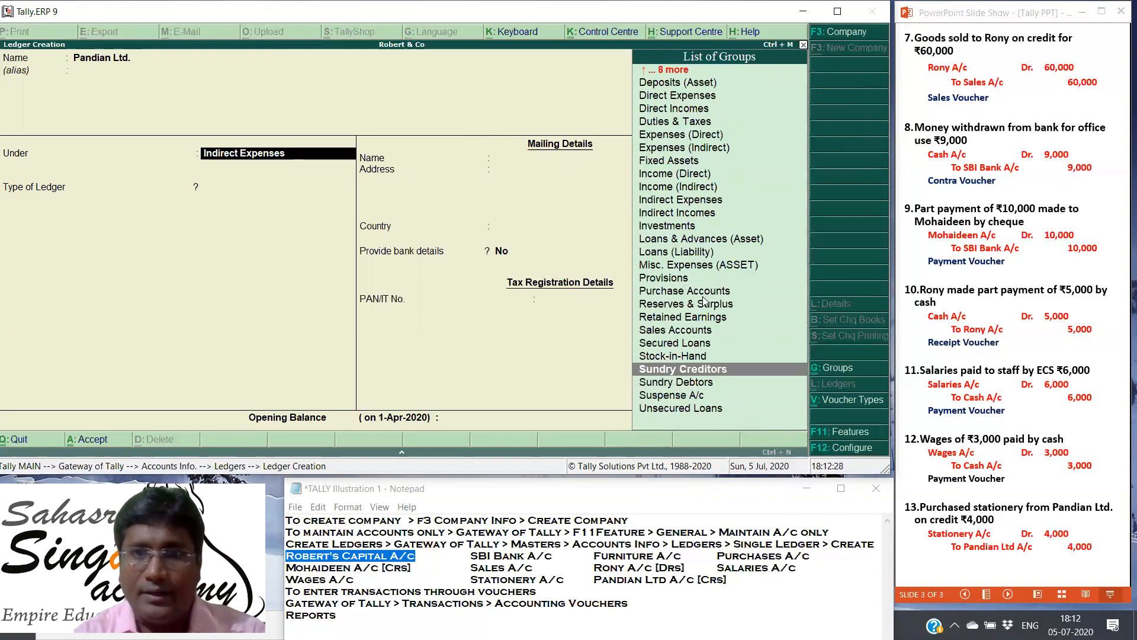
key("Return")
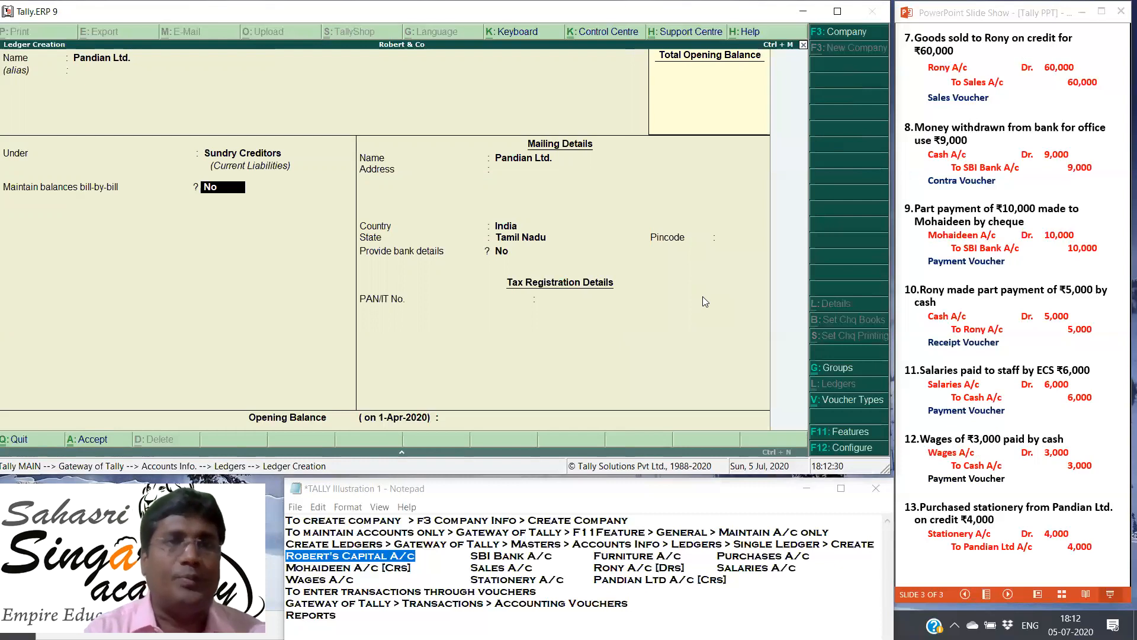
Step: Keep bill-by-bill balances at No and the mailing details at their defaults, and save the Pandian Ltd. ledger
key("Return")
key("Return")
key("Return")
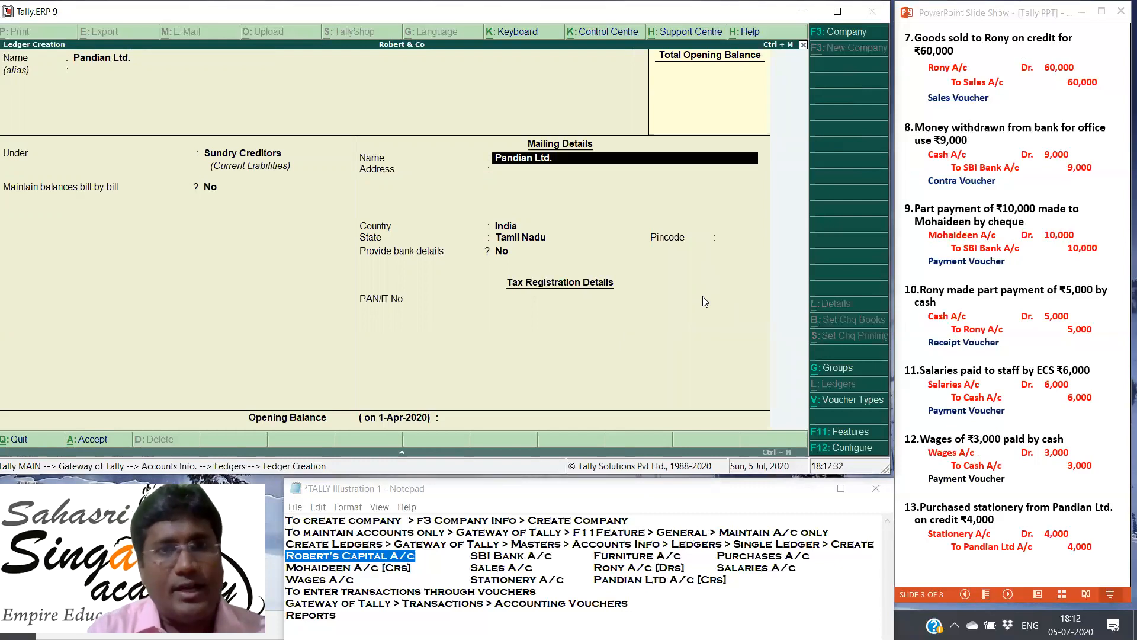
key("Return")
key("Return")
key("Return")
key("Return")
key("Return")
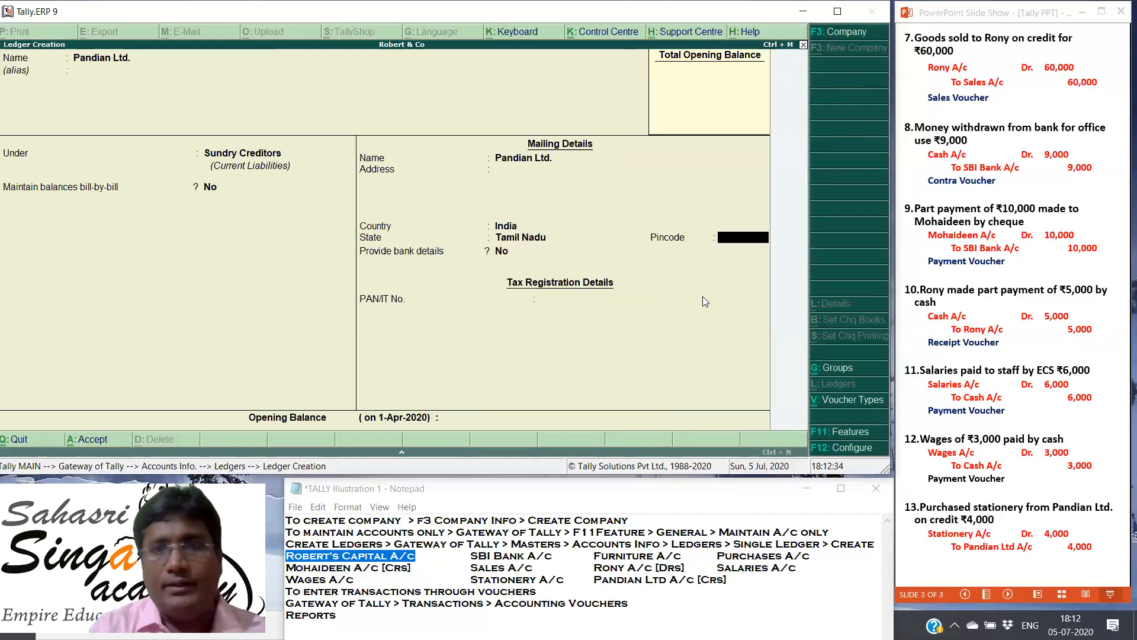
key("Return")
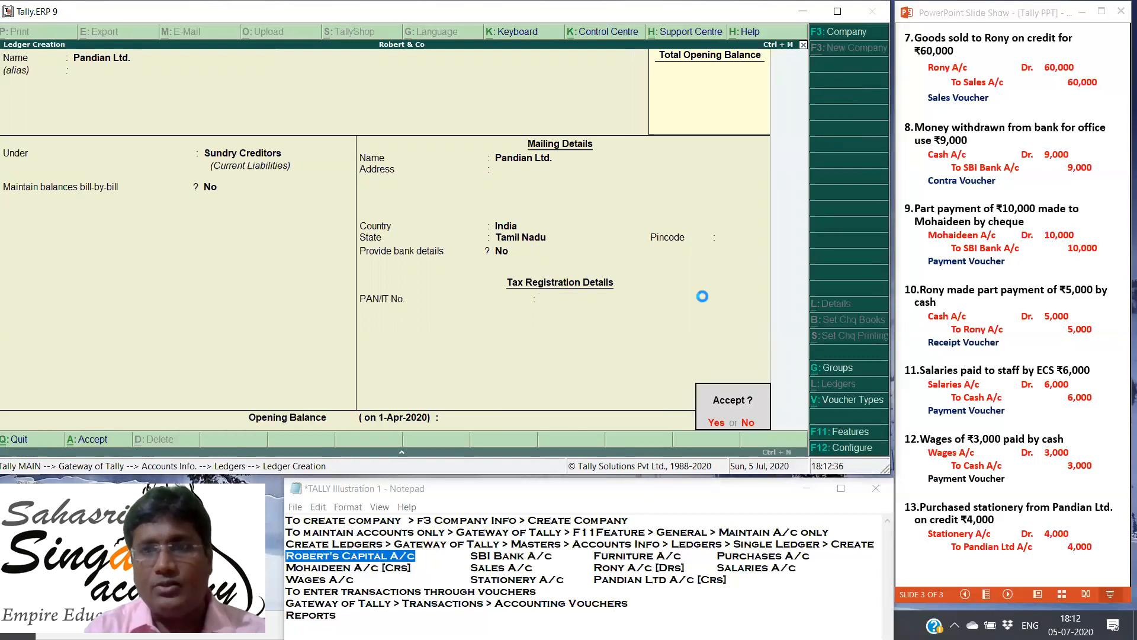
key("Return")
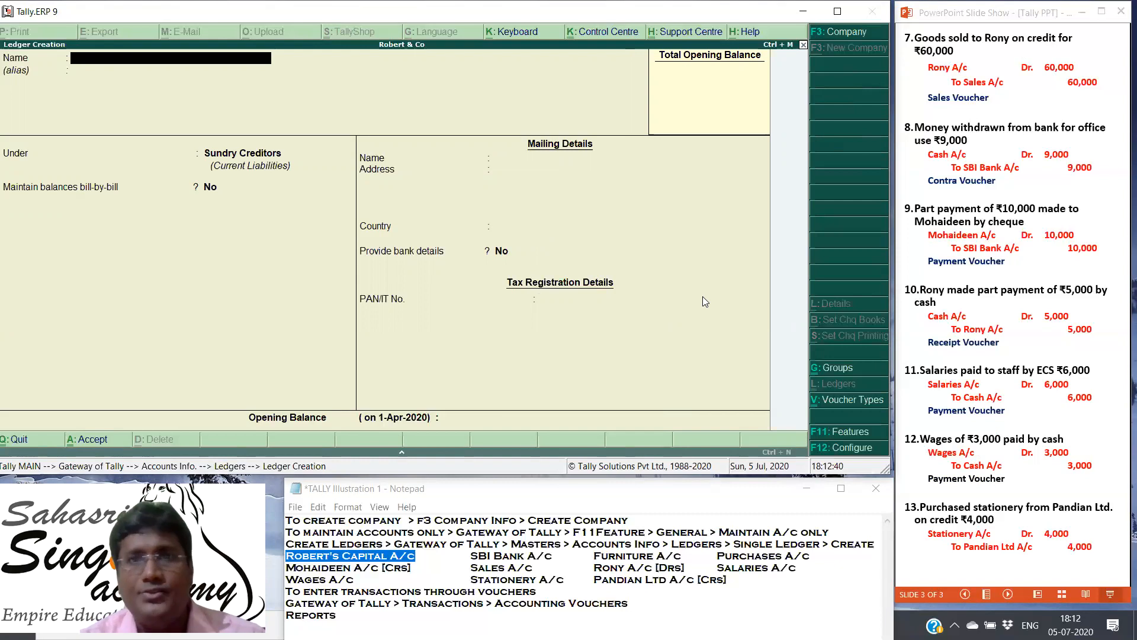
Step: In the PowerPoint slide show, go back to the start of the Practical problem 1 slide with its first transactions
left_click(972, 222)
scroll(973, 222, "up", 1)
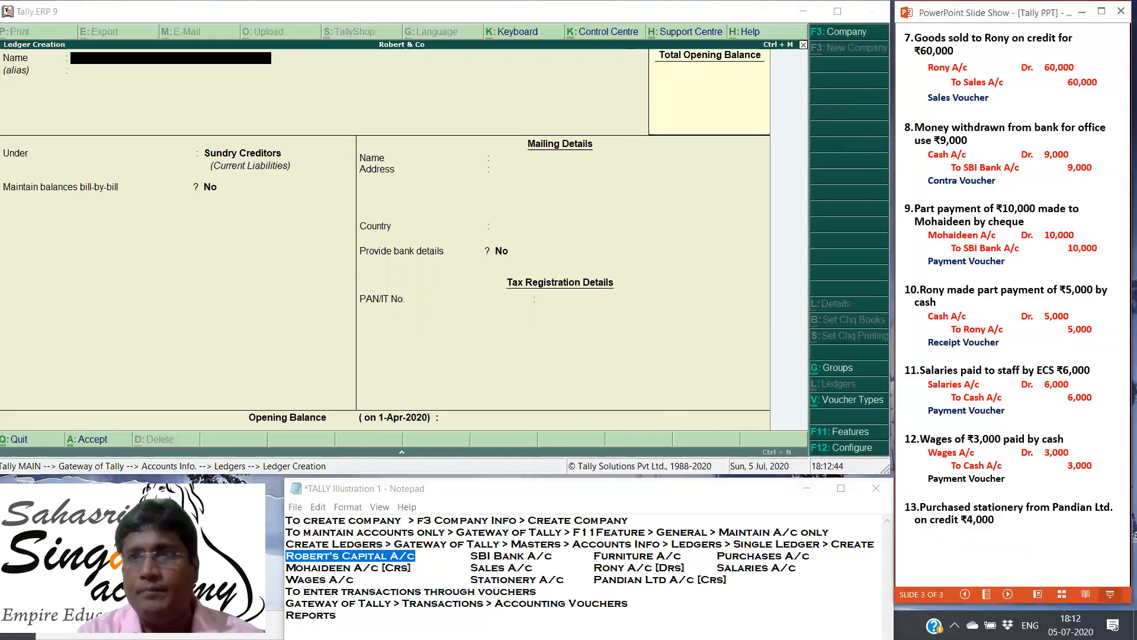
scroll(972, 223, "up", 7)
scroll(973, 223, "up", 10)
scroll(972, 222, "up", 1)
scroll(973, 223, "down", 1)
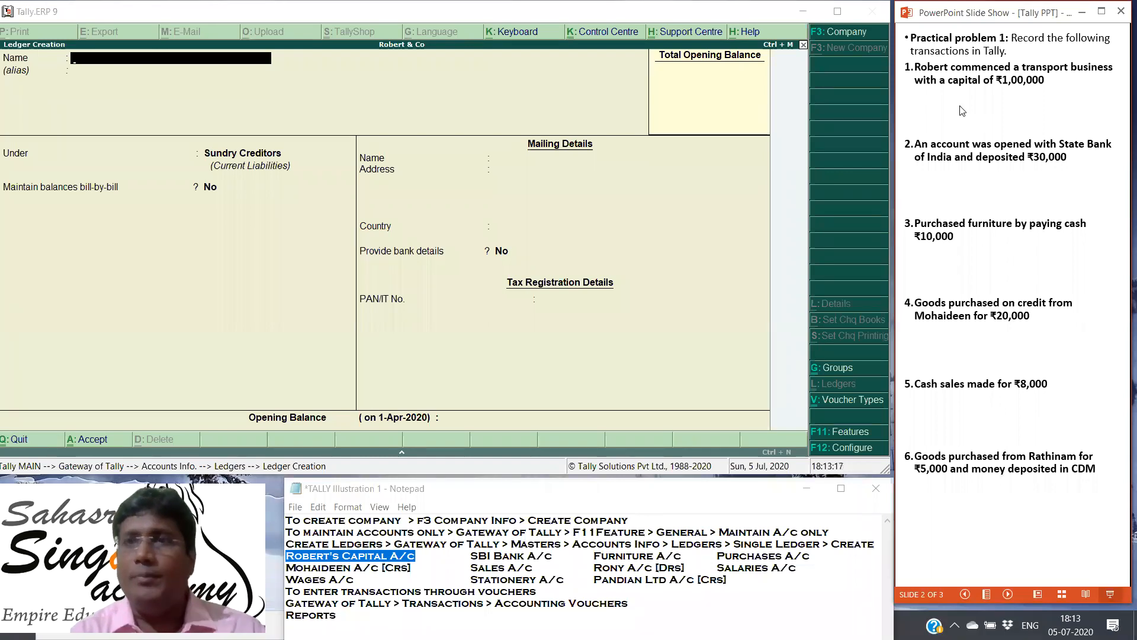
Step: Back in Tally, quit ledger creation and return to the Gateway of Tally
left_click(280, 303)
key("Escape")
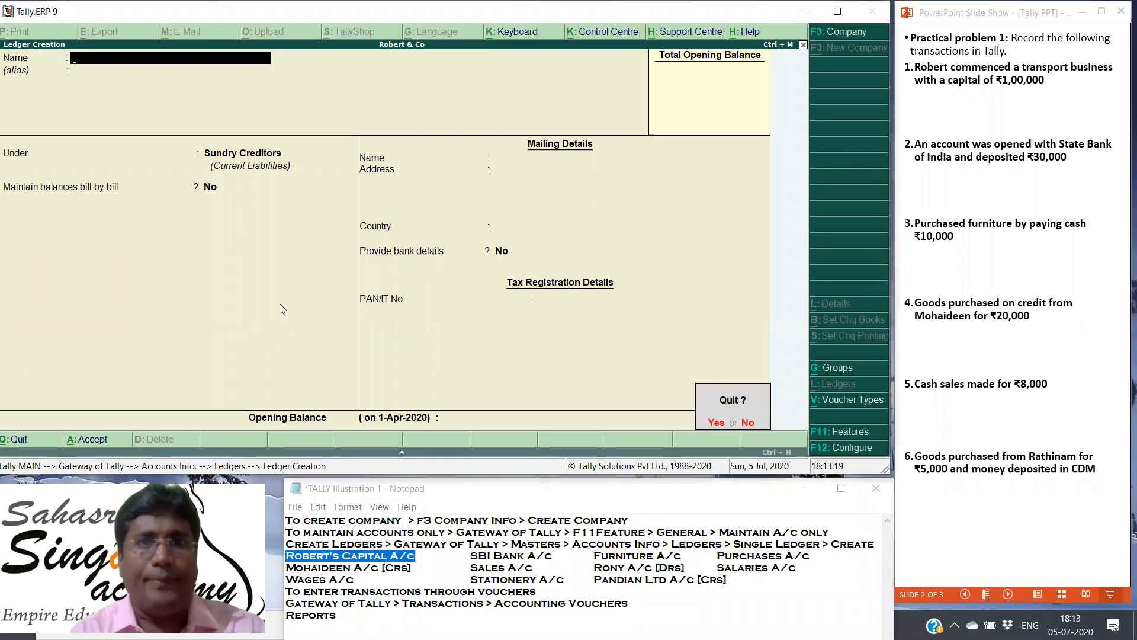
key("y")
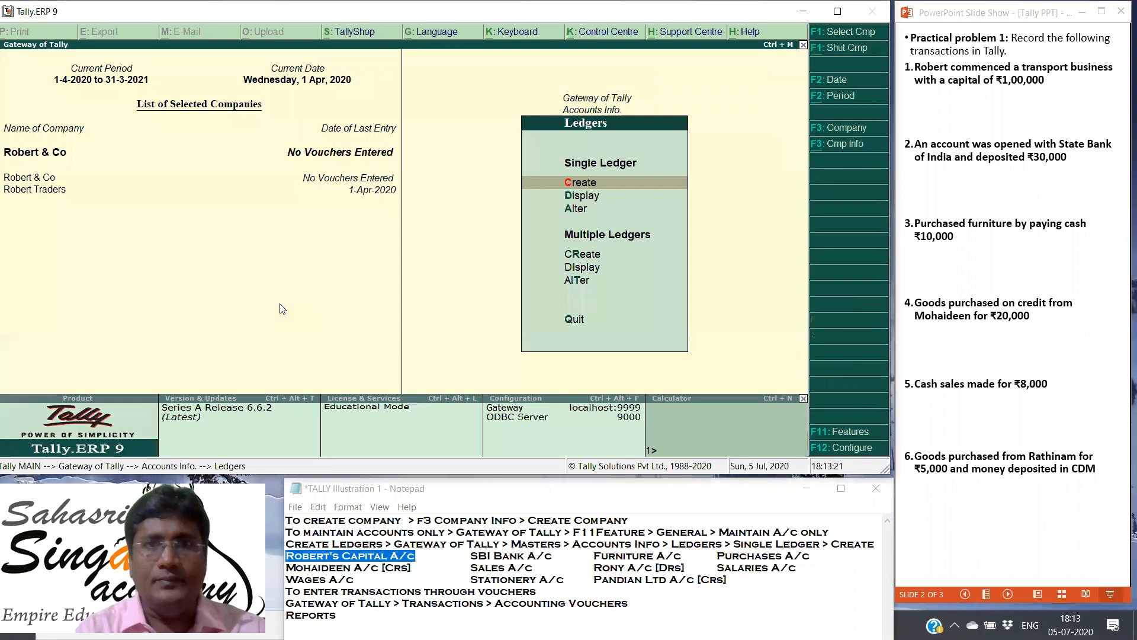
key("Escape")
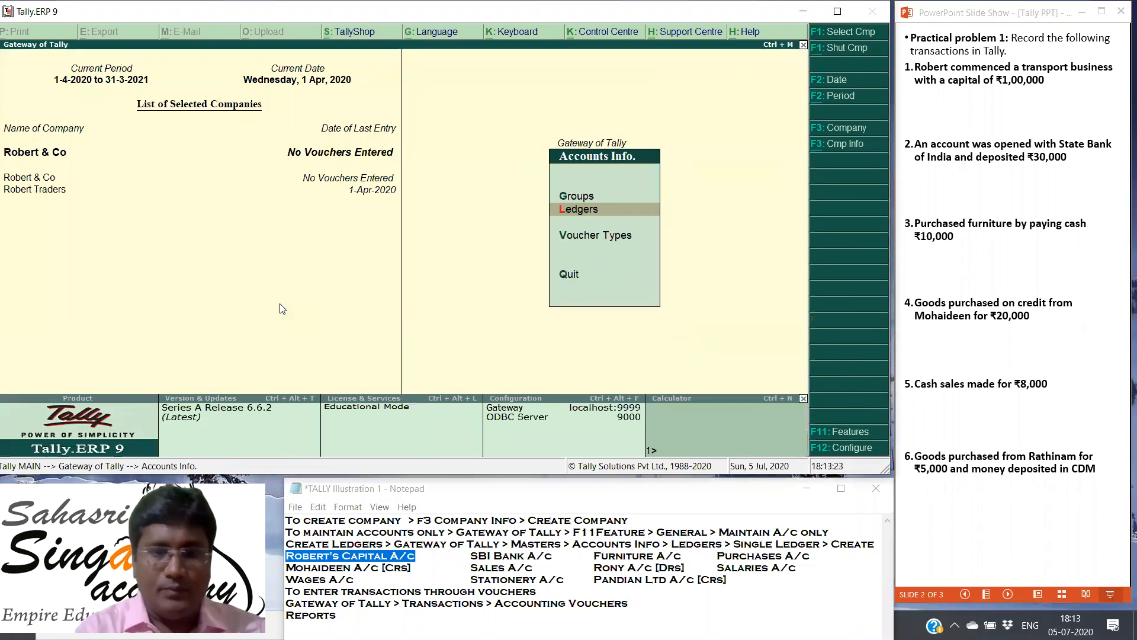
key("Escape")
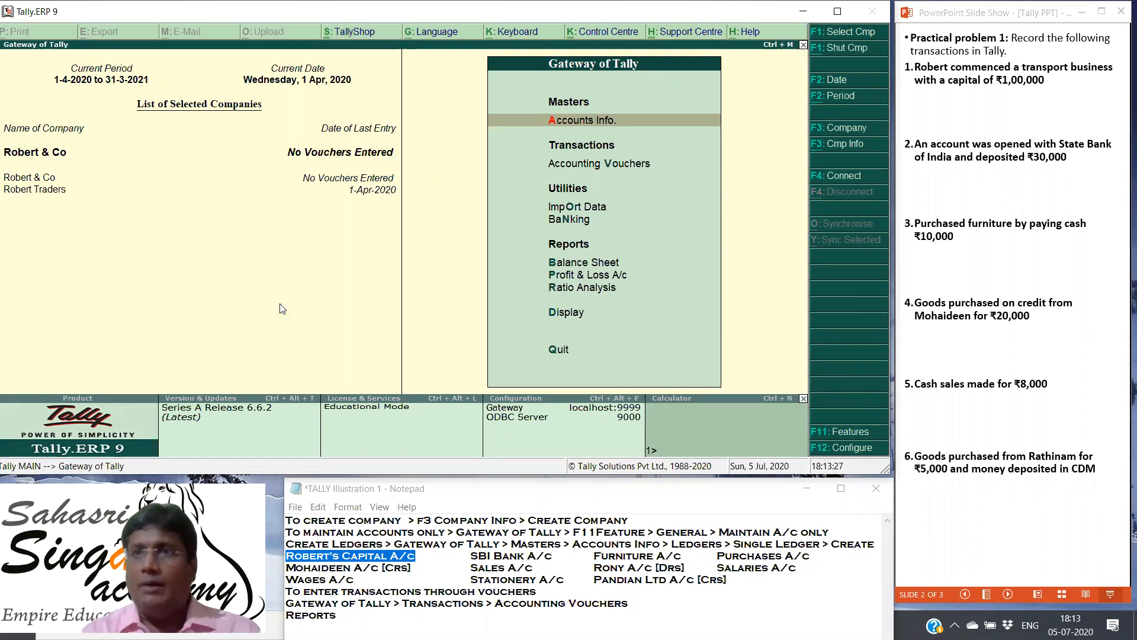
Step: Reveal the first transaction's journal entry and voucher type in the PowerPoint slide show
left_click(1031, 153)
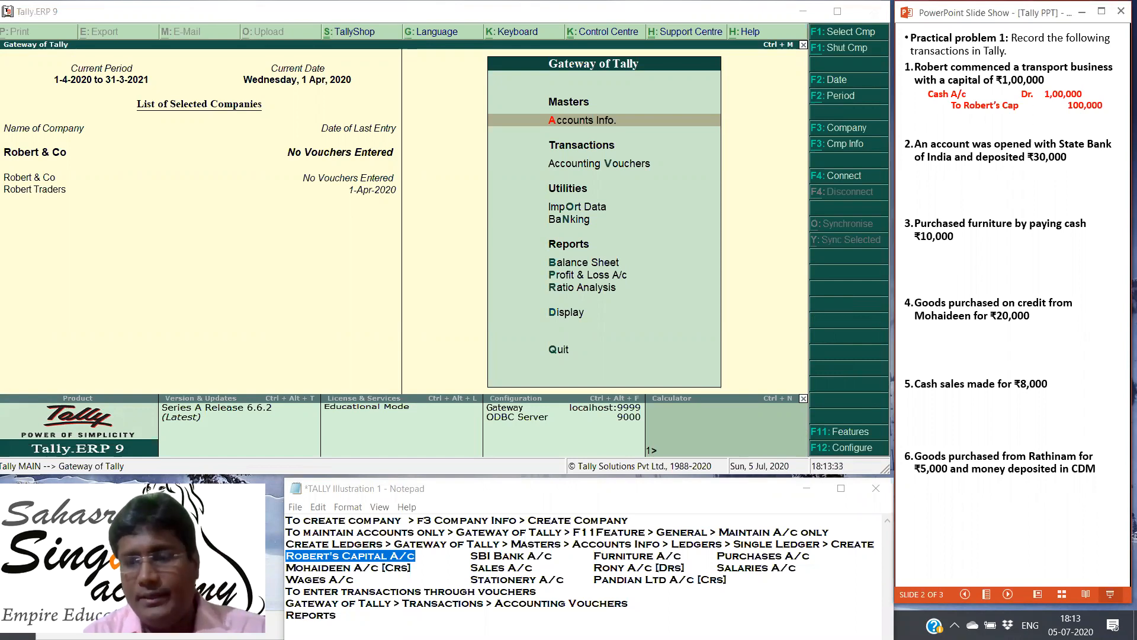
key("Right")
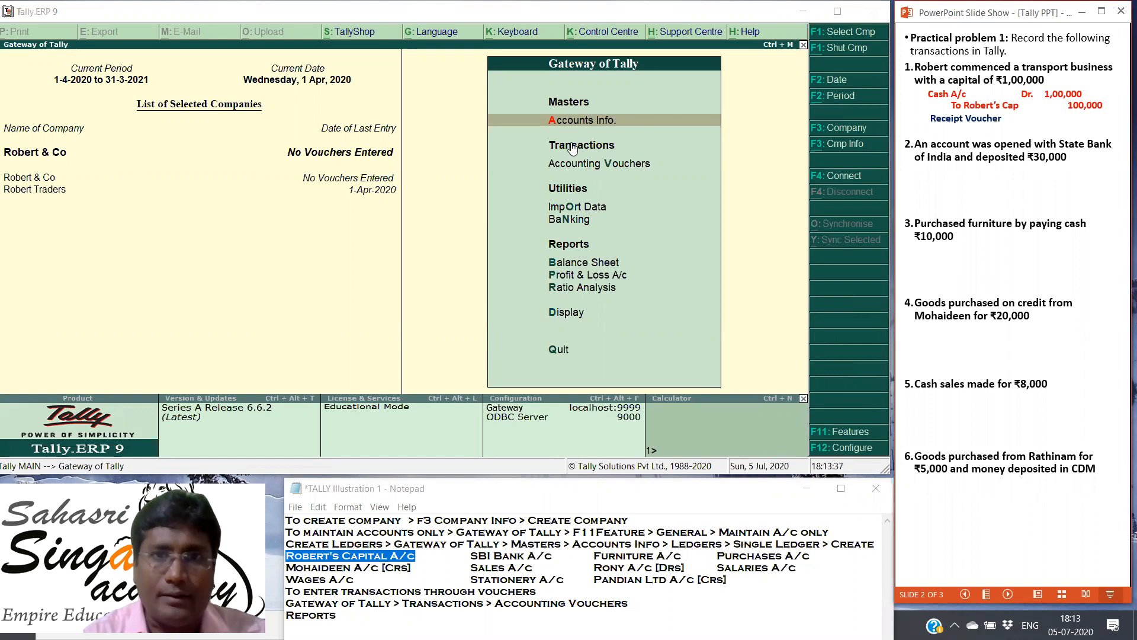
Step: In Tally's accounting vouchers, start a receipt voucher and set its account to Cash
left_click(571, 165)
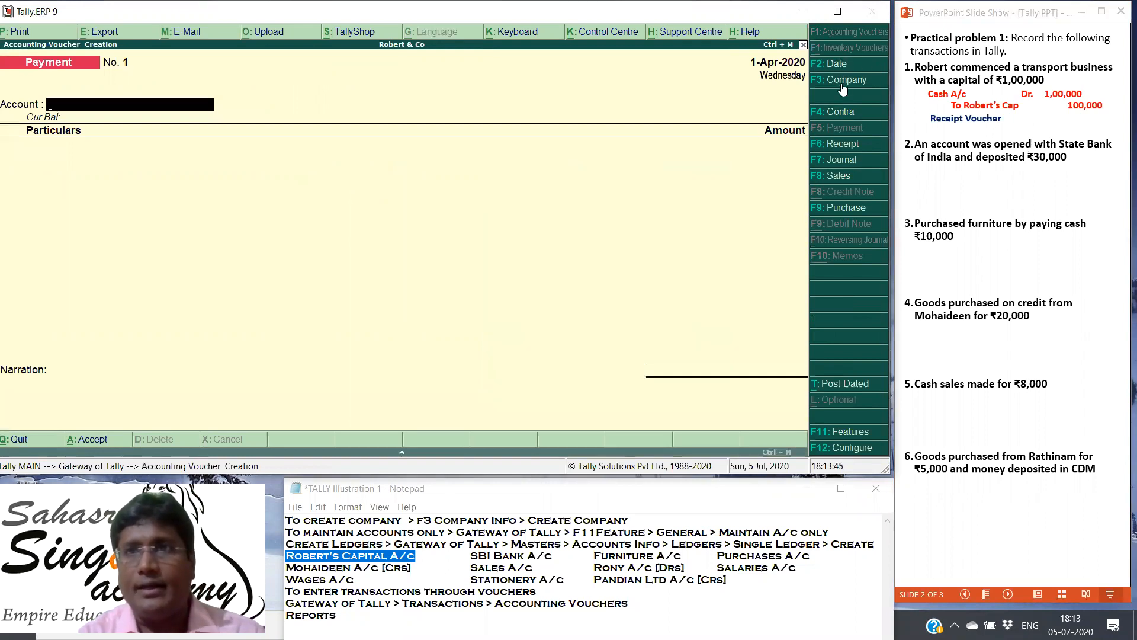
left_click(845, 148)
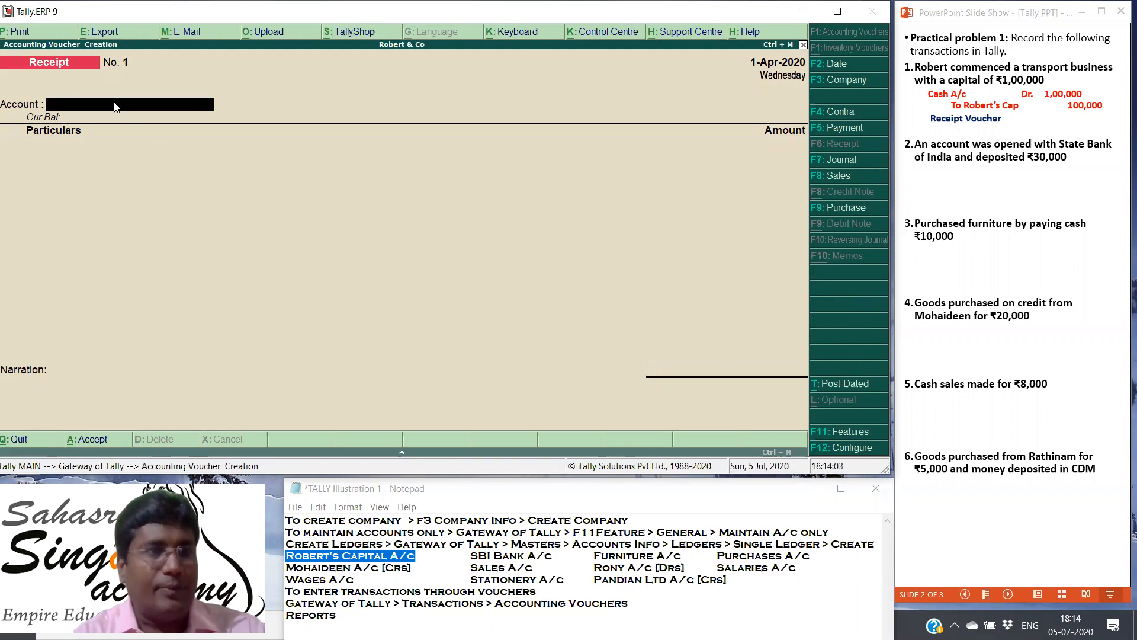
type("C")
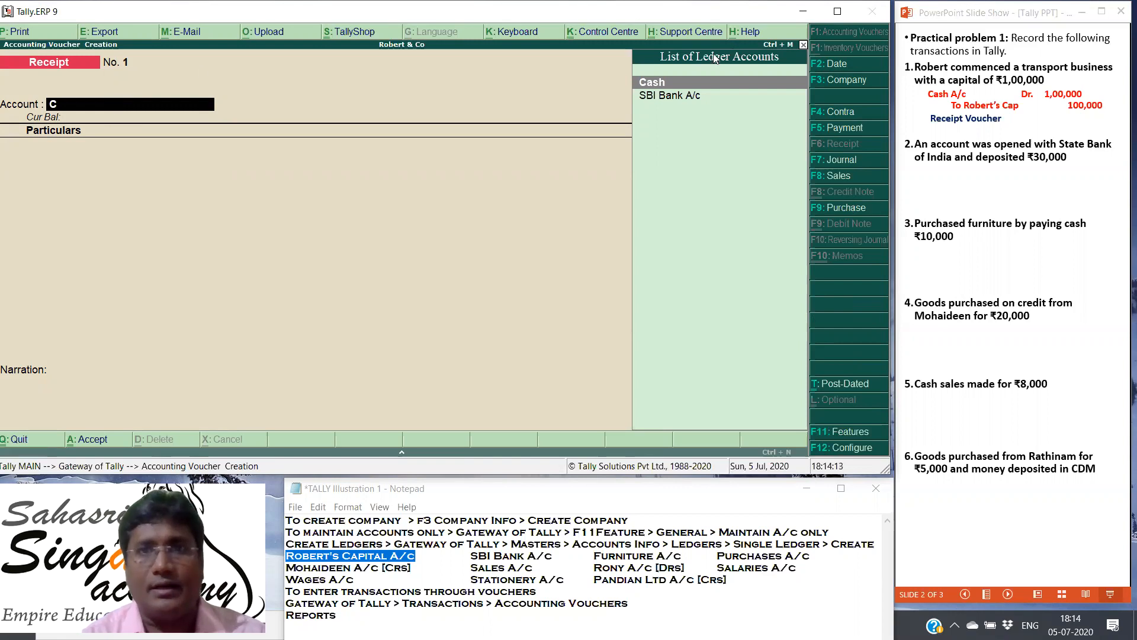
left_click(649, 83)
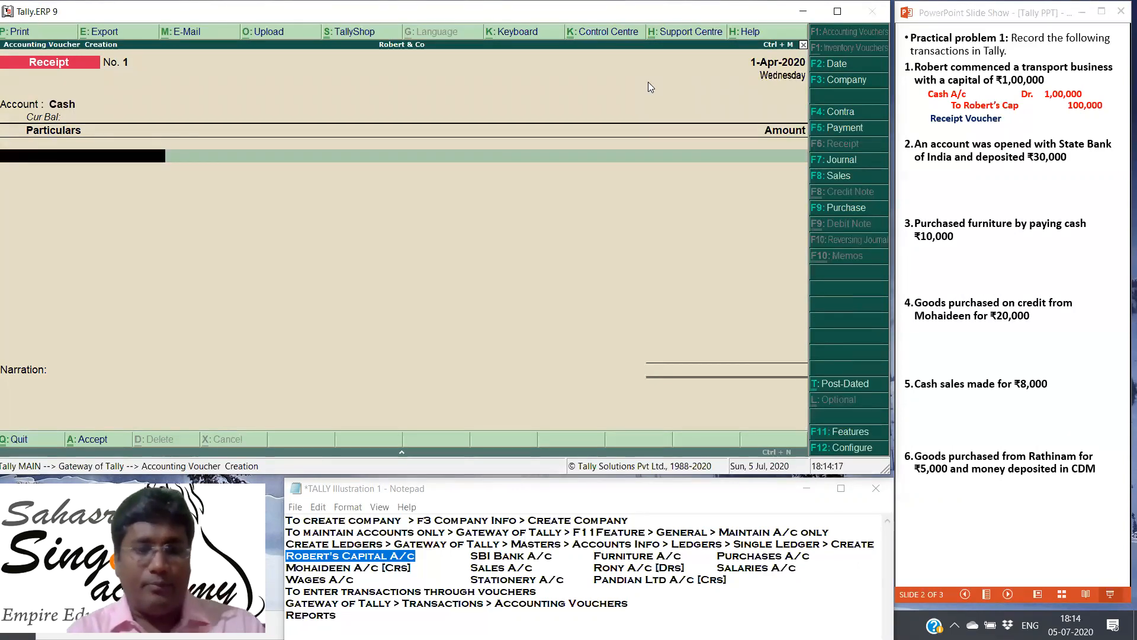
Step: Credit the owner's capital ledger with 100000 in the cash receipt voucher
type("Ro")
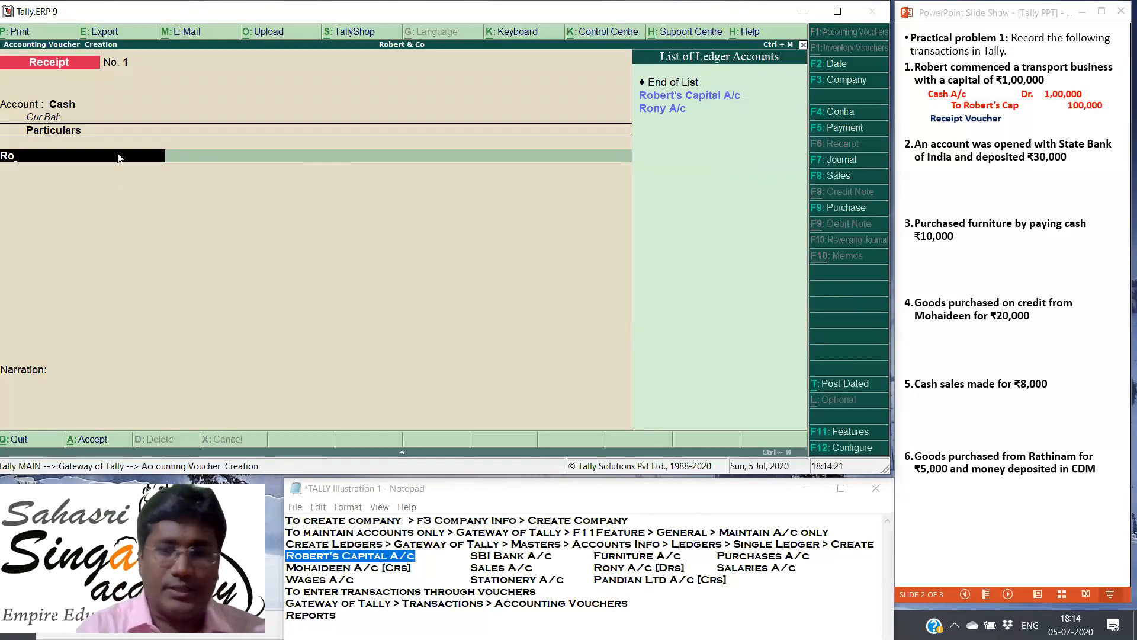
key("Escape")
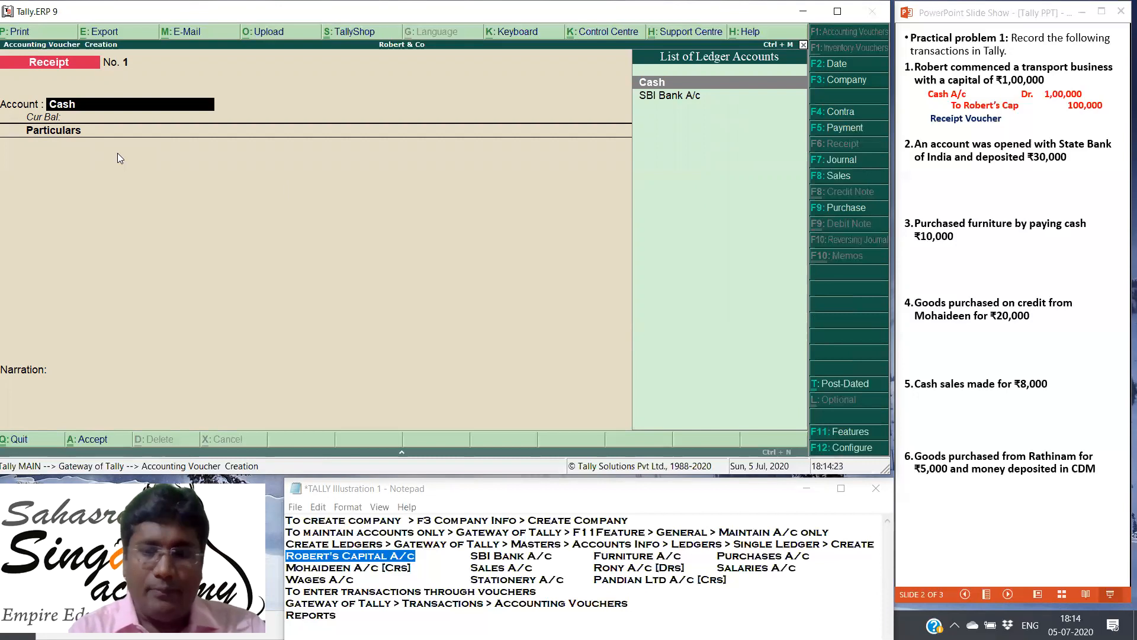
key("Return")
type("R")
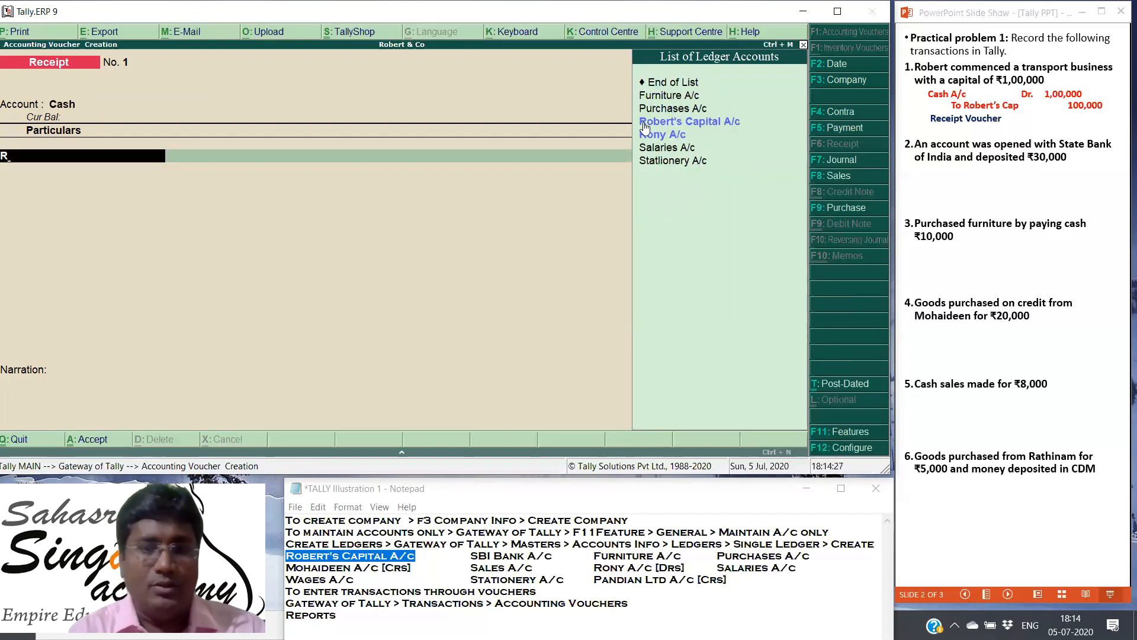
type("o")
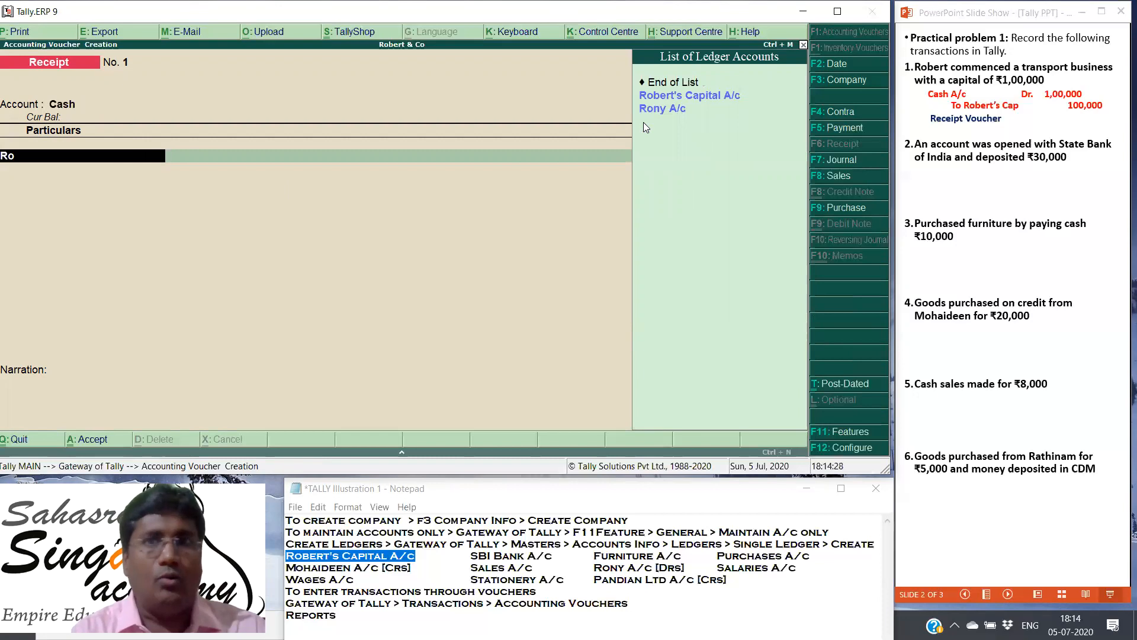
left_click(694, 97)
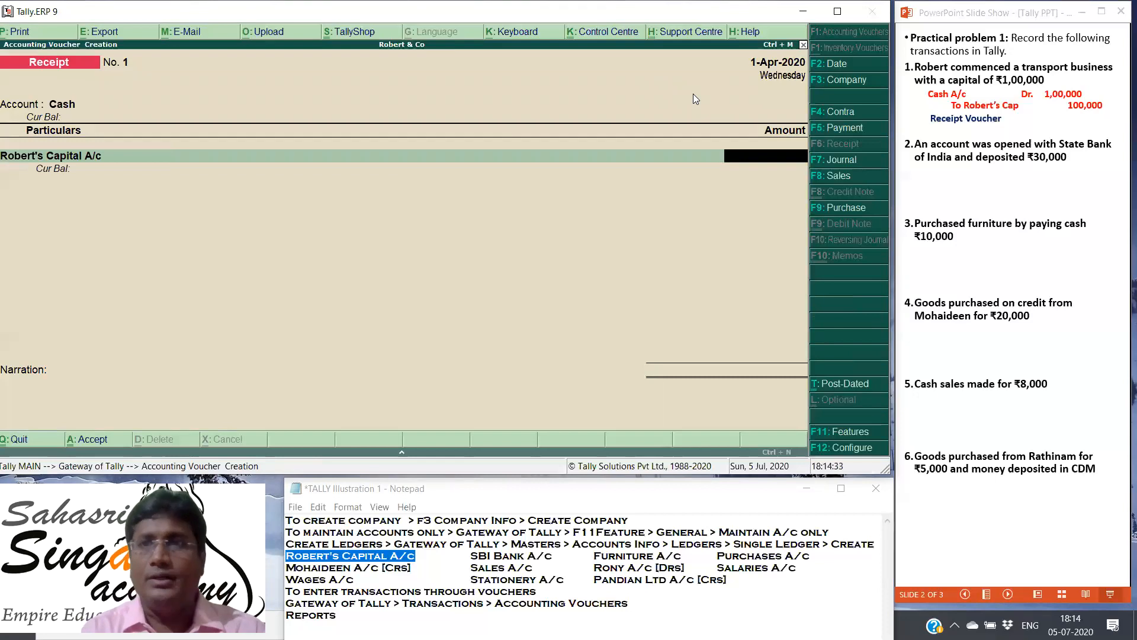
type("100000")
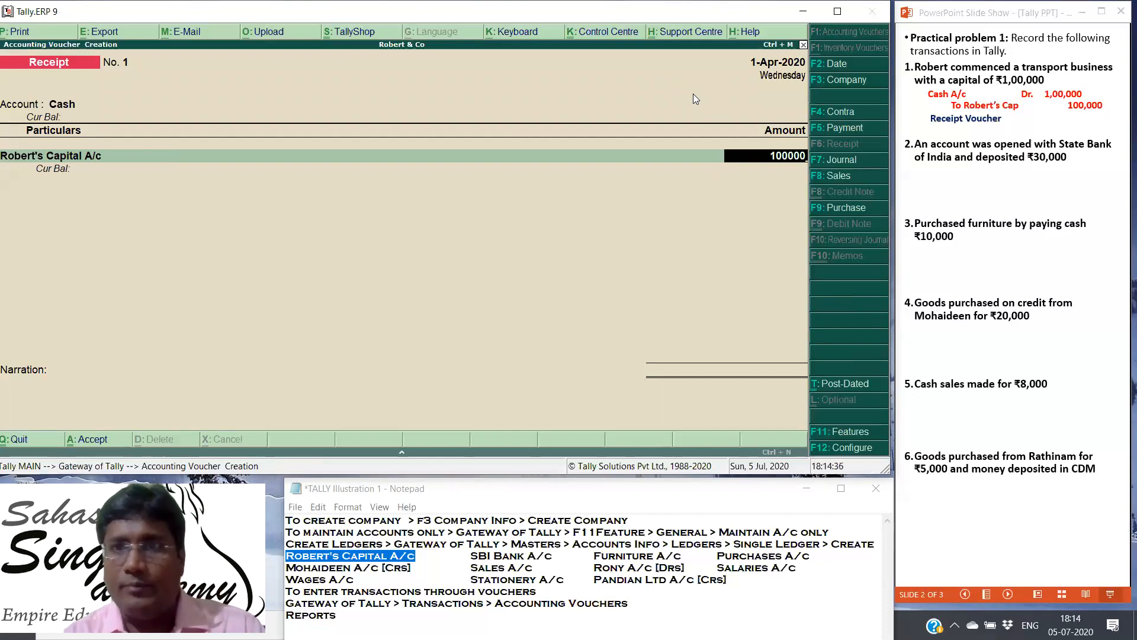
key("Return")
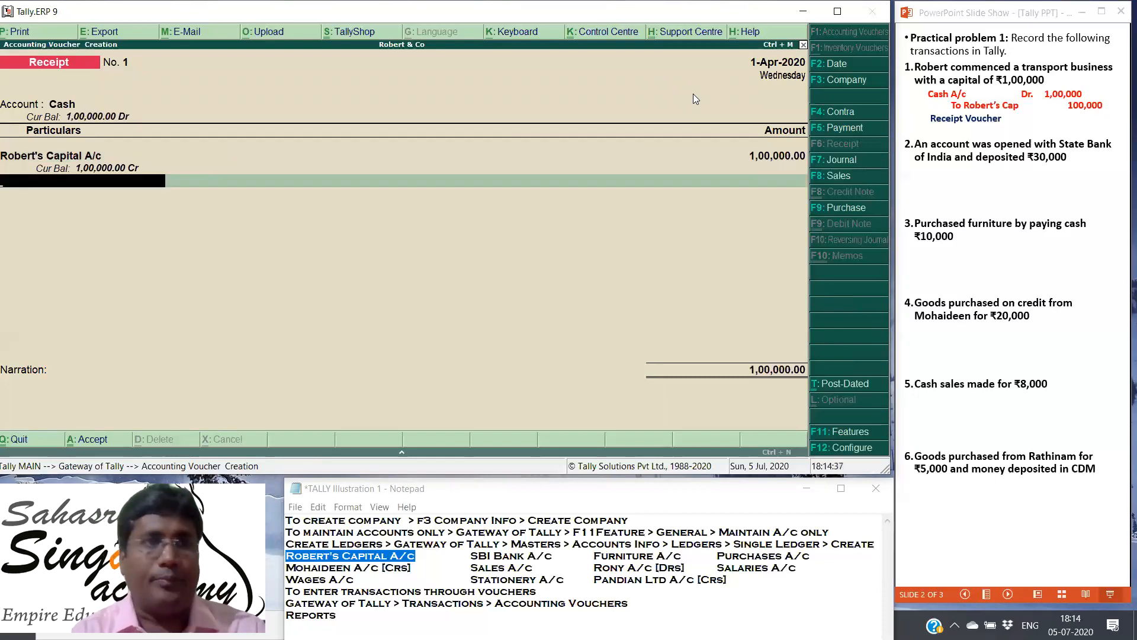
Step: Add the narration "Capital Introduced" to the receipt voucher and save it
key("Return")
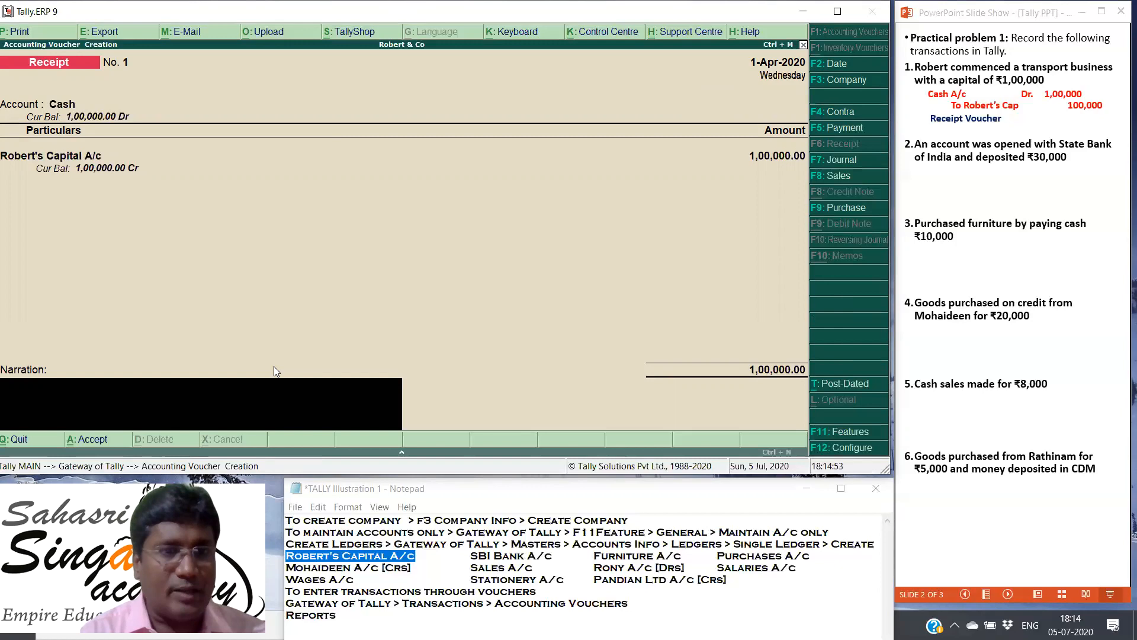
type("Capital")
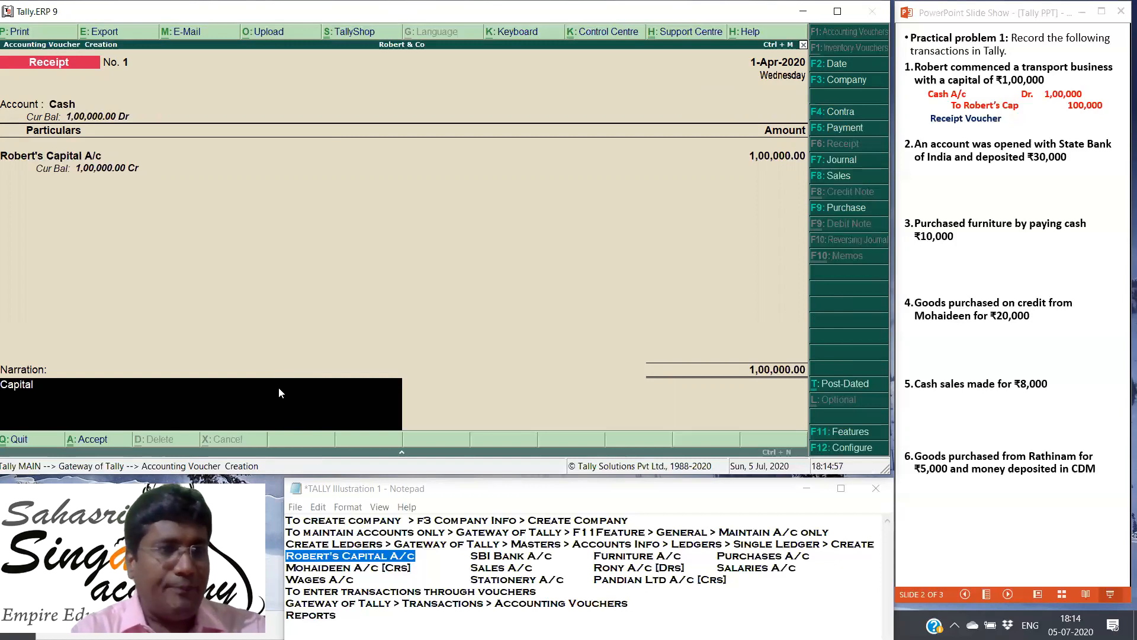
type(" Intro")
key("BackSpace")
type("roduce")
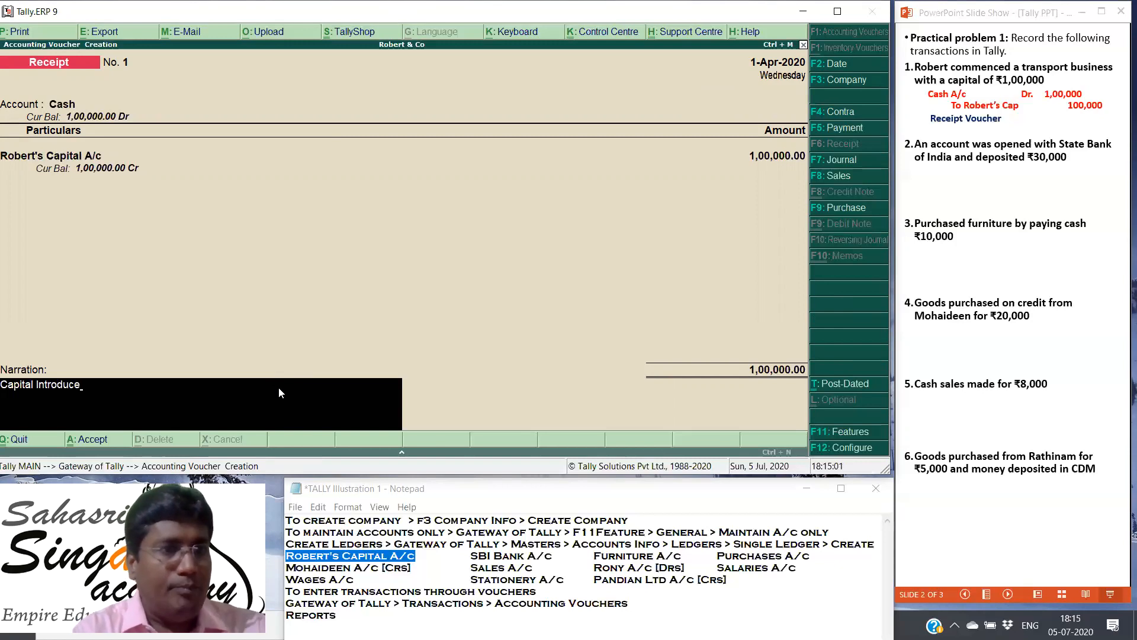
type("d")
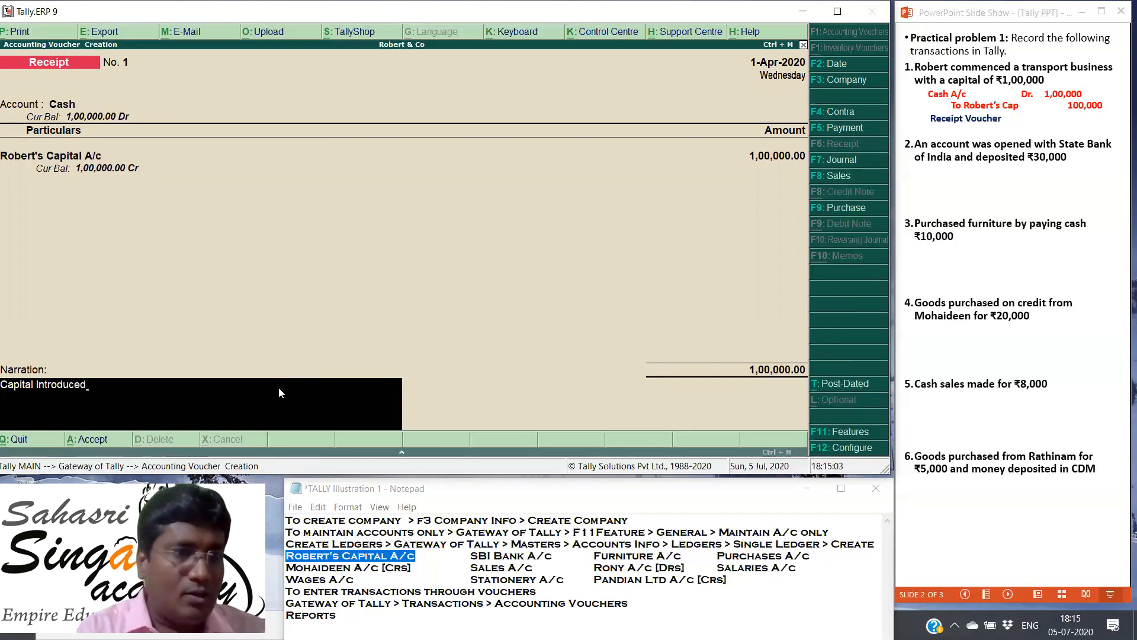
key("Return")
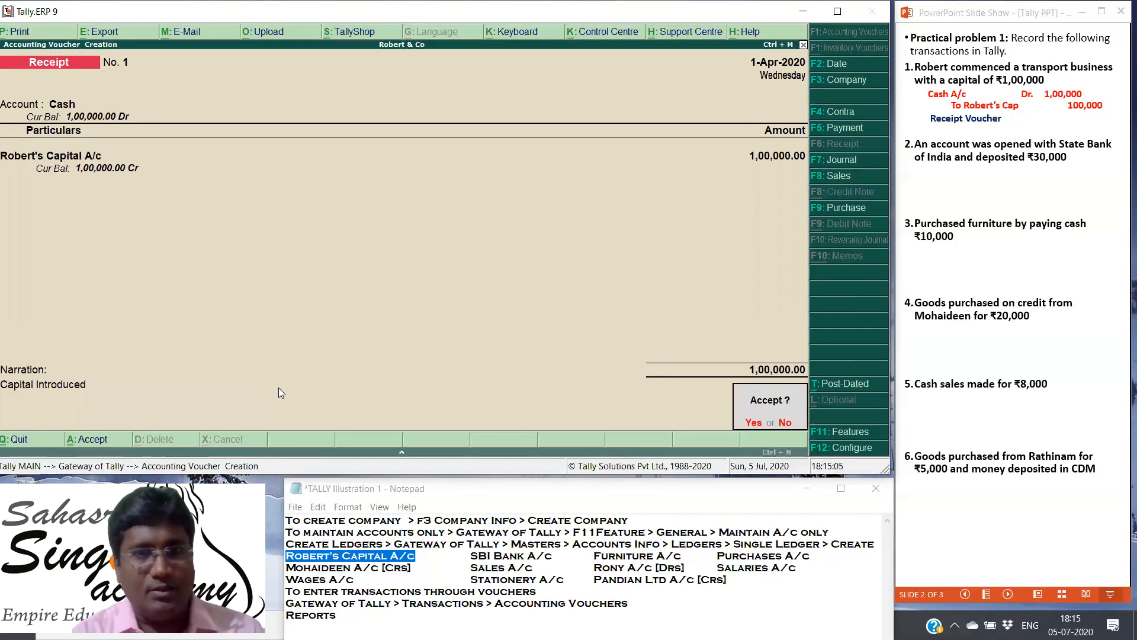
key("Return")
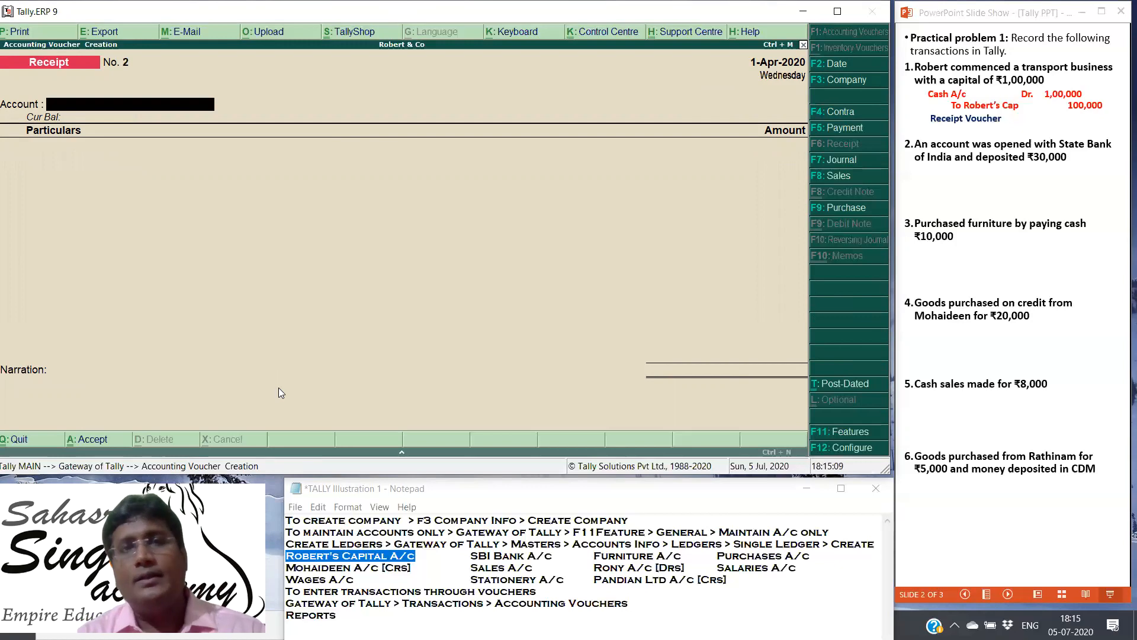
Step: Reveal the second transaction's journal entry in the PowerPoint slide show and start a contra voucher in Tally with SBI Bank A/c as its account
left_click(968, 304)
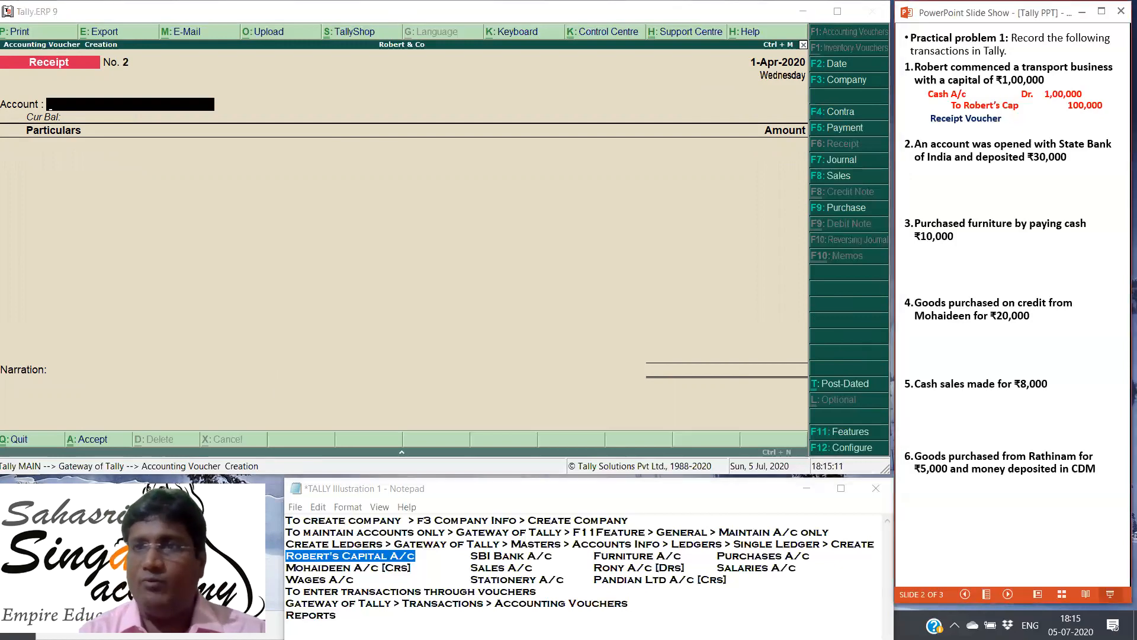
key("Right")
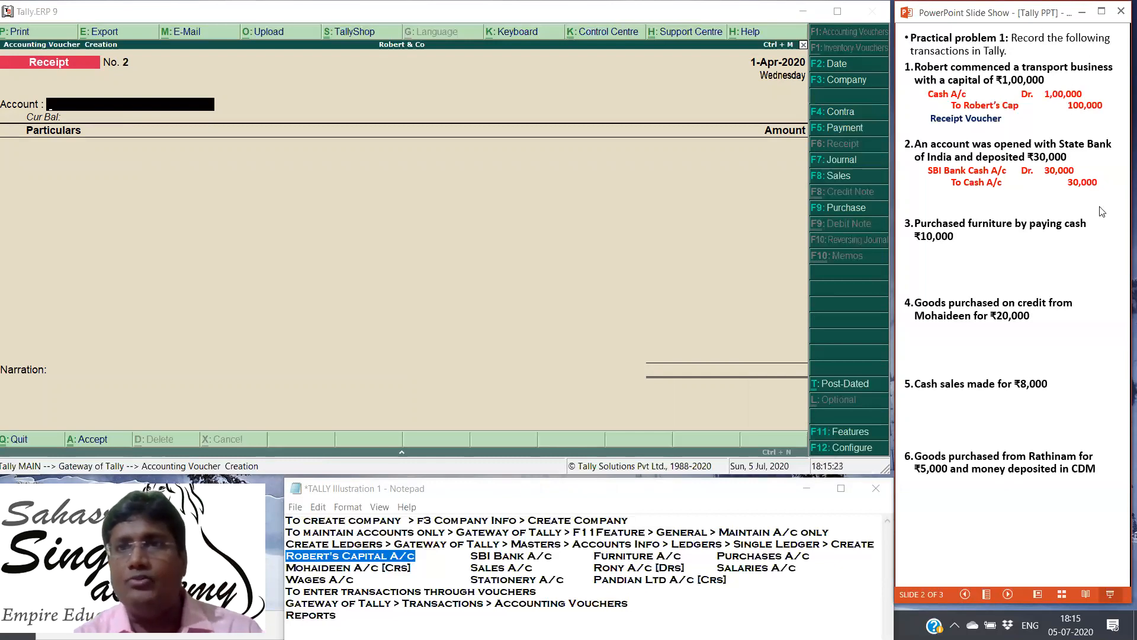
left_click(844, 116)
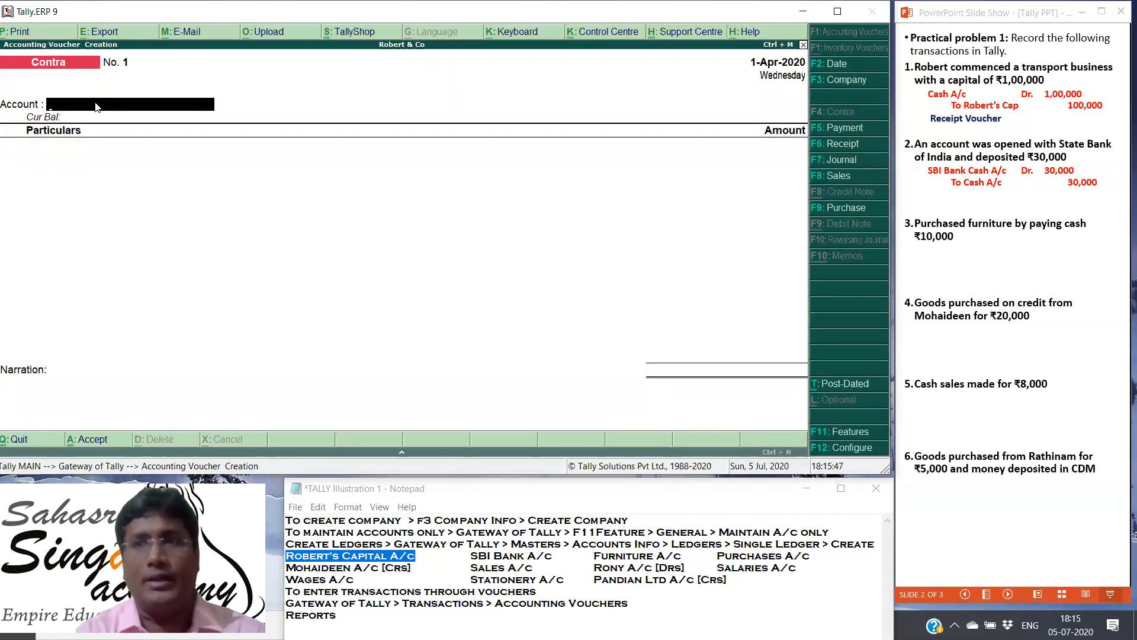
type("SBI")
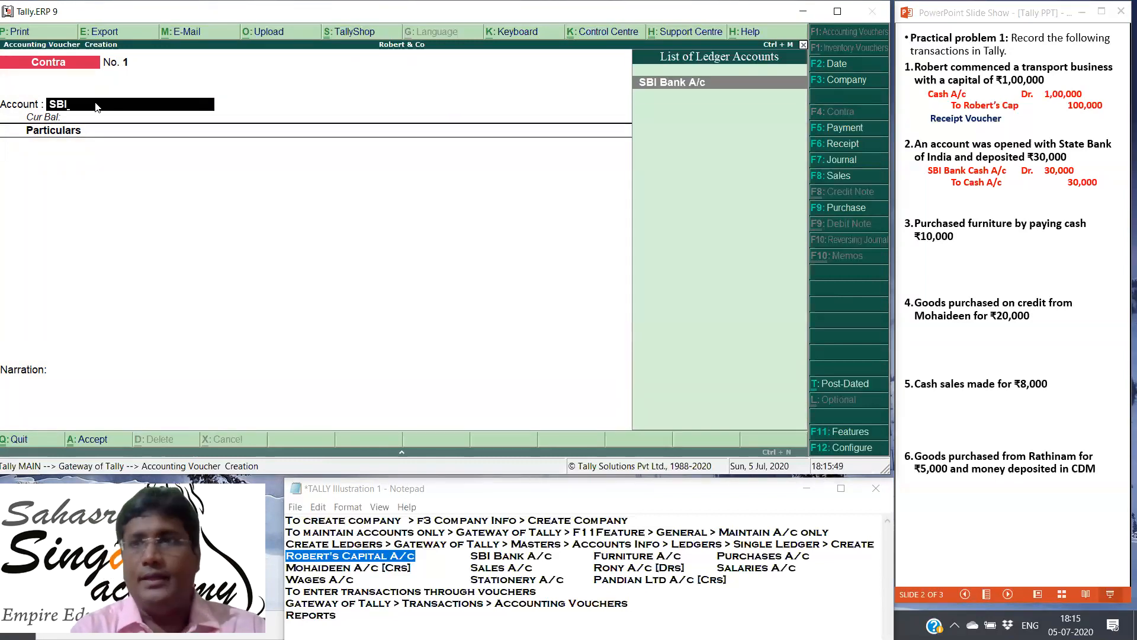
left_click(656, 85)
Step: Enter Cash as the contra voucher's particulars with an amount of 30000
type("Ca")
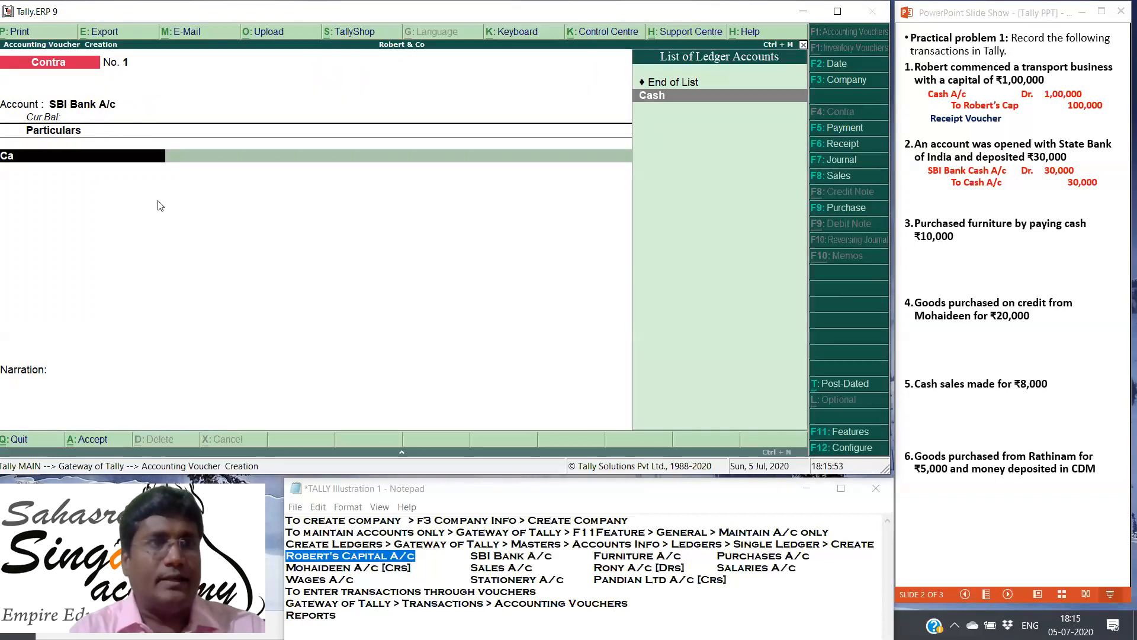
key("Return")
type("30000")
key("Return")
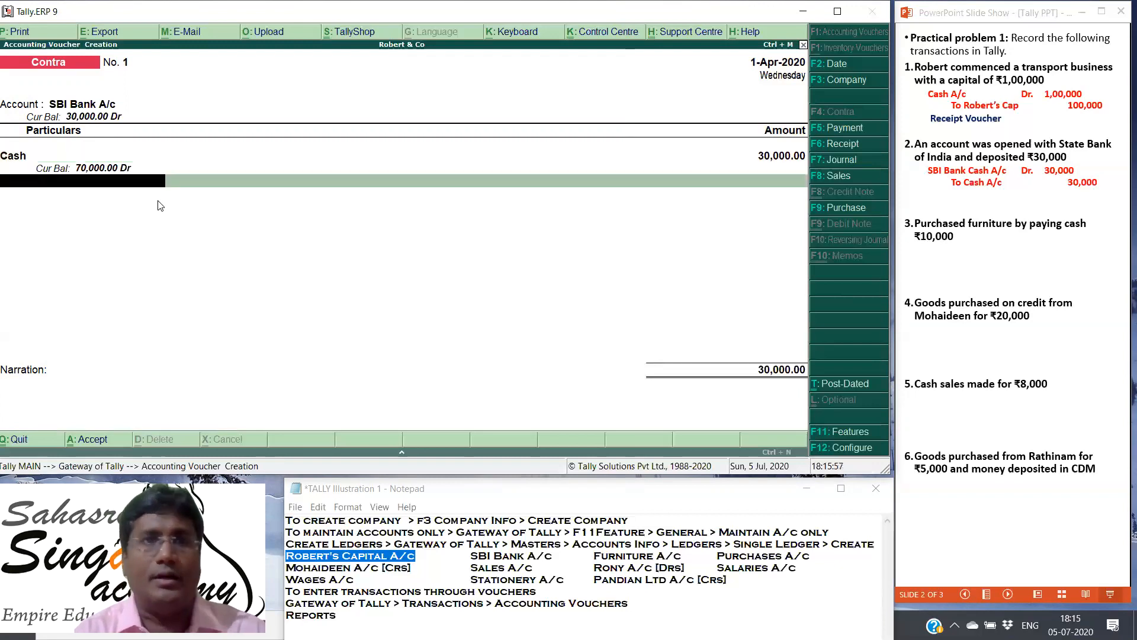
Step: Accept the SBI bank allocation as Cash without denominations, and save the contra voucher without a narration
key("Return")
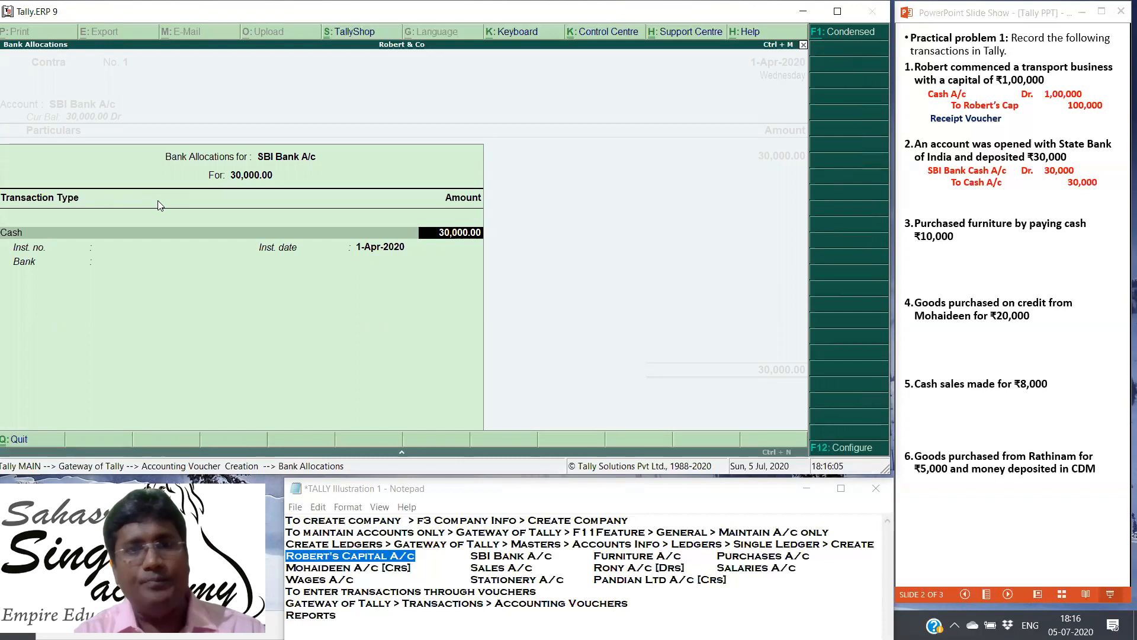
key("Return")
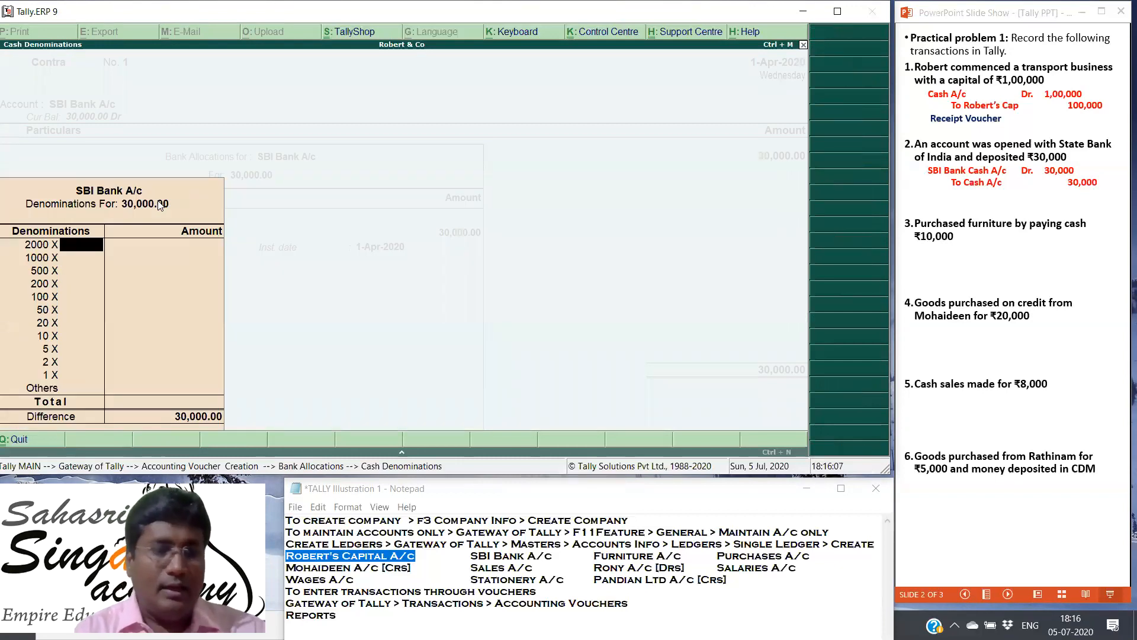
key("Escape")
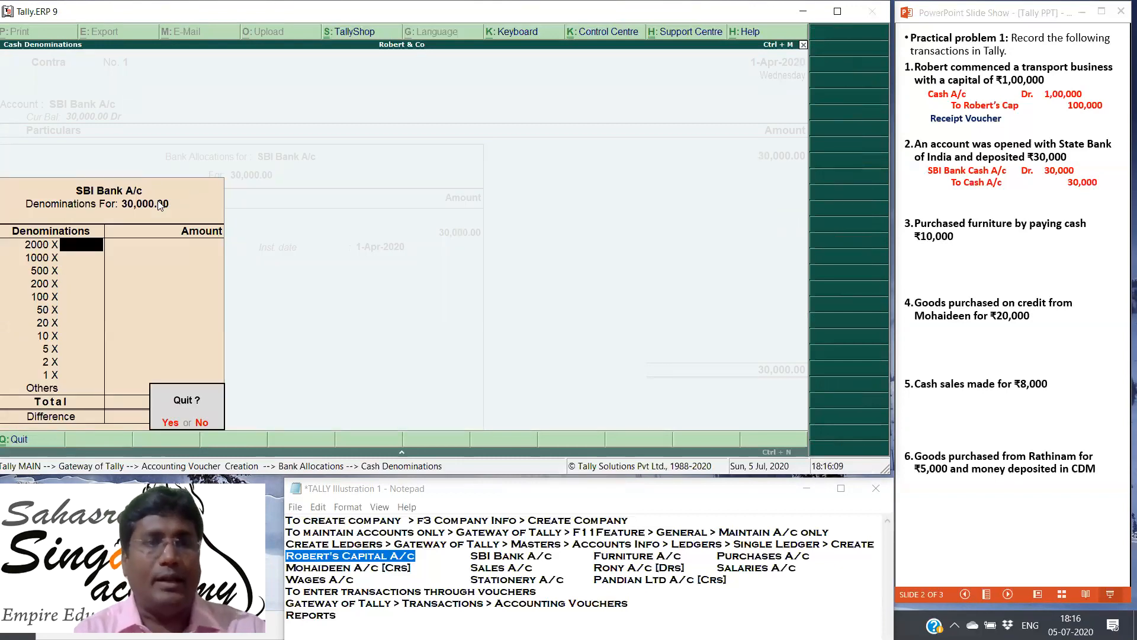
key("Return")
key("Return")
key("Return")
key("Return")
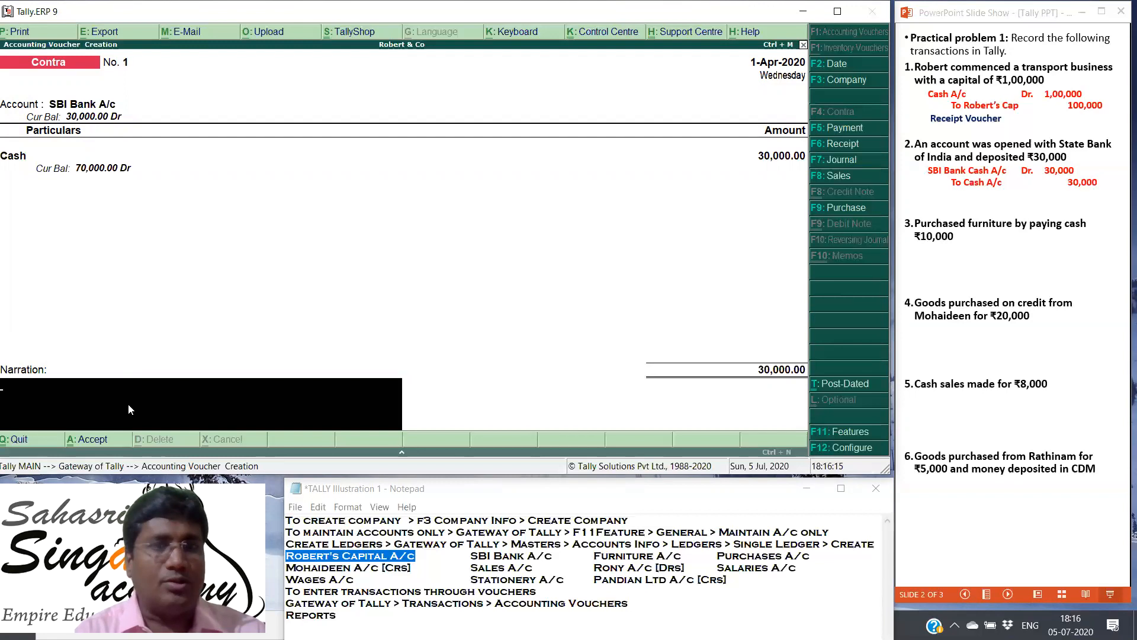
key("Return")
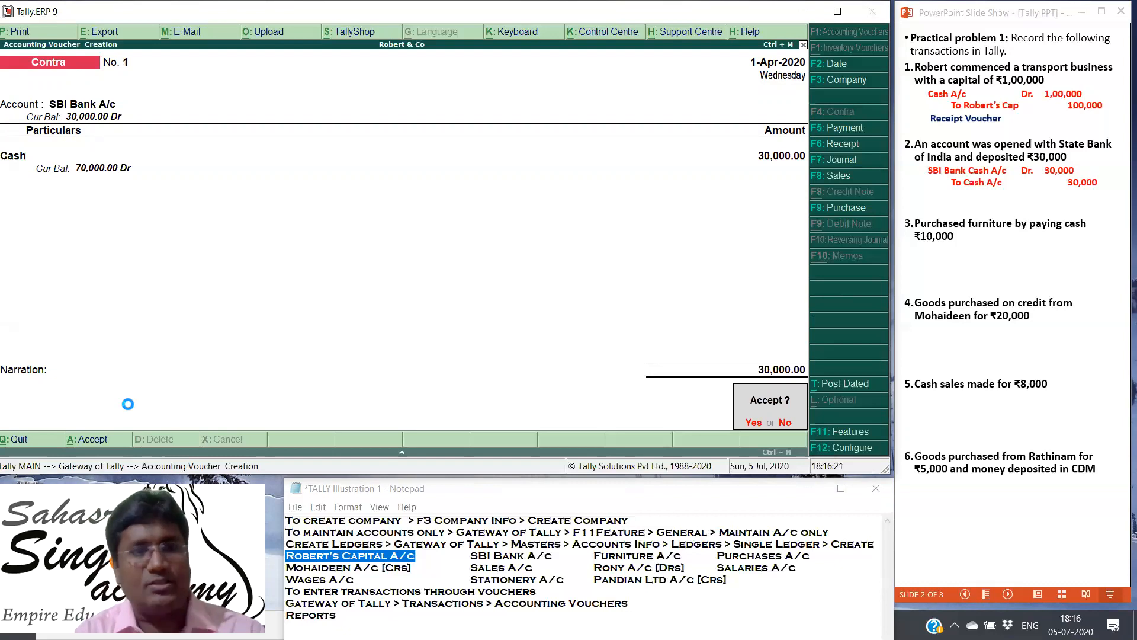
key("Return")
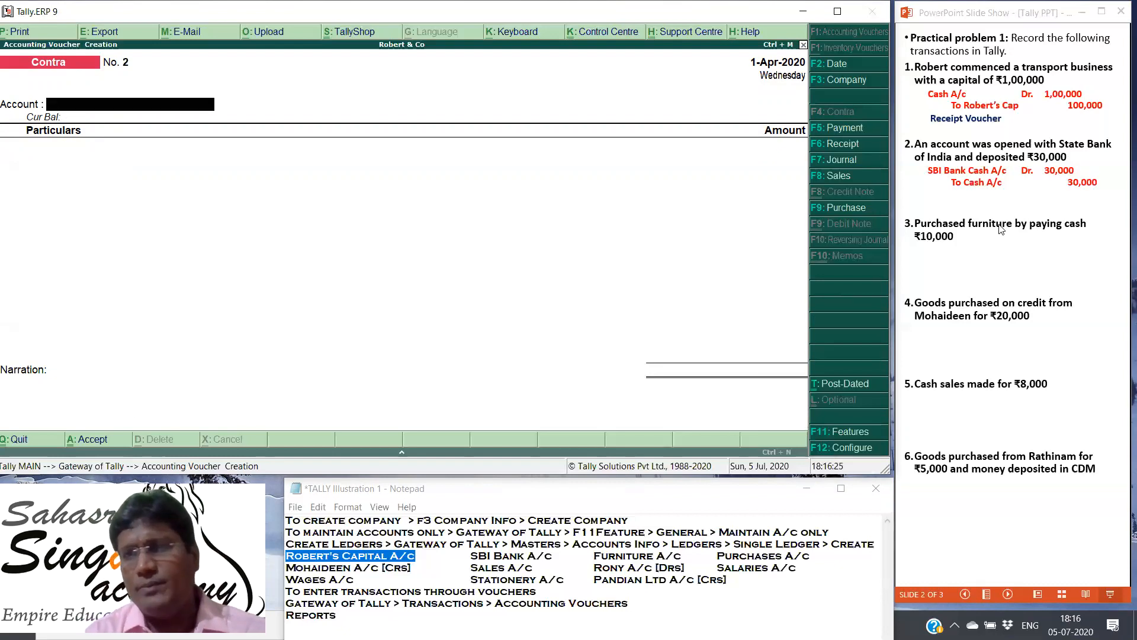
Step: Reveal the contra voucher type and the furniture purchase's journal entry in the PowerPoint slide show, and start a Tally payment voucher with account Cash
left_click(977, 218)
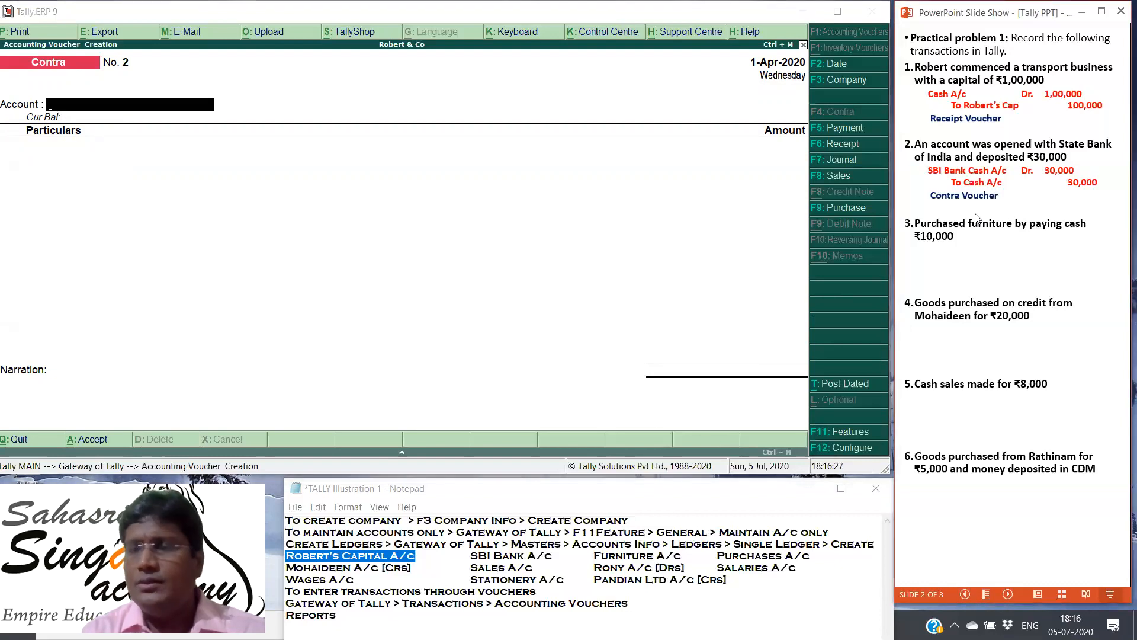
left_click(975, 218)
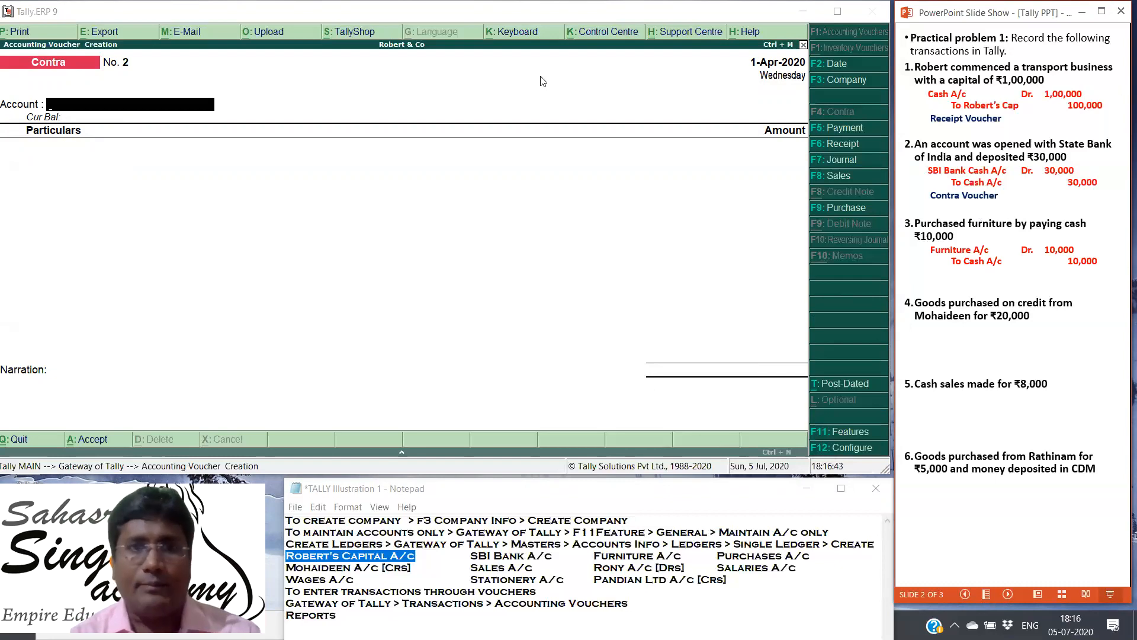
left_click(842, 129)
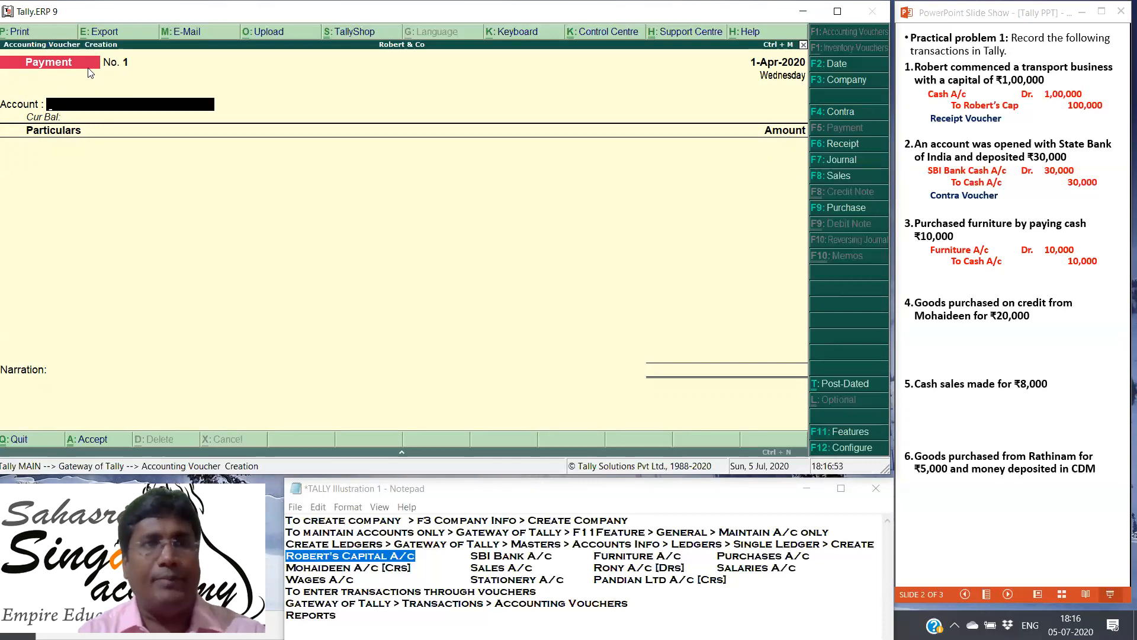
left_click(91, 107)
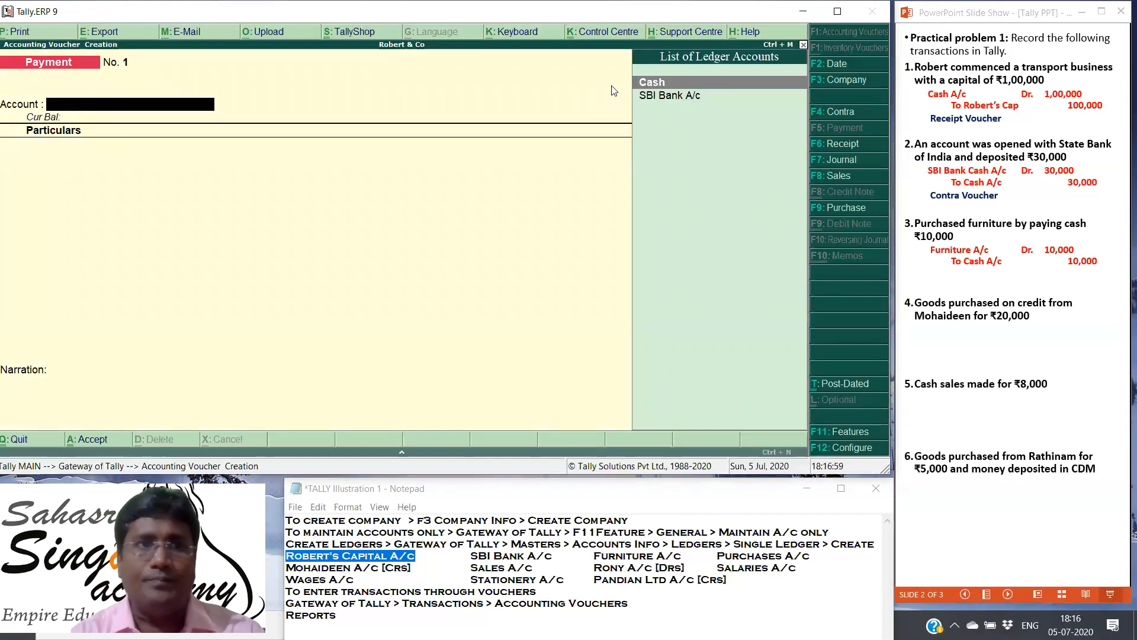
left_click(658, 83)
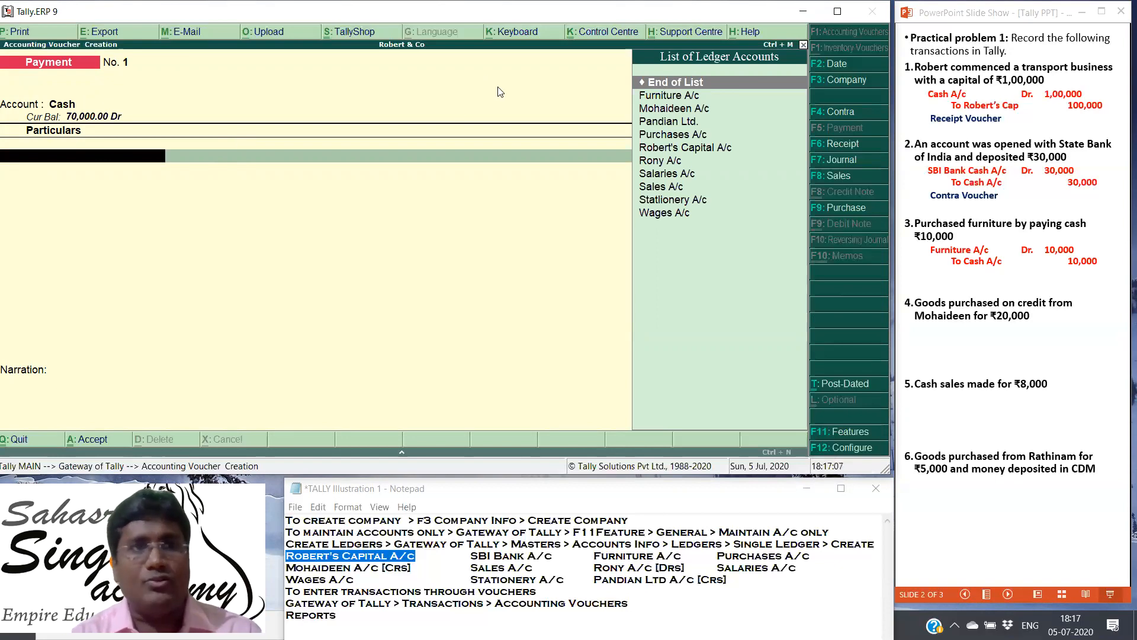
Step: Enter Furniture A/c with an amount of 10000 in the payment voucher and save it without a narration
left_click(674, 97)
key("Return")
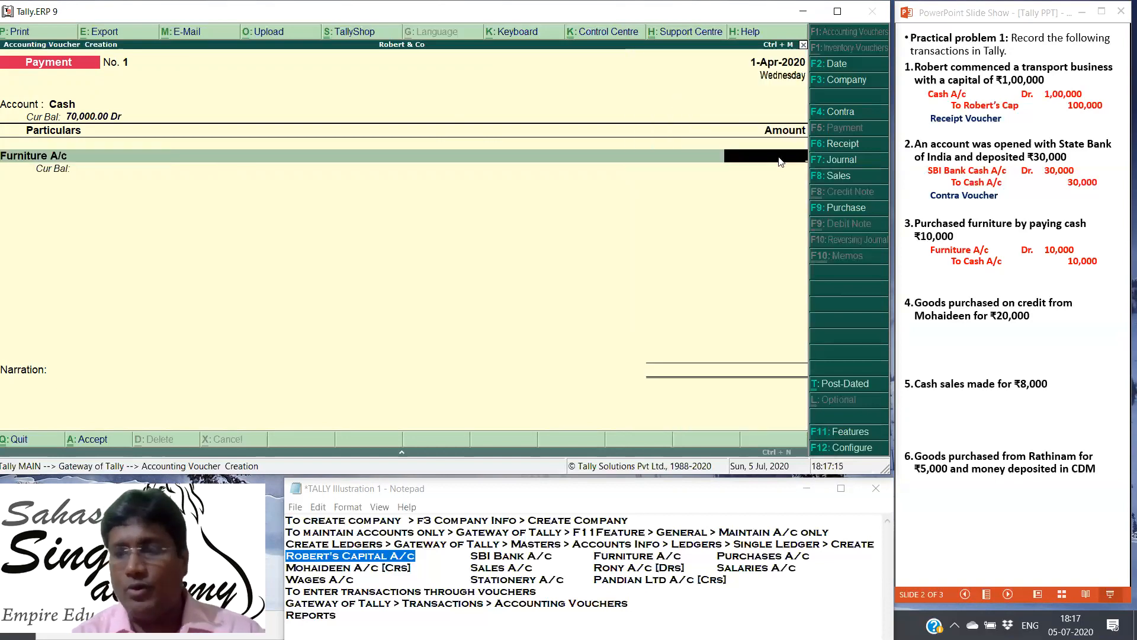
type("10000")
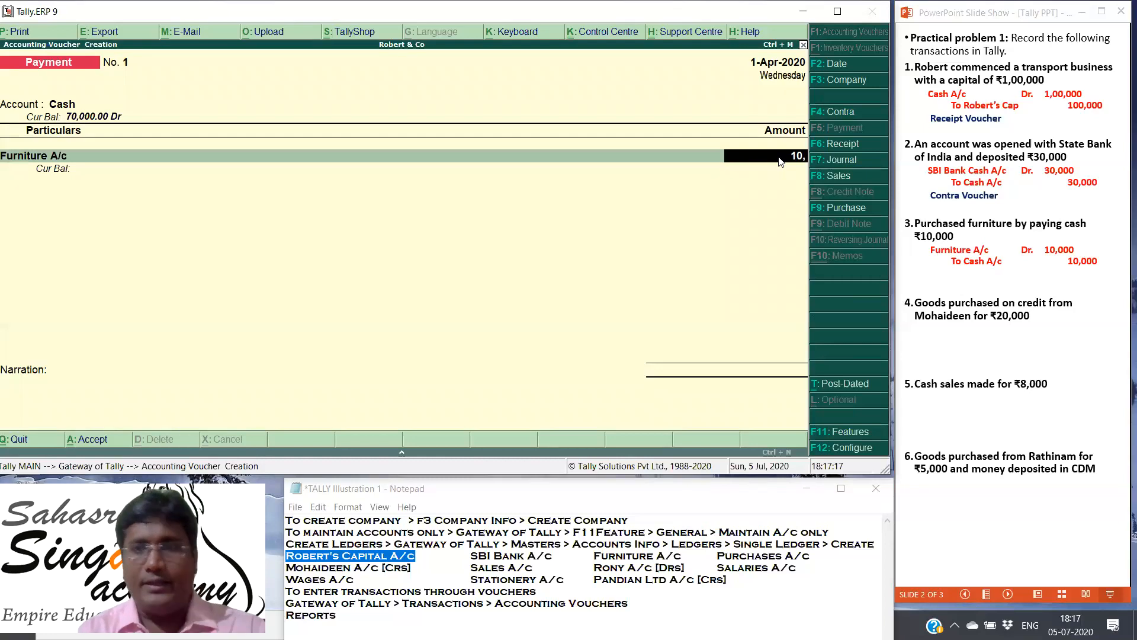
key("Return")
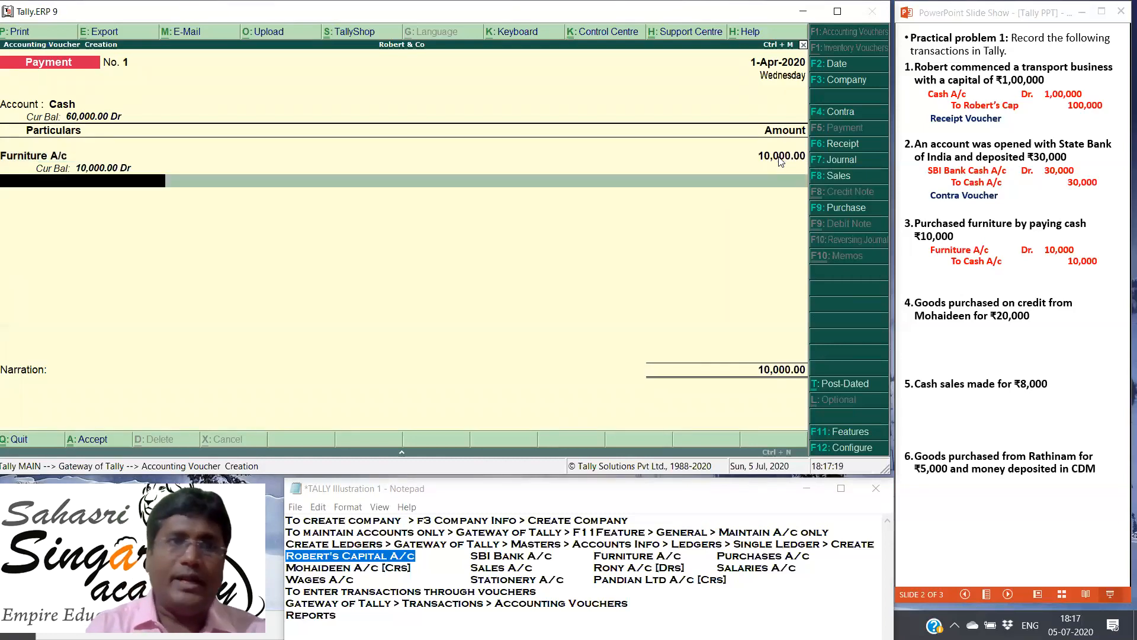
key("Return")
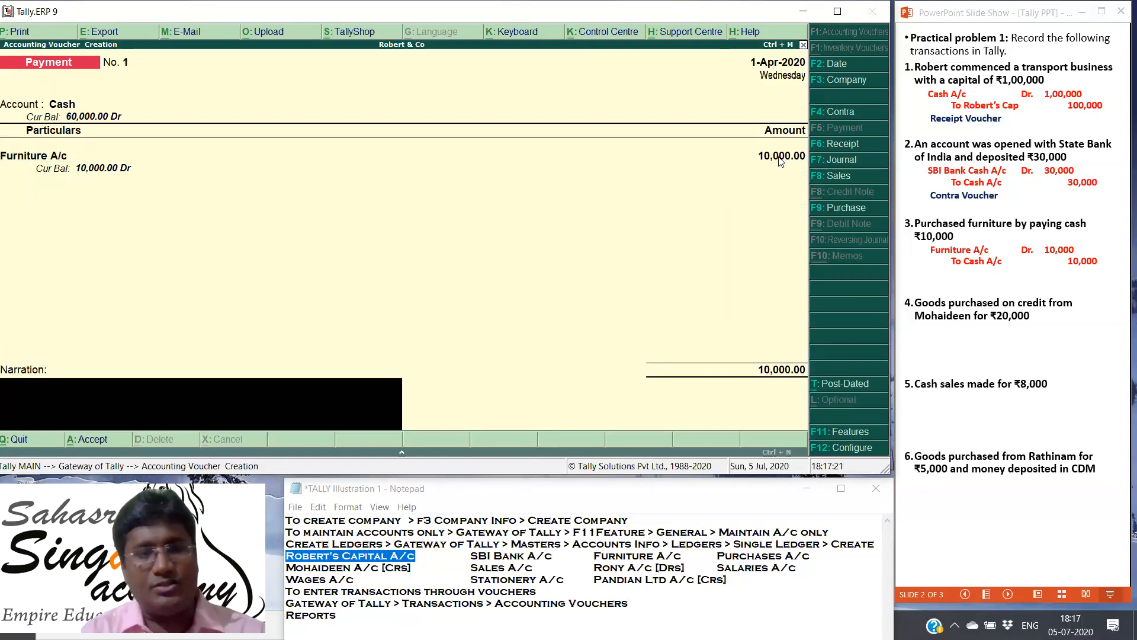
key("Return")
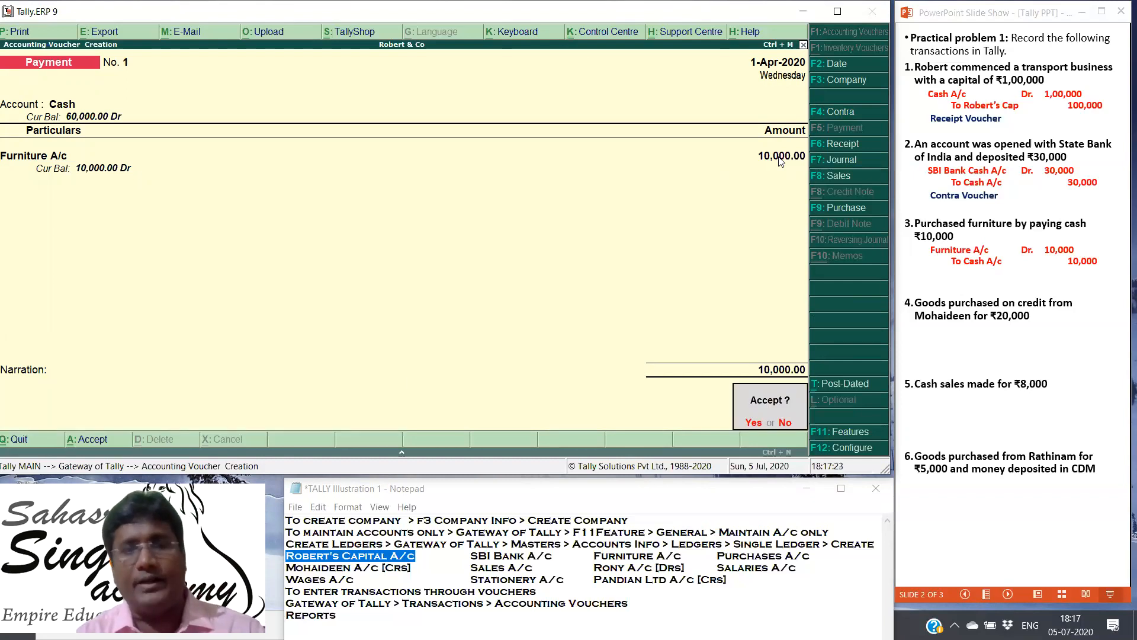
key("Return")
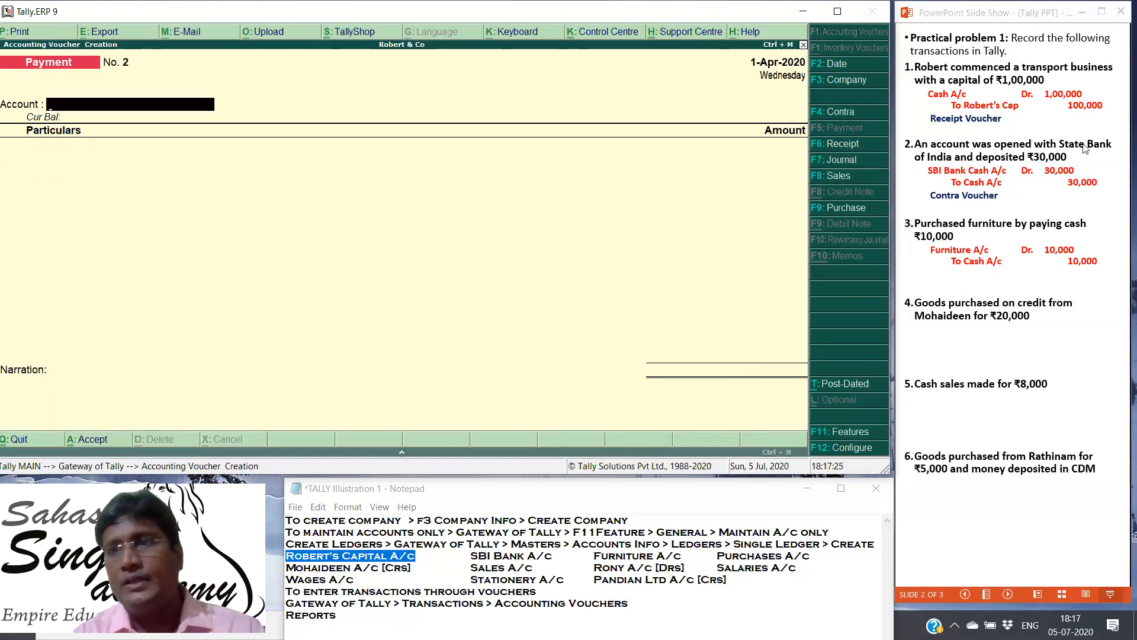
Step: In the PowerPoint slide show, reveal the third transaction's voucher type and the fourth transaction's journal entry
left_click(996, 262)
left_click(996, 262)
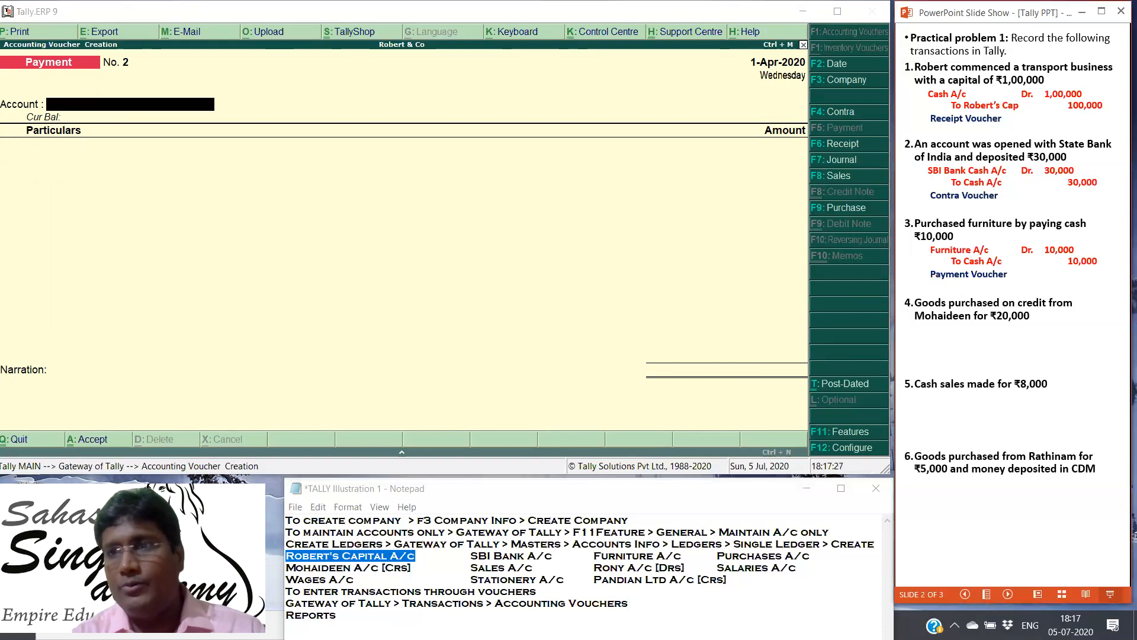
key("Right")
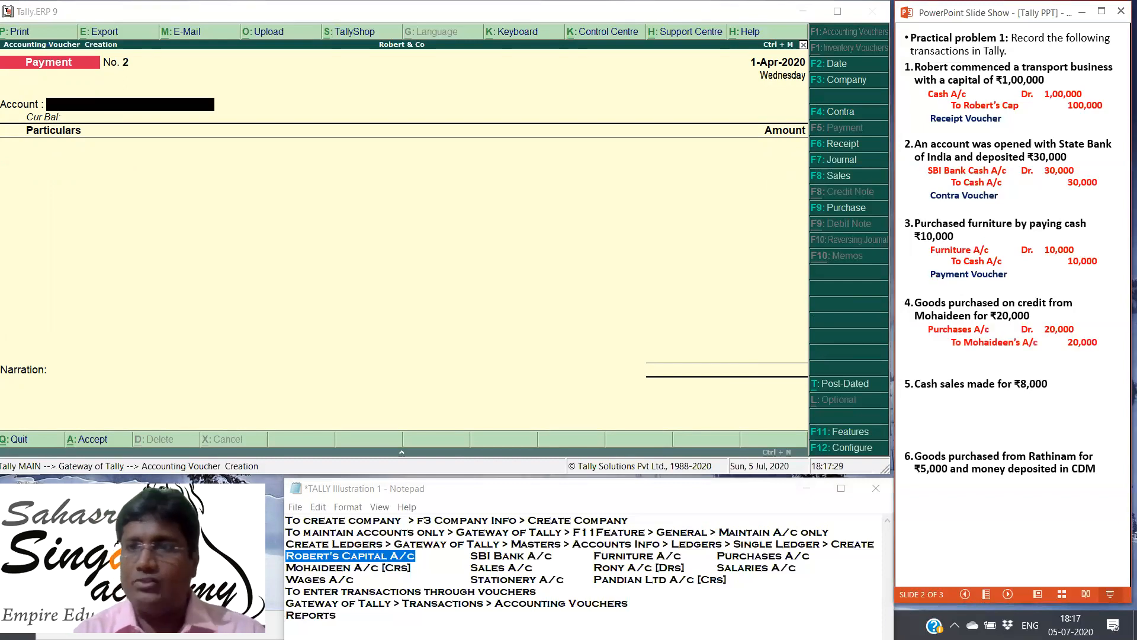
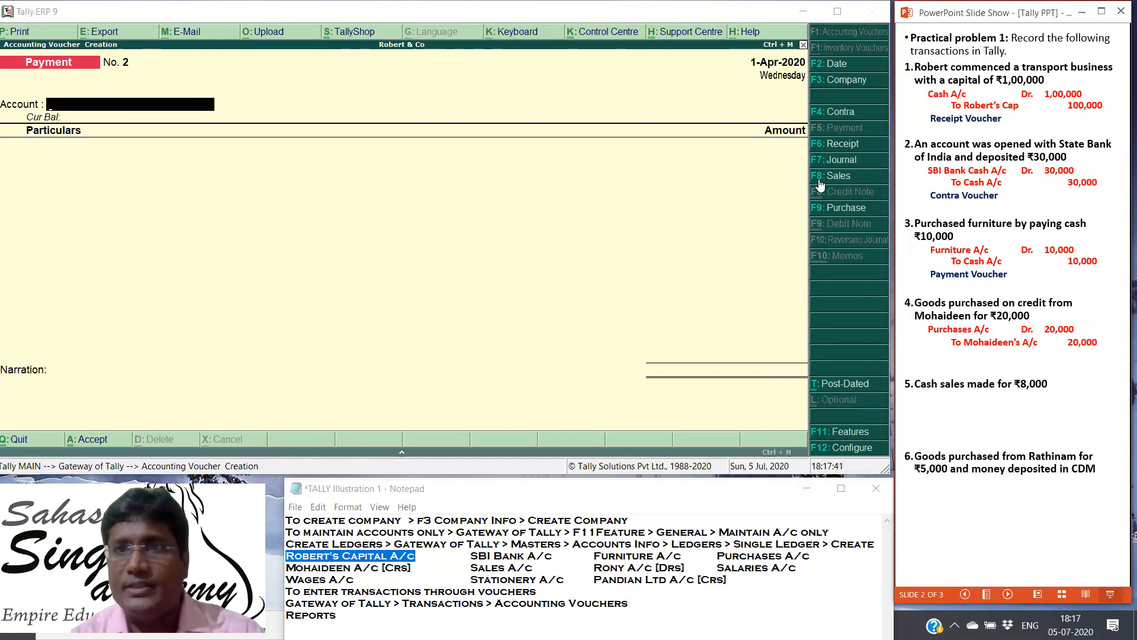
Step: Start a Tally purchase voucher with the fourth transaction's credit supplier as party account, leaving the invoice fields blank and the party details at defaults
left_click(841, 209)
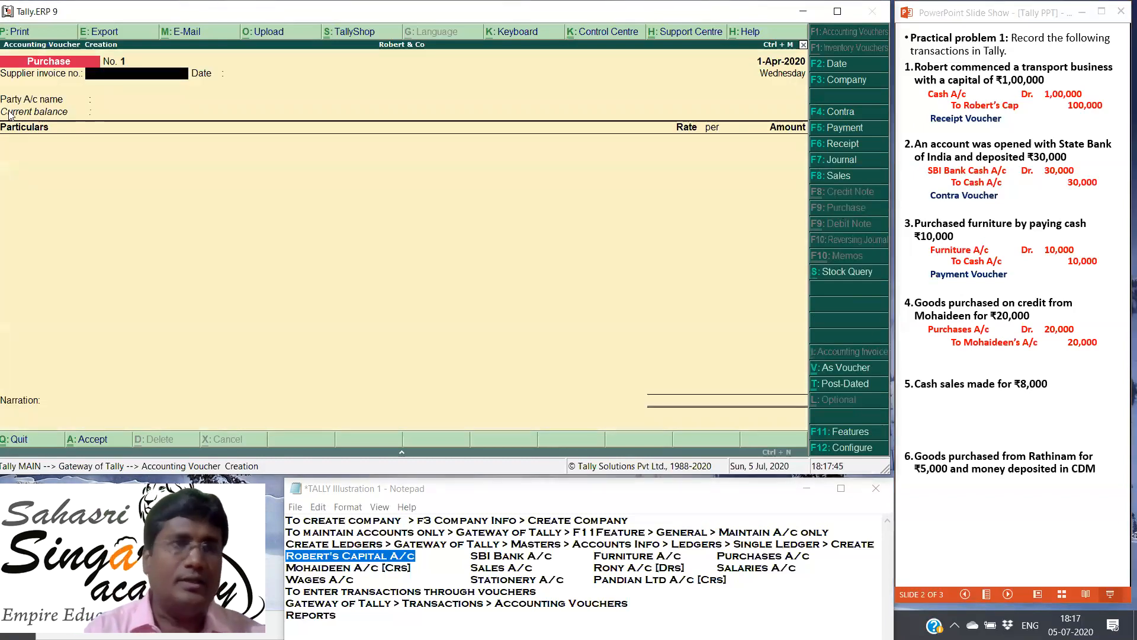
key("Return")
key("Return")
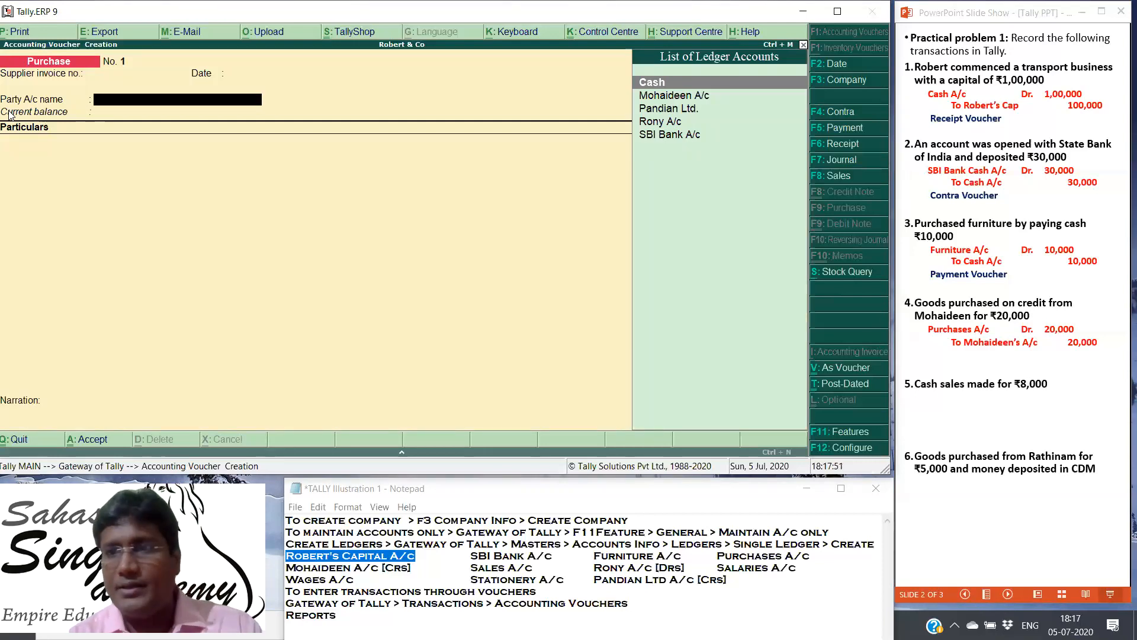
type("M")
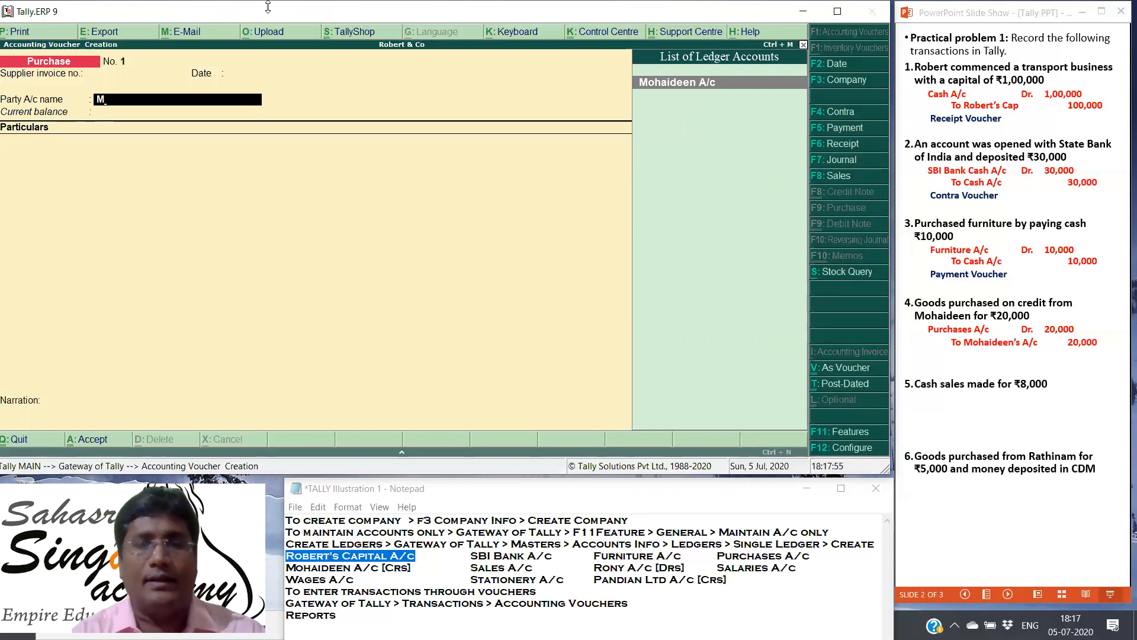
left_click(655, 87)
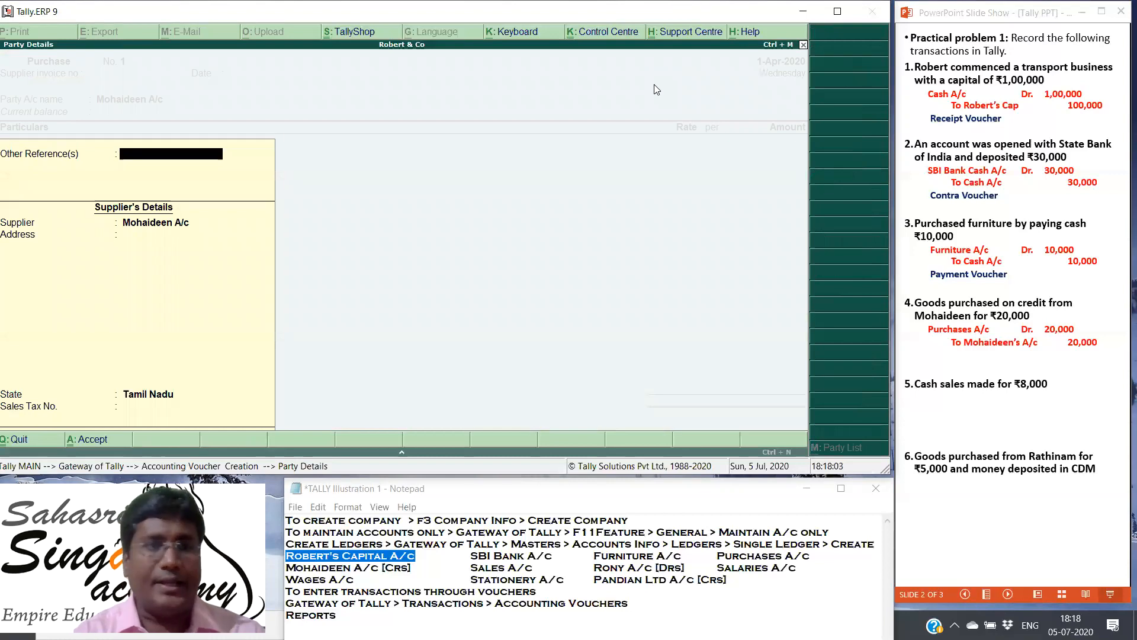
key("Return")
key("Return")
key("Return")
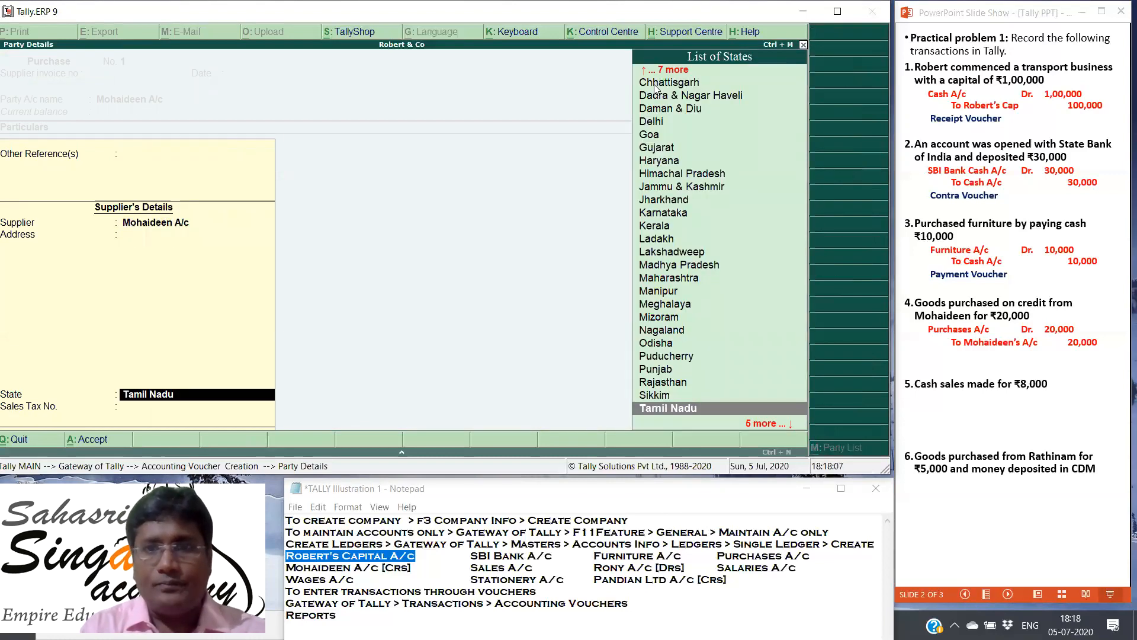
key("Return")
key("Return")
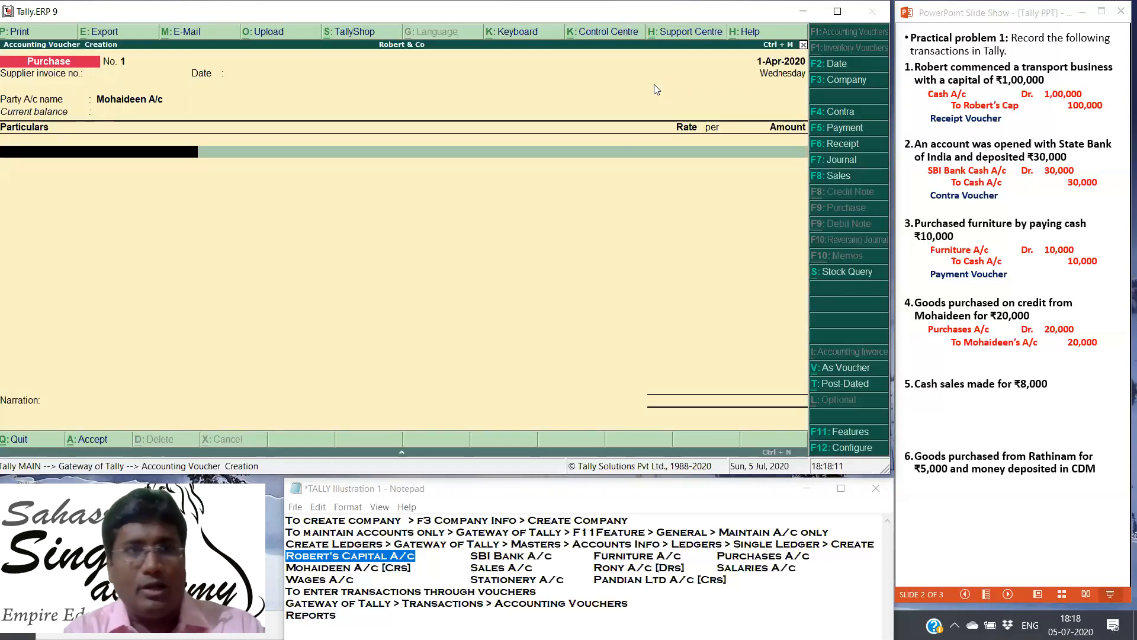
Step: Enter Purchases A/c with an amount of 20000 in the purchase voucher and save it without a narration
type("P")
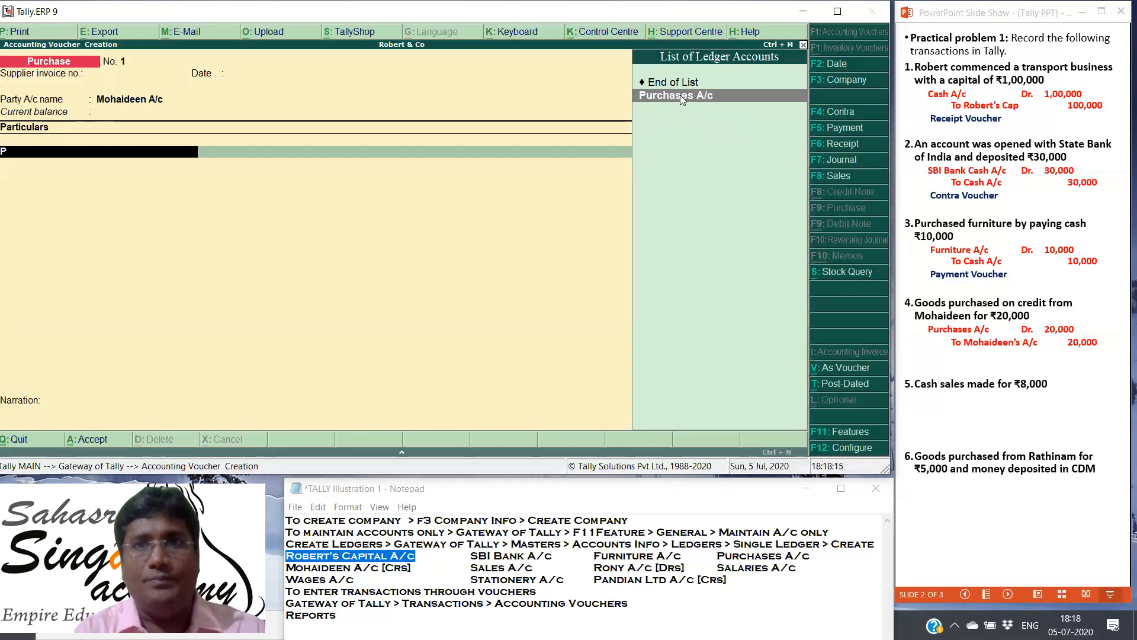
left_click(680, 95)
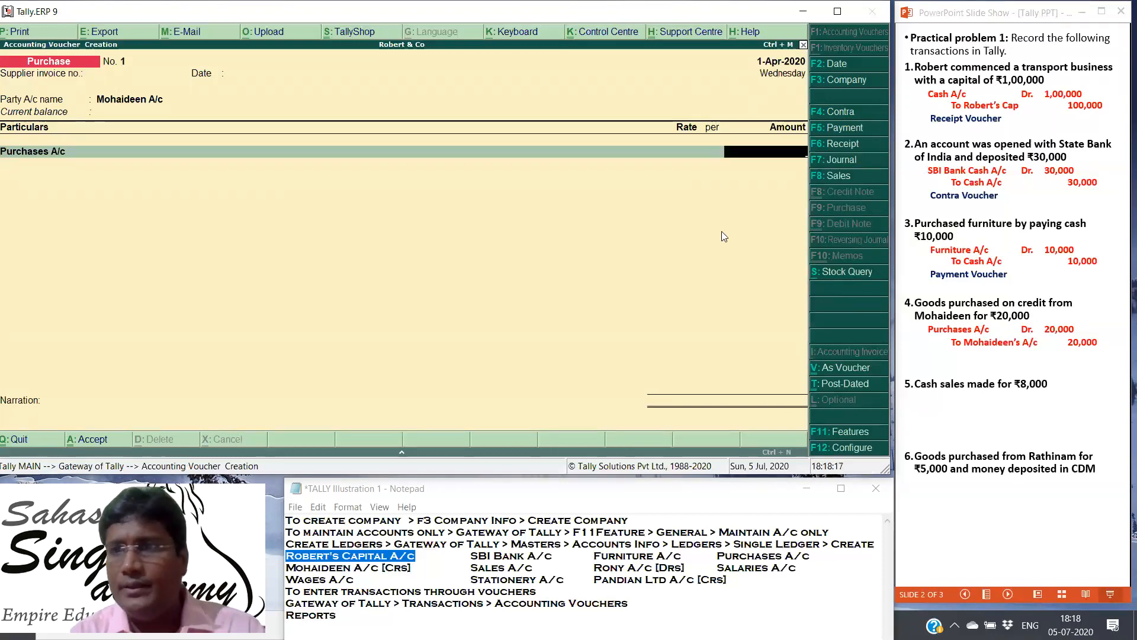
type("20000")
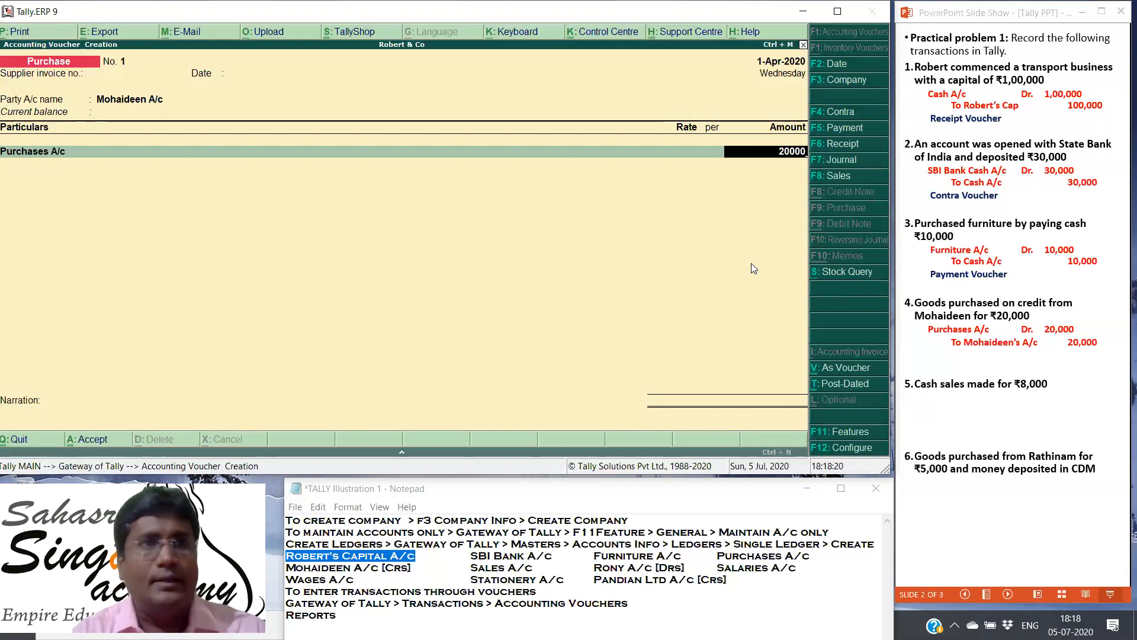
key("Return")
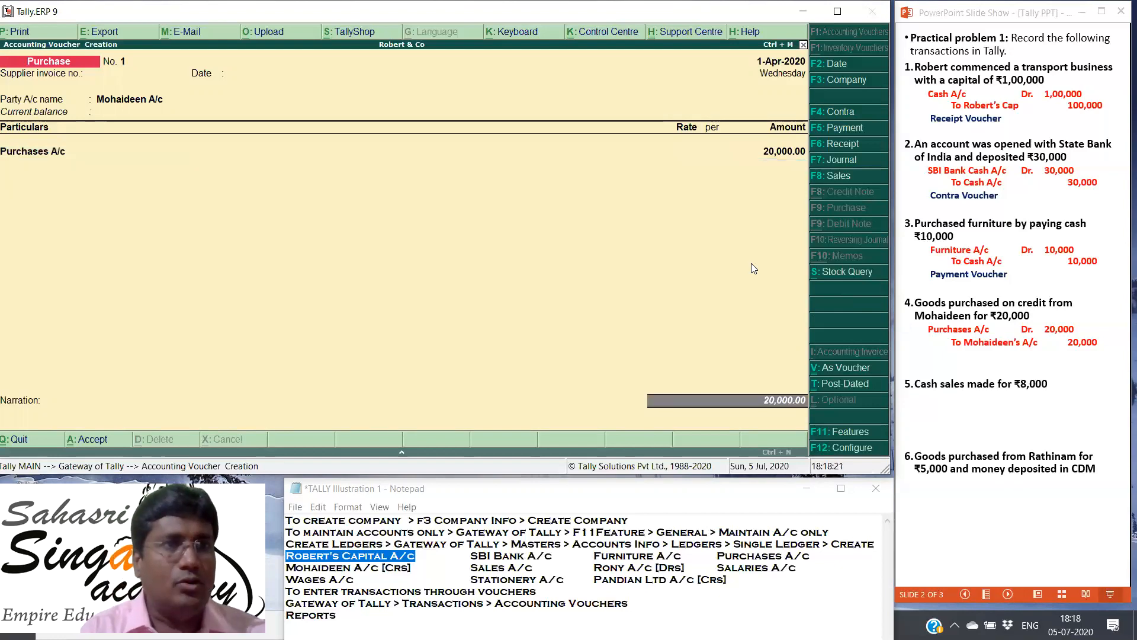
key("Return")
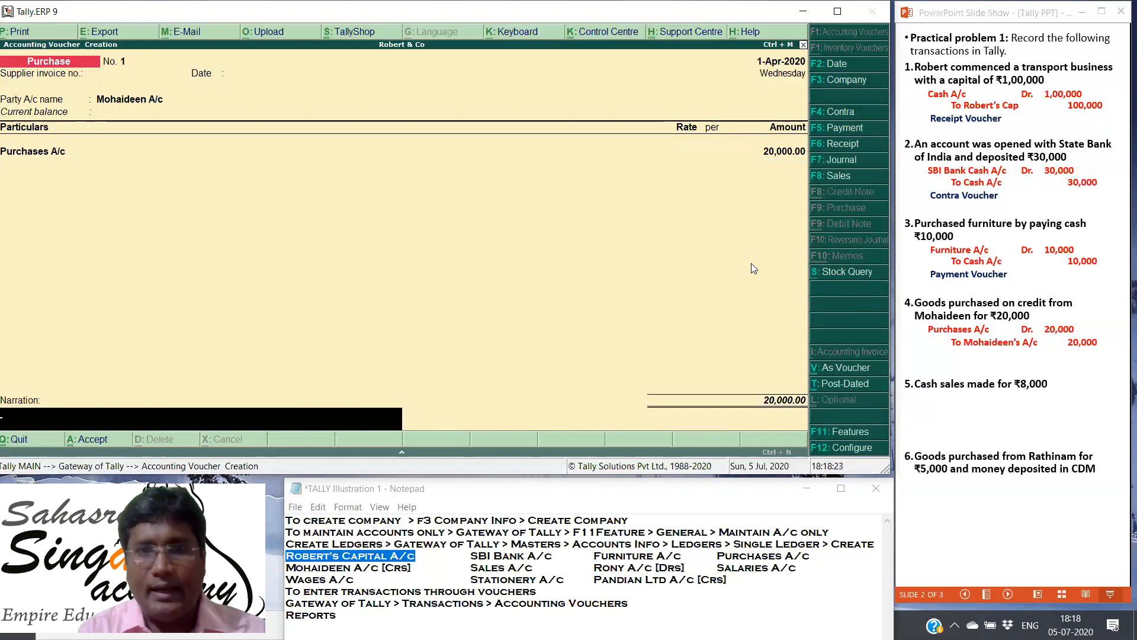
key("Return")
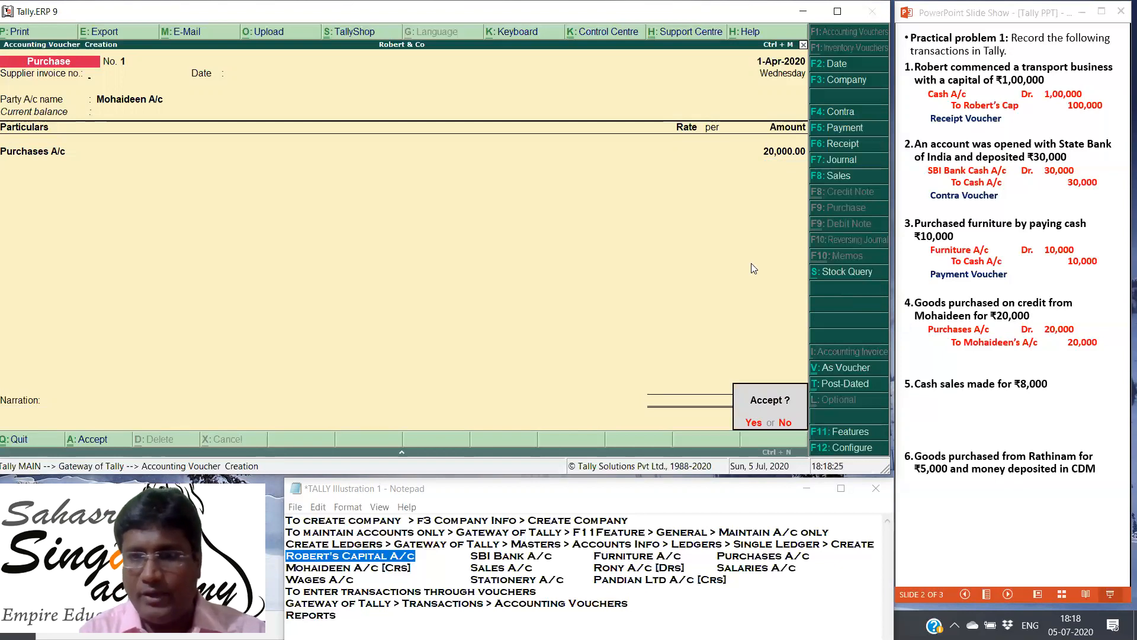
key("Return")
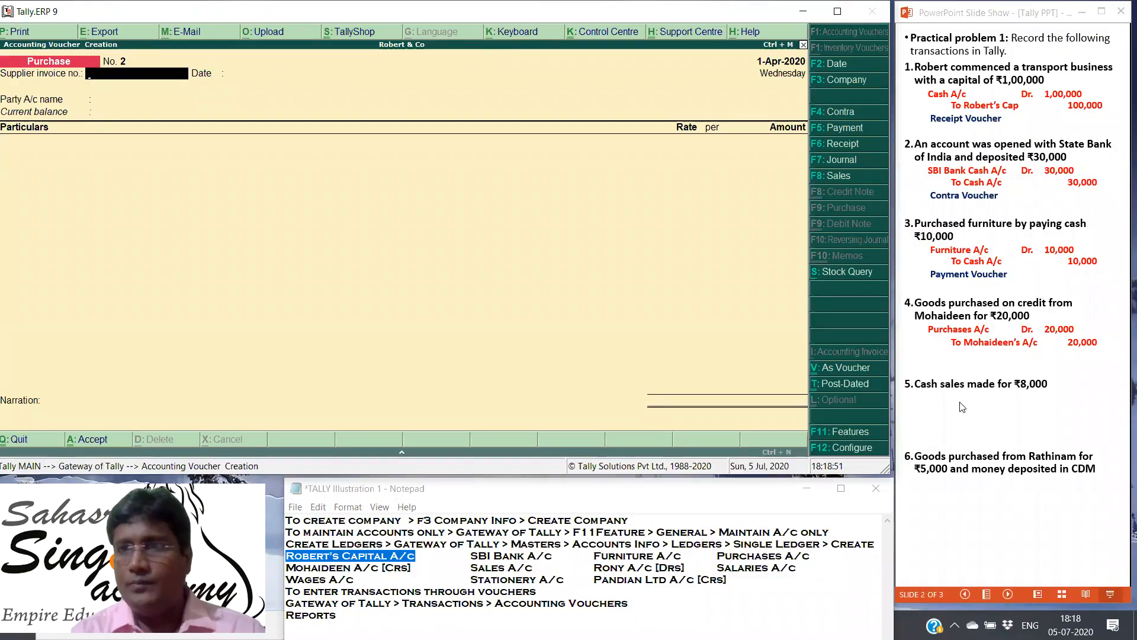
Step: In the PowerPoint slide show, reveal the fourth transaction's voucher type and the fifth transaction's journal entry and voucher type
left_click(974, 366)
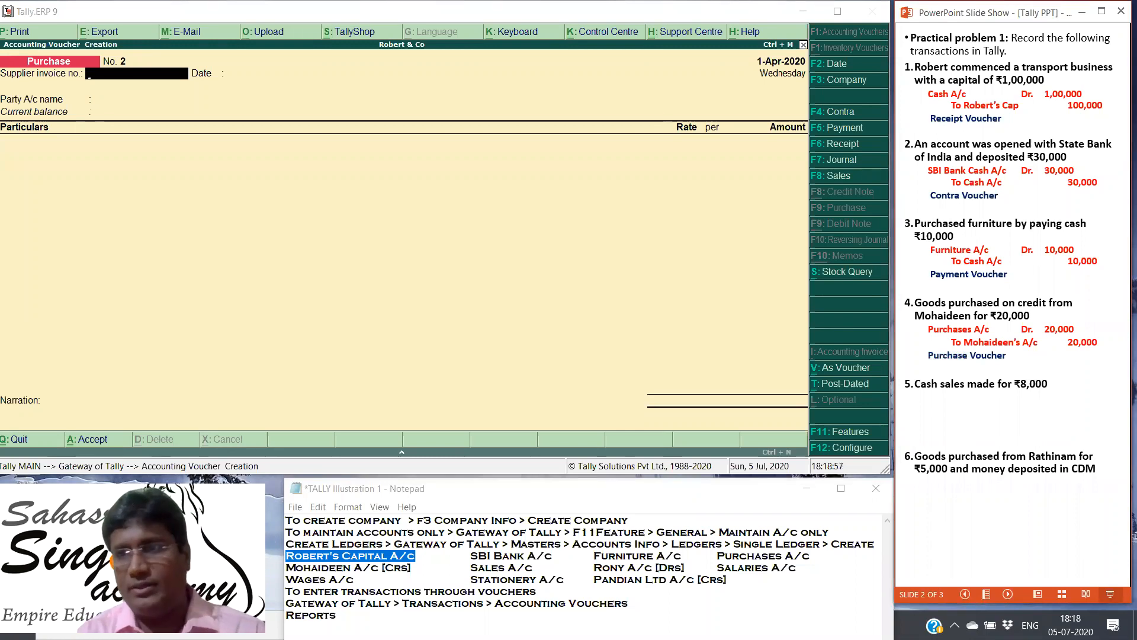
key("Right")
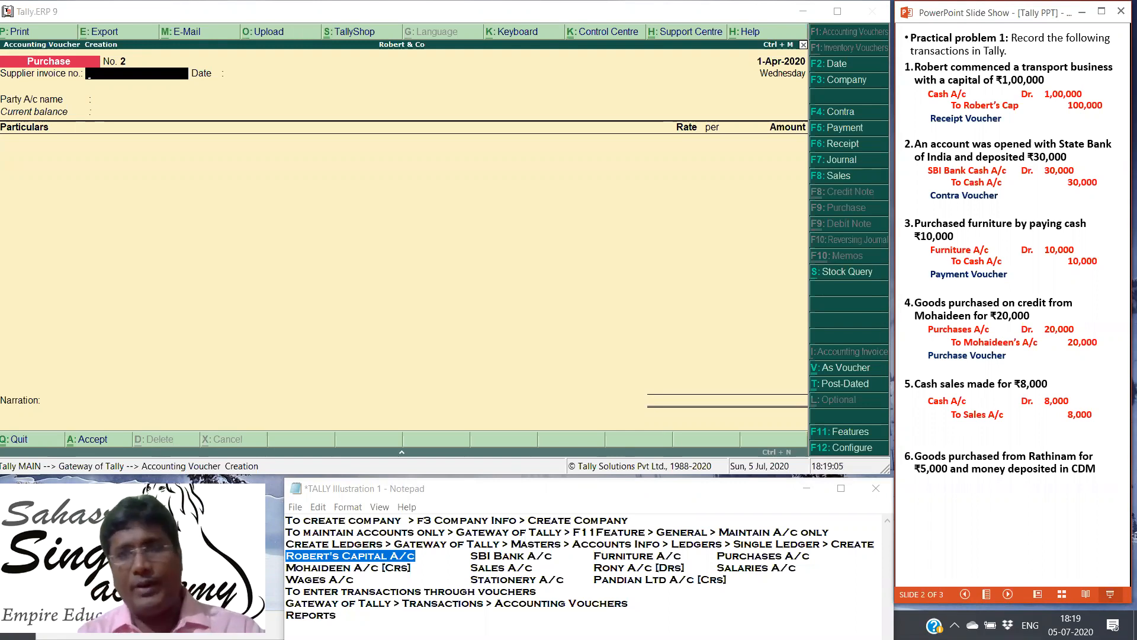
key("Right")
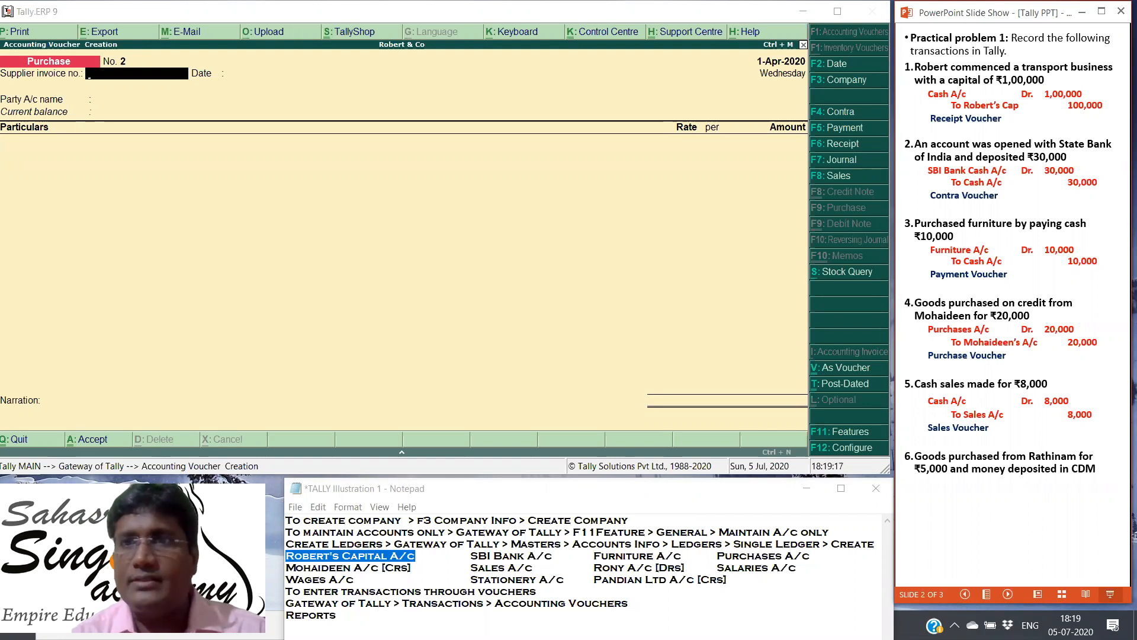
Step: Start a Tally sales voucher with Cash as party account, leaving the reference number blank and the party details at defaults
left_click(839, 178)
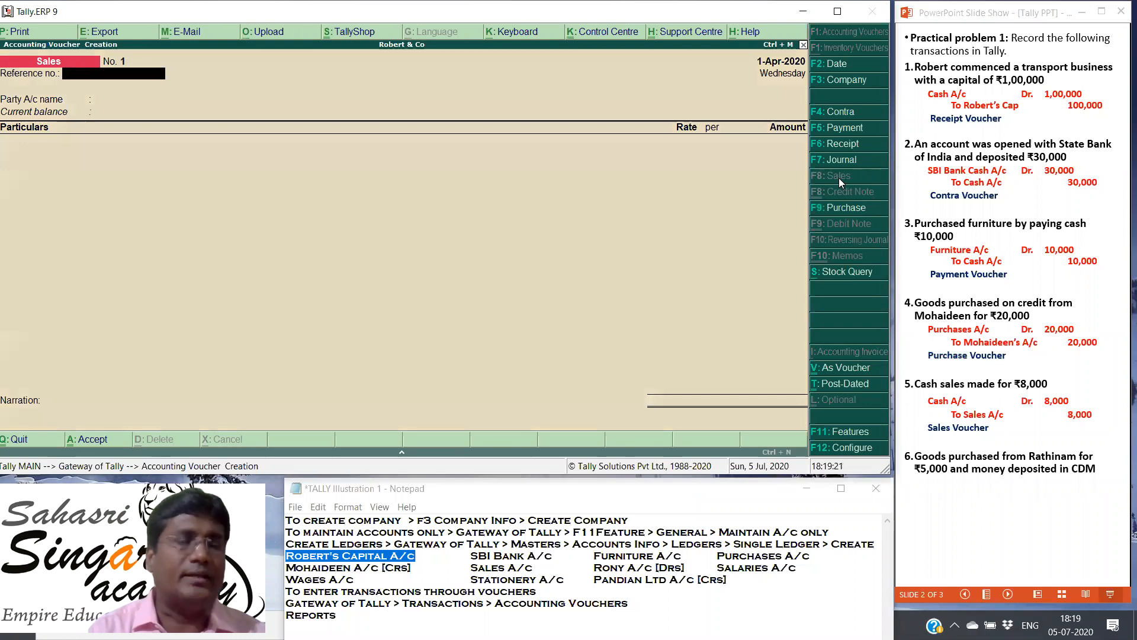
key("Return")
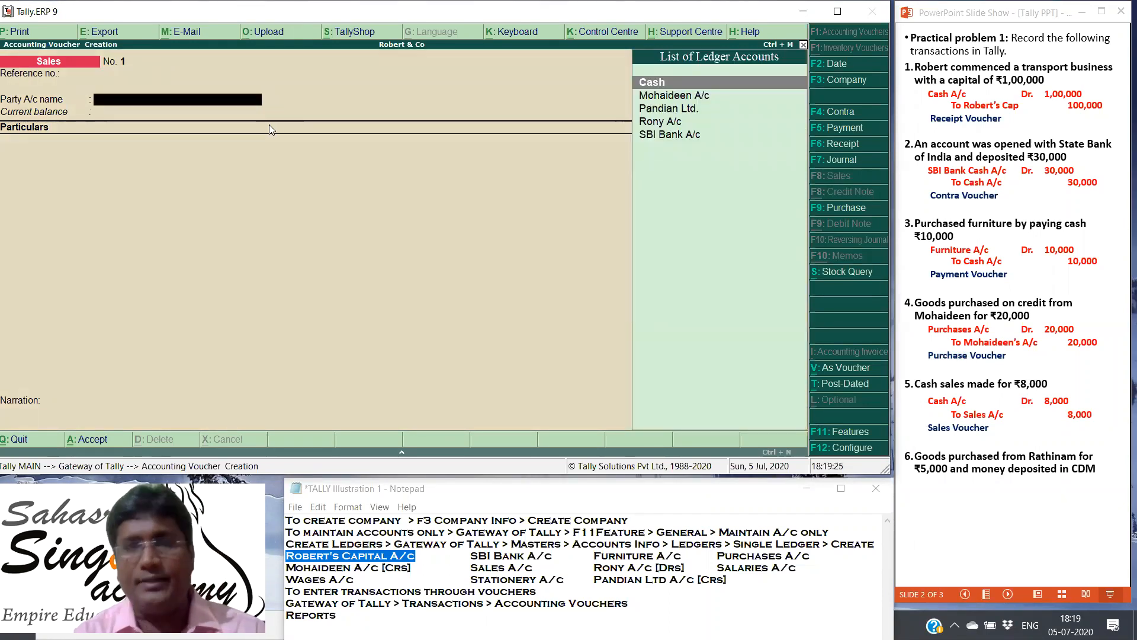
left_click(659, 85)
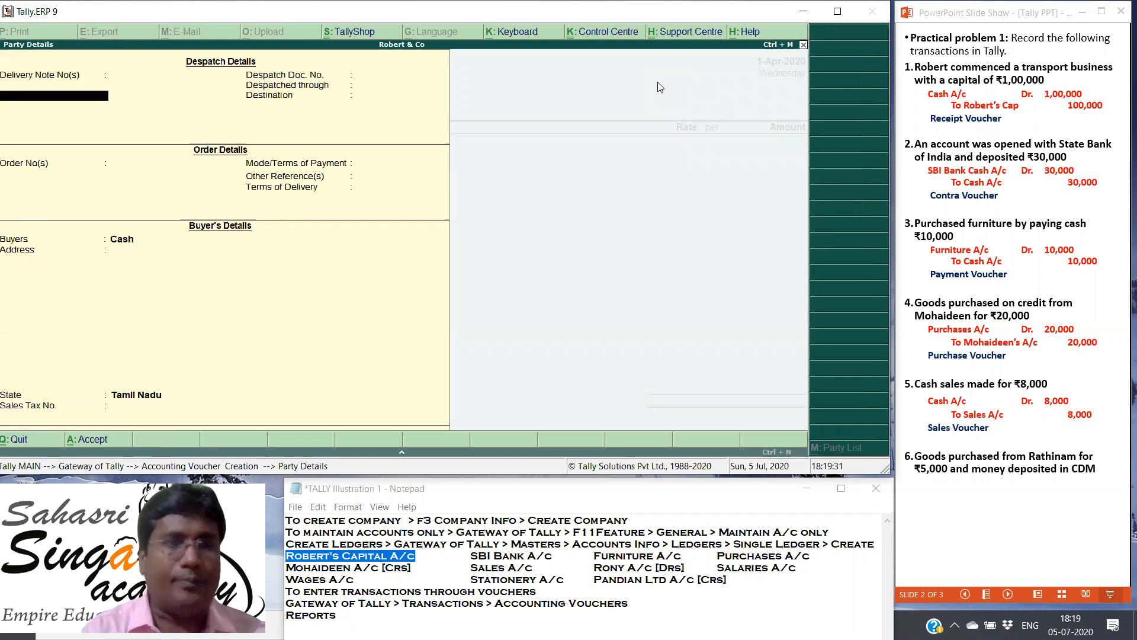
key("Return")
key("Return")
key("Return")
key("Return")
key("Return")
key("Return")
key("Return")
key("Return")
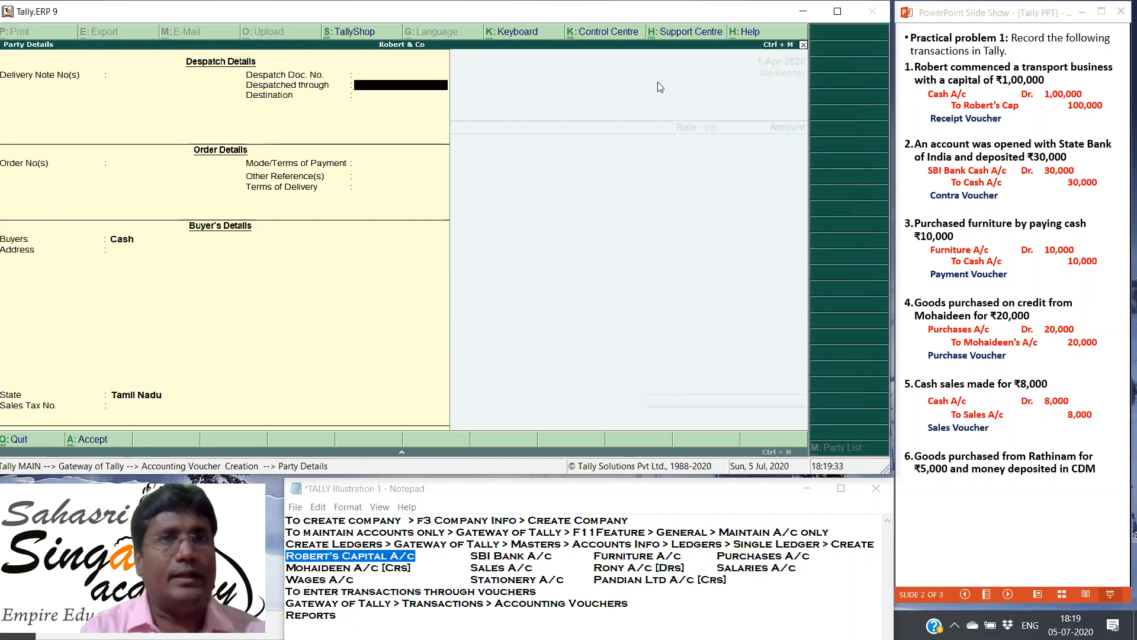
key("Return")
key("Return")
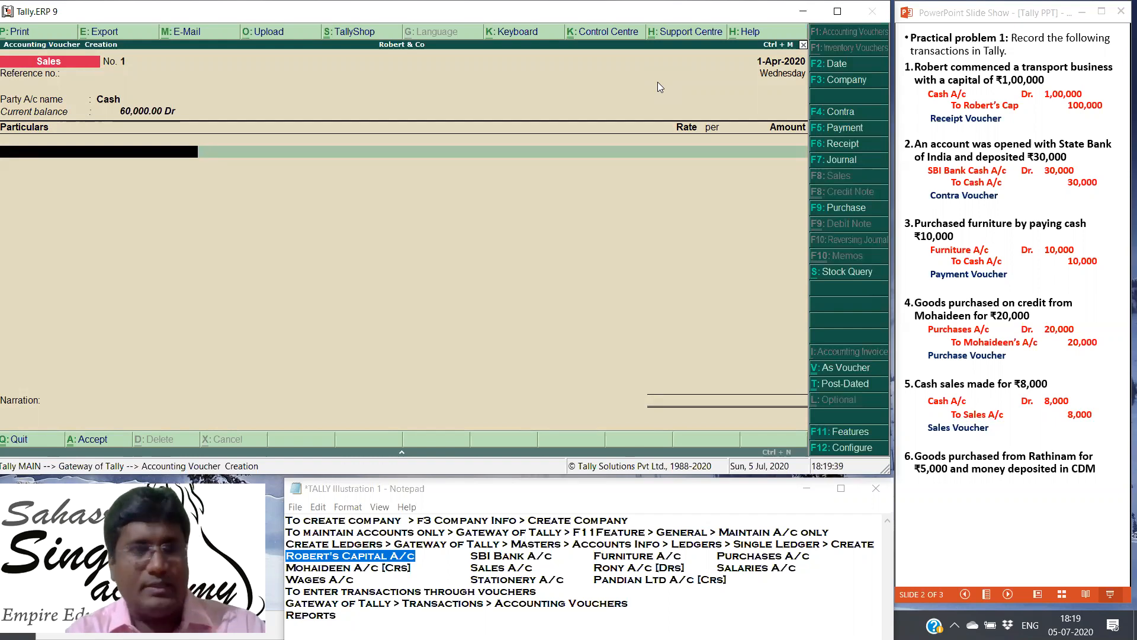
Step: Enter Sales A/c with an amount of 8000 in the sales voucher and save it without a narration
type("Sal")
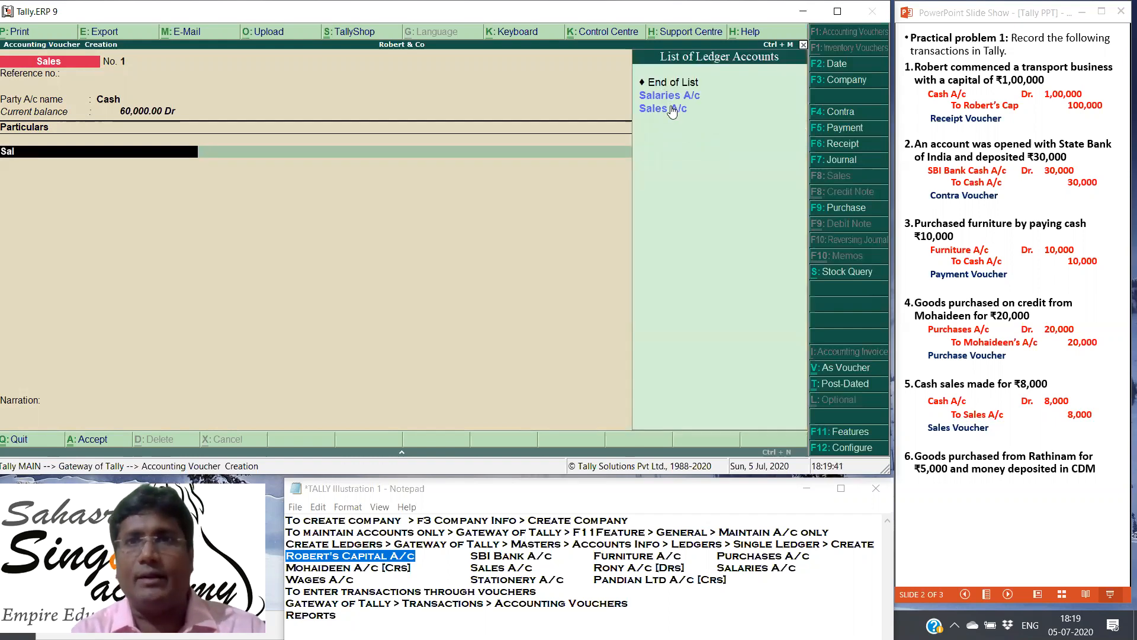
left_click(670, 109)
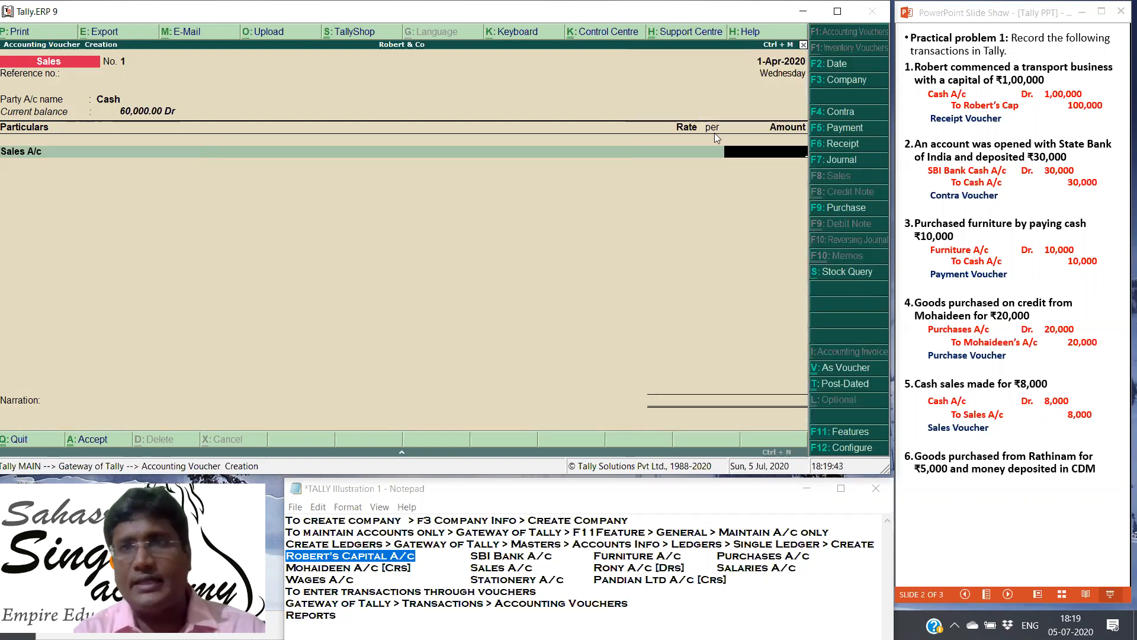
type("8000")
key("Return")
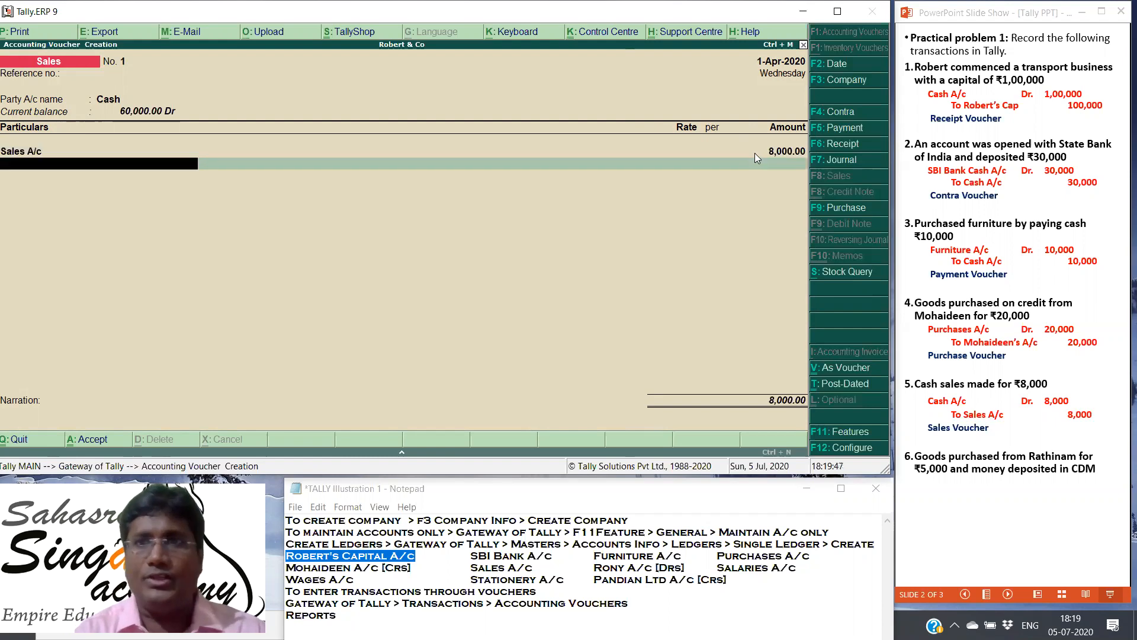
key("Return")
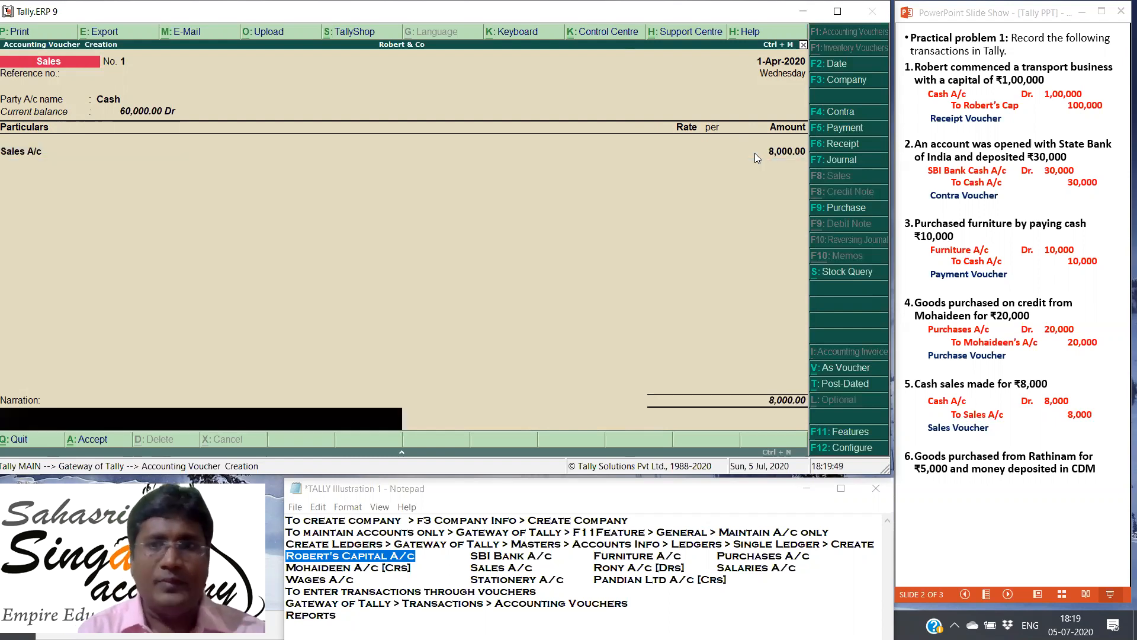
key("Return")
key("Return")
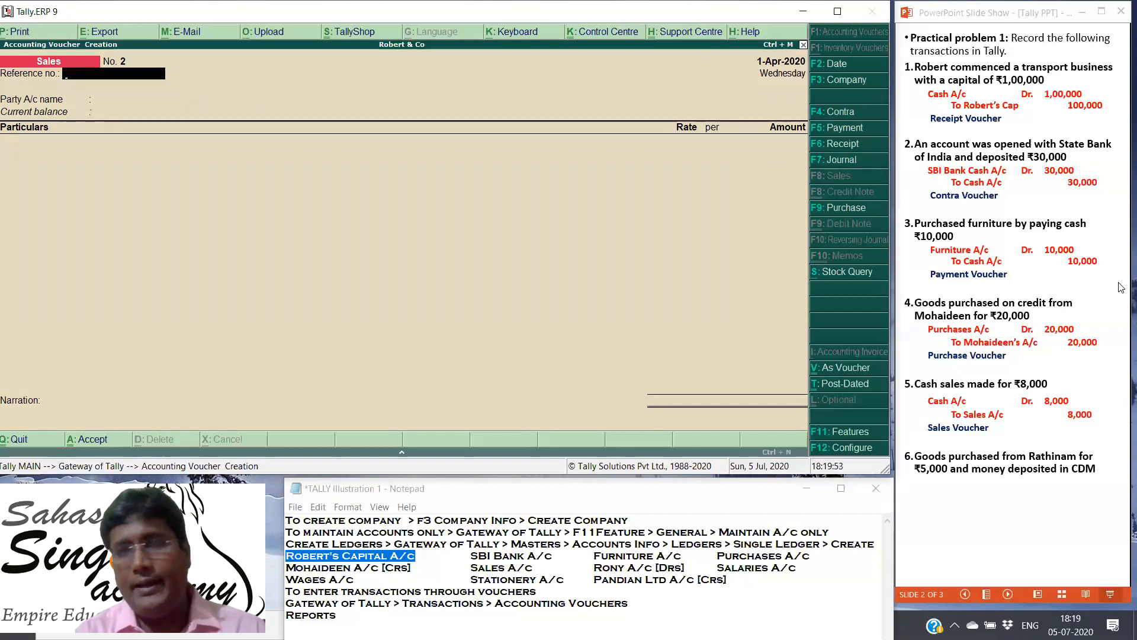
Step: In the PowerPoint slide show, reveal the sixth transaction's journal entry and voucher type
left_click(1076, 403)
left_click(1077, 403)
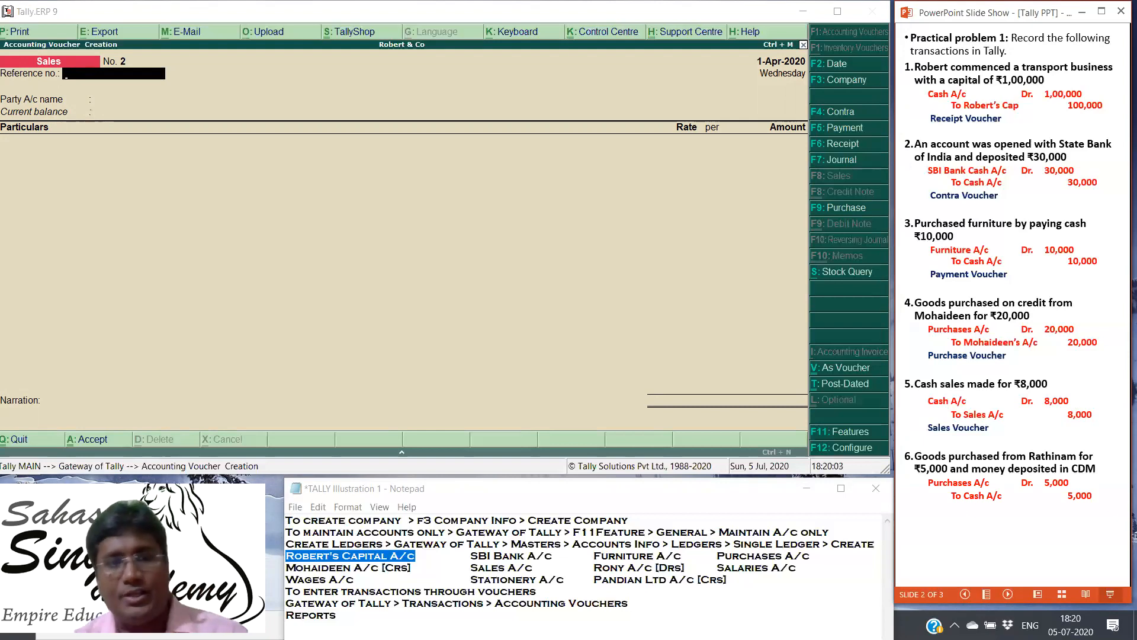
key("Right")
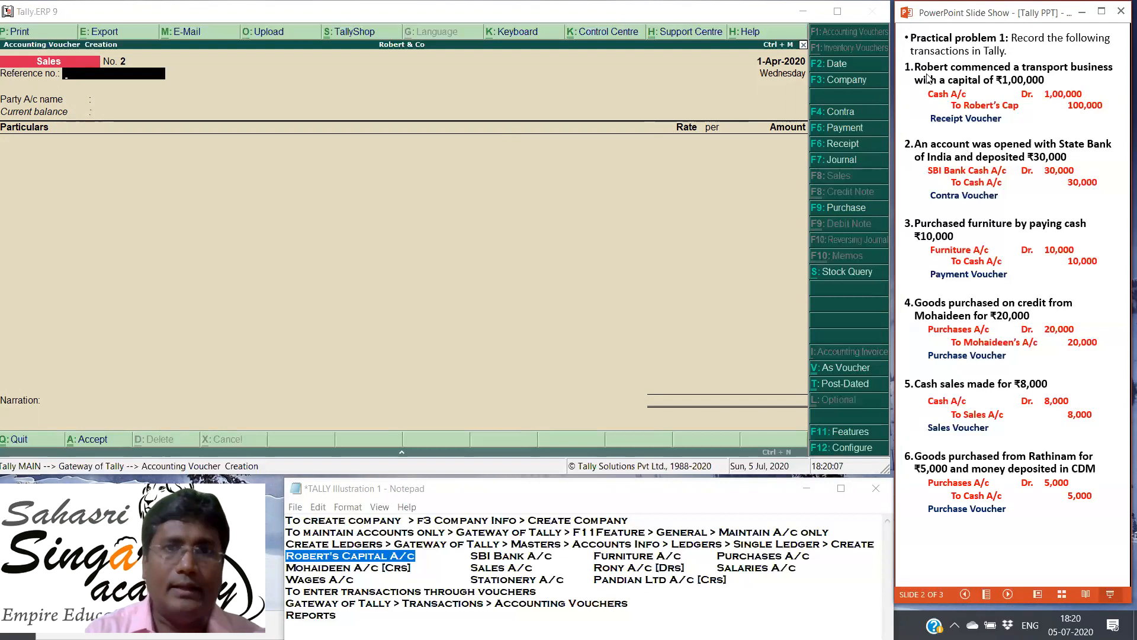
Step: Start a Tally purchase voucher with Cash as party account, leaving the supplier invoice fields blank and the party details at defaults
left_click(845, 208)
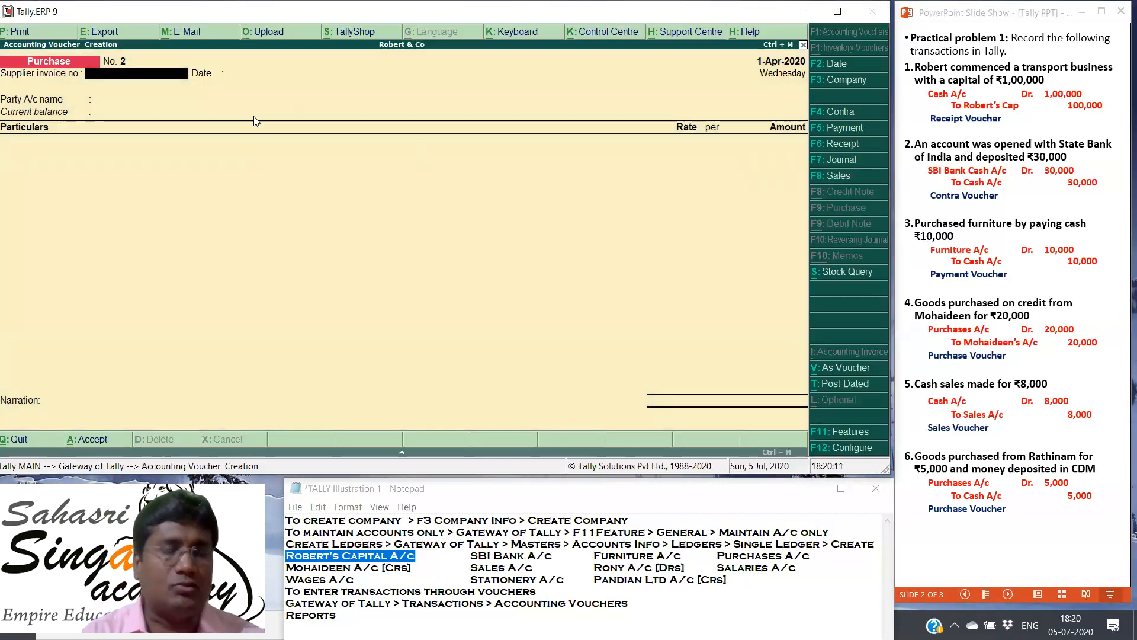
key("Return")
key("Return")
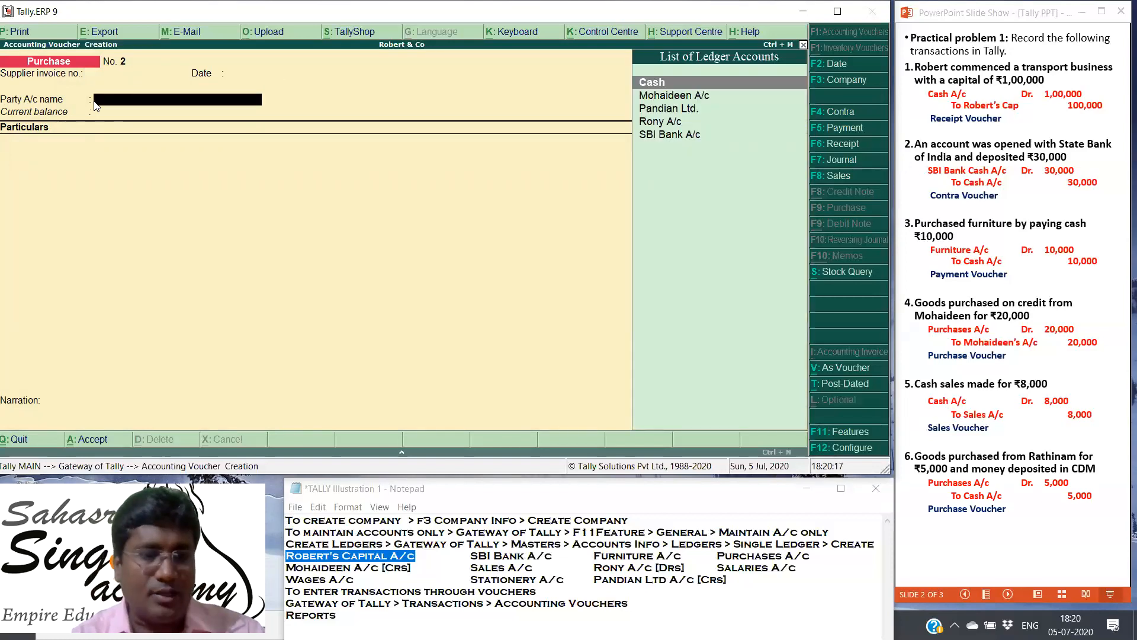
key("Return")
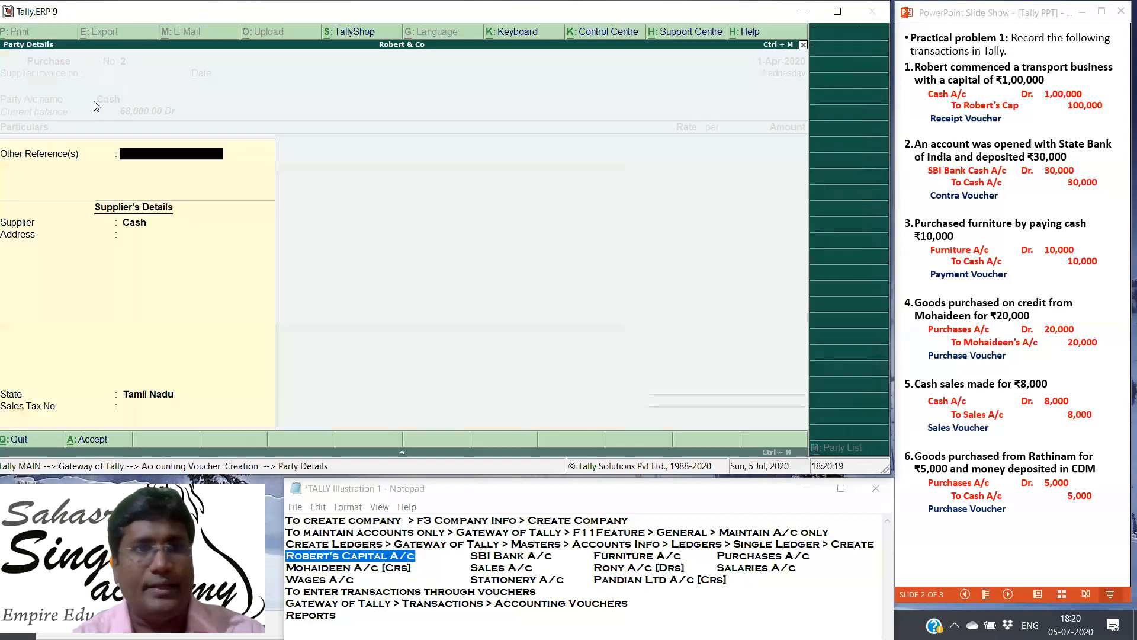
key("Return")
key("Return")
key("Return")
key("Return")
key("Return")
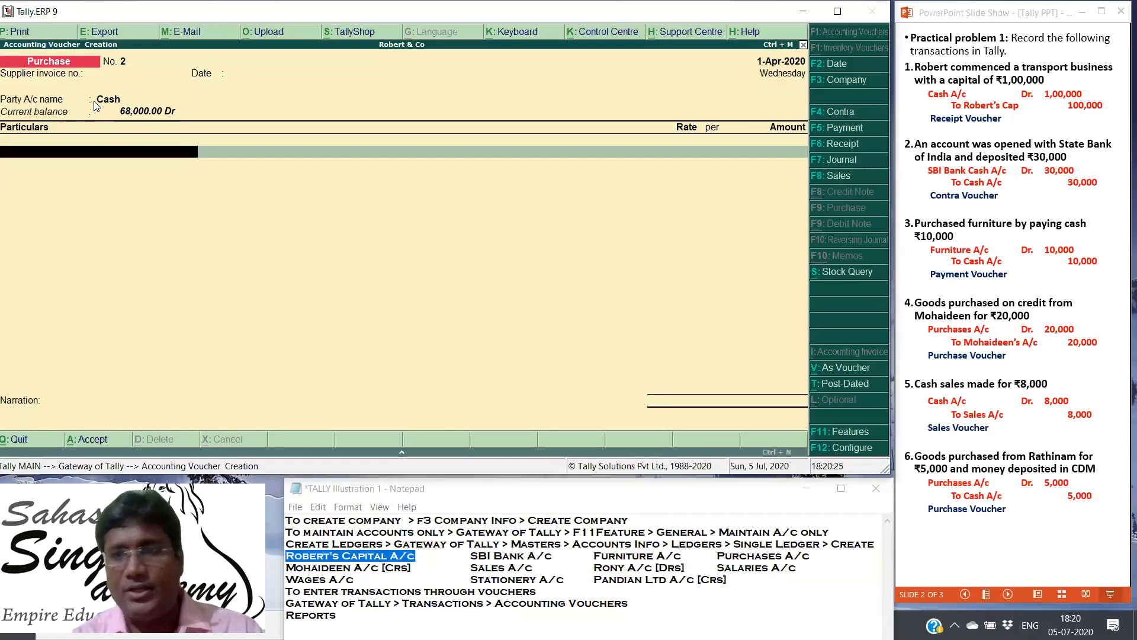
Step: Enter Purchases A/c with an amount of 5000 in the purchase voucher and save it without a narration
type("P")
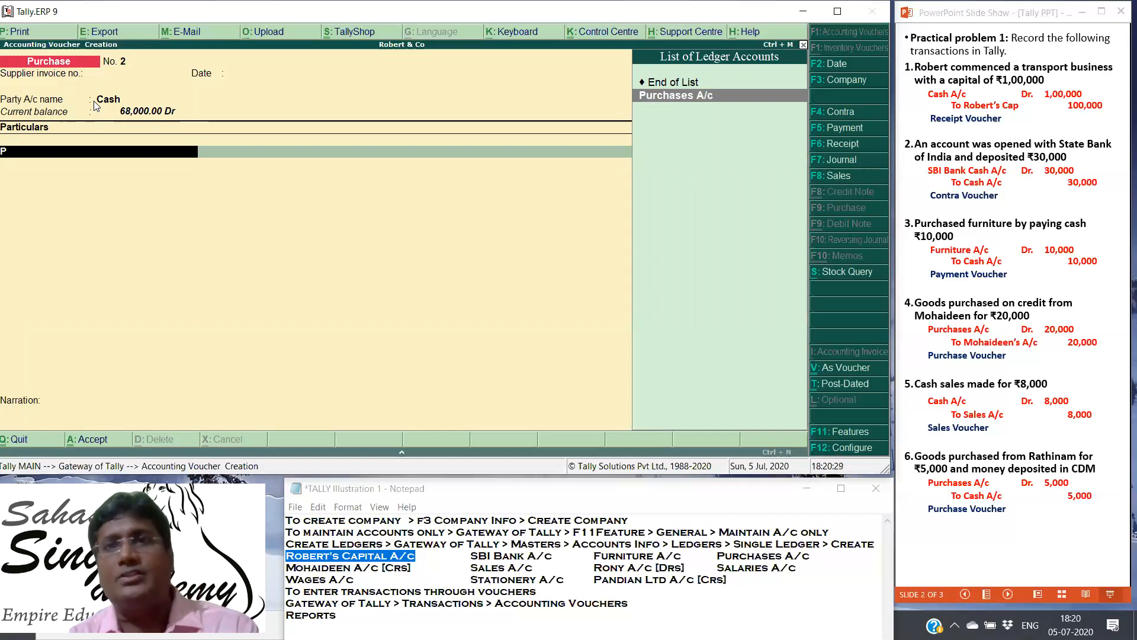
left_click(675, 97)
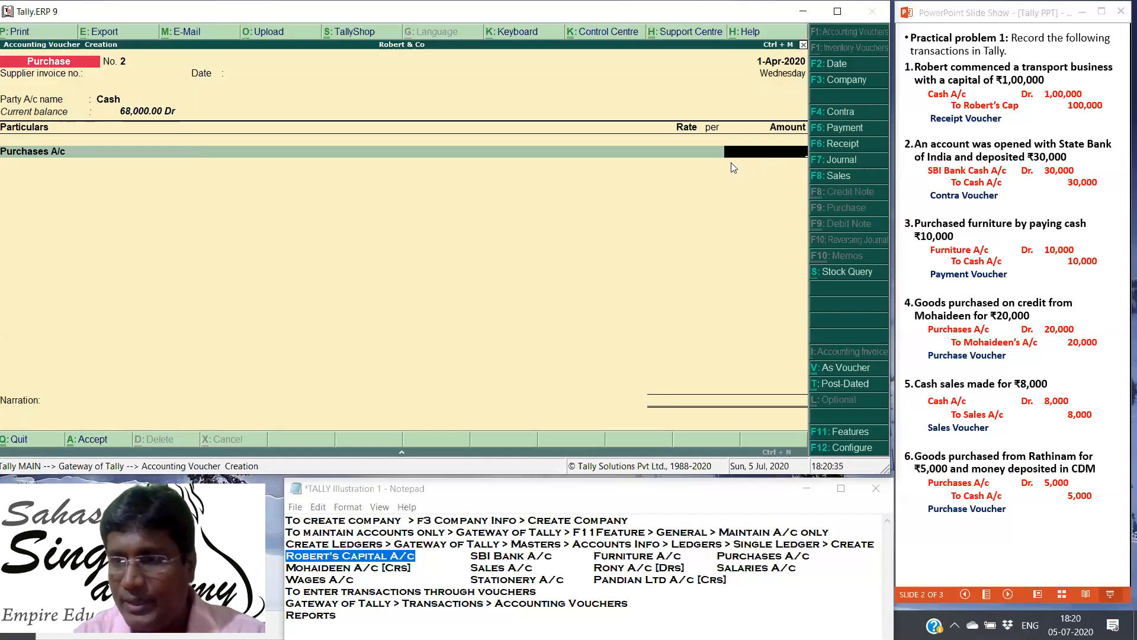
type("5000")
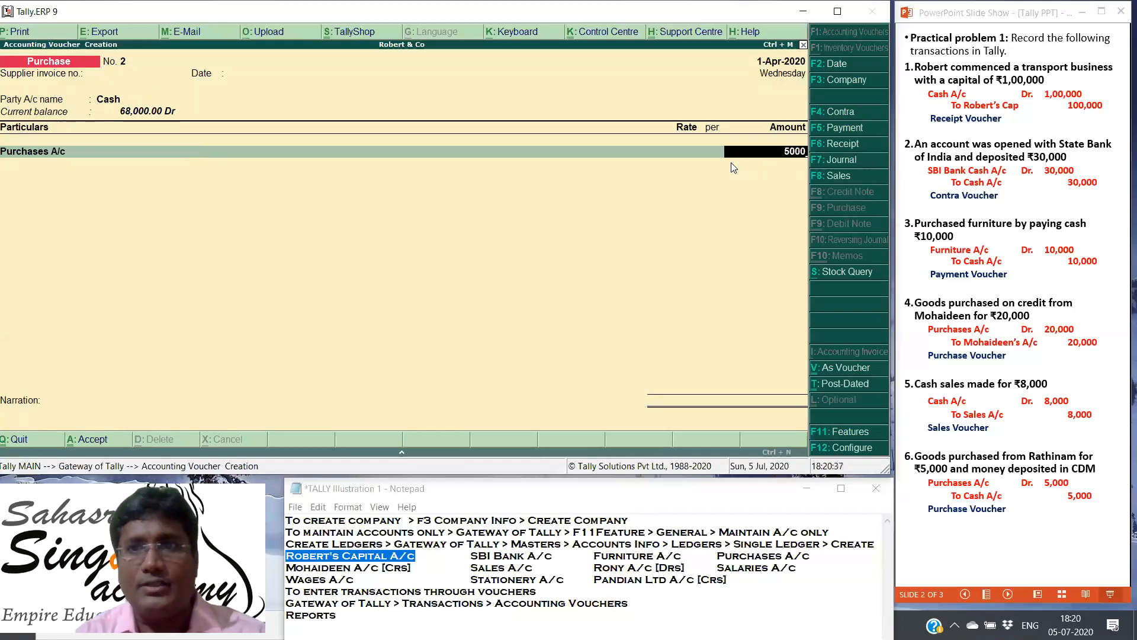
key("Return")
key("Return")
key("Return")
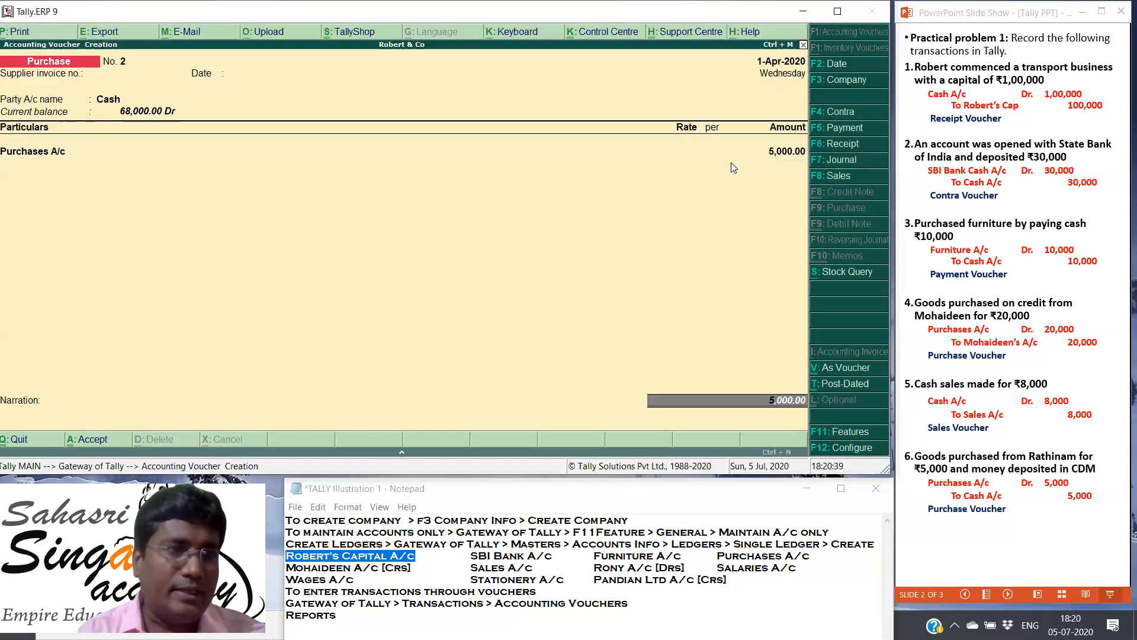
key("Return")
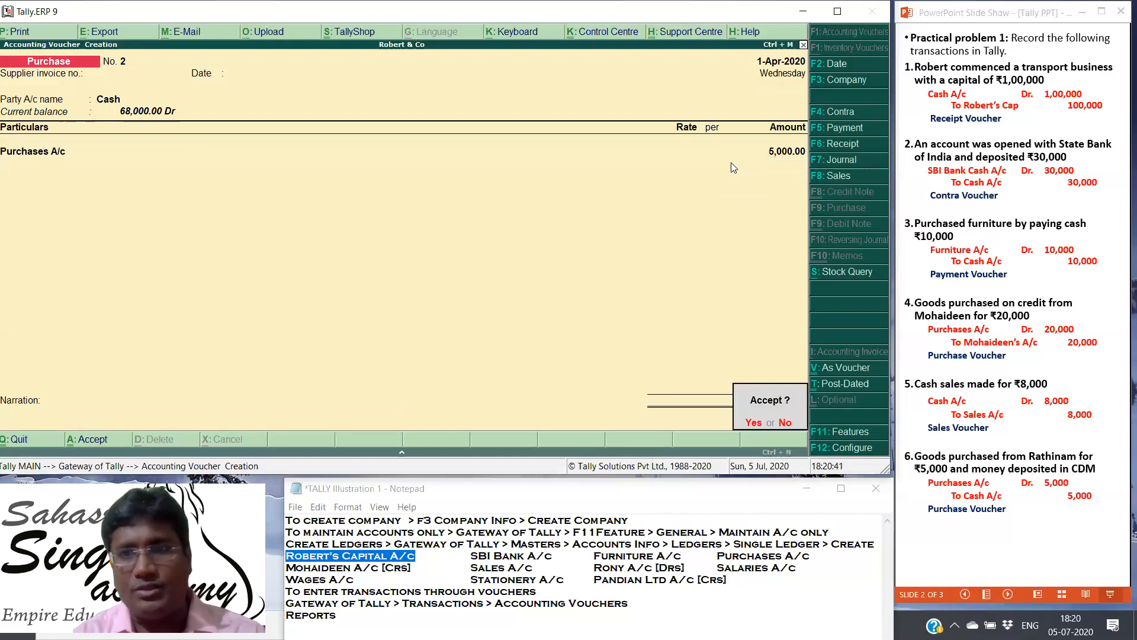
key("Return")
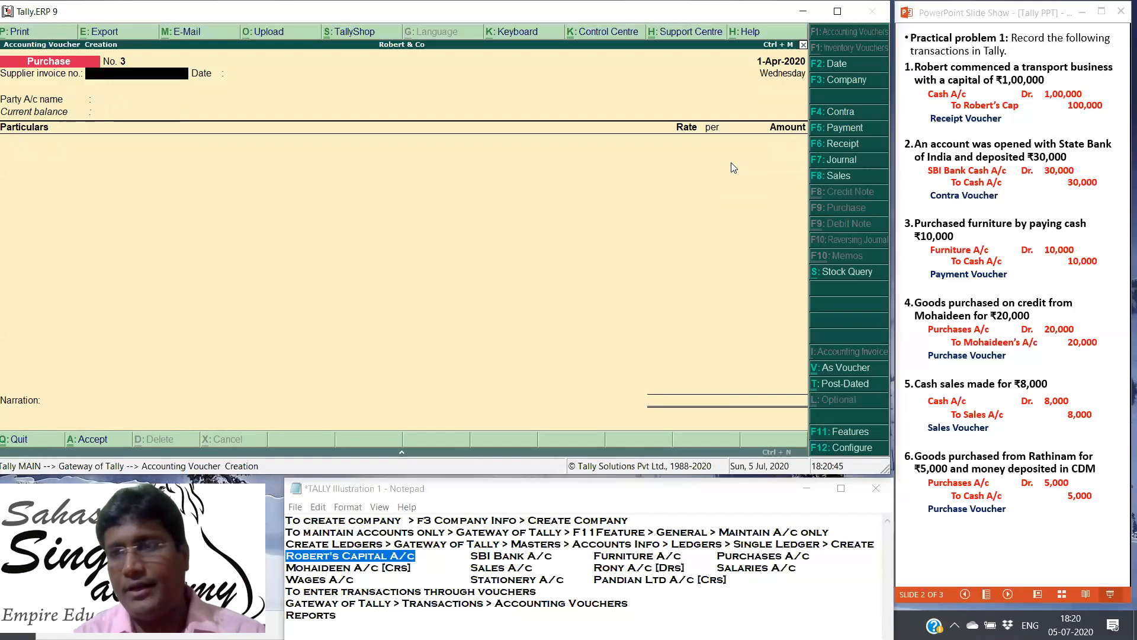
Step: Switch to the PowerPoint slide show, advance to slide 3 and reveal the seventh transaction's journal entry and voucher type
left_click(1053, 218)
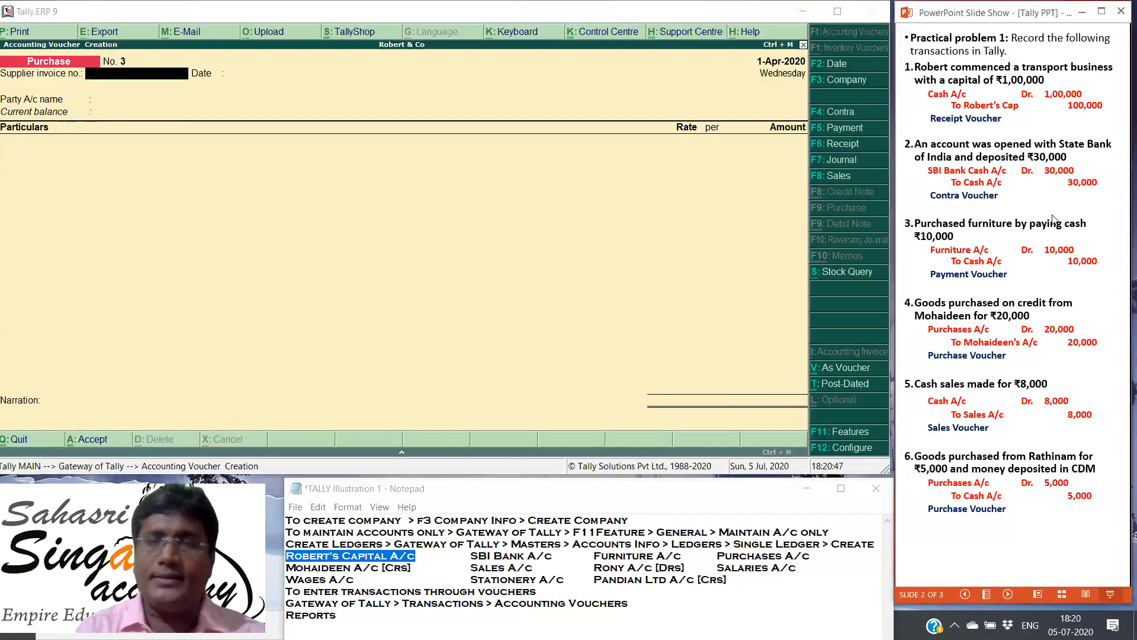
left_click(1053, 219)
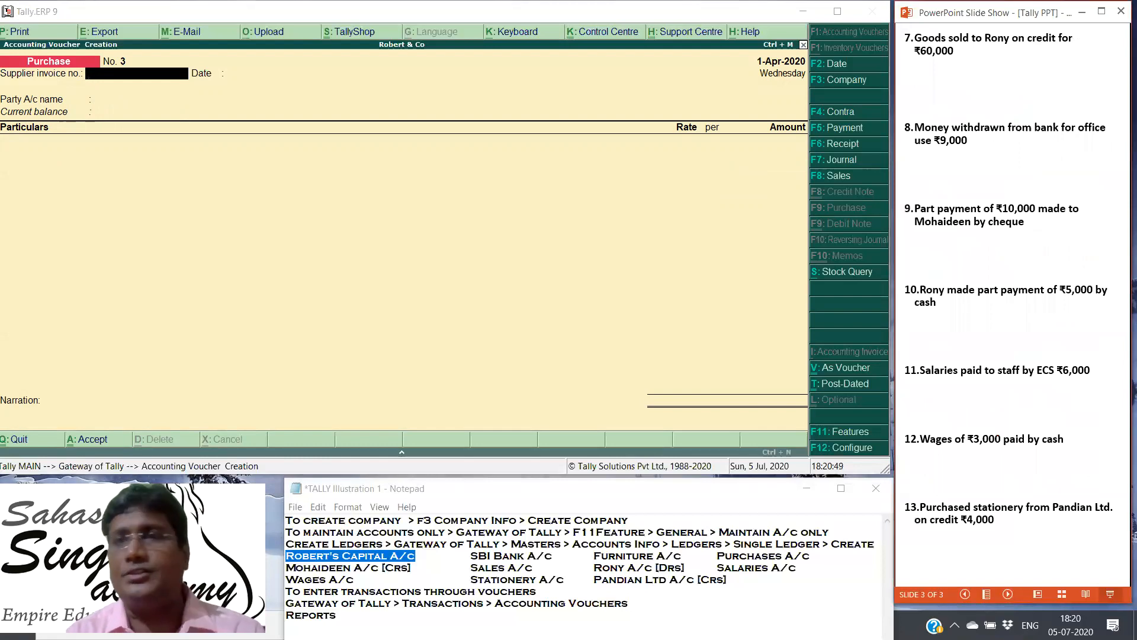
key("Right")
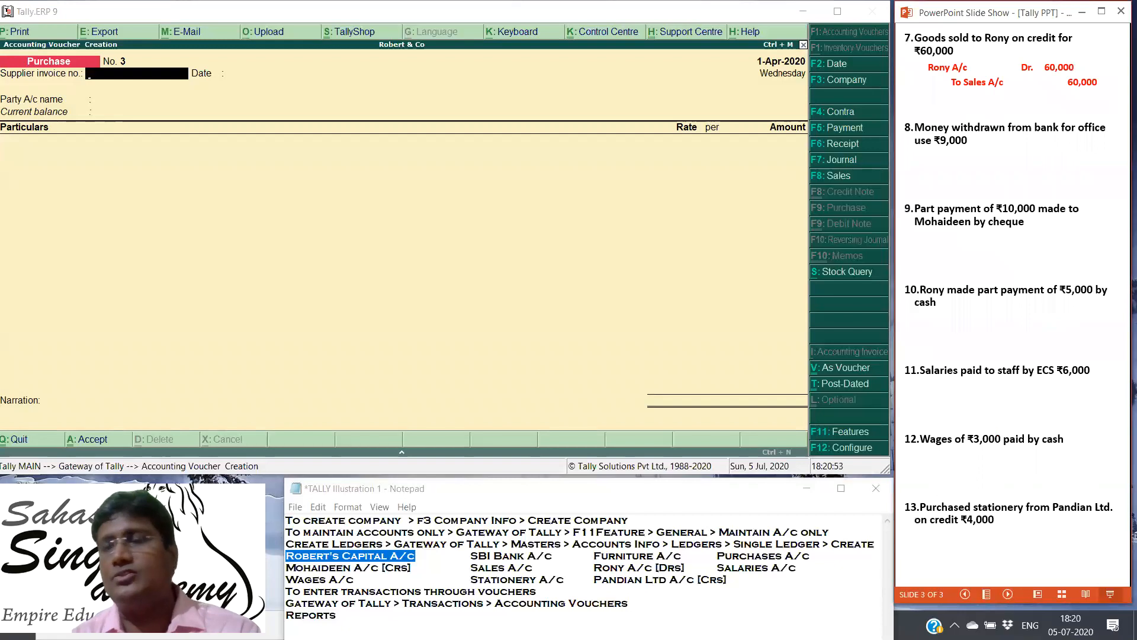
key("Right")
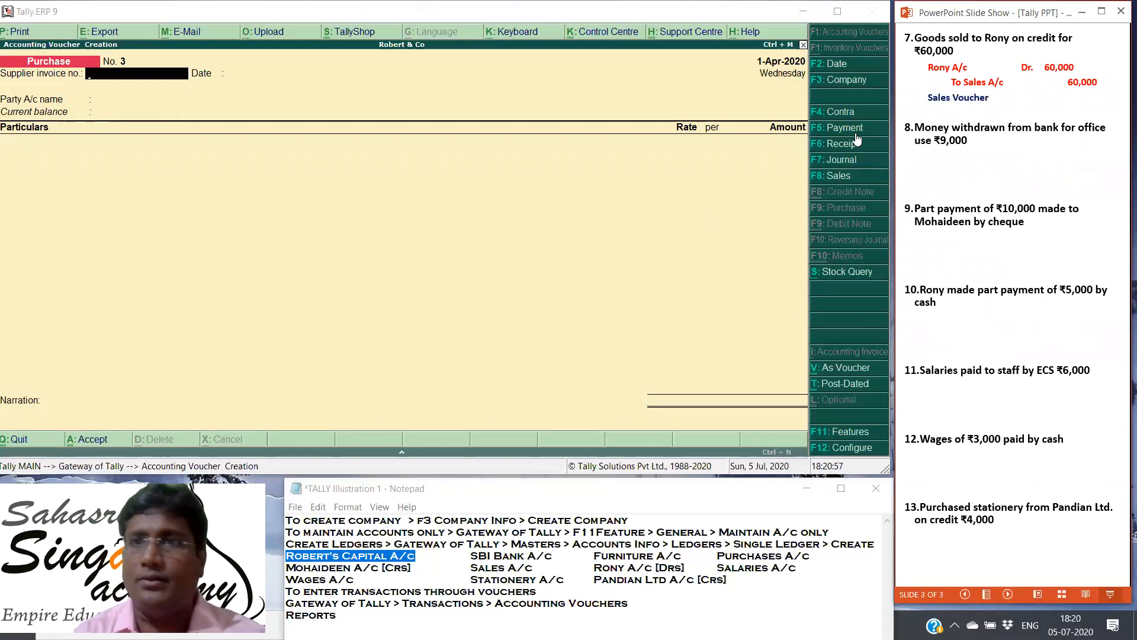
Step: Start a Tally sales voucher with the seventh transaction's debtor as party account, leaving the reference number blank and the party details at defaults
left_click(836, 176)
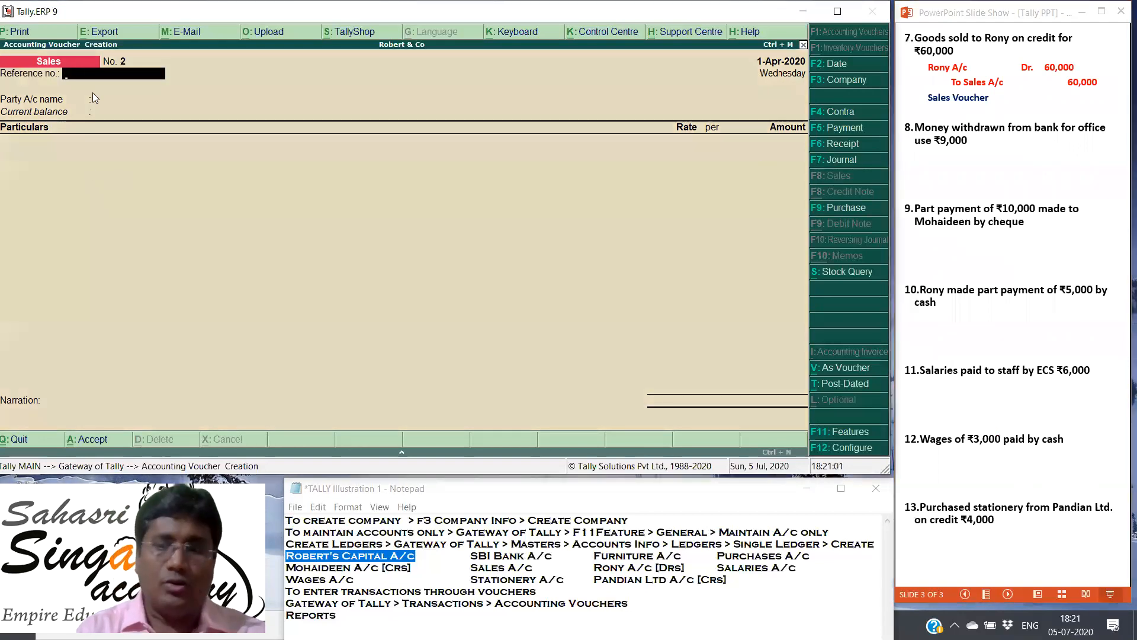
key("Return")
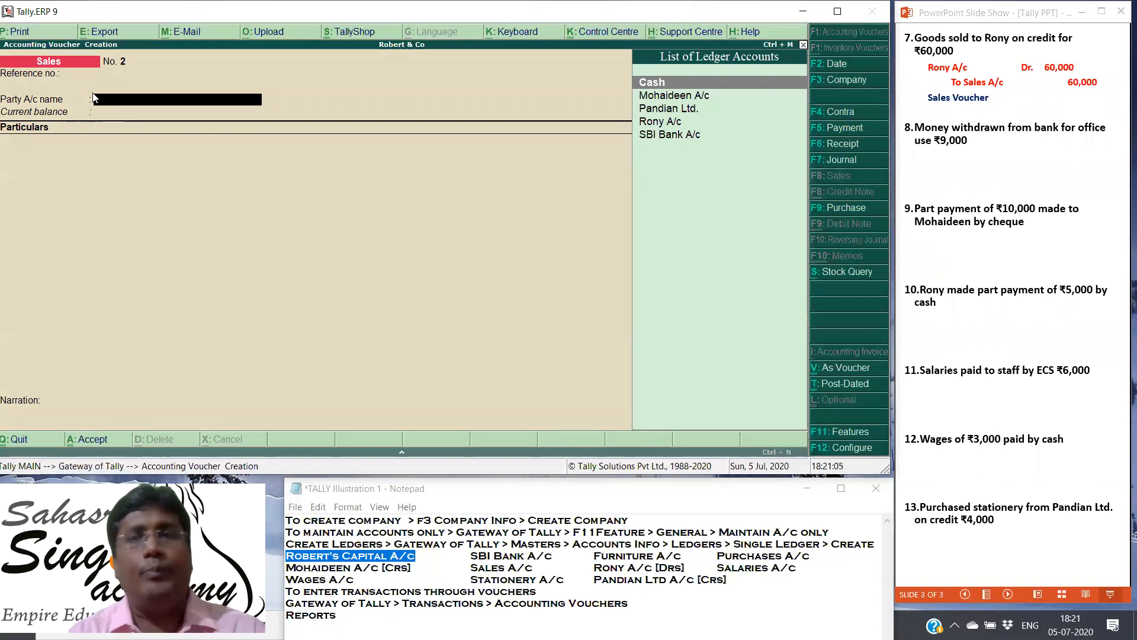
key("Down")
key("Down")
key("Down")
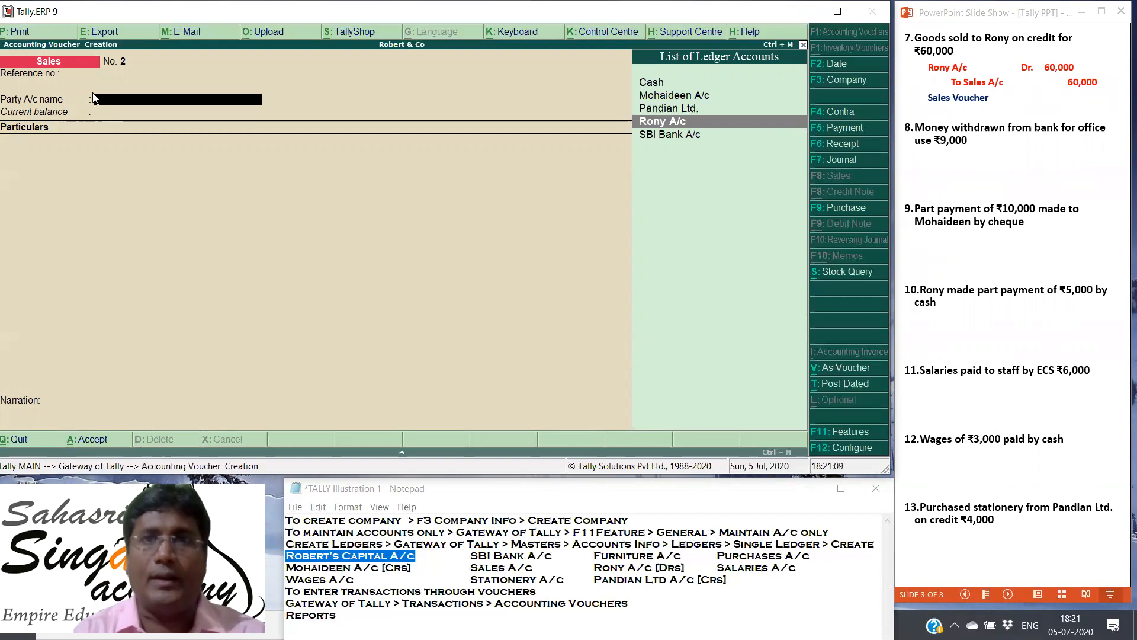
key("Return")
key("Return")
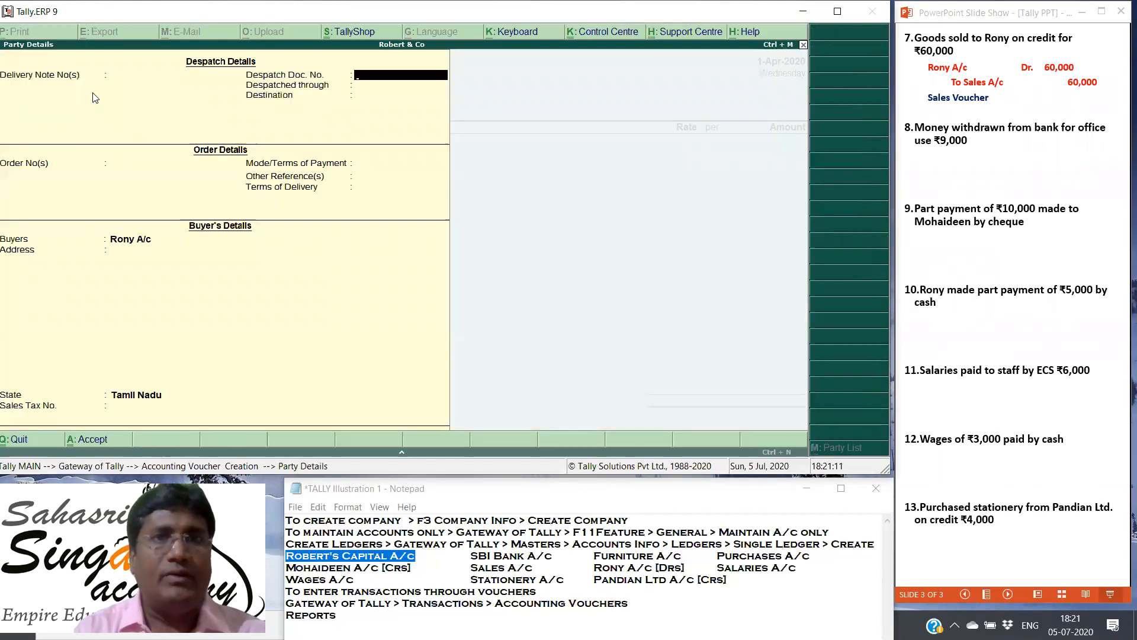
key("Return")
key("Return")
key("Return")
key("Return")
key("Return")
key("Return")
key("Return")
key("Return")
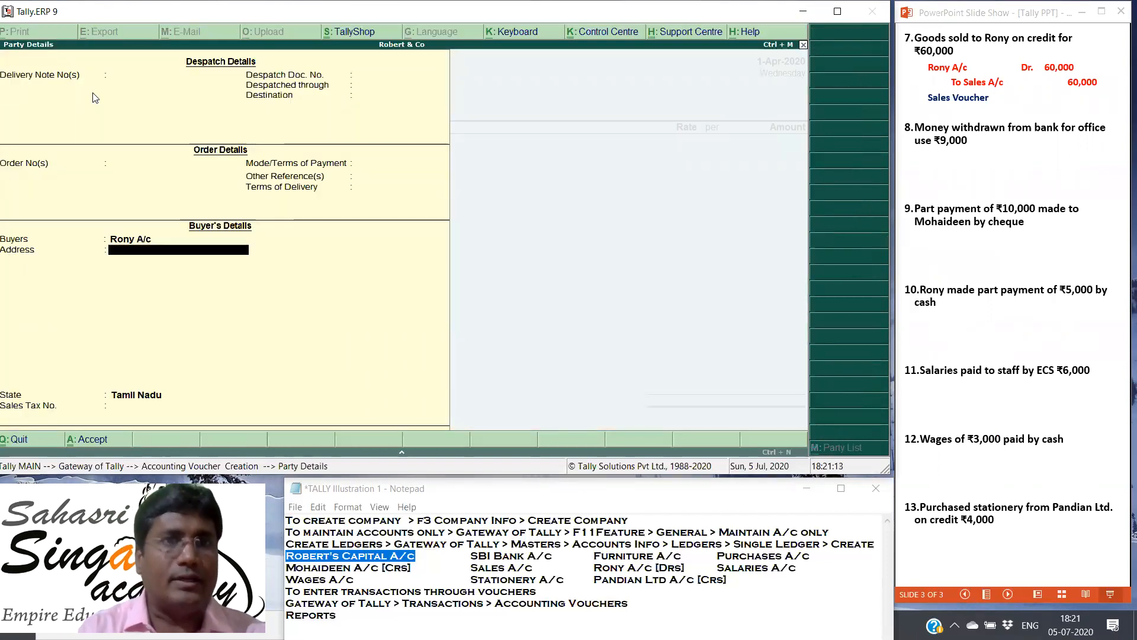
key("Return")
key("Return")
key("Return")
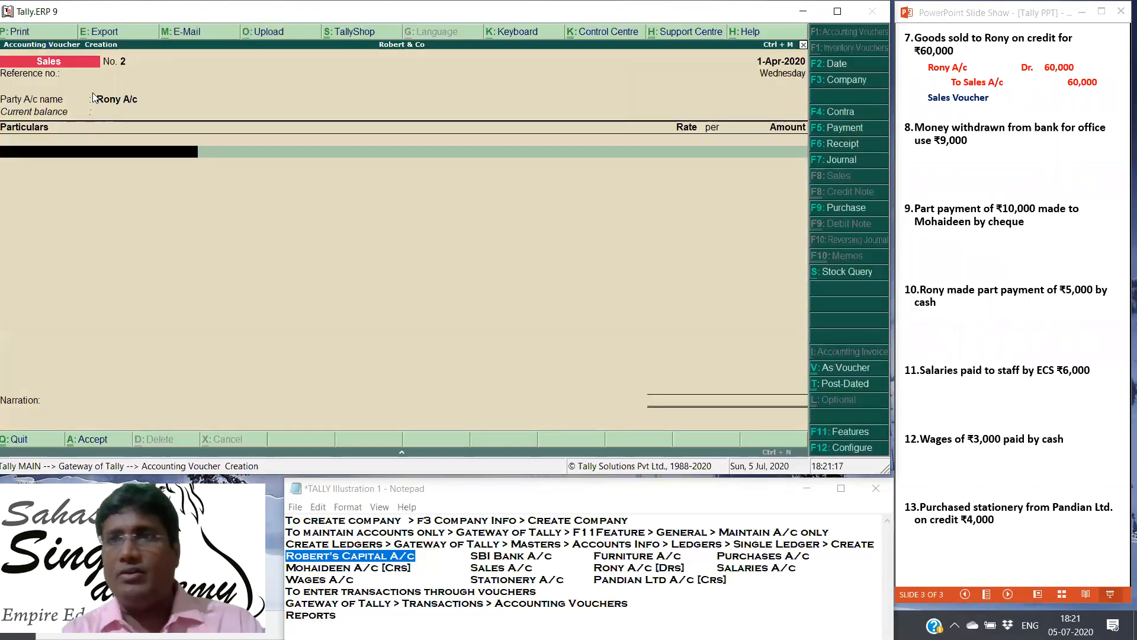
Step: Enter Sales A/c with an amount of 60000 in the sales voucher and save it without a narration
type("Sal")
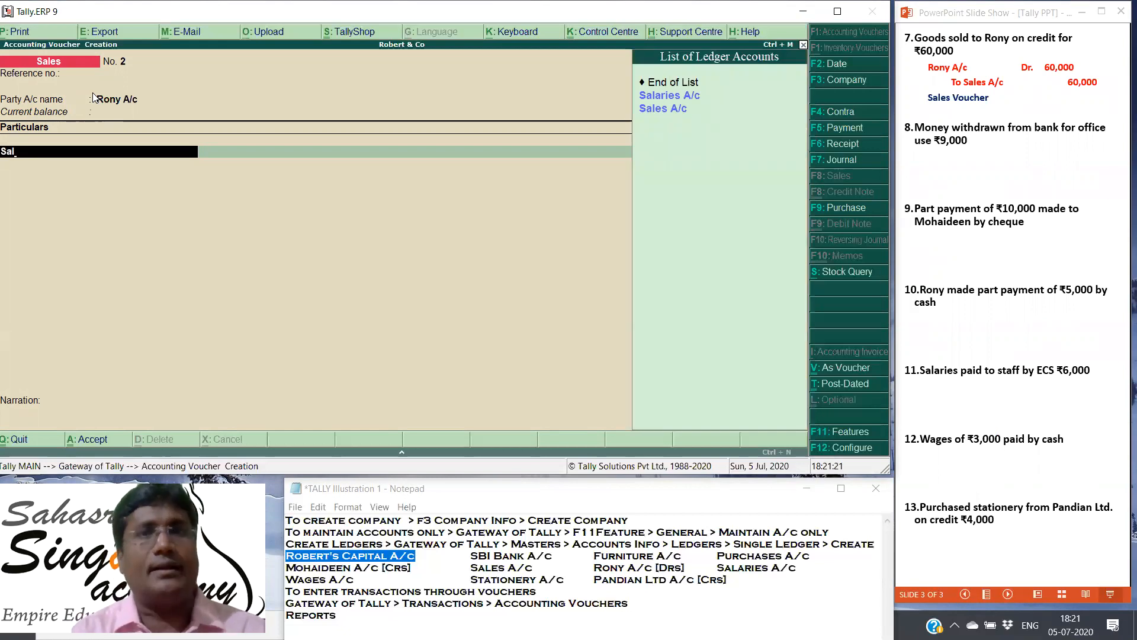
key("Down")
key("Return")
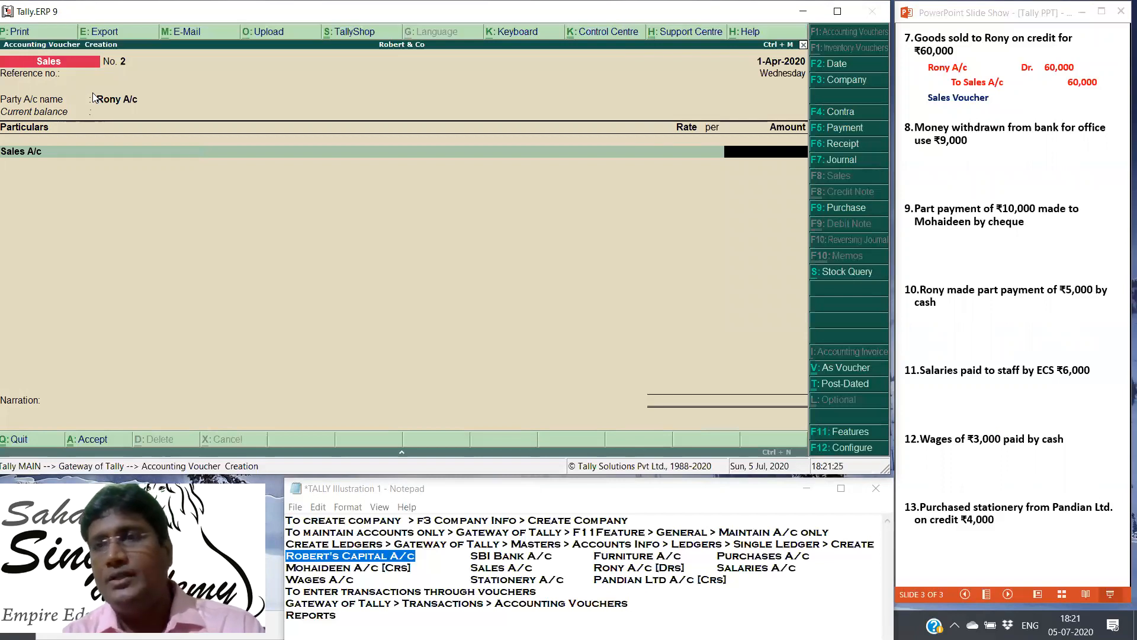
type("60000")
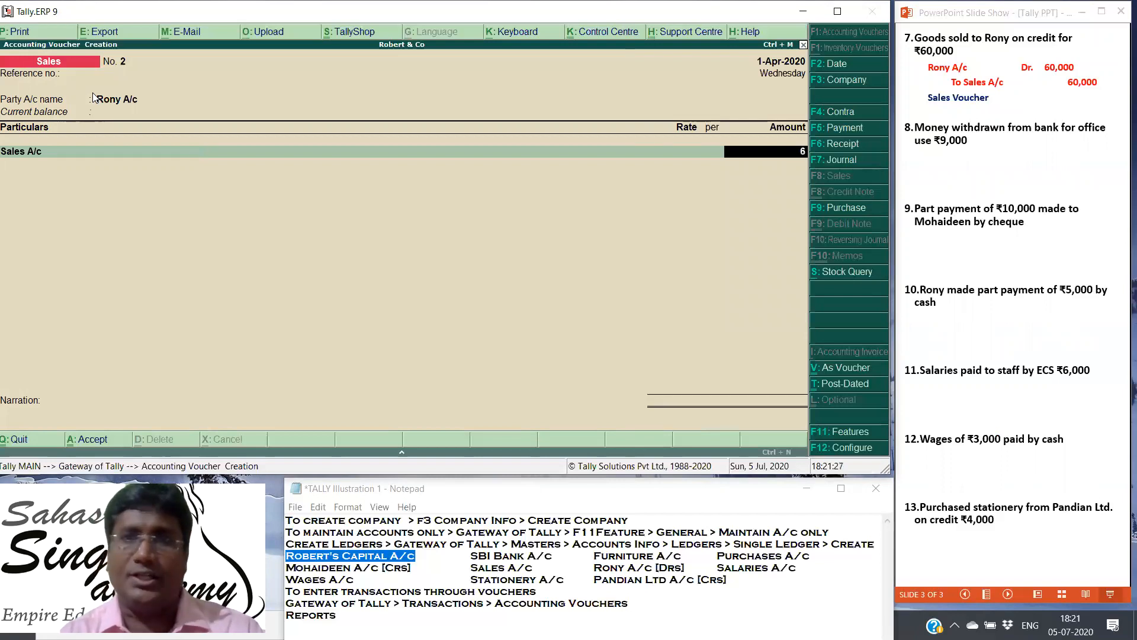
key("Return")
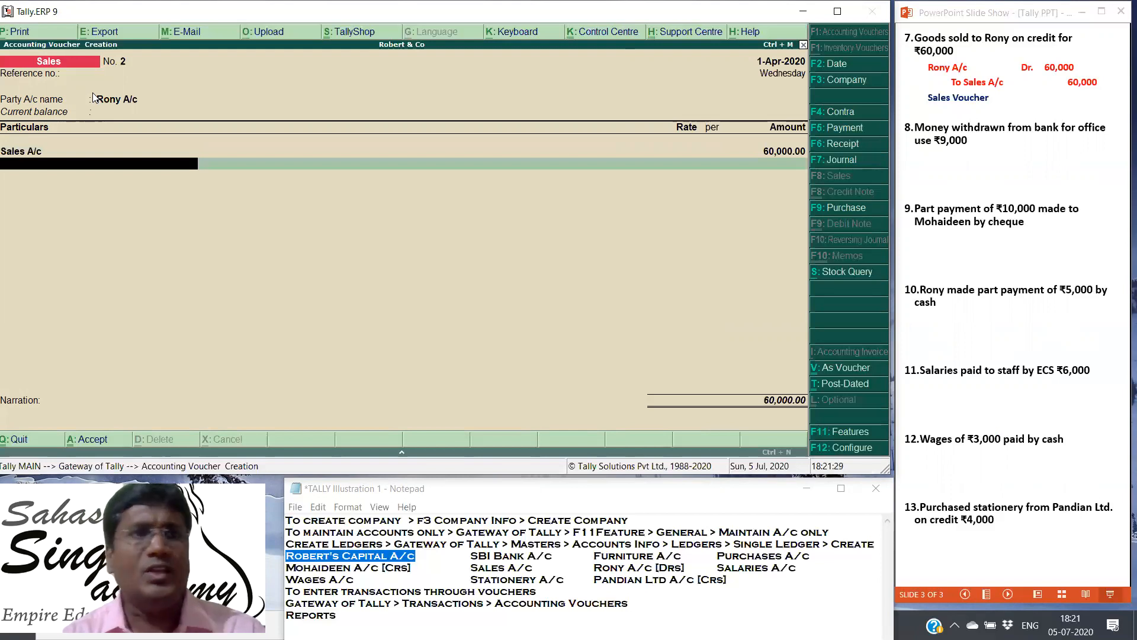
key("Return")
key("Return")
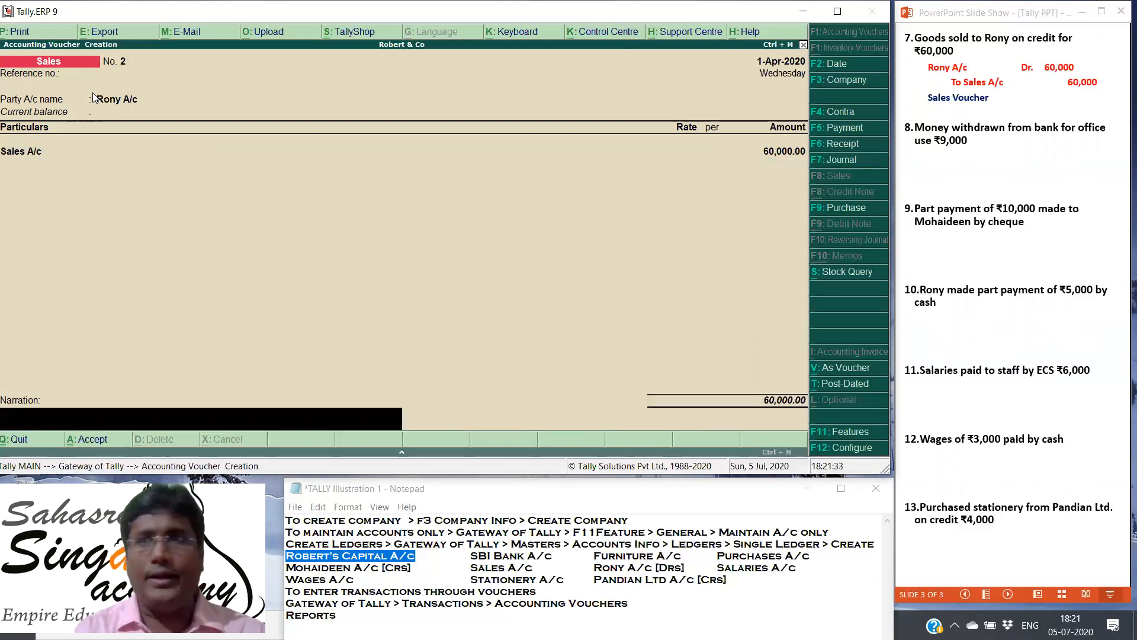
key("Return")
key("Return")
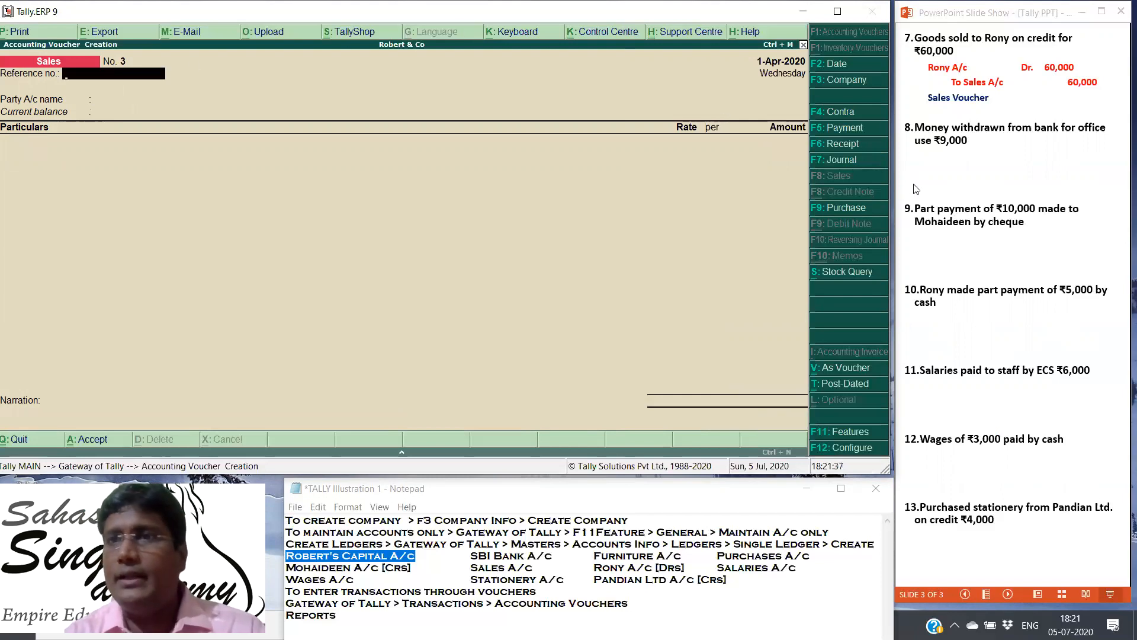
Step: In the PowerPoint slide show, reveal the eighth transaction's journal entry and voucher type
left_click(963, 165)
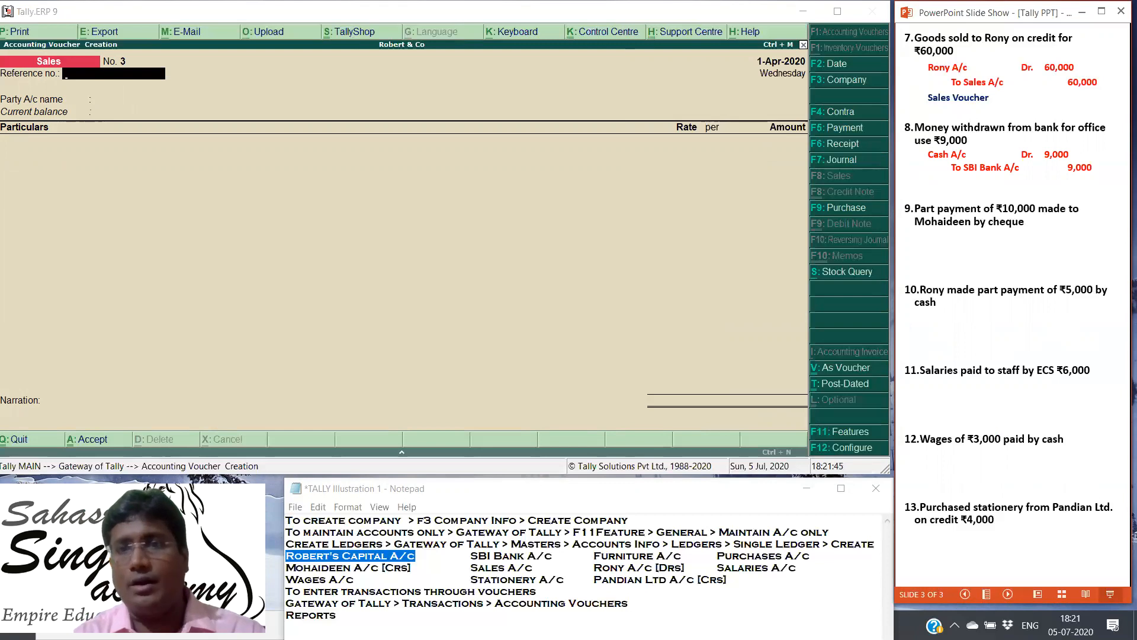
key("Right")
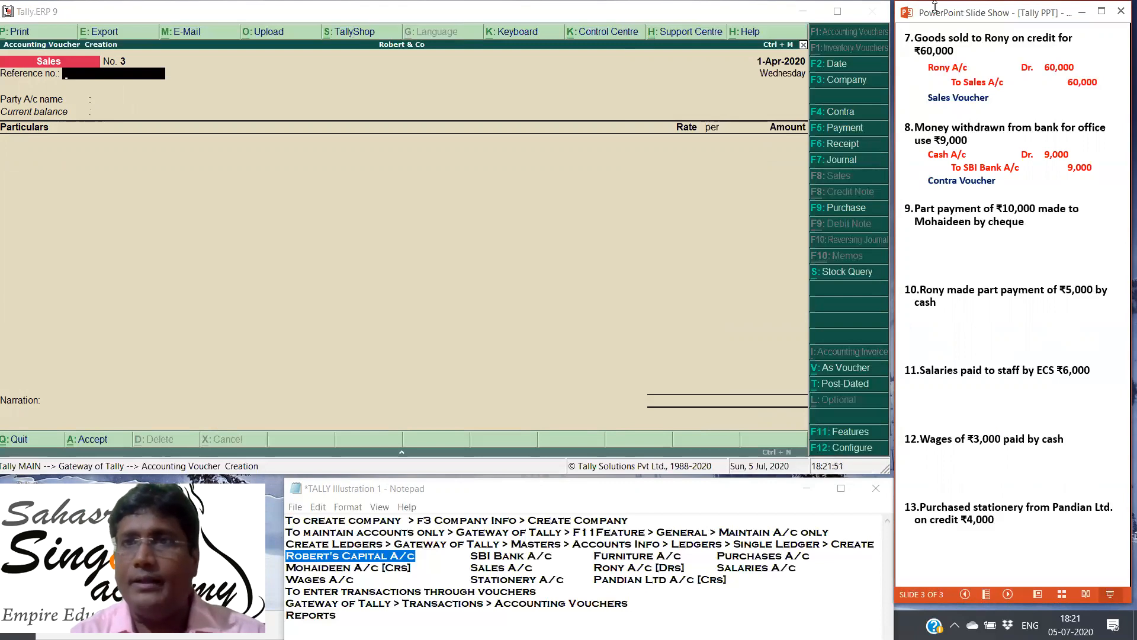
Step: Start a Tally contra voucher with Cash as the account and enter SBI Bank A/c with an amount of 9000
left_click(834, 112)
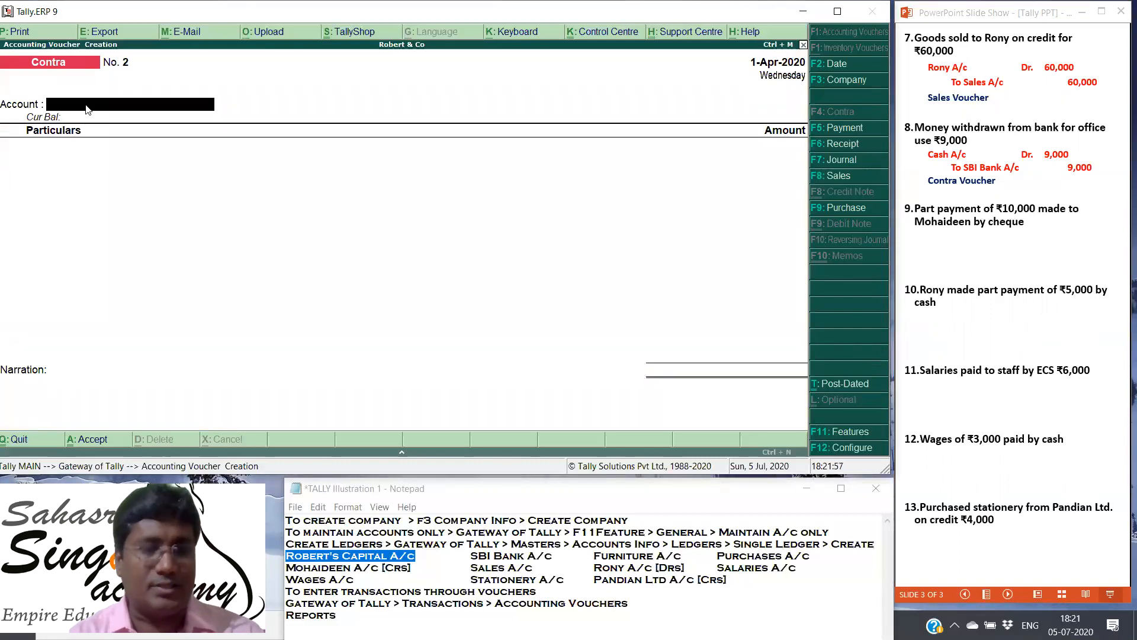
type("C")
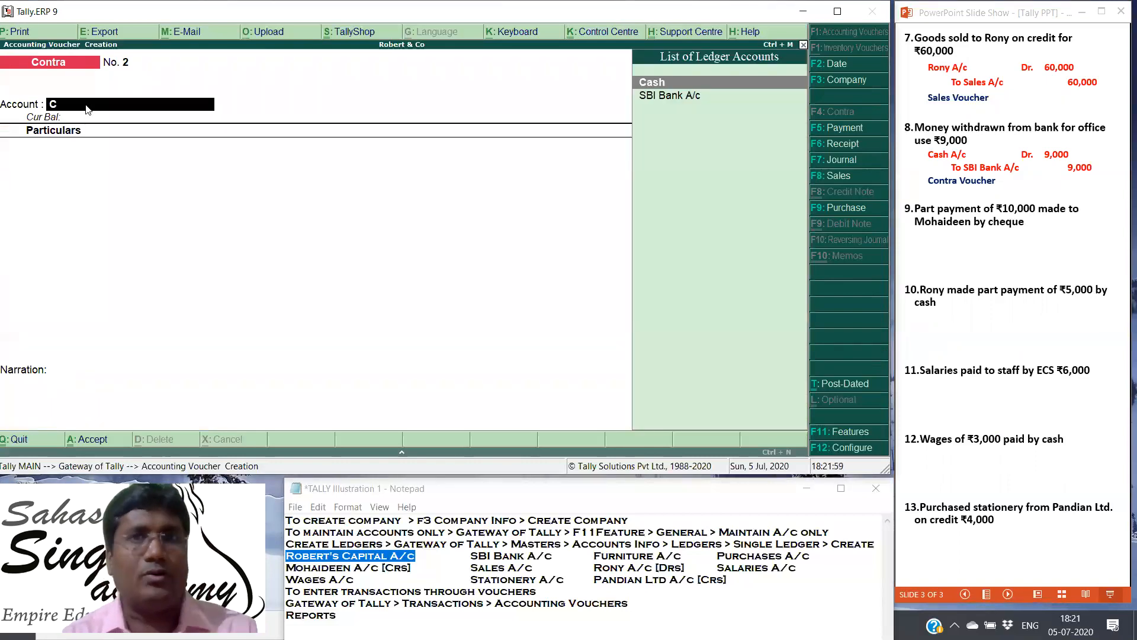
left_click(652, 86)
type("S")
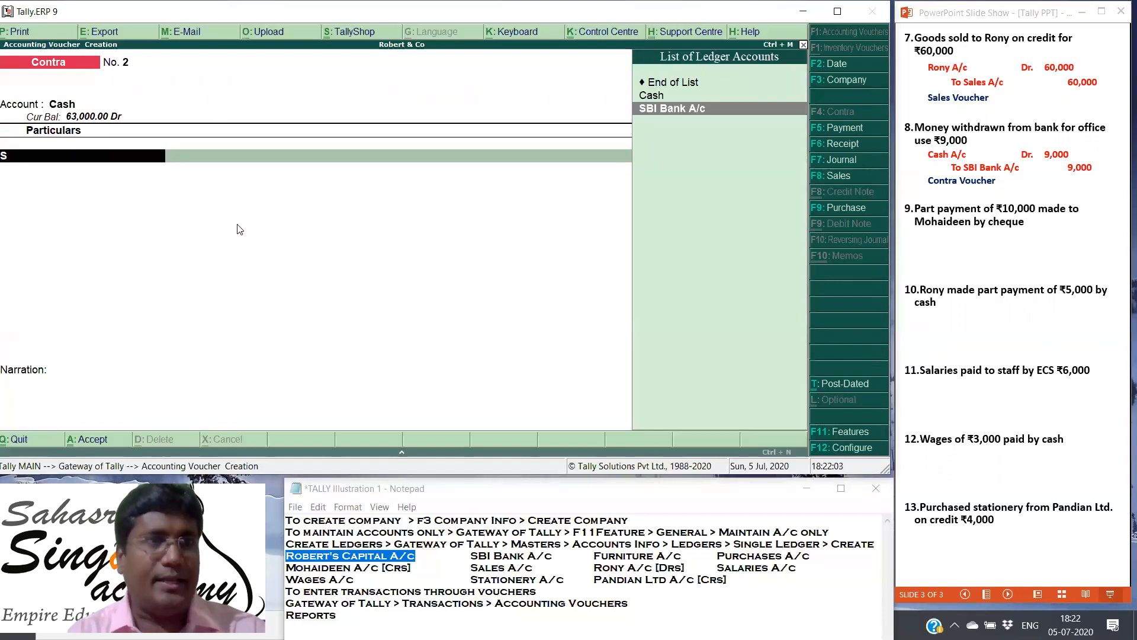
left_click(678, 110)
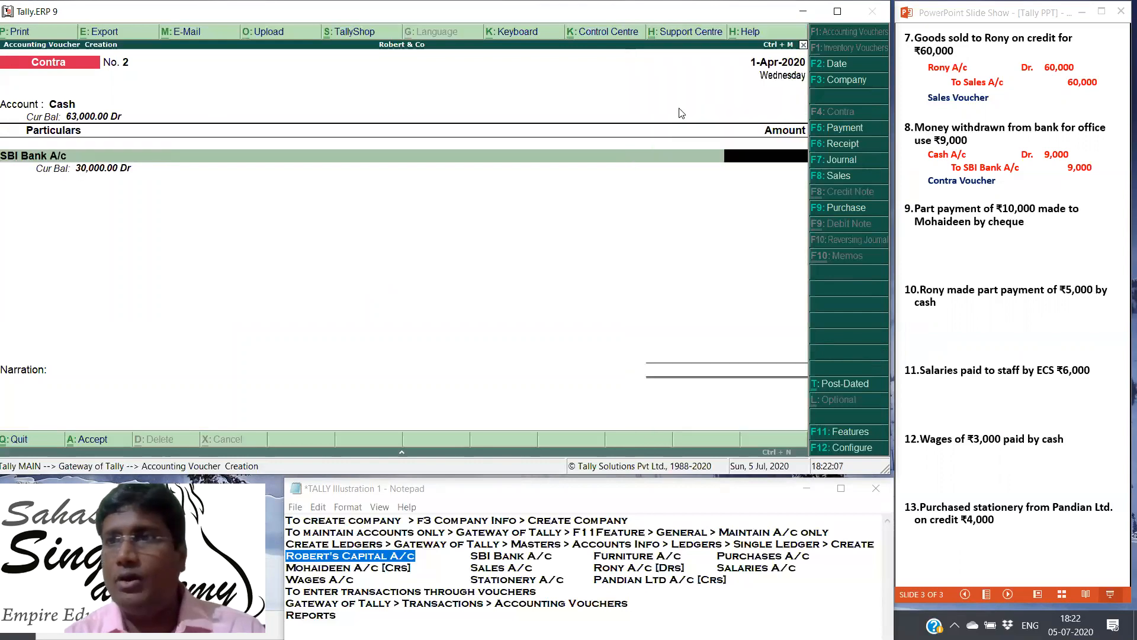
type("9000")
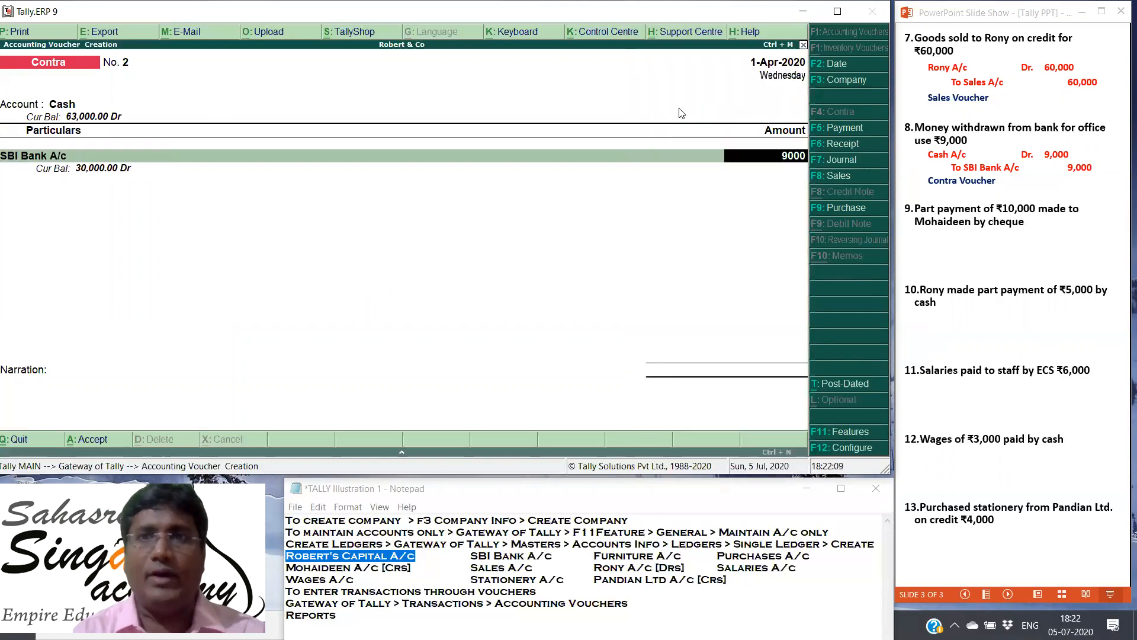
Step: Keep the default cheque bank allocation with a blank instrument number and save the contra voucher without a narration
key("Return")
key("Return")
key("Return")
key("Return")
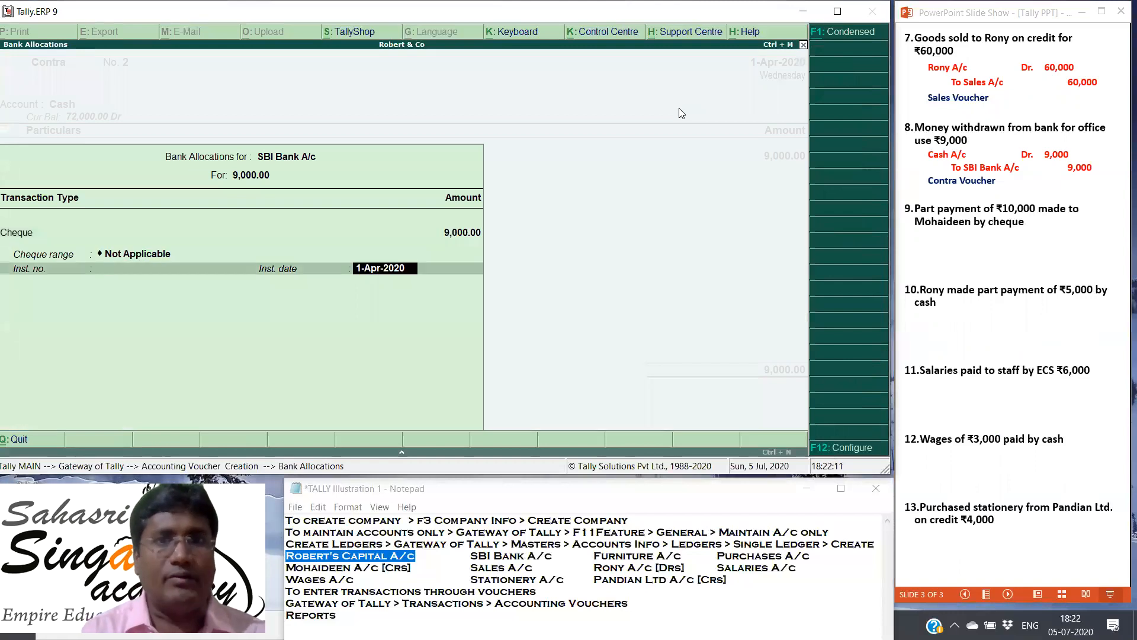
key("Return")
key("Return")
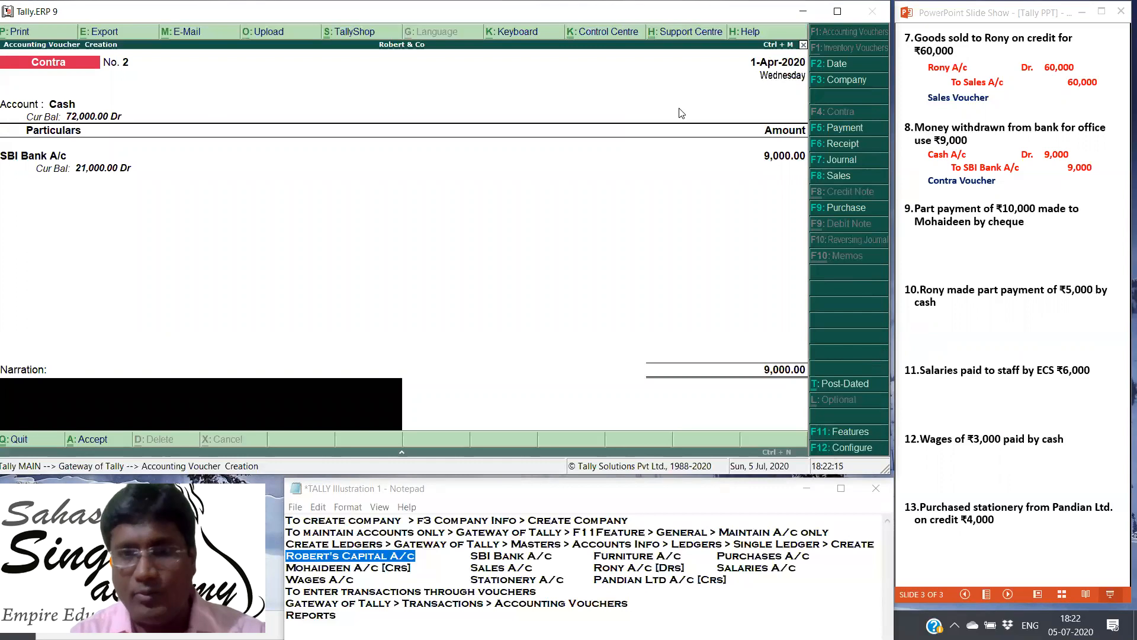
key("Return")
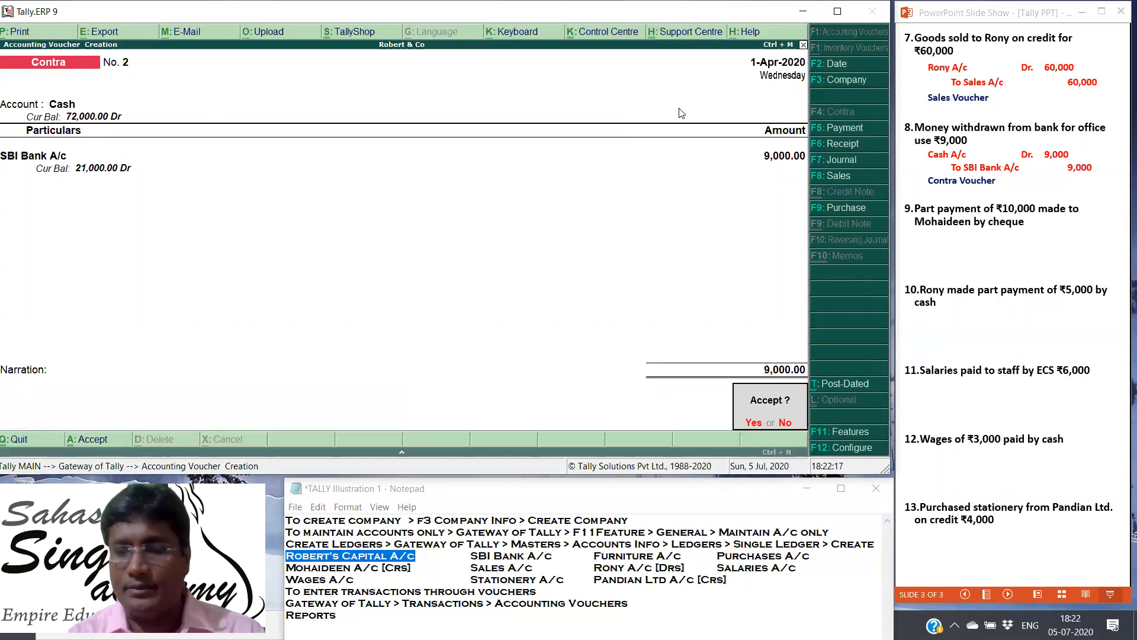
key("Return")
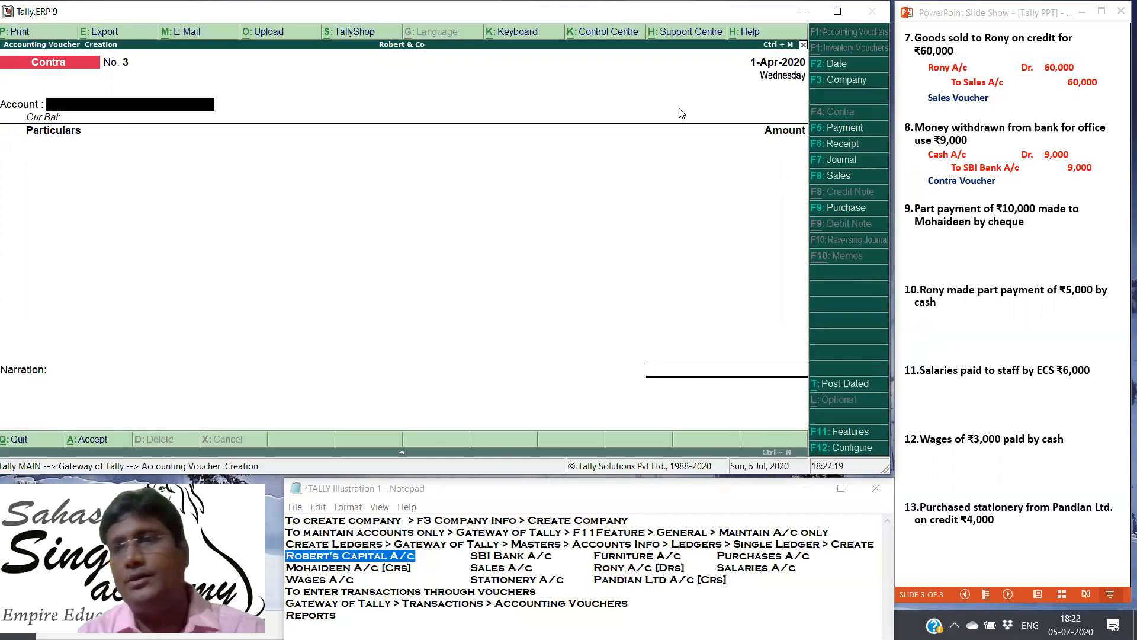
Step: In the PowerPoint slide show, reveal the ninth transaction's journal entry and voucher type
left_click(1033, 240)
key("Right")
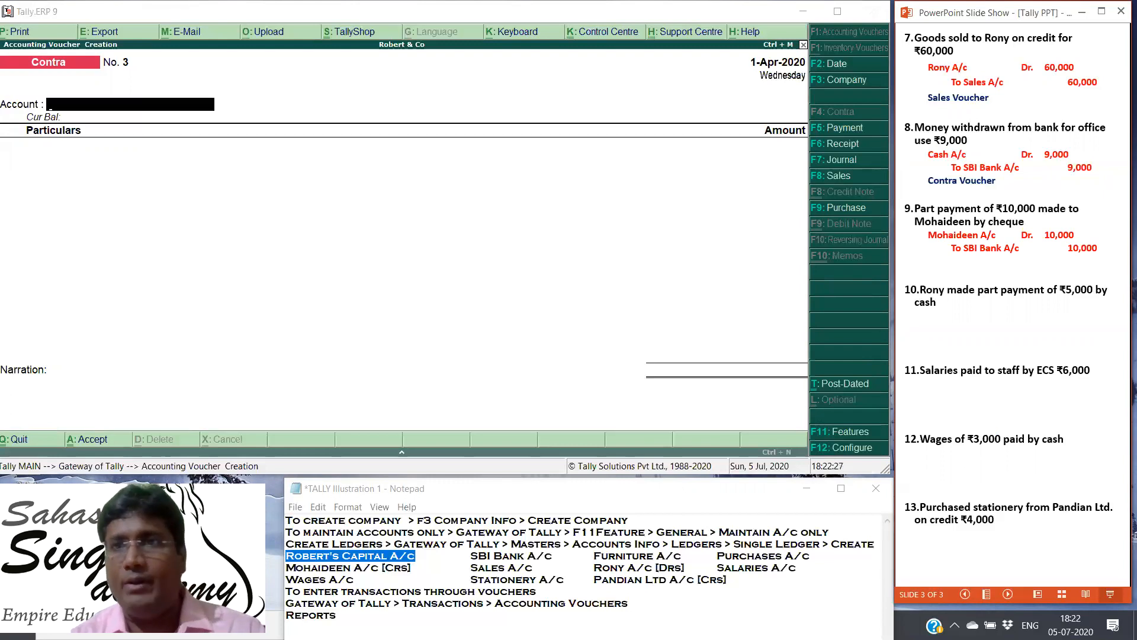
key("Right")
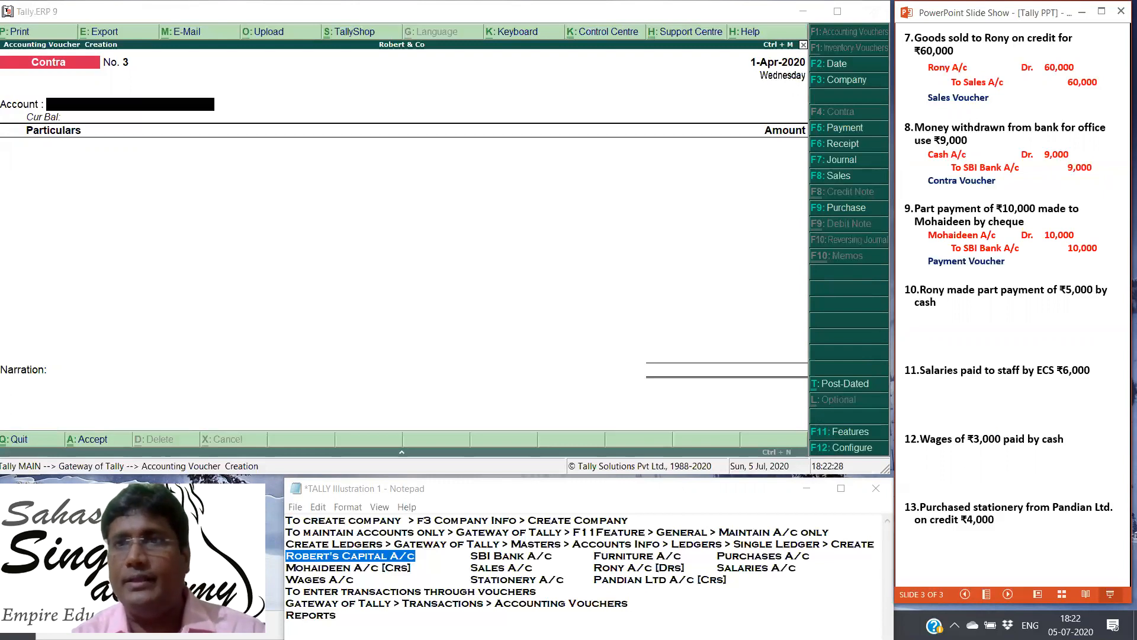
Step: Start a Tally payment voucher with SBI Bank A/c as the account and enter the ninth transaction's creditor ledger with an amount of 10000
left_click(848, 128)
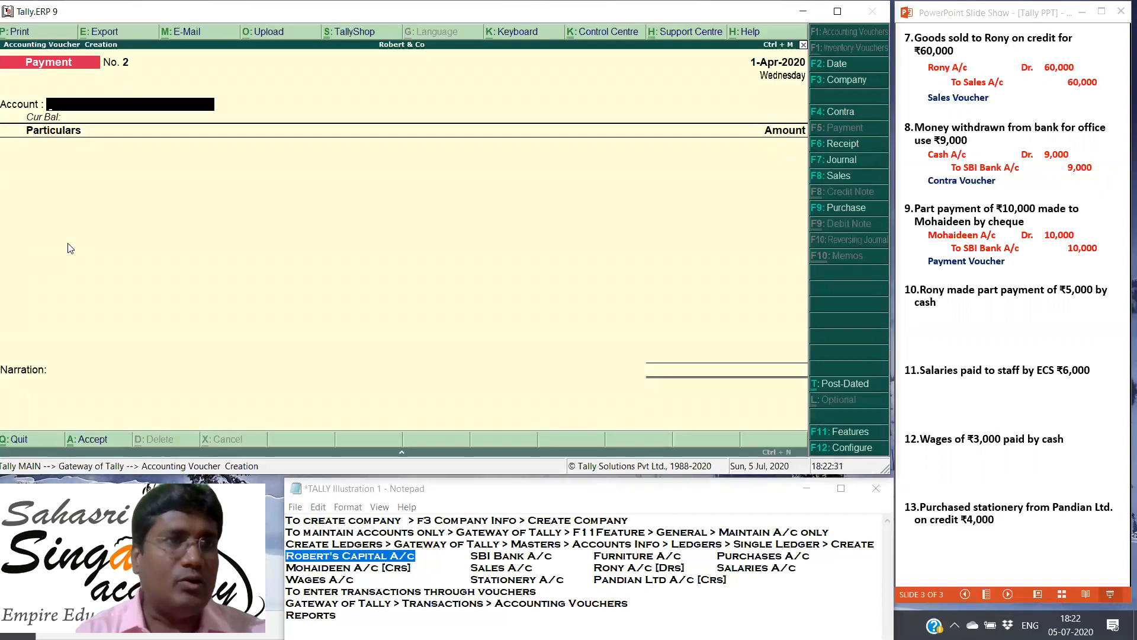
left_click(83, 104)
left_click(82, 104)
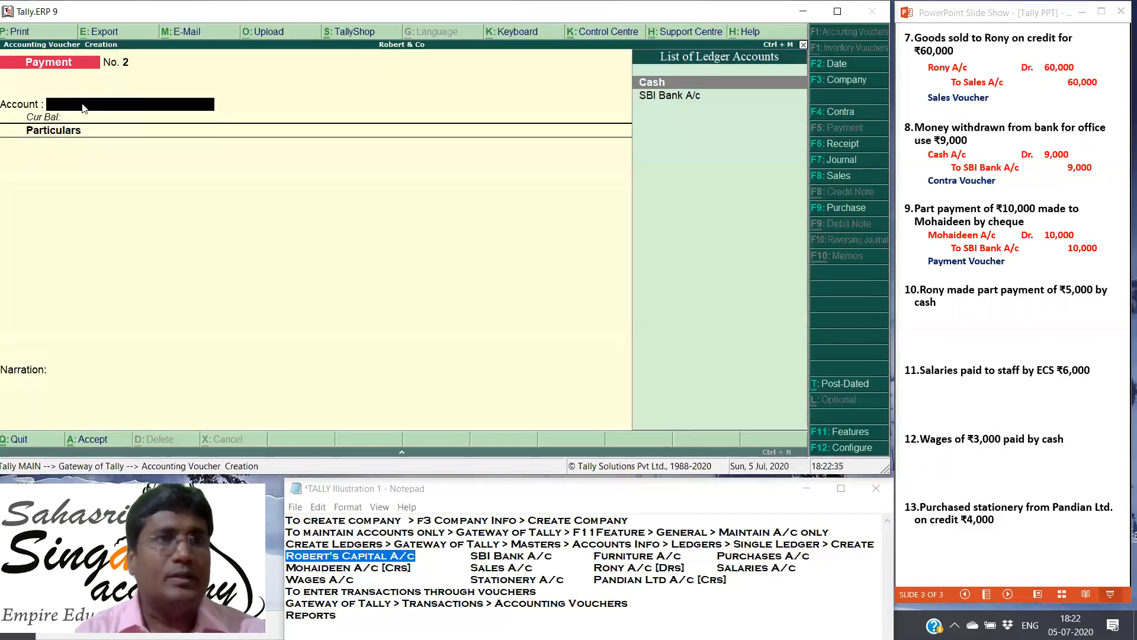
left_click(666, 99)
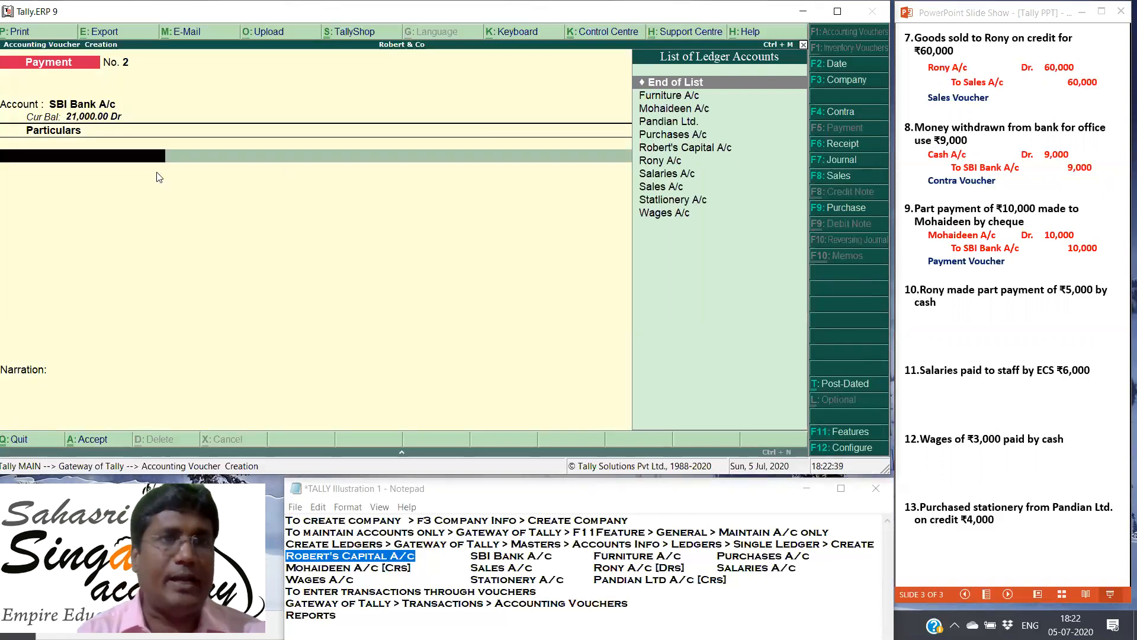
left_click(669, 110)
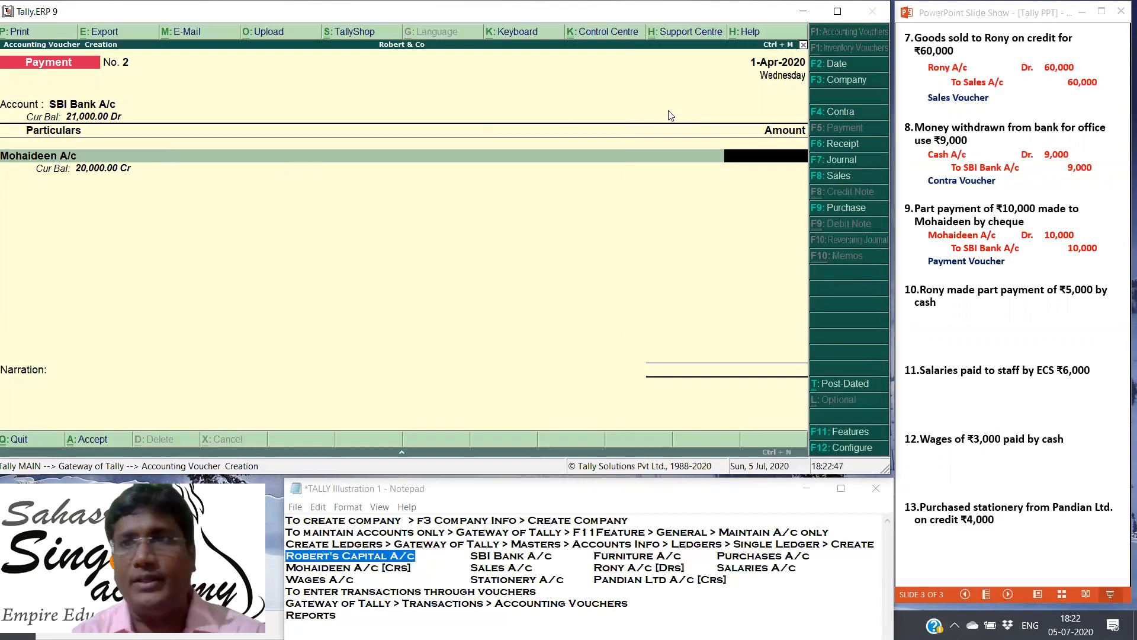
type("1000")
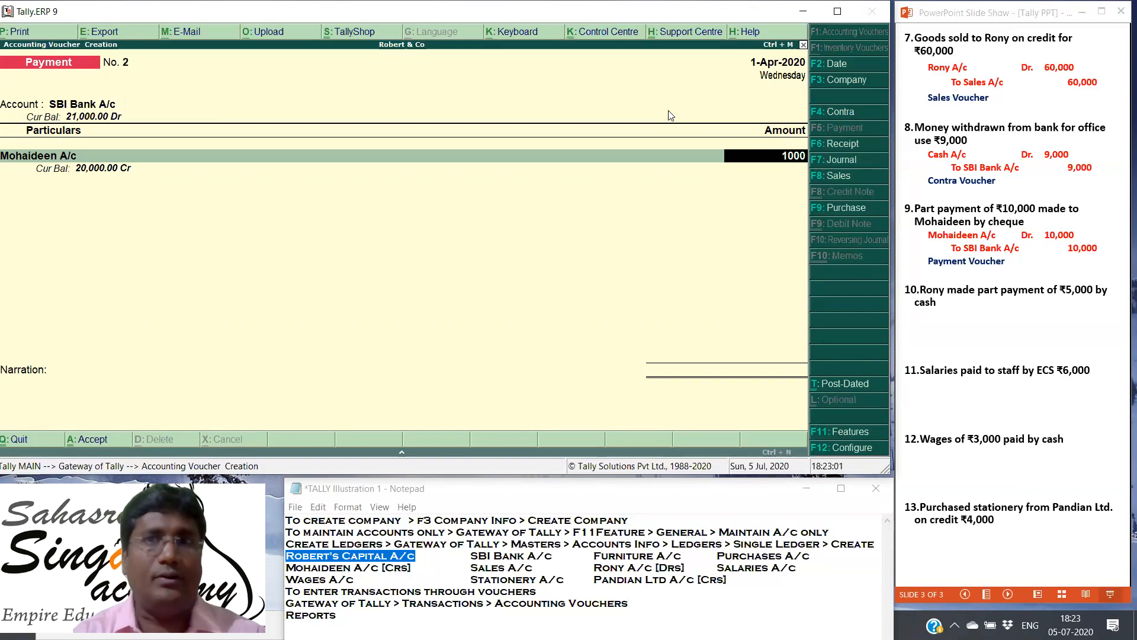
type("0")
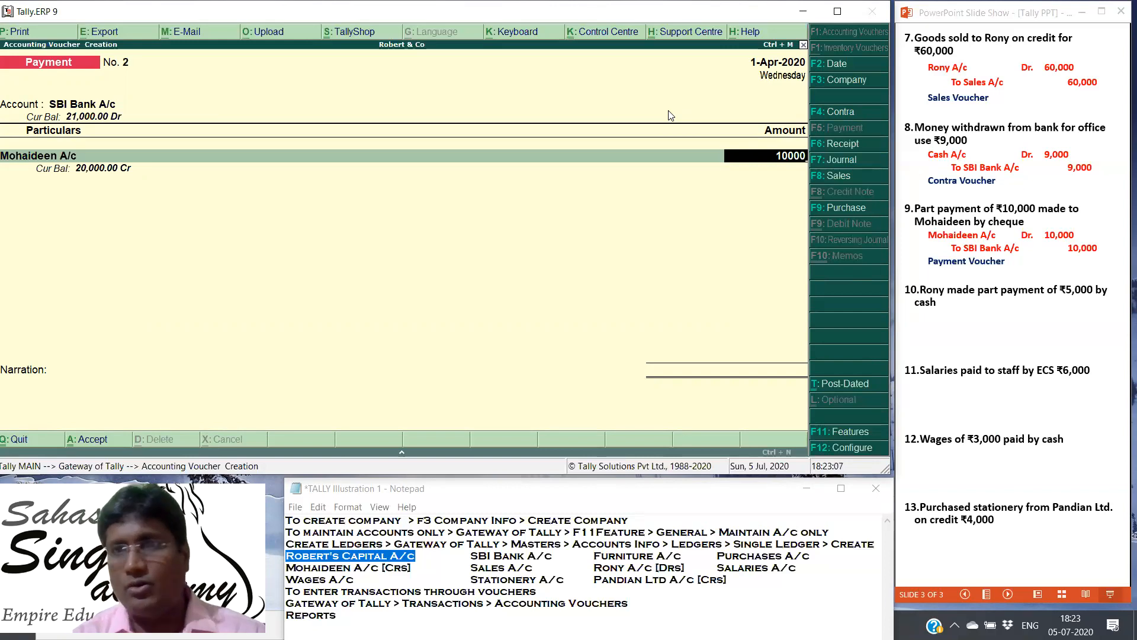
key("Return")
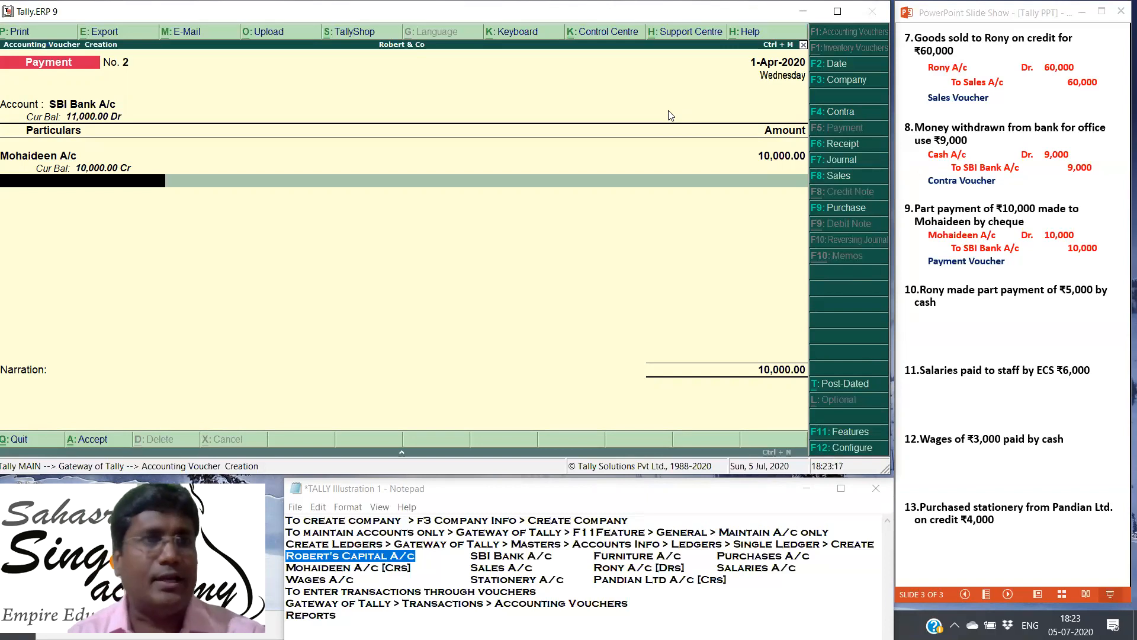
Step: Keep the default bank allocation and save the creditor's payment voucher without a narration
key("Return")
key("Return")
key("Return")
key("Return")
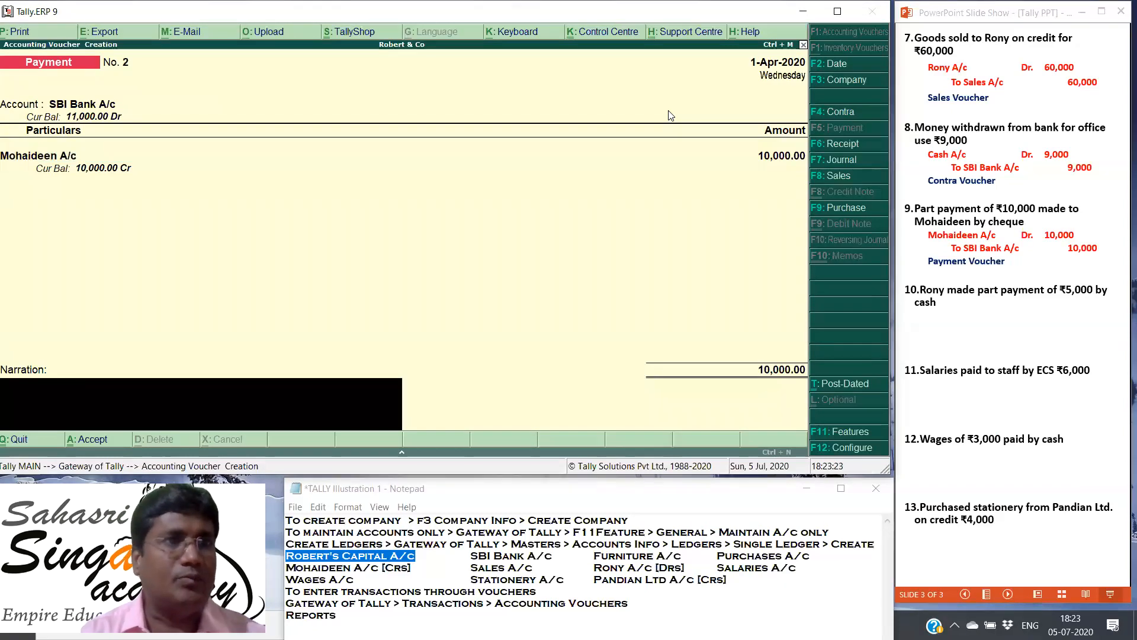
key("Return")
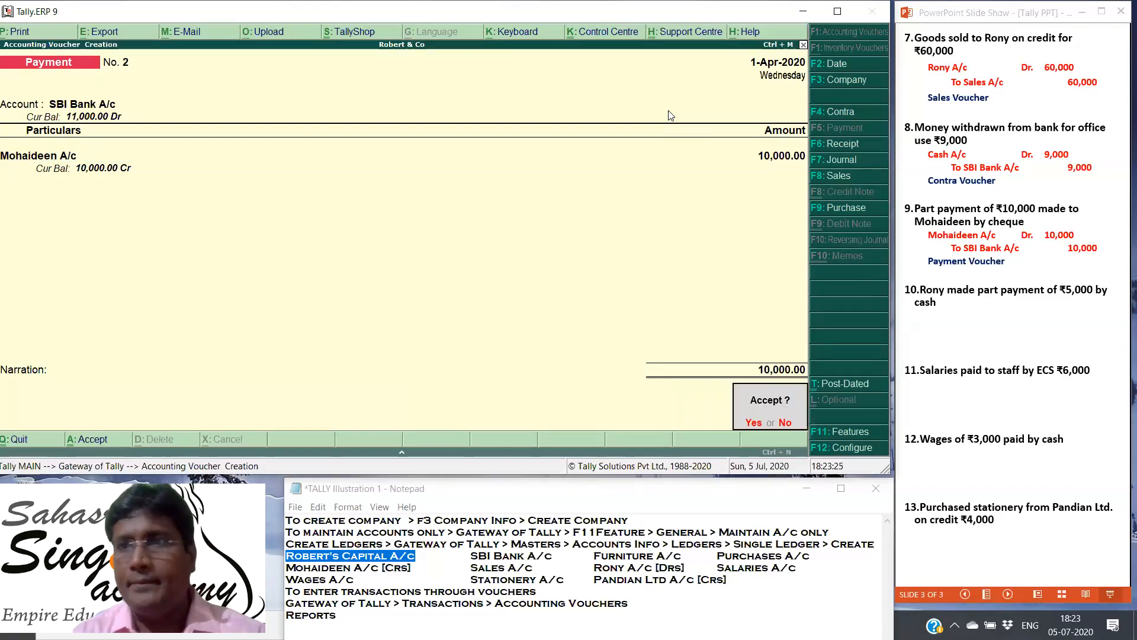
key("Return")
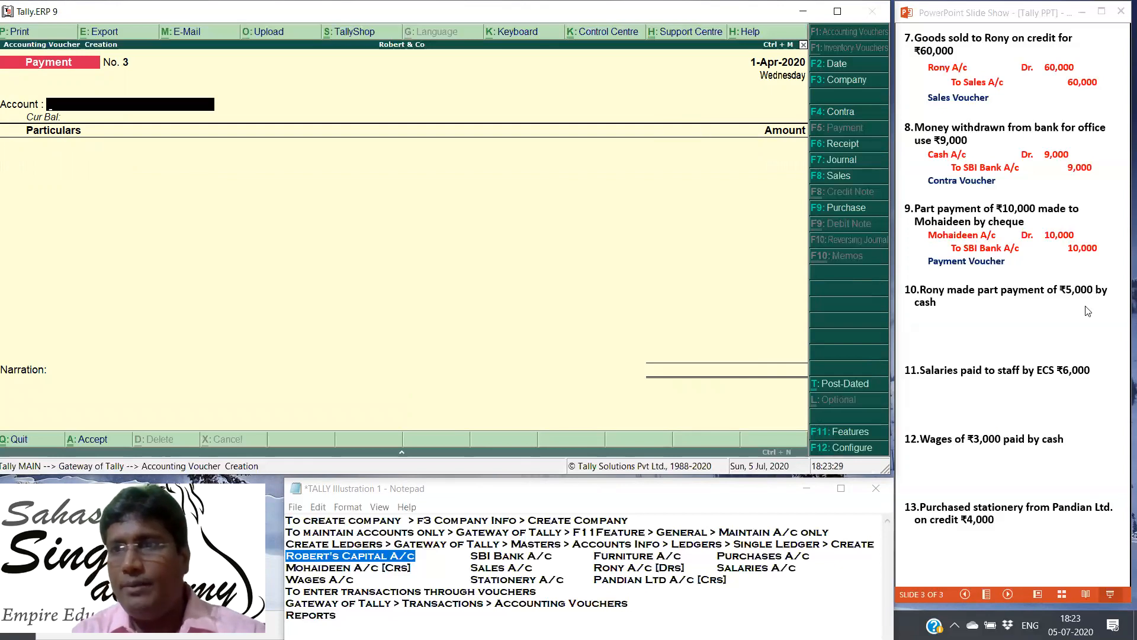
Step: In the PowerPoint slide show, reveal the tenth transaction's journal entry and voucher type
left_click(1055, 308)
key("Right")
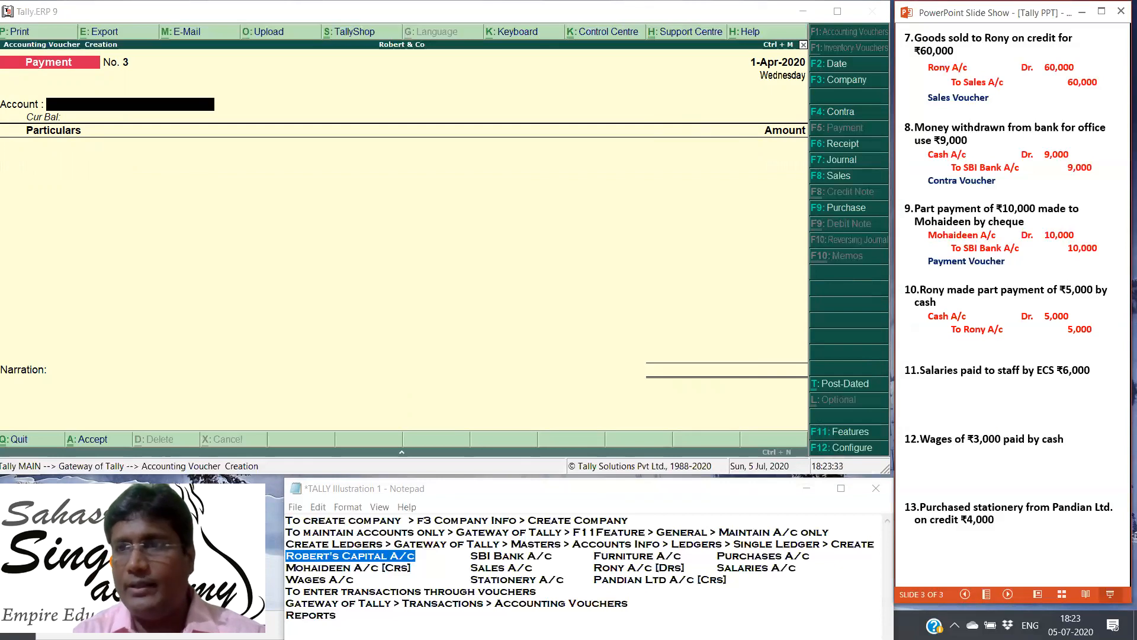
key("Right")
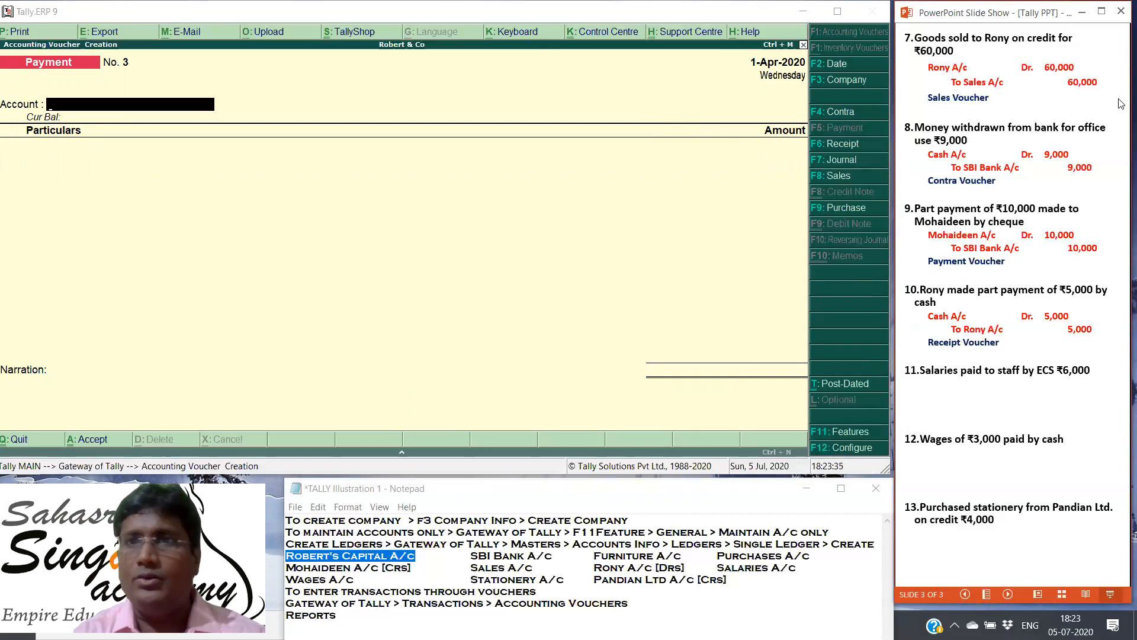
Step: Record a Tally receipt voucher with Cash as the account and 5000 against the tenth transaction's debtor ledger, saving it without a narration
left_click(824, 145)
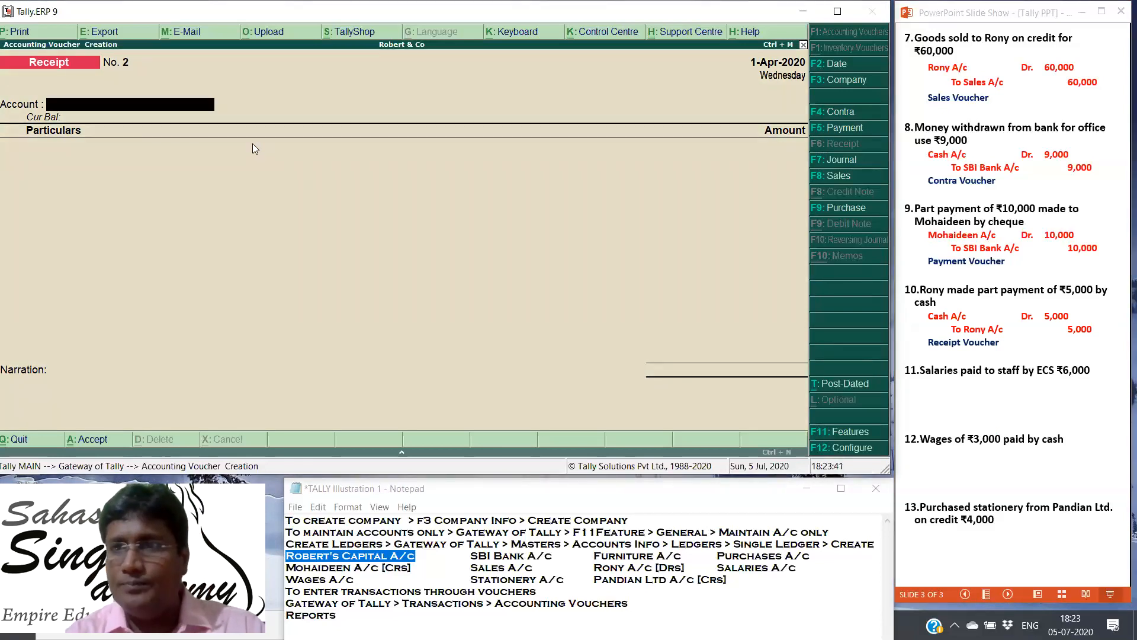
type("C")
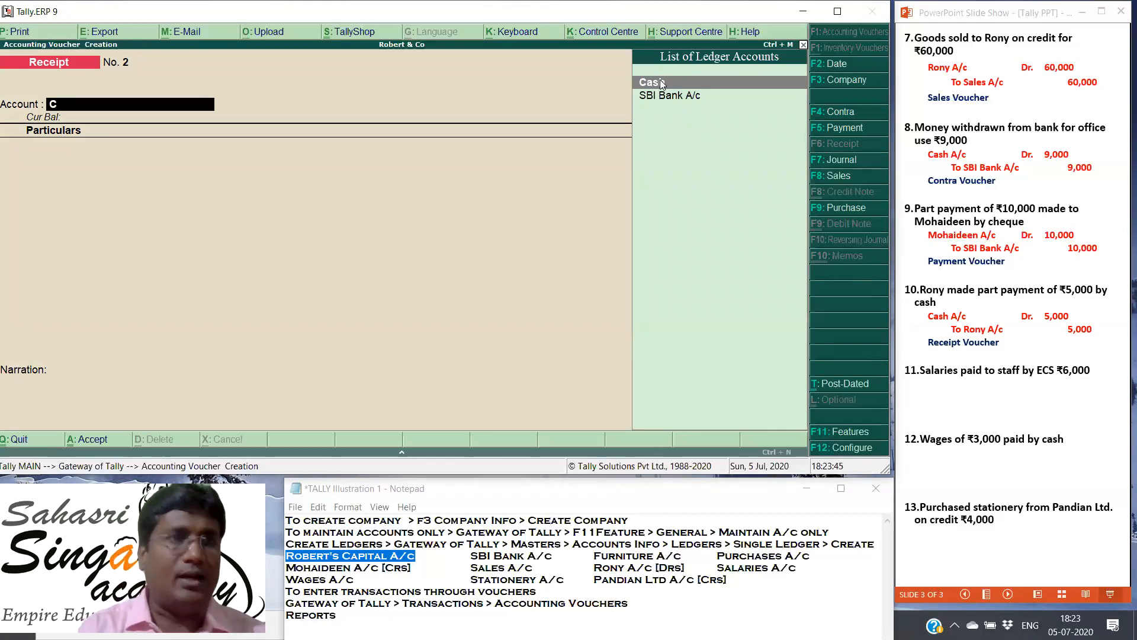
key("Return")
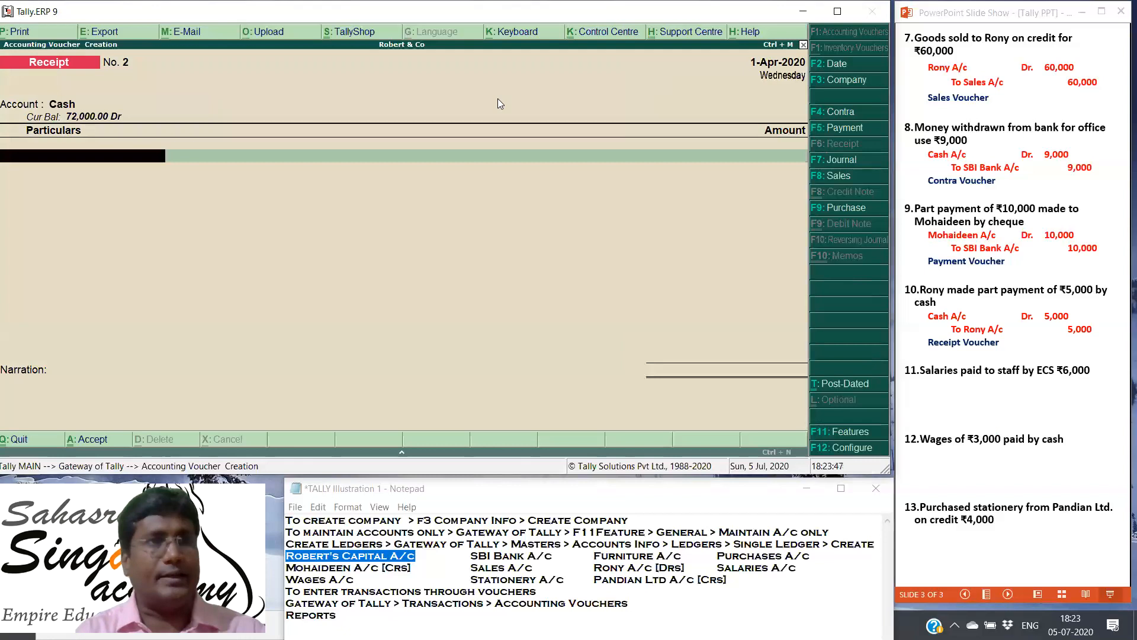
type("Ro")
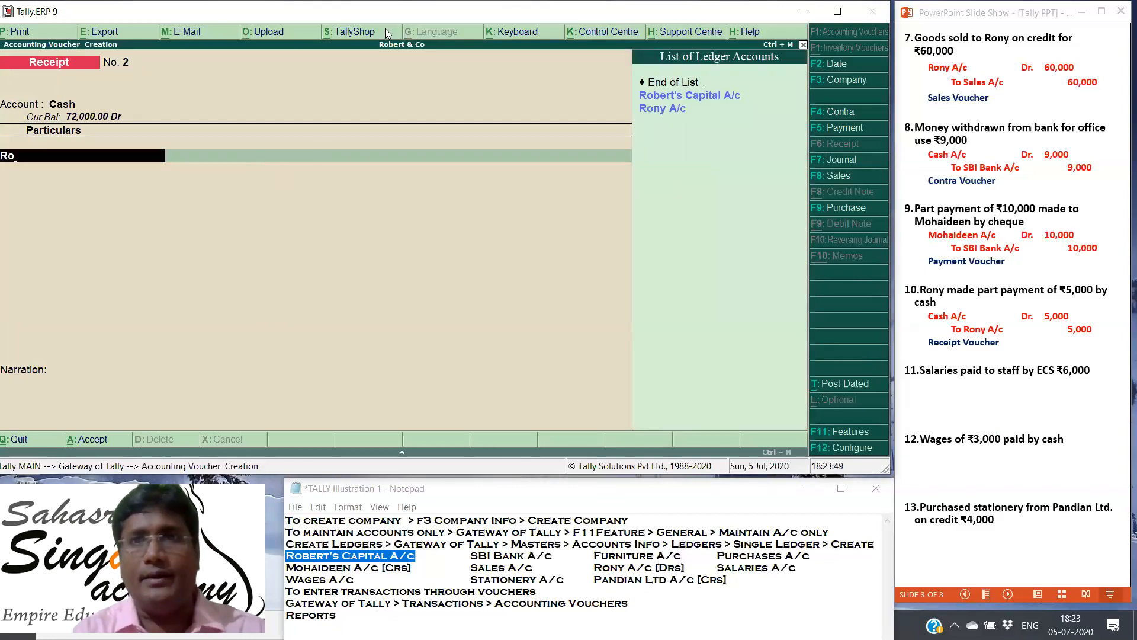
left_click(664, 109)
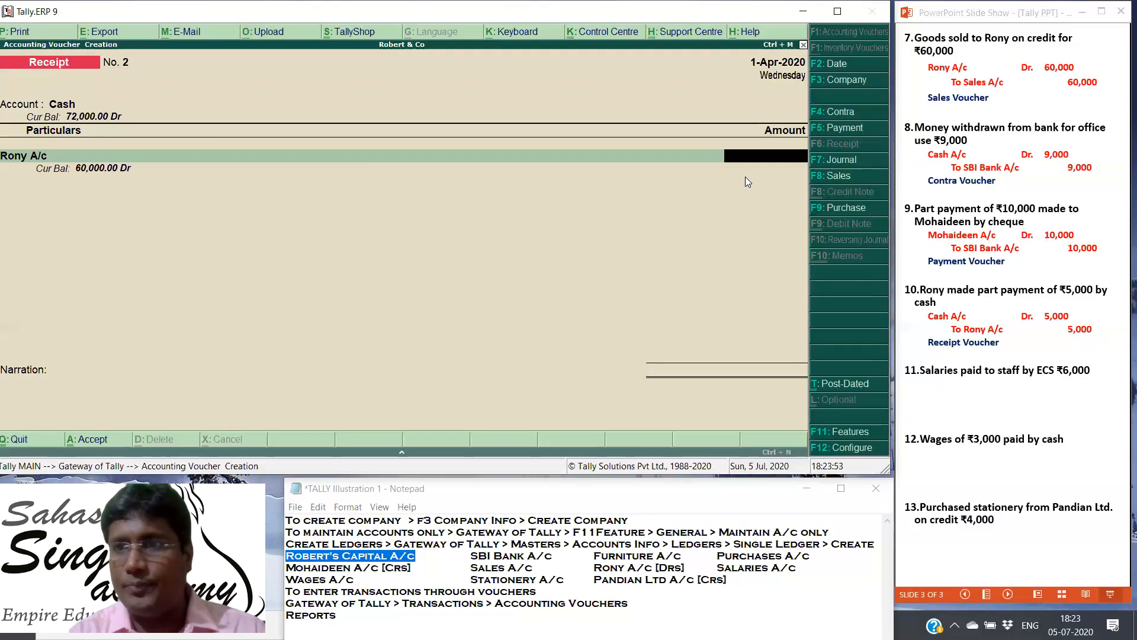
type("5000")
key("Return")
key("Return")
key("Return")
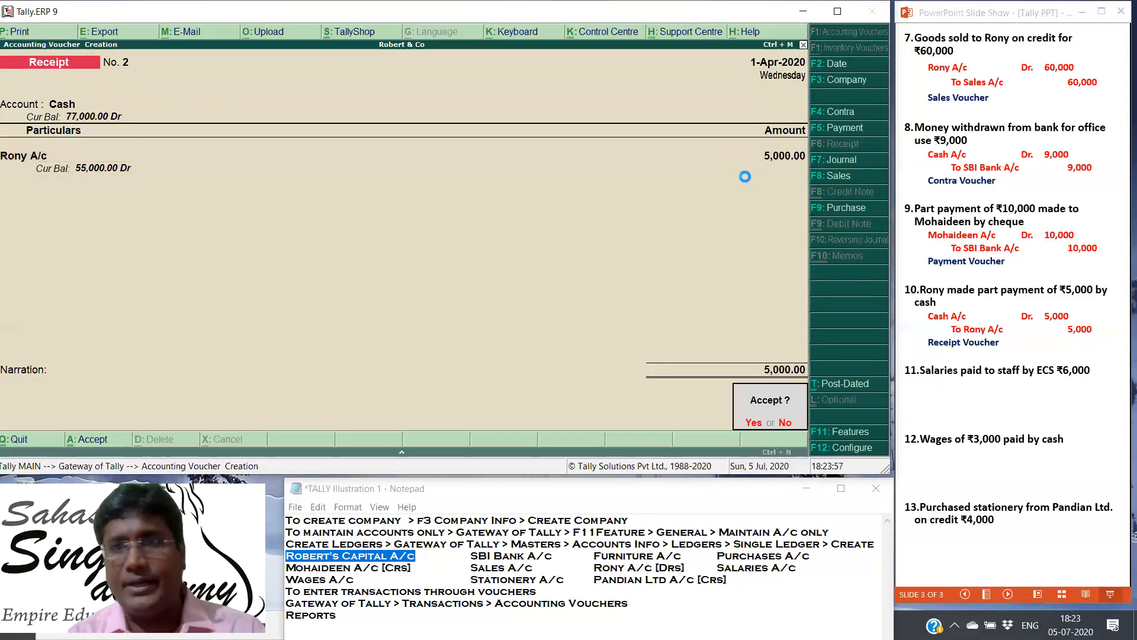
key("Return")
Step: In the PowerPoint slide show, reveal the eleventh transaction's journal entry
left_click(1047, 395)
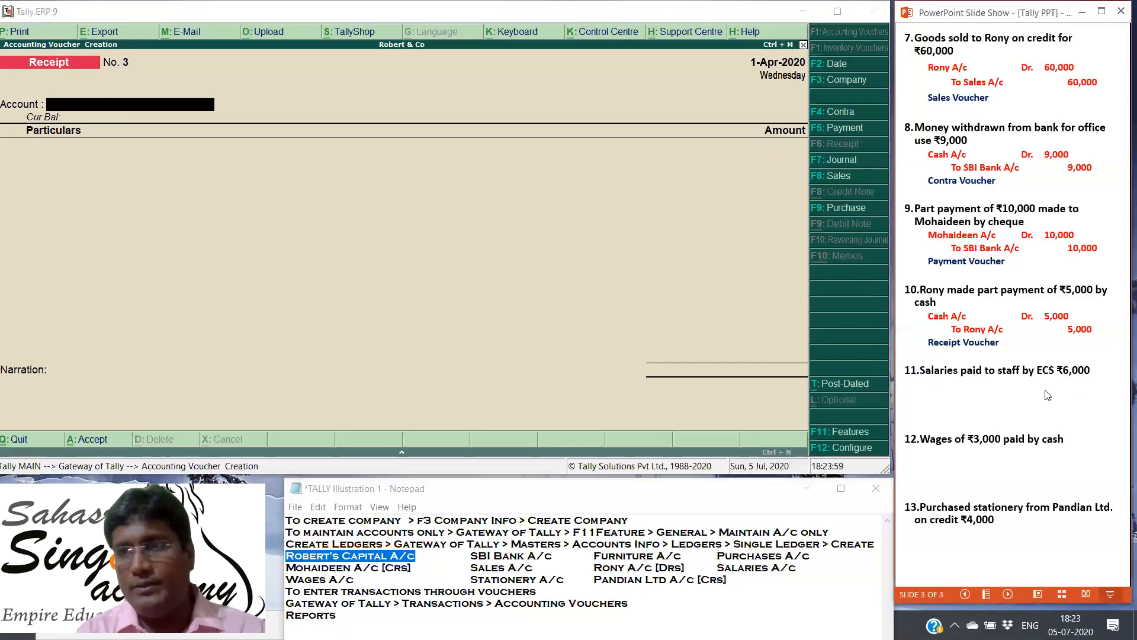
left_click(1047, 395)
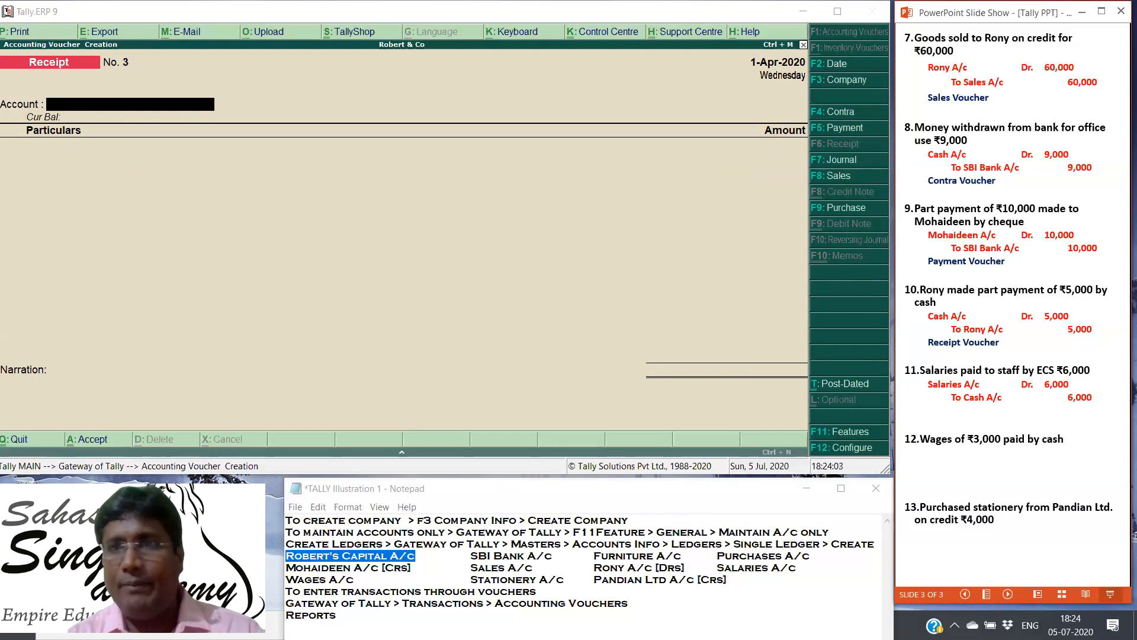
Step: Start a Tally payment voucher with SBI Bank A/c as the account and enter Salaries A/c with an amount of 6000
left_click(833, 128)
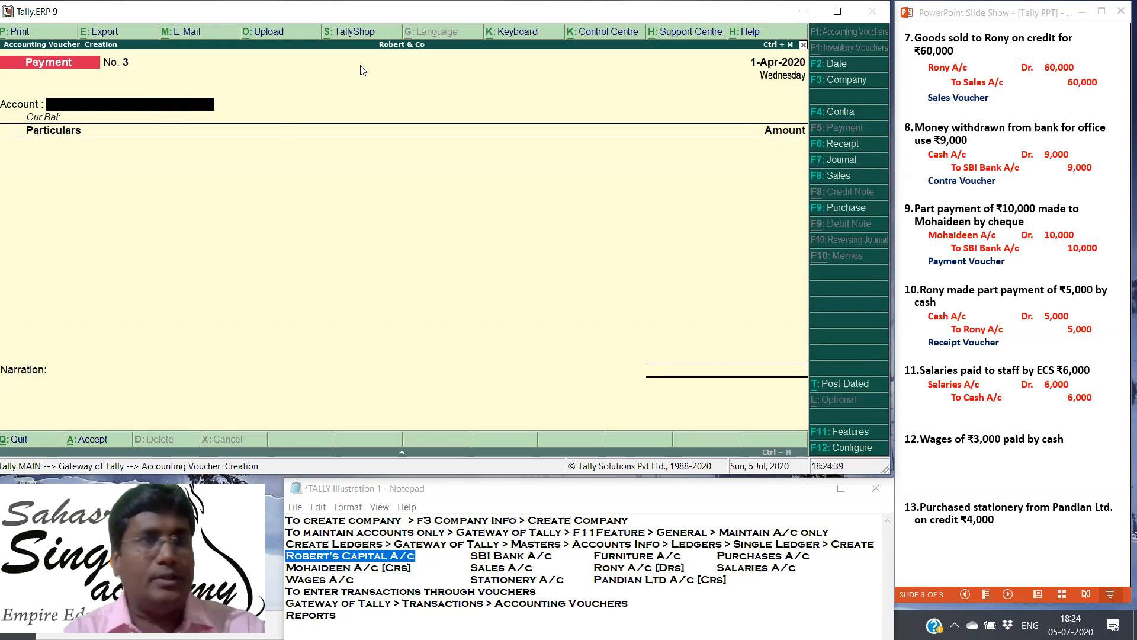
type("Sb")
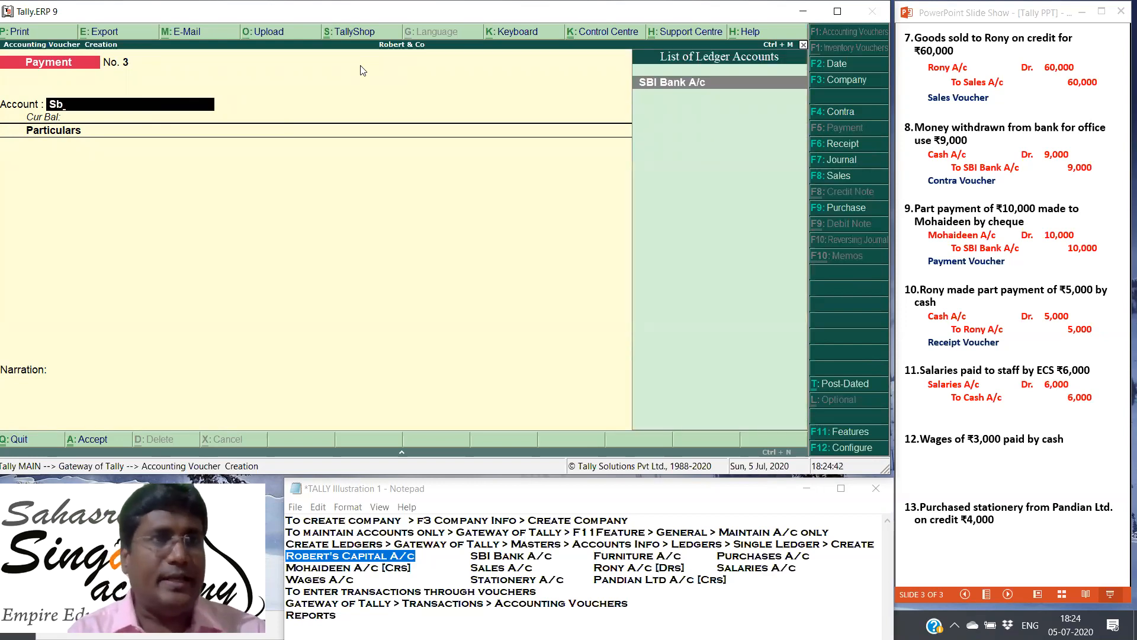
key("Return")
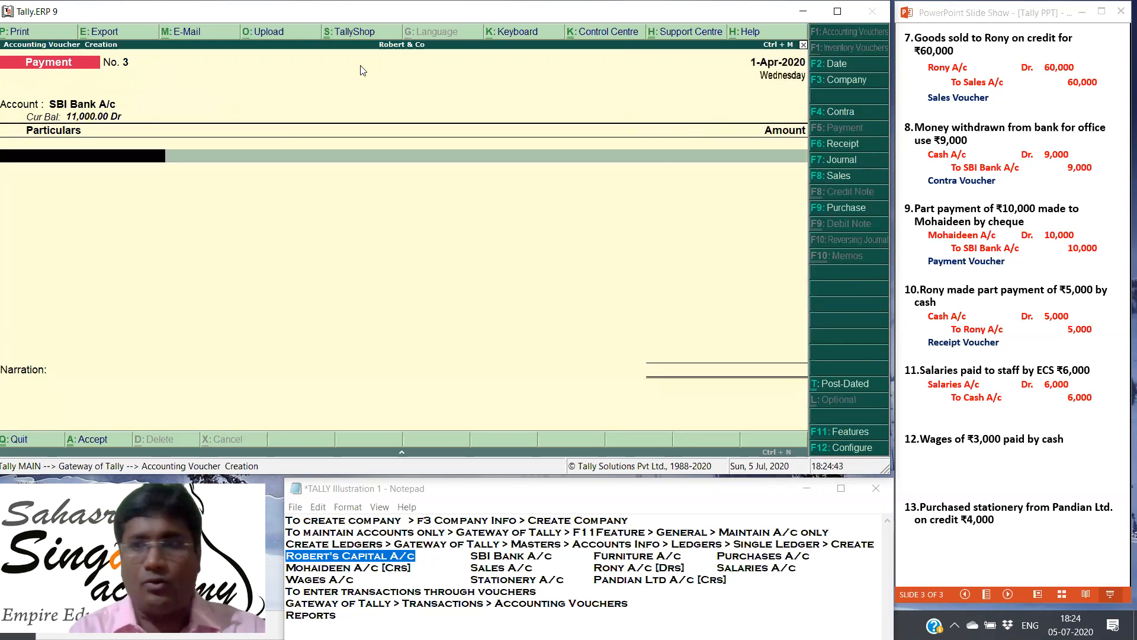
type("Sal")
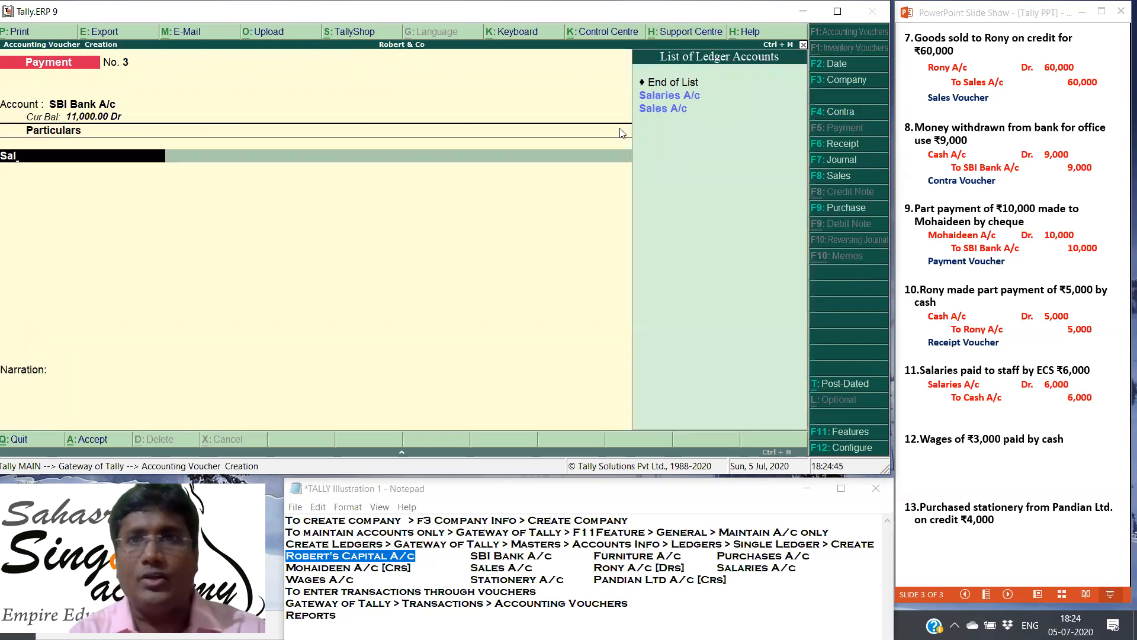
left_click(659, 99)
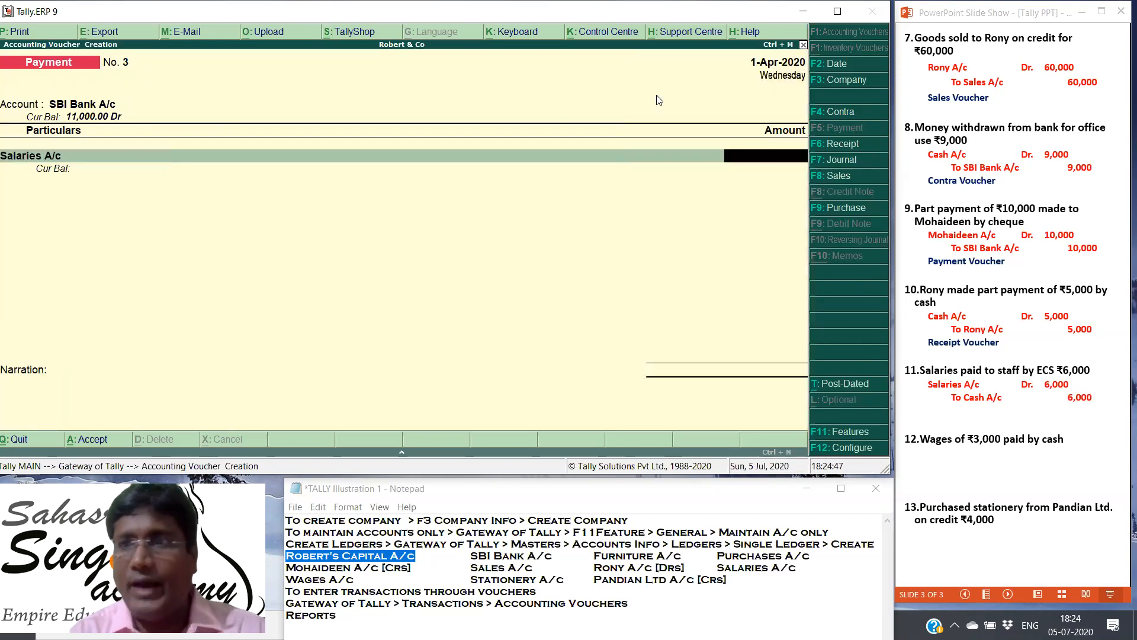
type("6000")
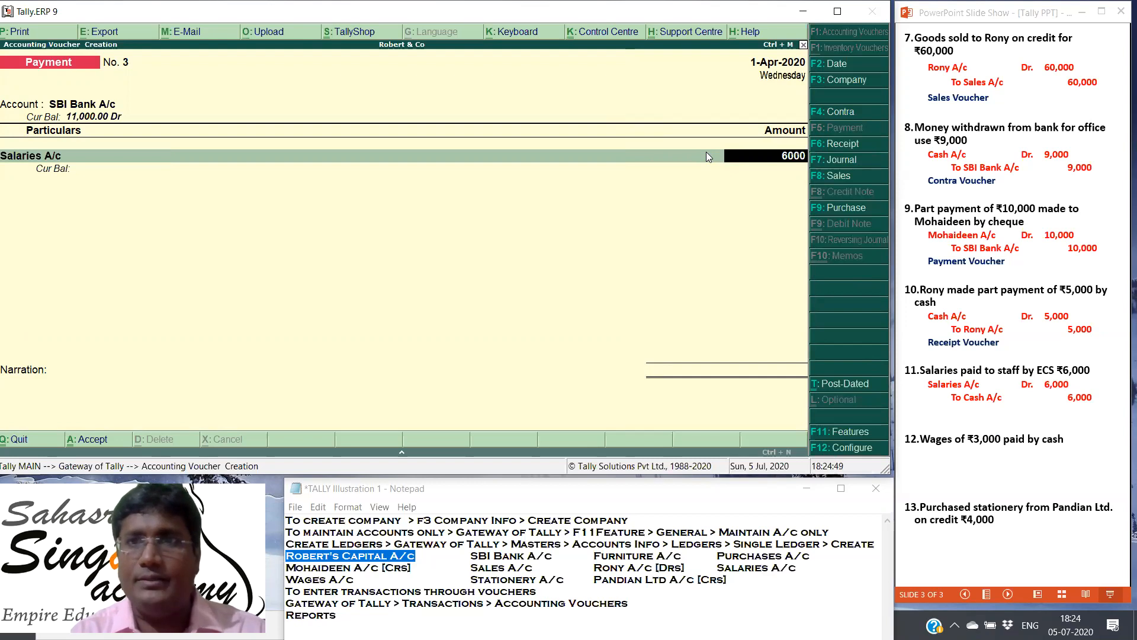
key("Return")
Step: Keep the default cheque bank allocation with a blank instrument number and save the salaries payment voucher without a narration
key("Return")
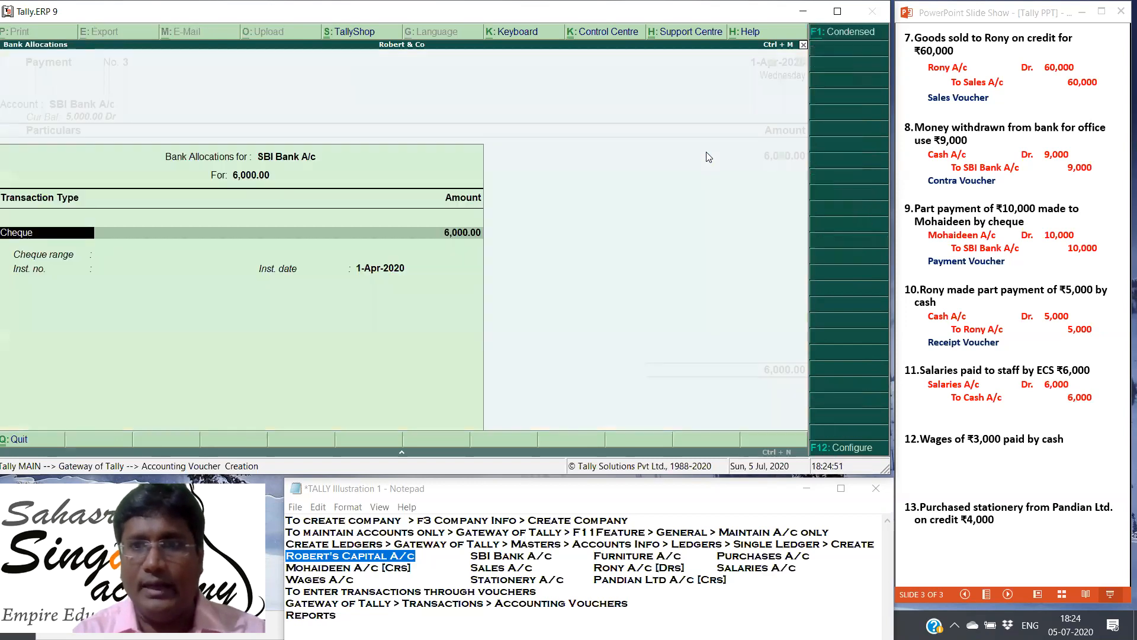
key("Return")
key("Return")
key("Return")
key("Return")
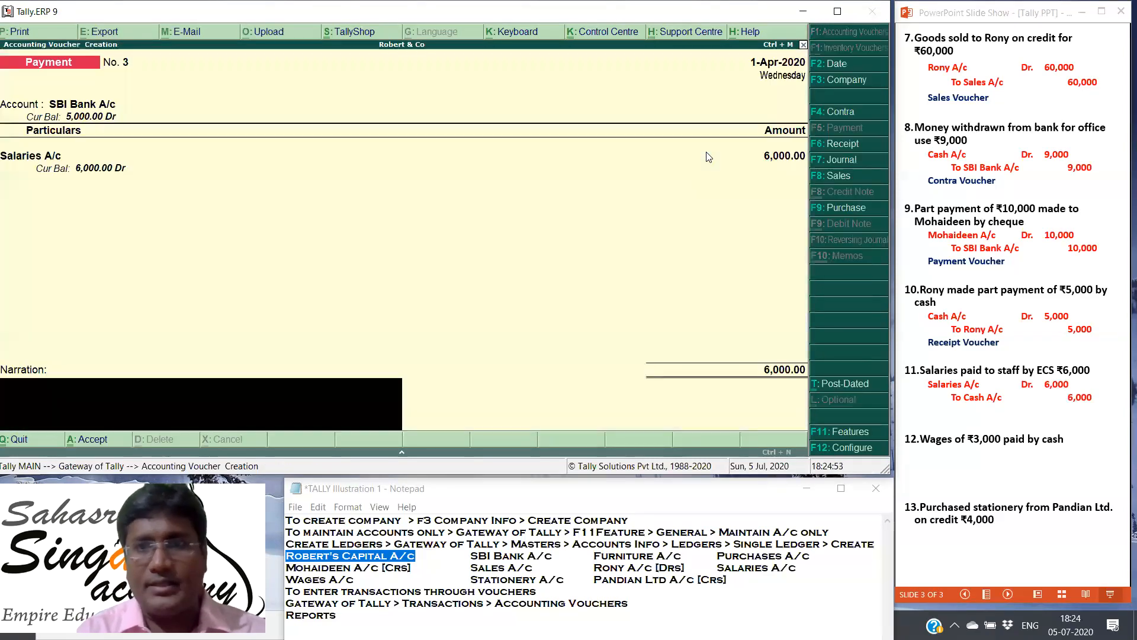
key("Return")
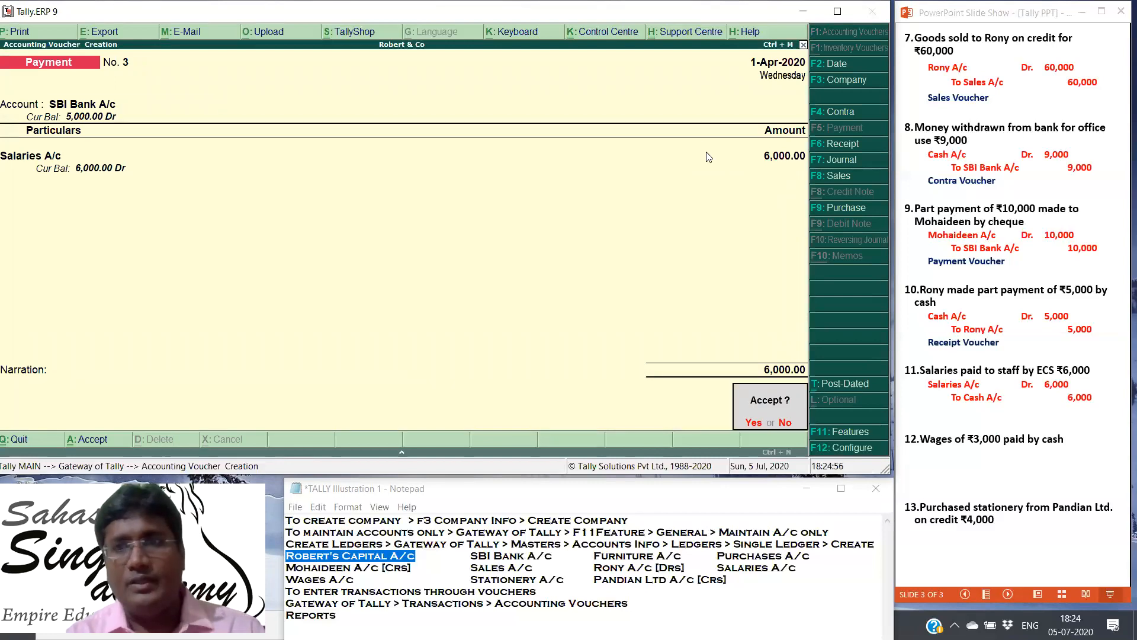
key("Return")
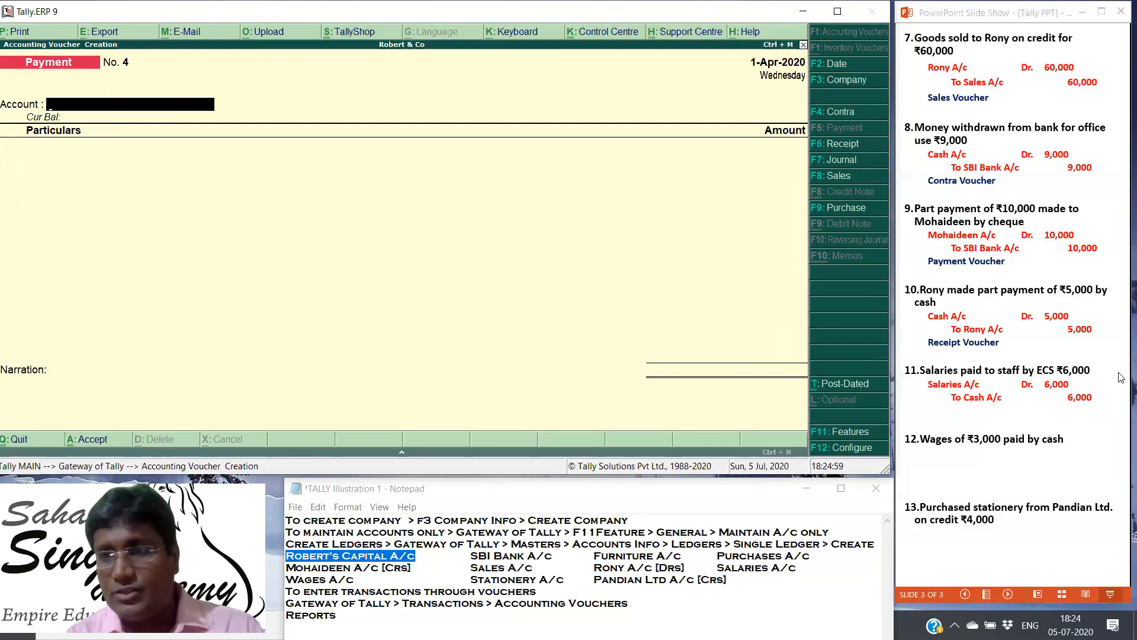
Step: In the PowerPoint slide show, reveal the eleventh transaction's voucher type and the twelfth transaction's journal entry and voucher type
left_click(999, 452)
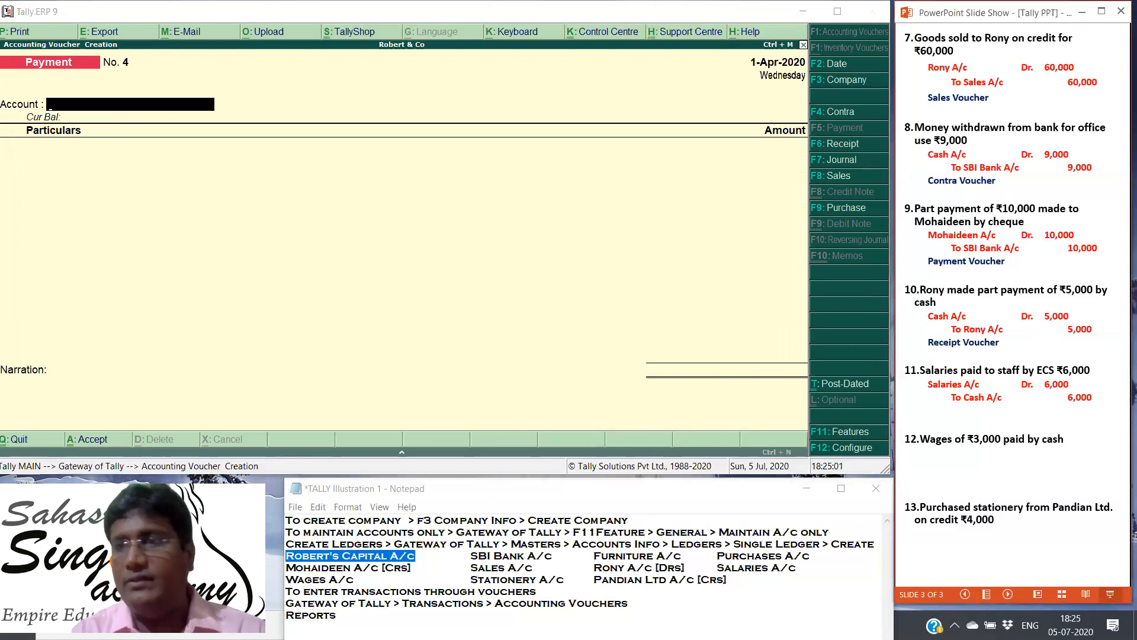
key("Right")
key("Right")
key("Right")
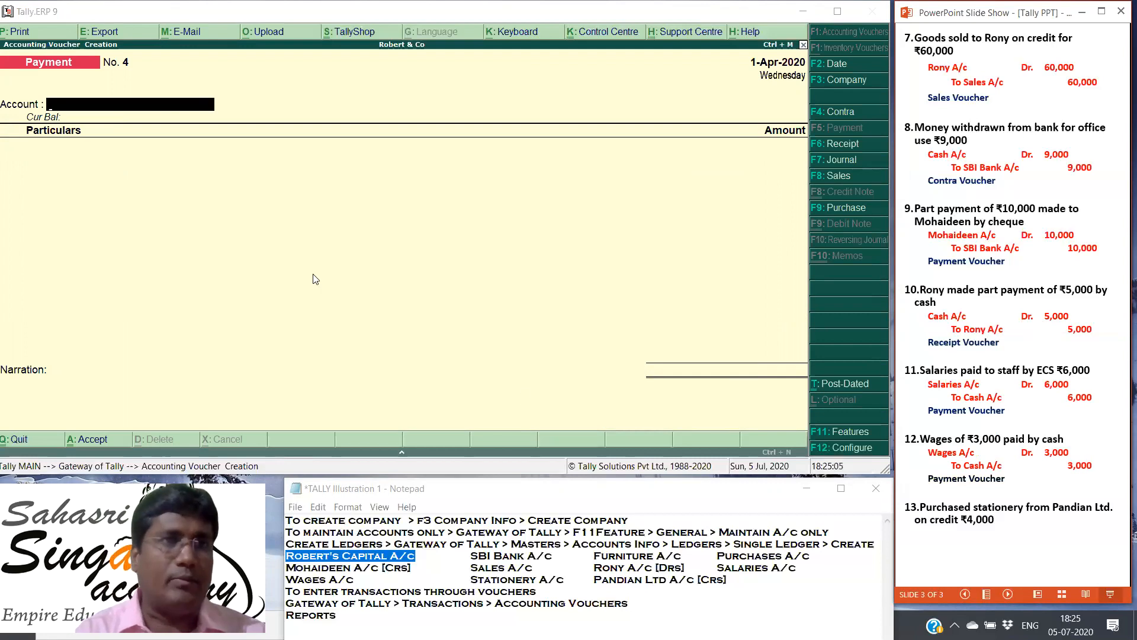
Step: Enter a Tally payment voucher with Cash as the account and Wages A/c for 3000, saving it without a narration
left_click(109, 108)
type("C")
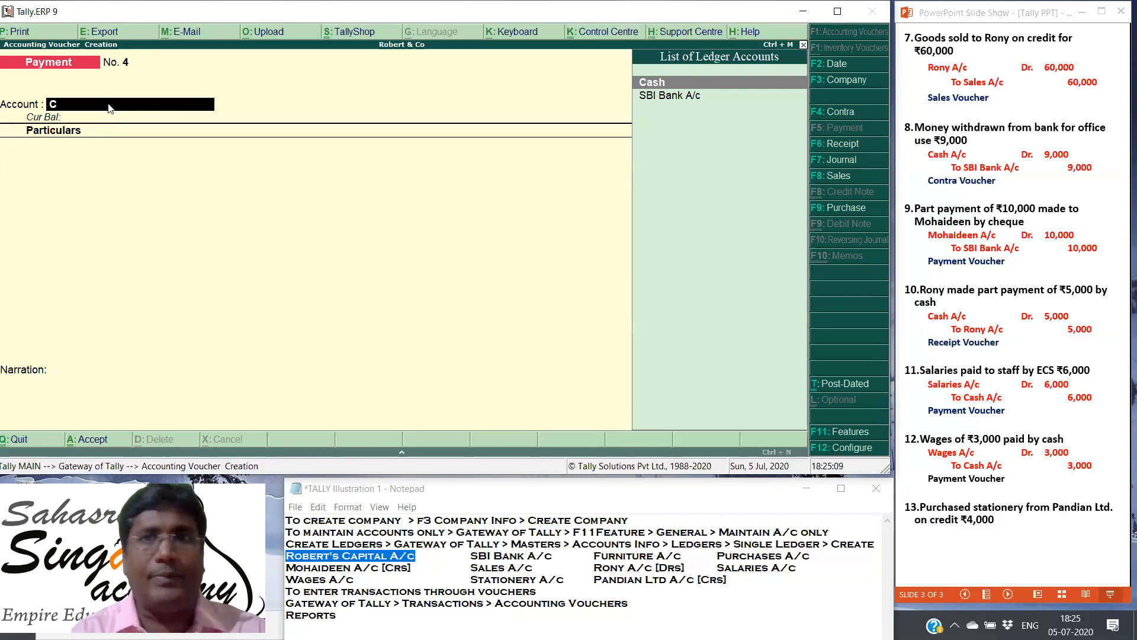
left_click(661, 84)
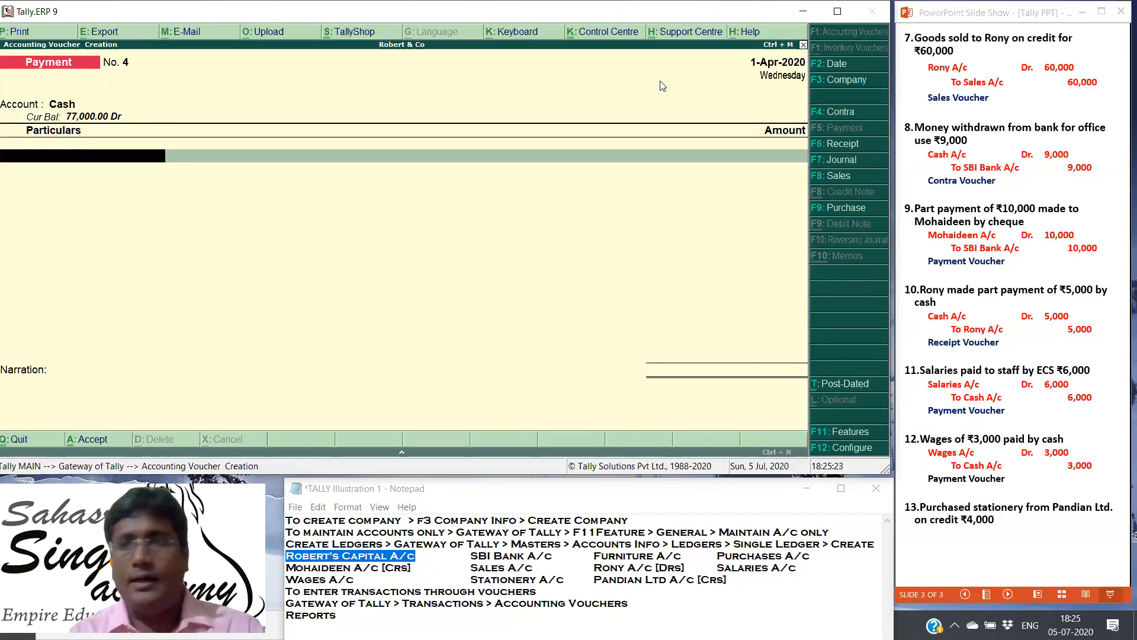
type("W")
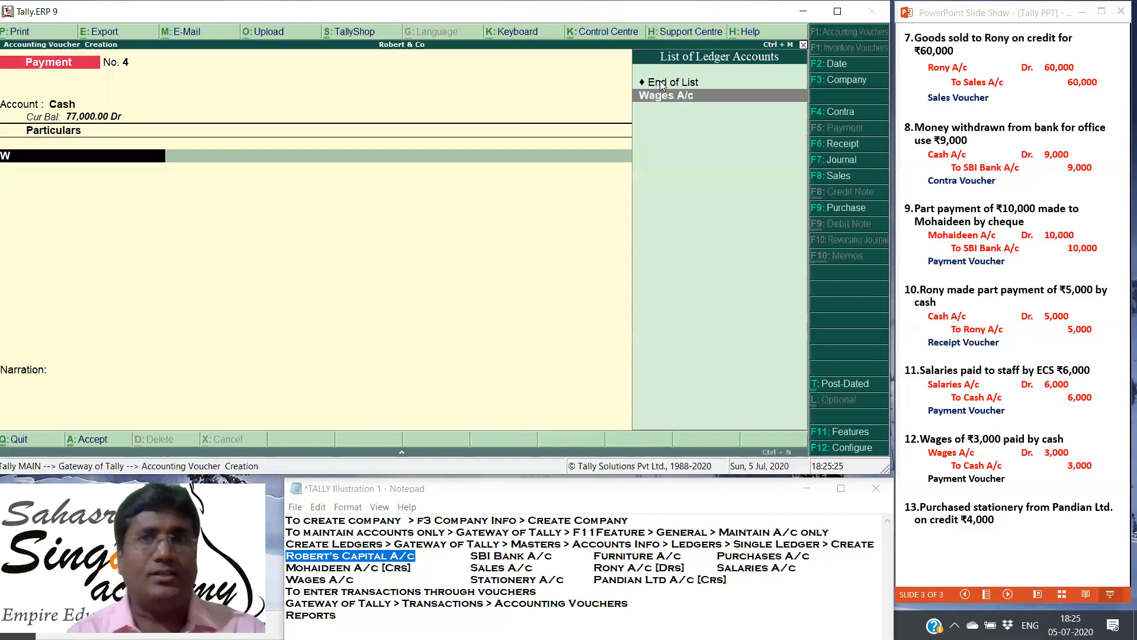
key("Return")
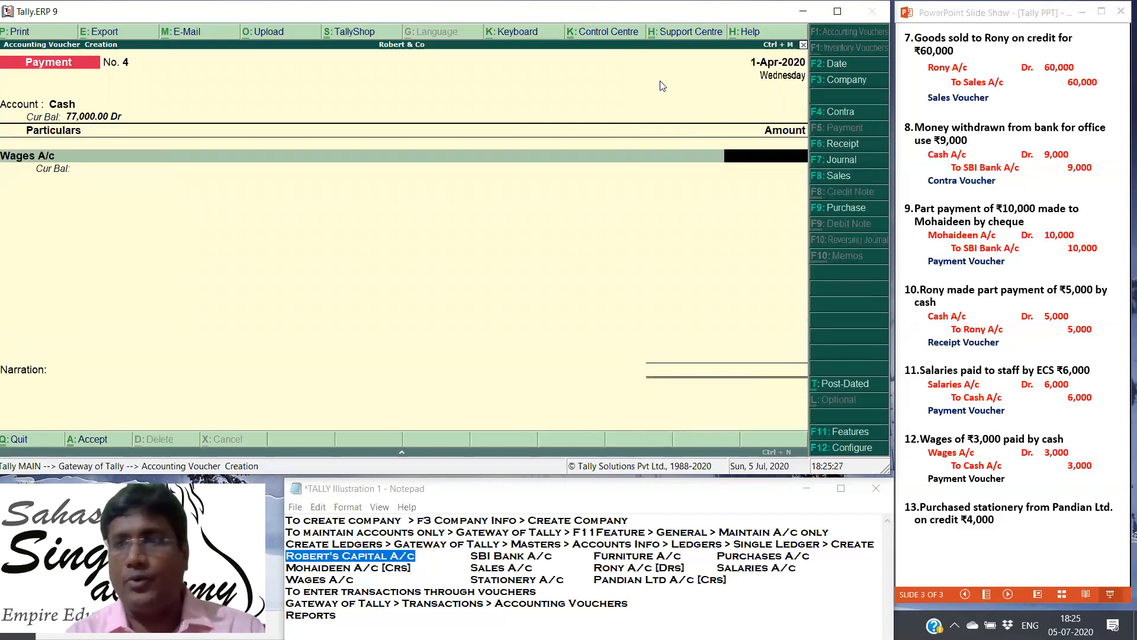
type("3000")
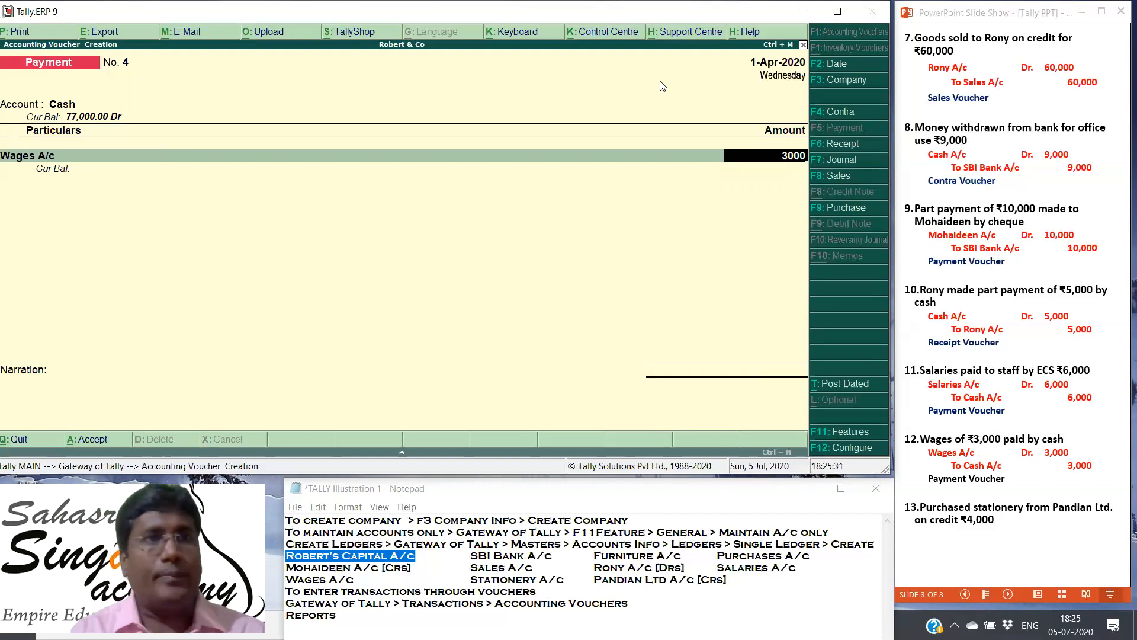
key("Return")
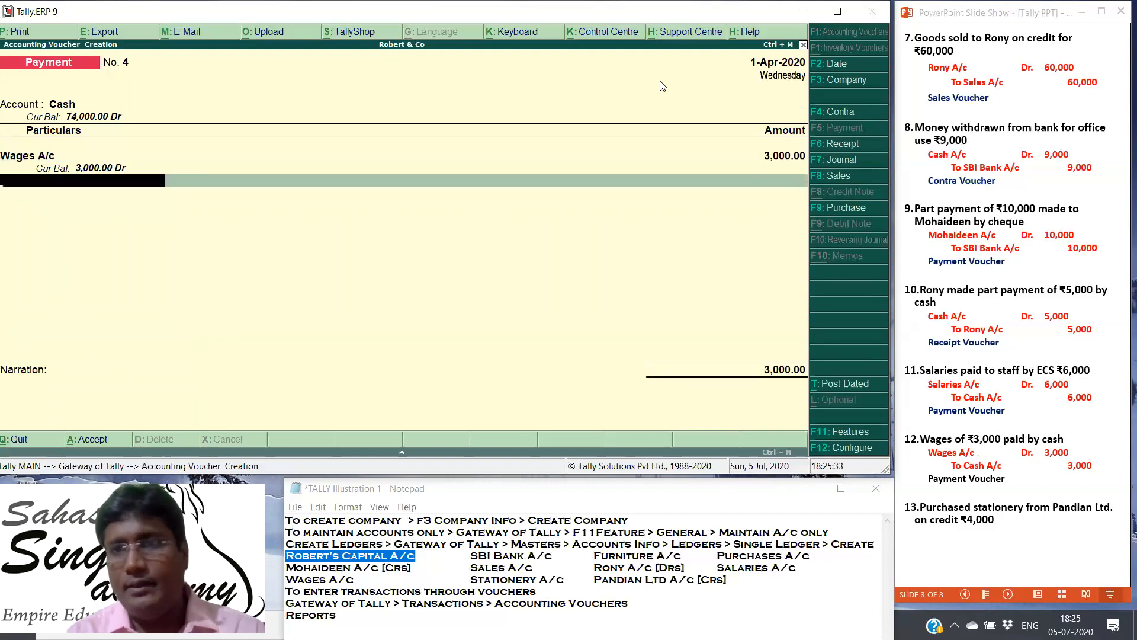
key("Return")
key("Return")
key("Return")
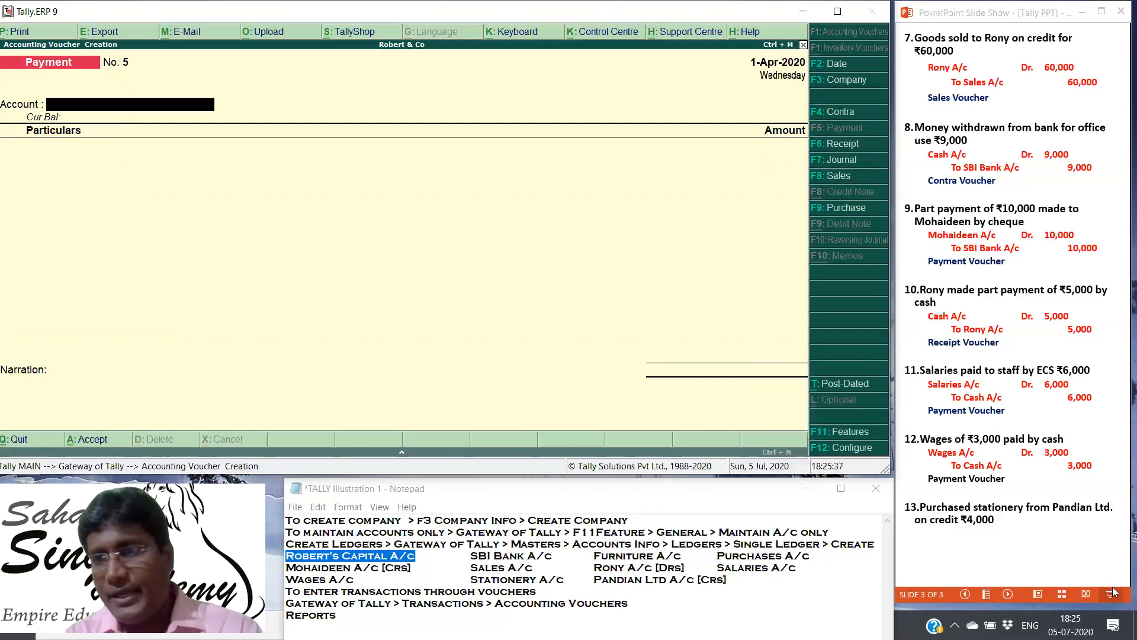
Step: In the PowerPoint slide show, reveal the thirteenth transaction's journal entry and voucher type
left_click(1038, 539)
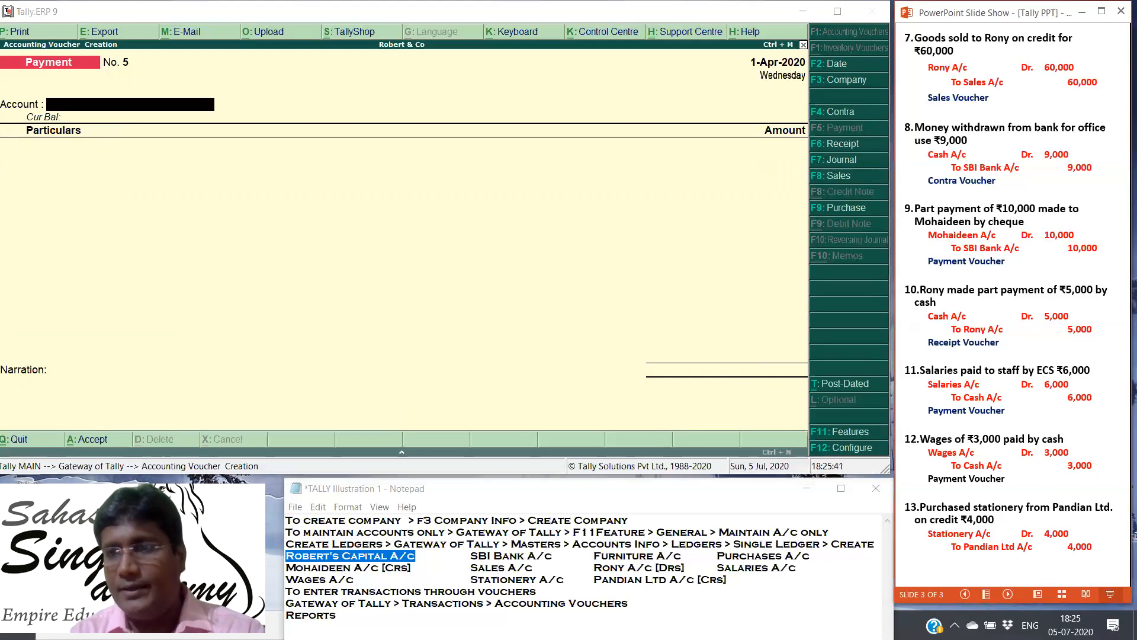
key("Right")
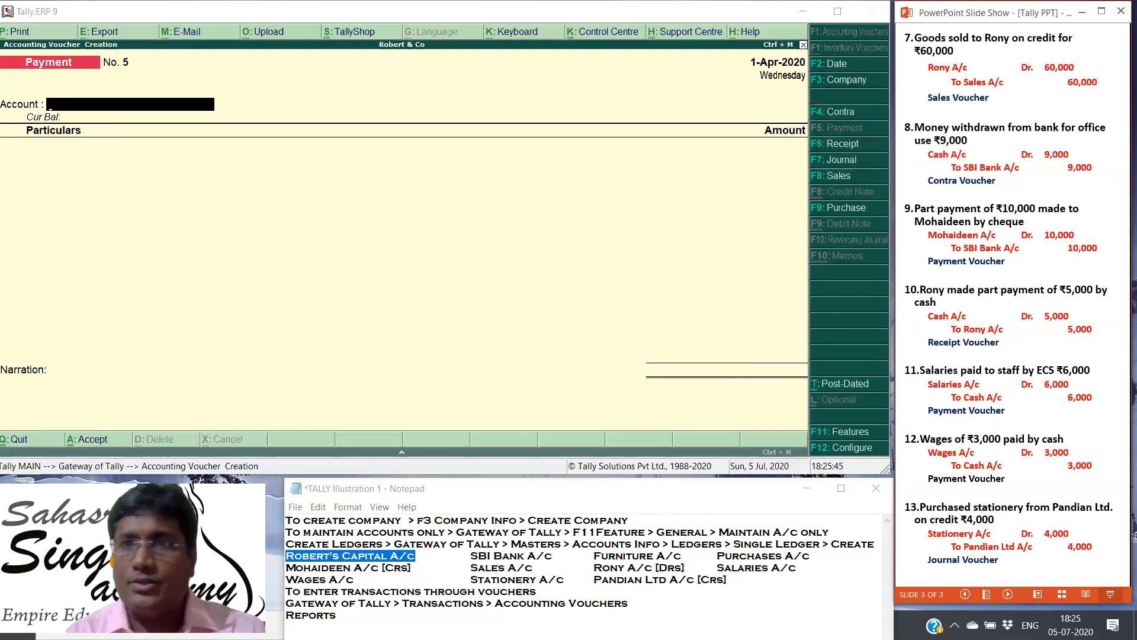
Step: Start a Tally journal voucher and debit Stationery A/c with 4000
left_click(842, 160)
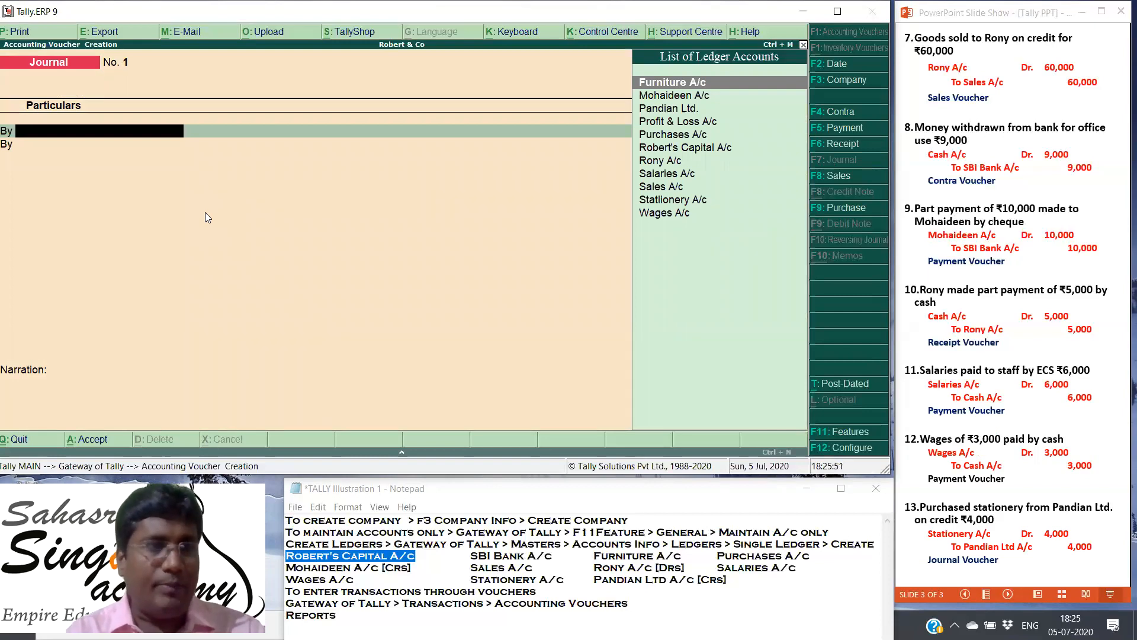
type("St")
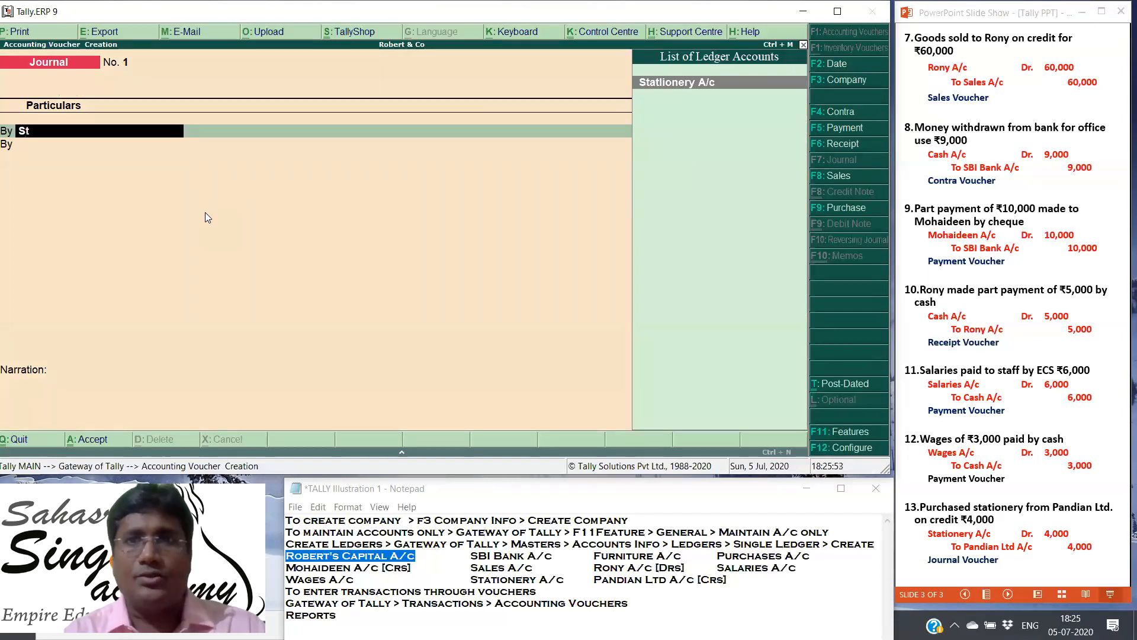
left_click(700, 83)
type("4000")
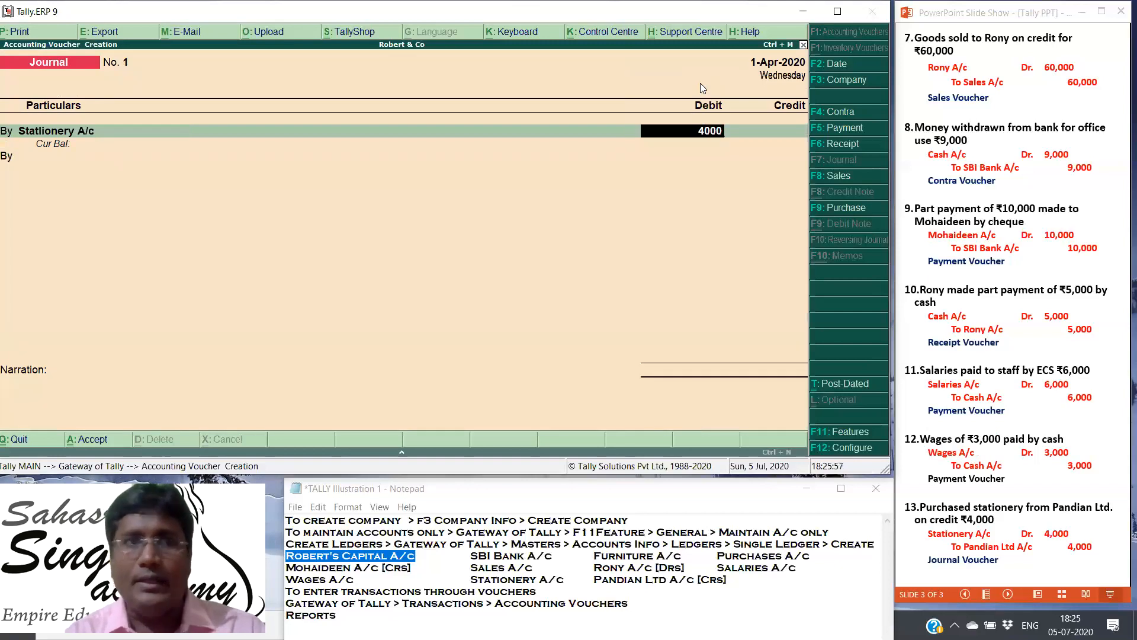
key("Return")
Step: Credit Pandian Ltd. with 4,000 and save the journal voucher without a narration, leaving voucher entry for the Gateway of Tally
key("t")
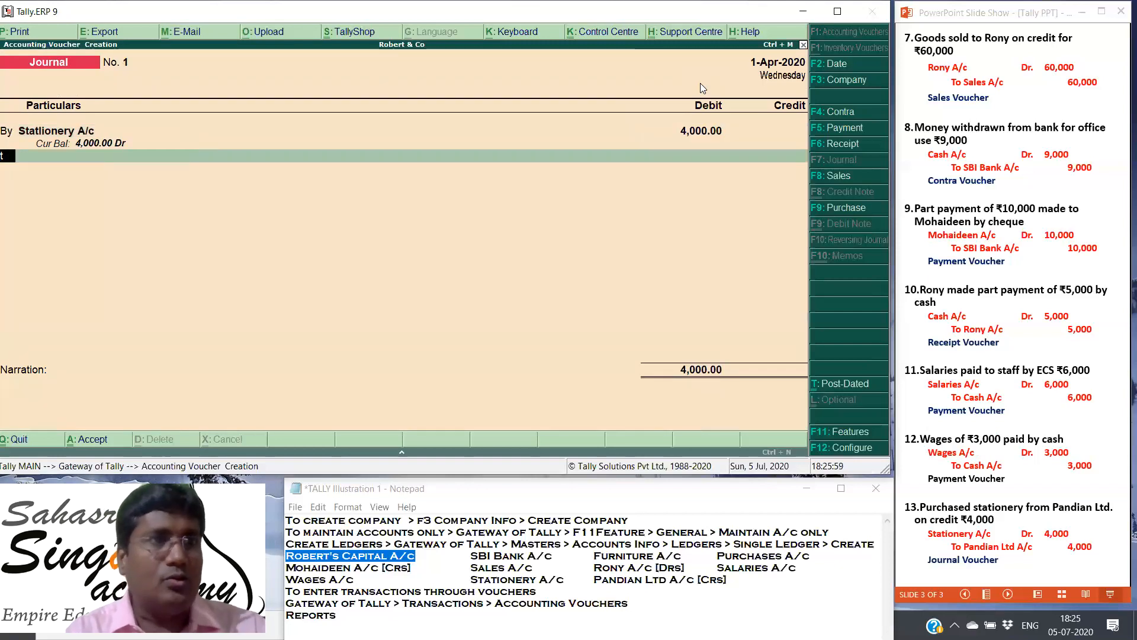
key("Return")
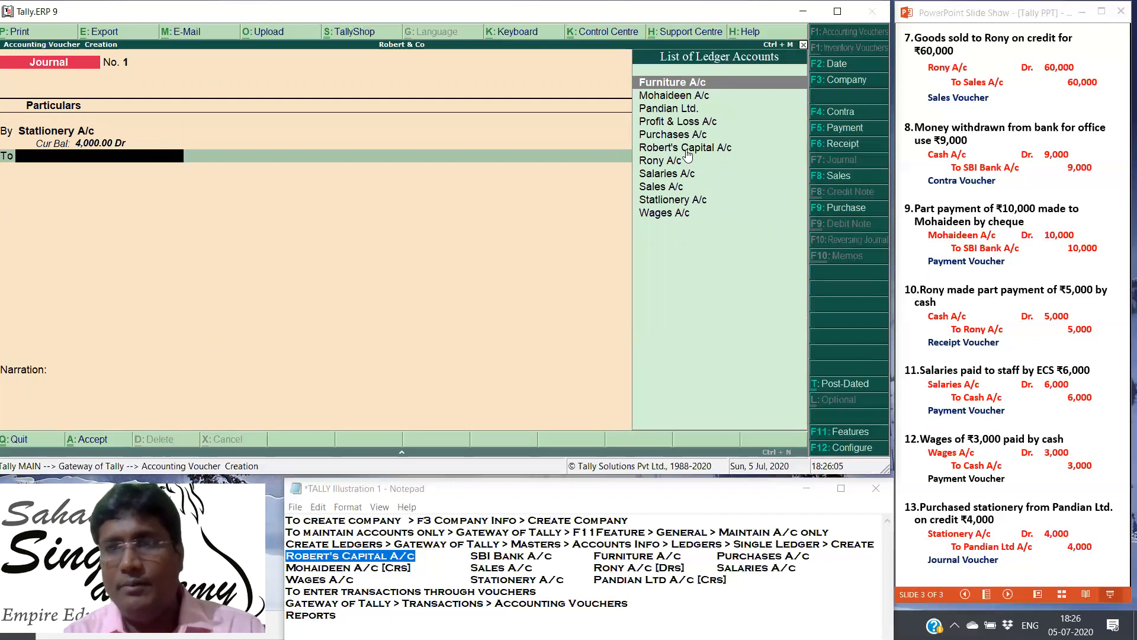
left_click(677, 113)
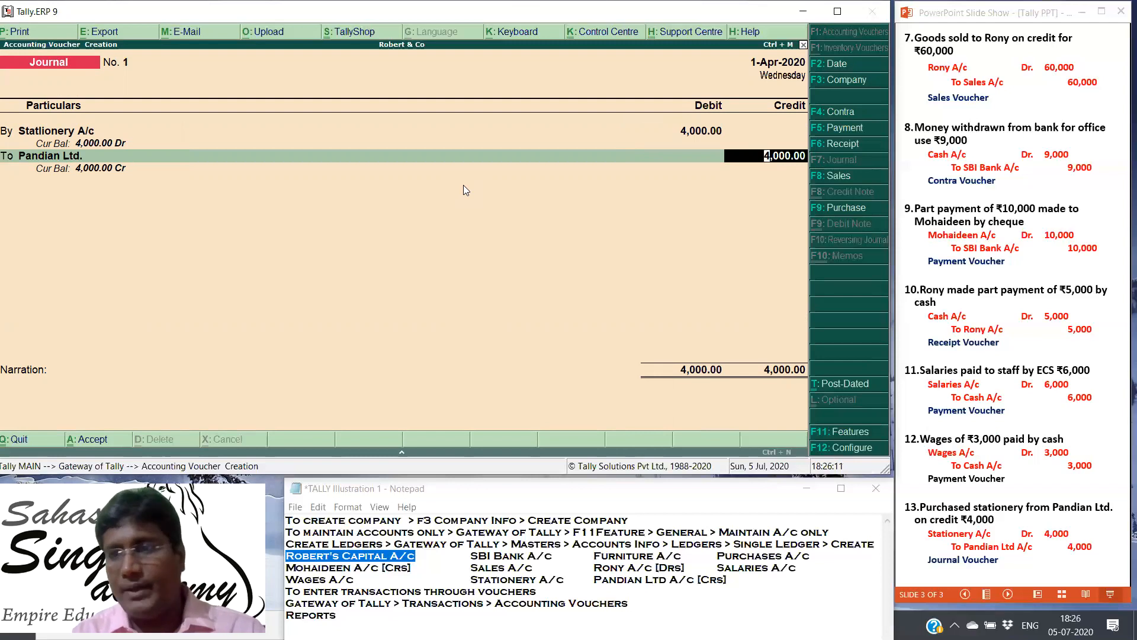
key("Return")
key("Return")
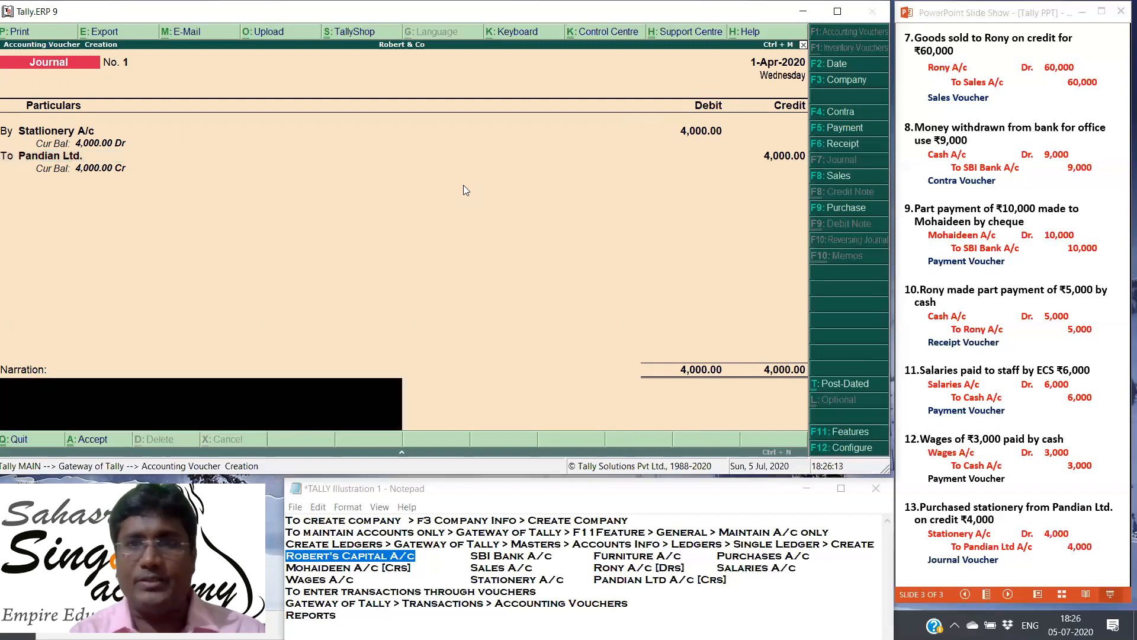
key("Return")
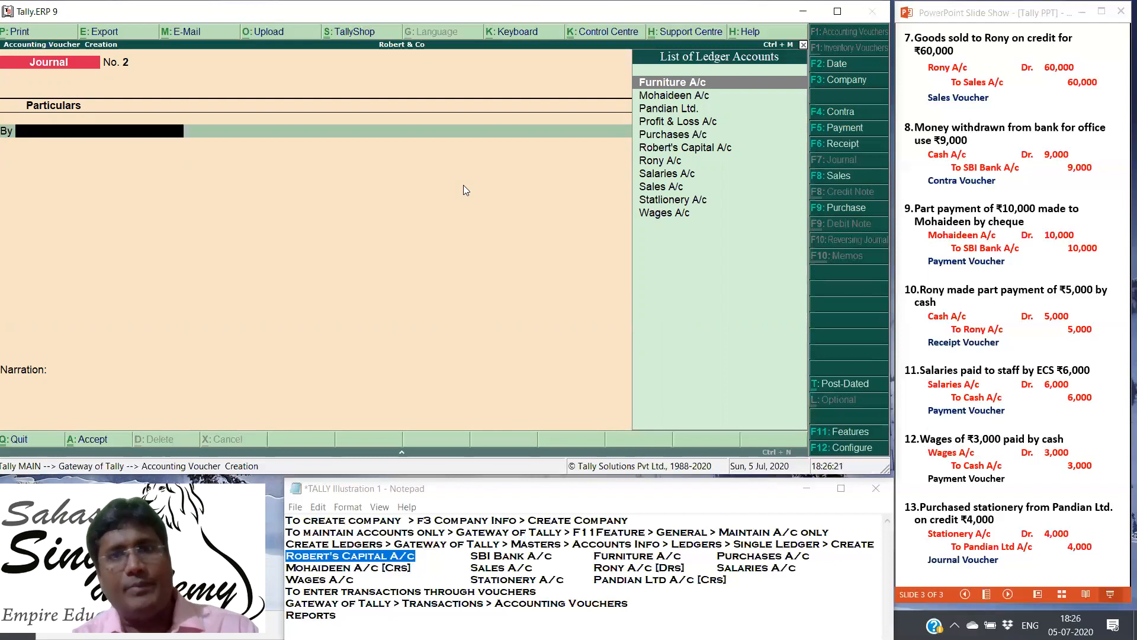
key("Escape")
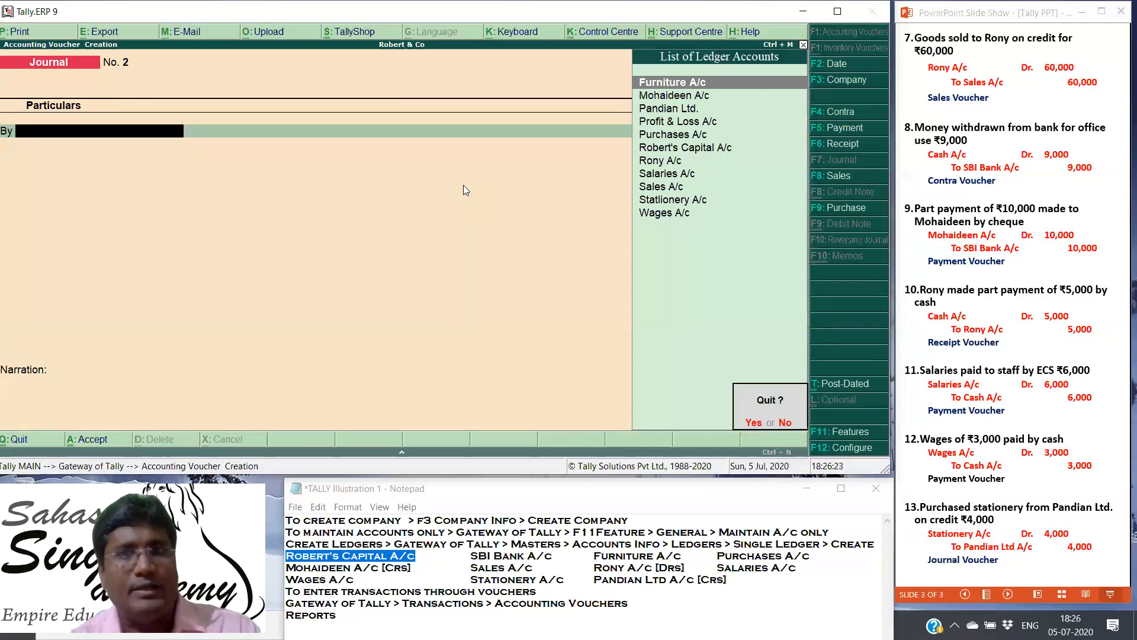
key("y")
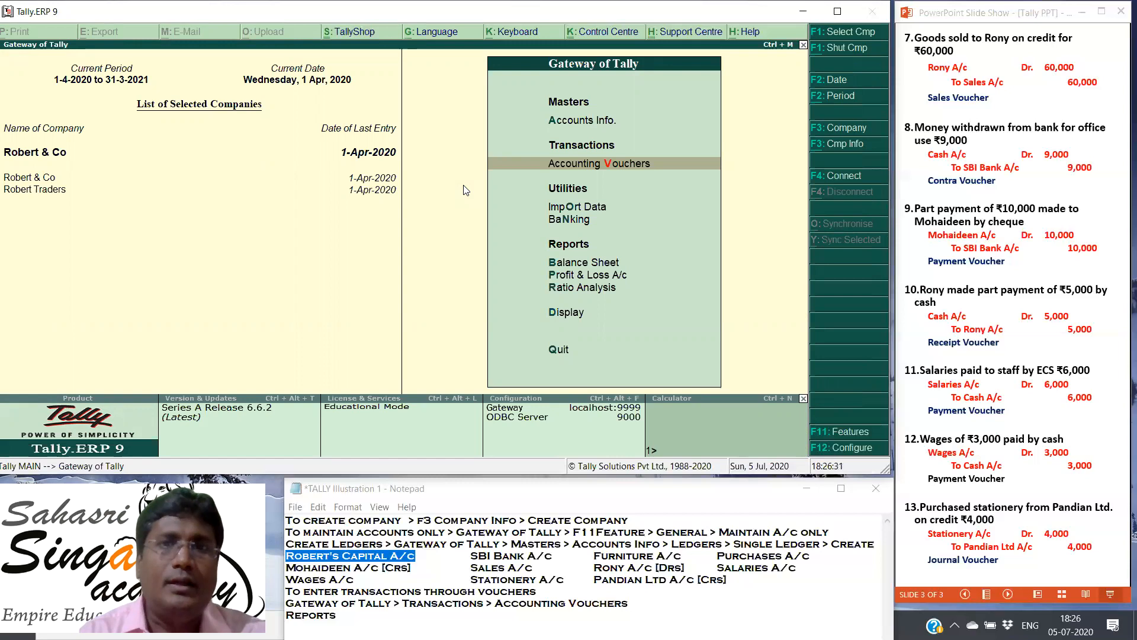
key("Down")
key("Down")
key("Down")
key("Down")
key("Down")
key("Down")
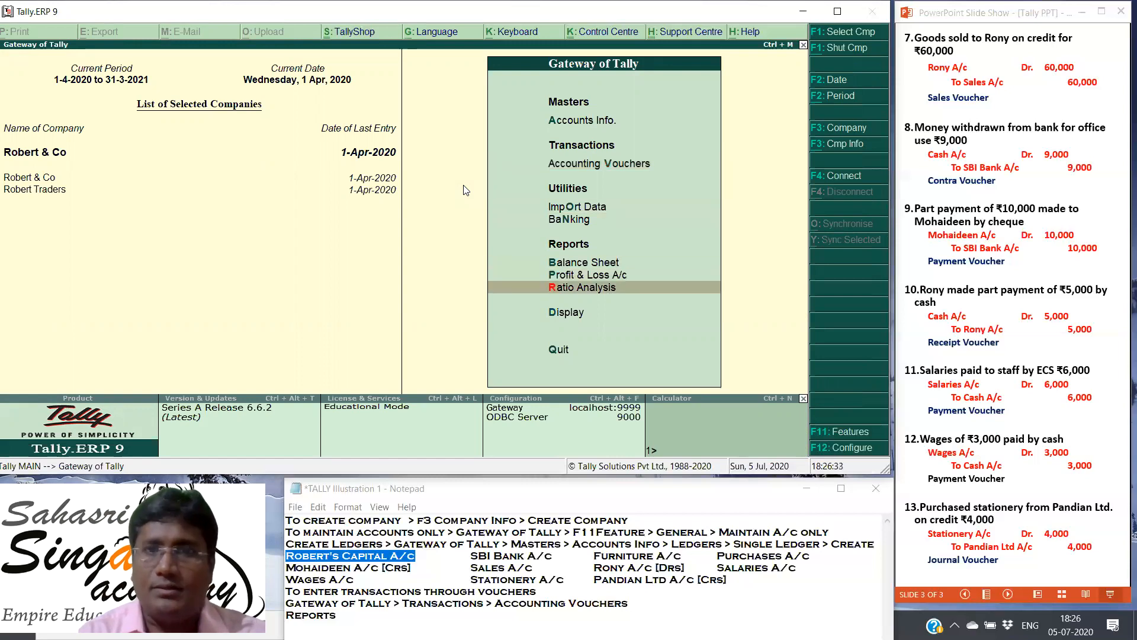
key("Return")
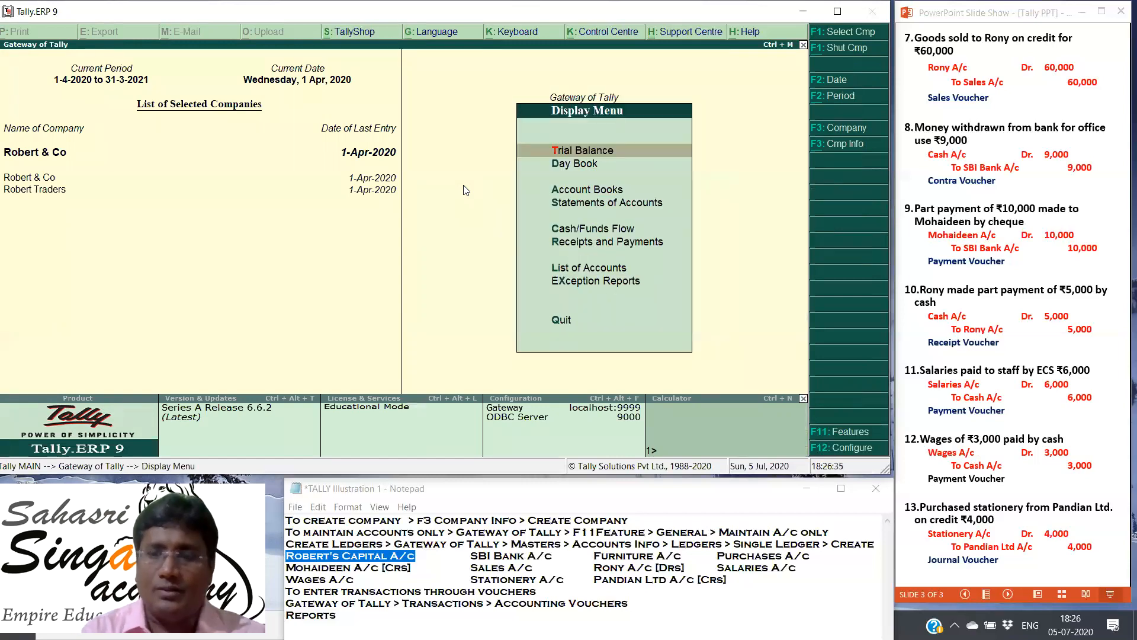
key("Escape")
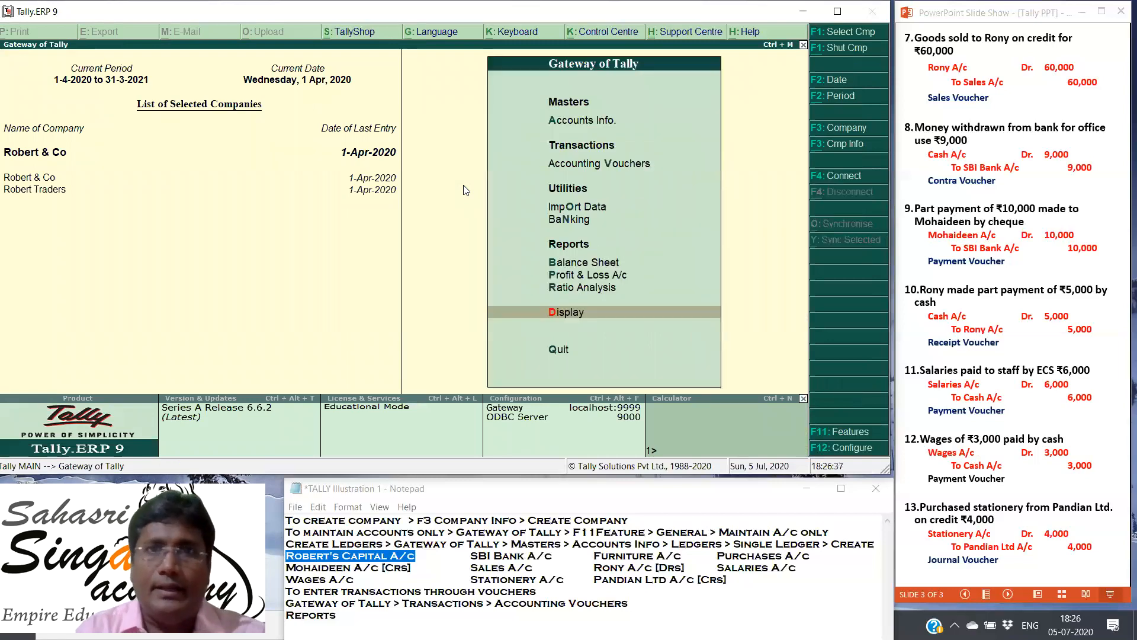
key("Up")
key("Up")
key("Up")
key("Up")
key("Up")
key("Up")
key("Up")
key("Up")
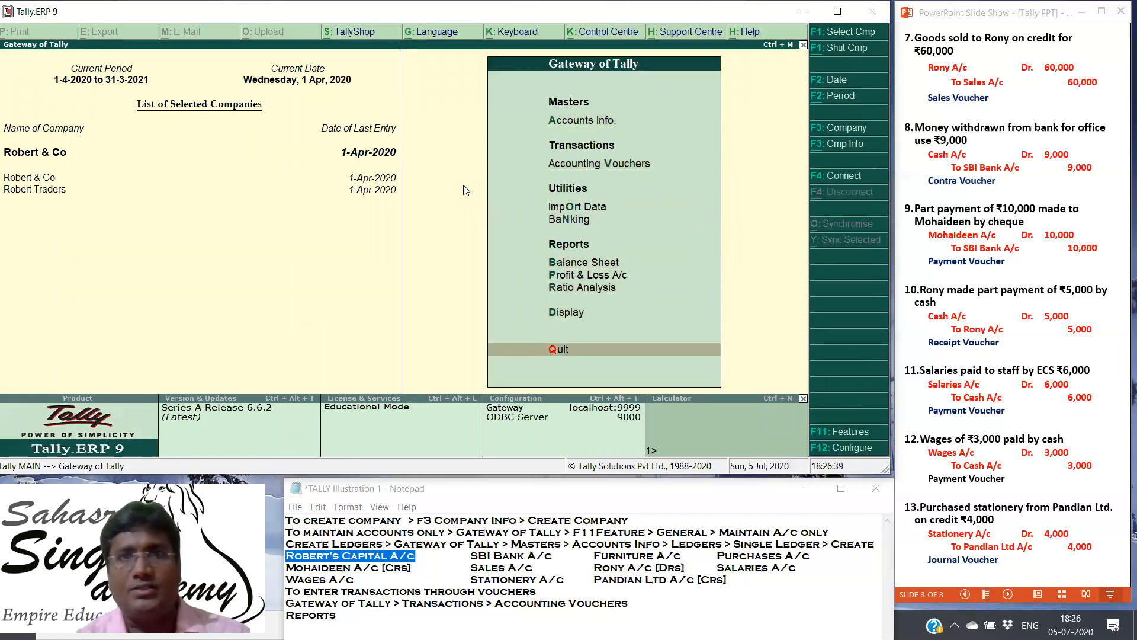
key("Down")
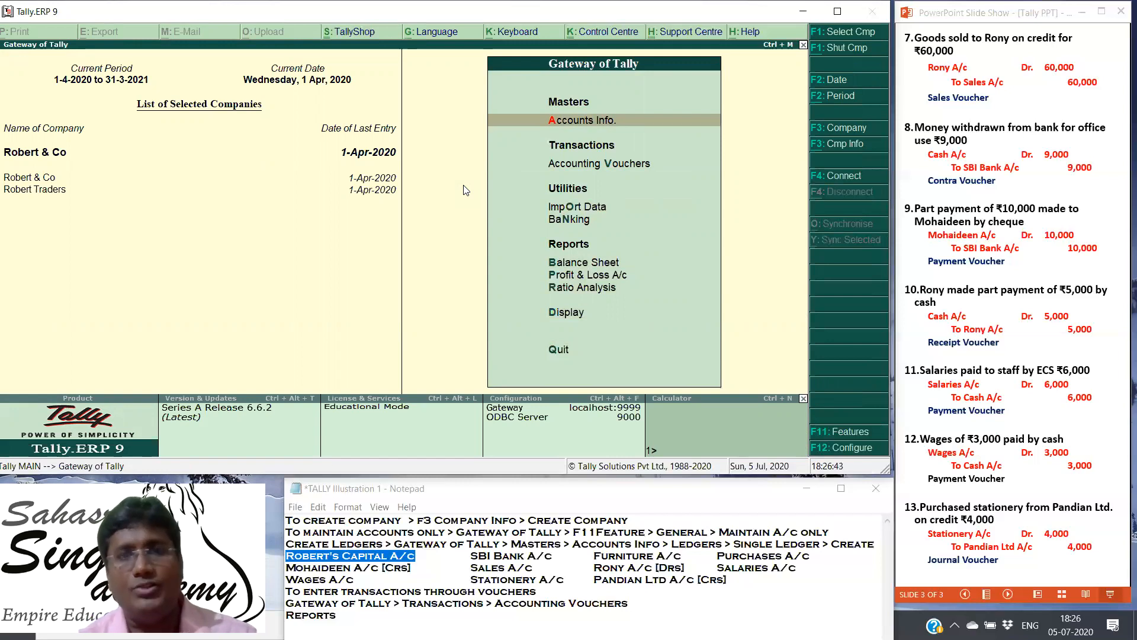
key("Down")
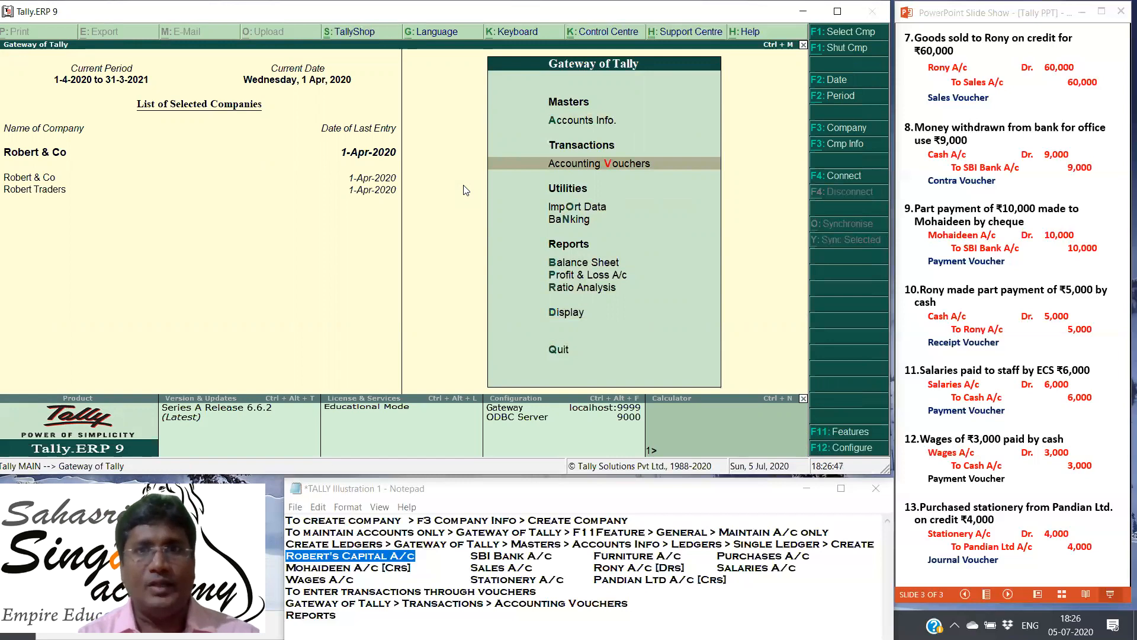
key("Down")
key("Down")
key("Down")
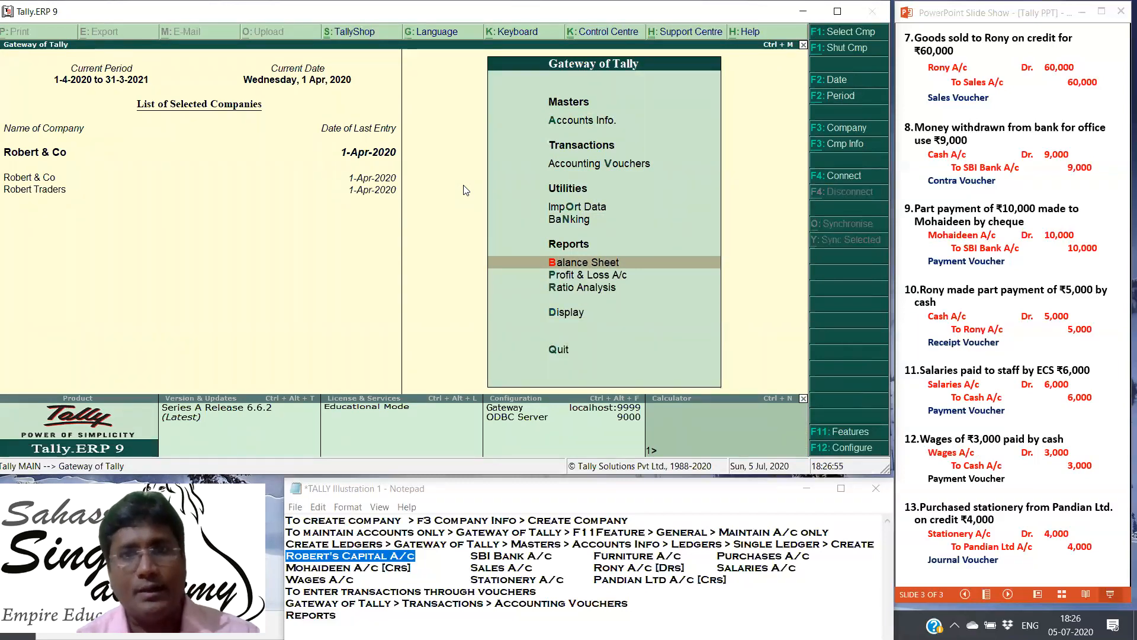
Step: Open the Trial Balance report of Robert & Co
key("Down")
key("Down")
key("Down")
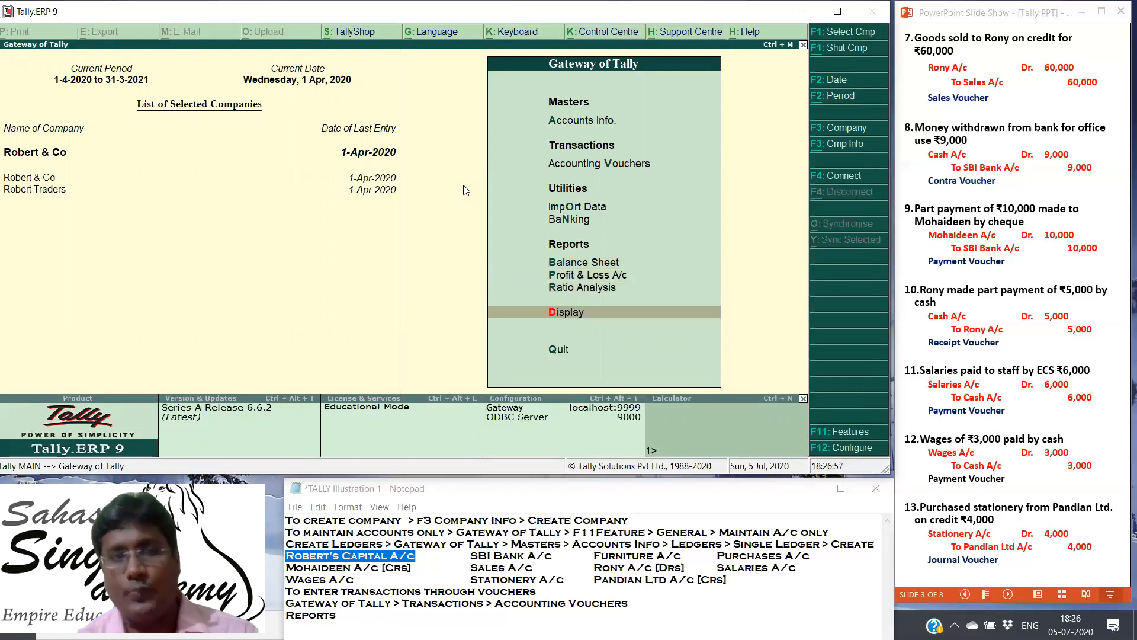
key("Return")
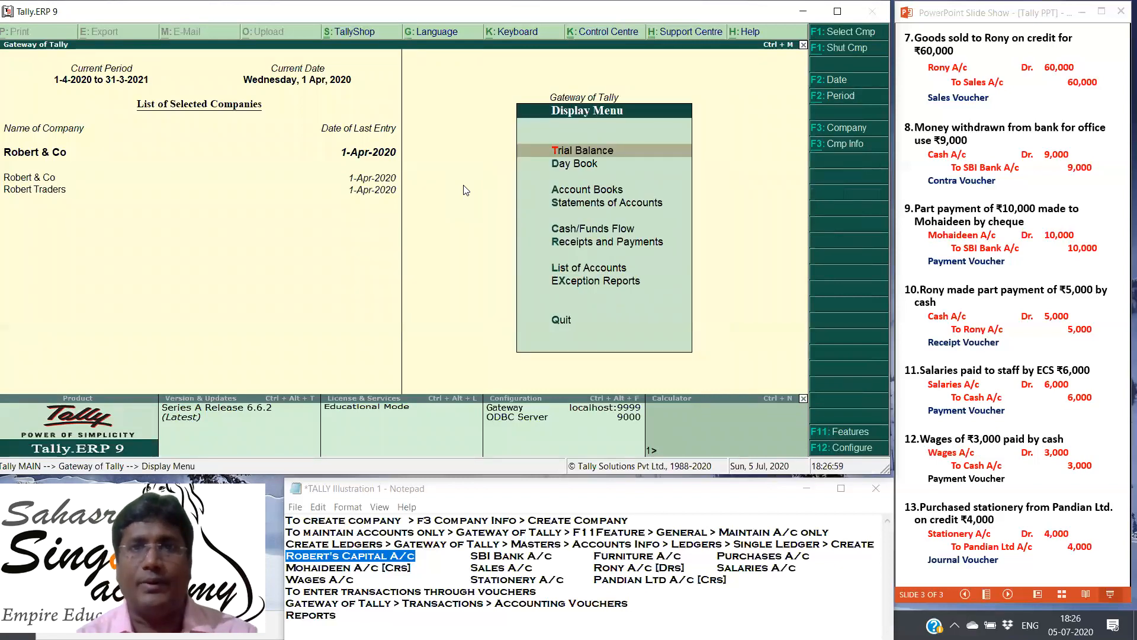
key("Down")
key("Down")
key("Down")
key("Down")
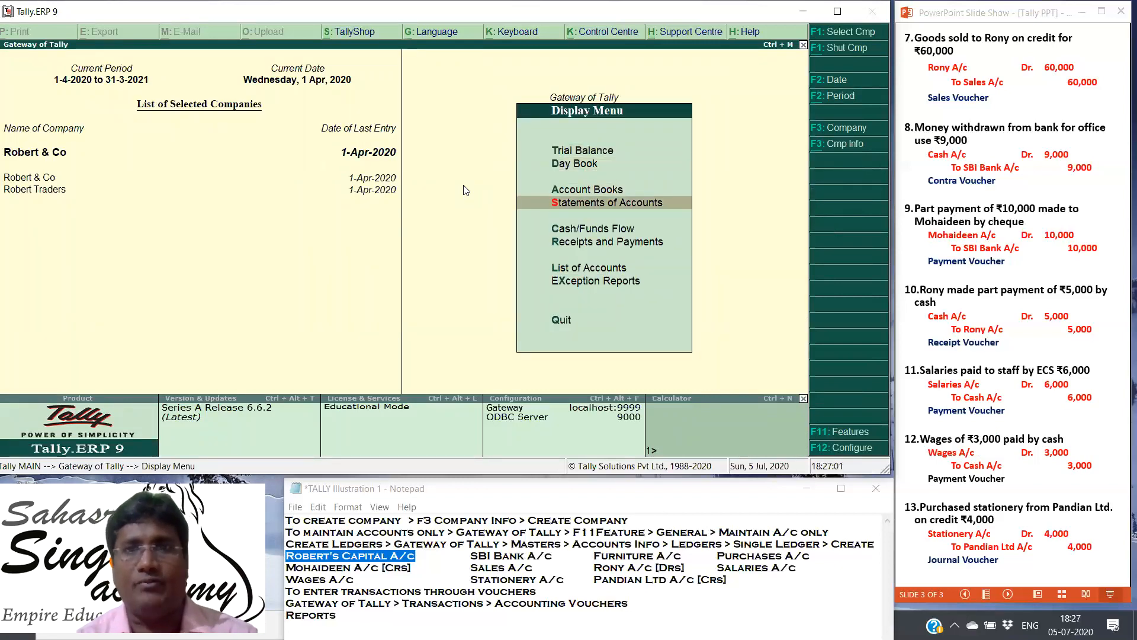
key("Up")
key("Up")
key("Up")
key("Up")
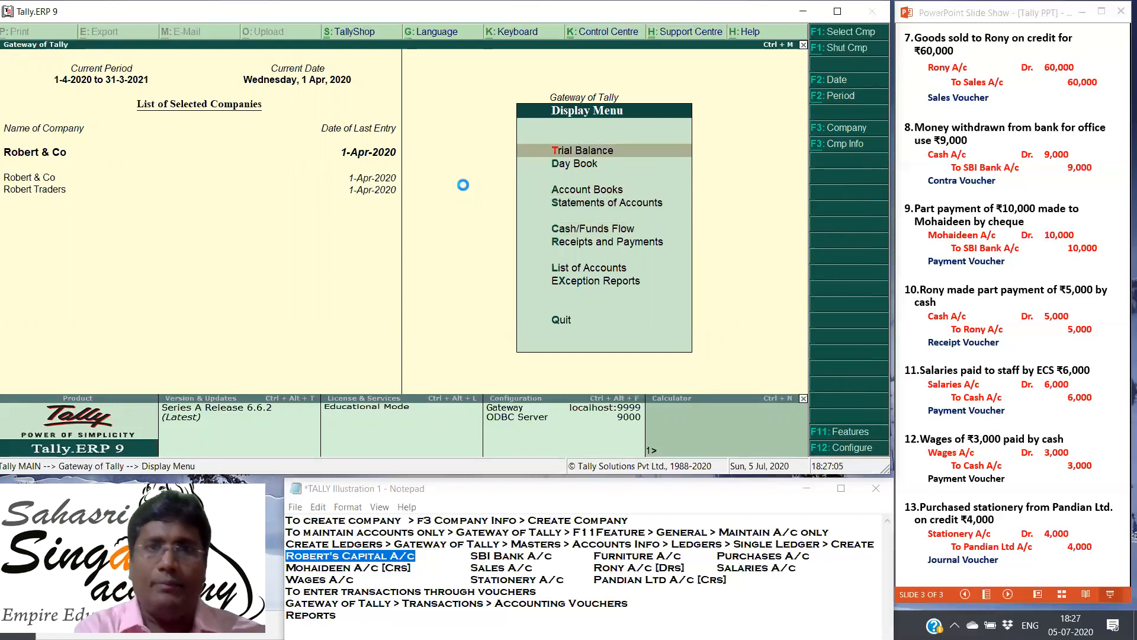
key("Return")
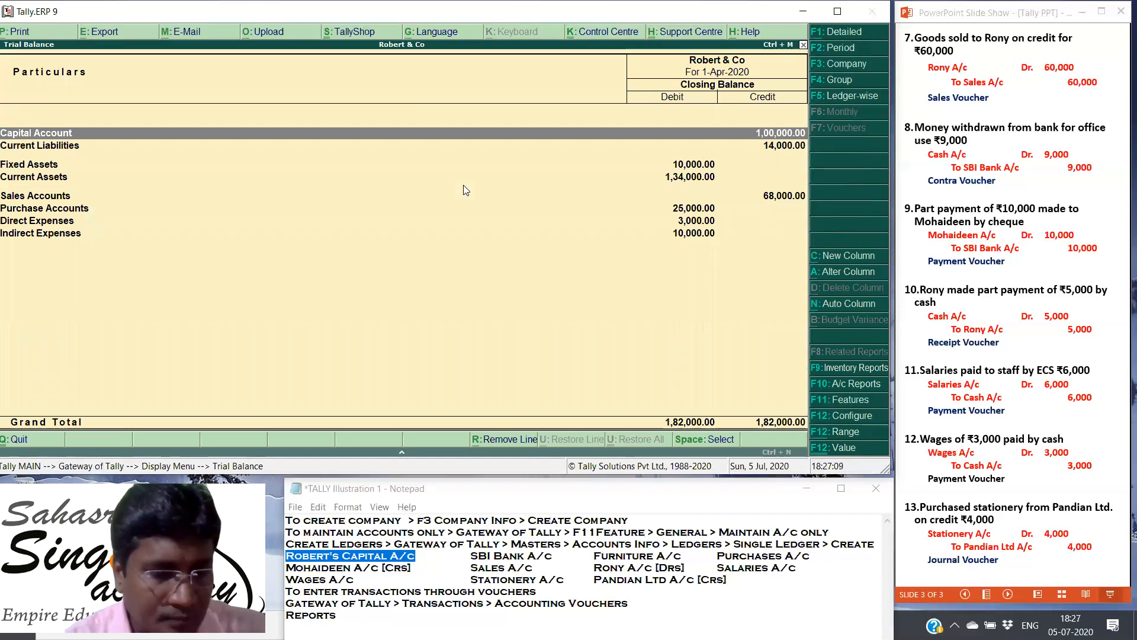
Step: Compare the Trial Balance in its detailed and condensed forms, ending in the condensed form
key("alt+F1")
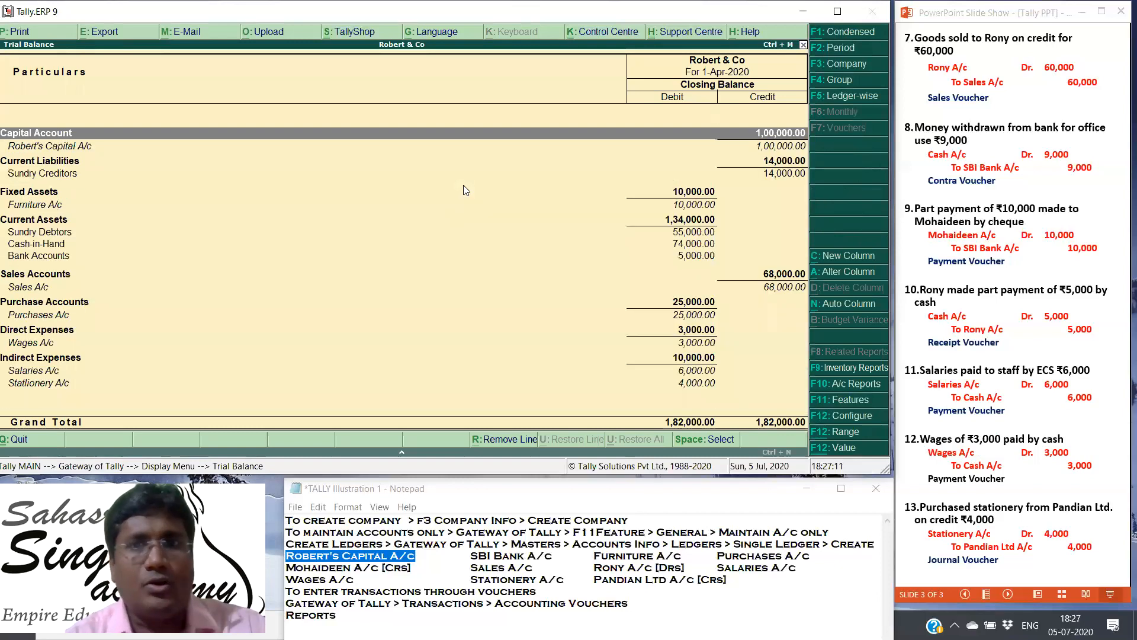
key("alt+F1")
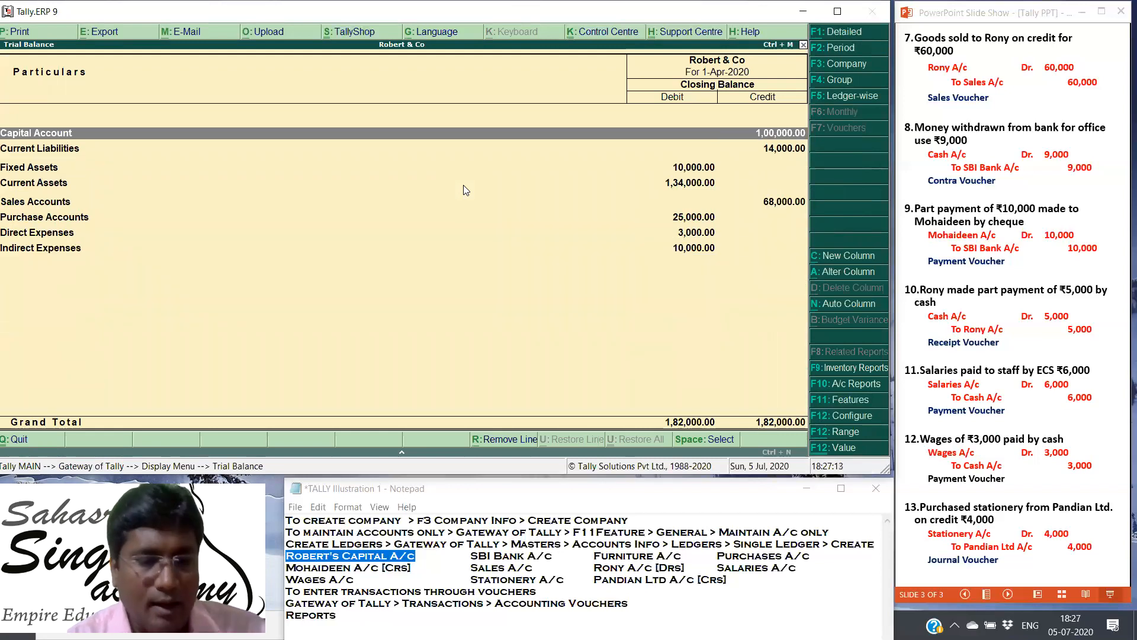
key("alt+F1")
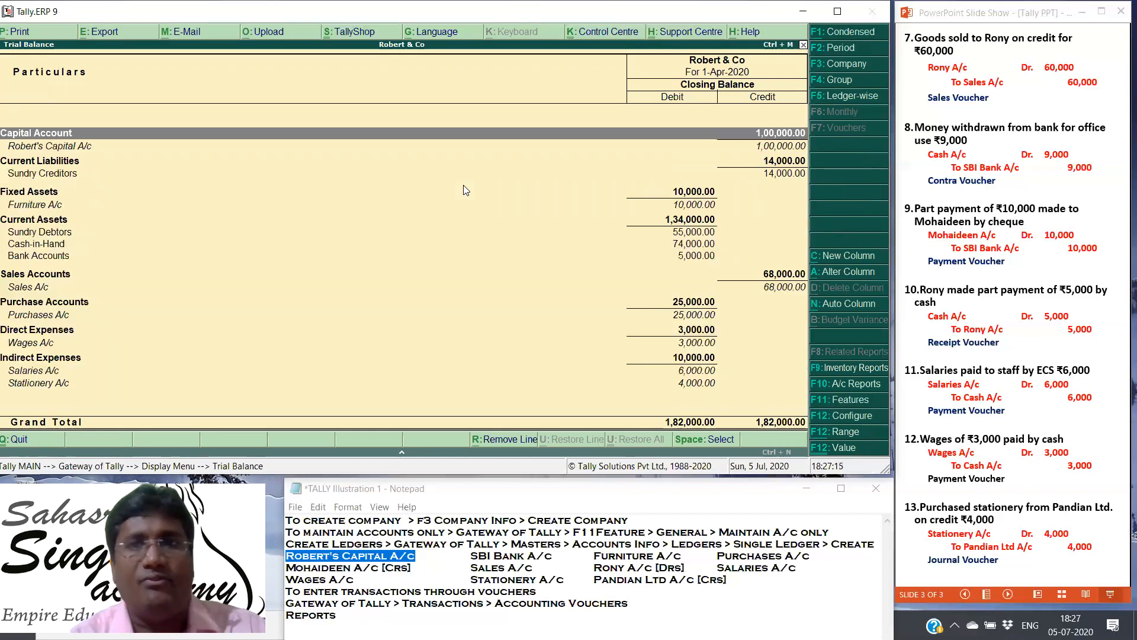
key("alt+F1")
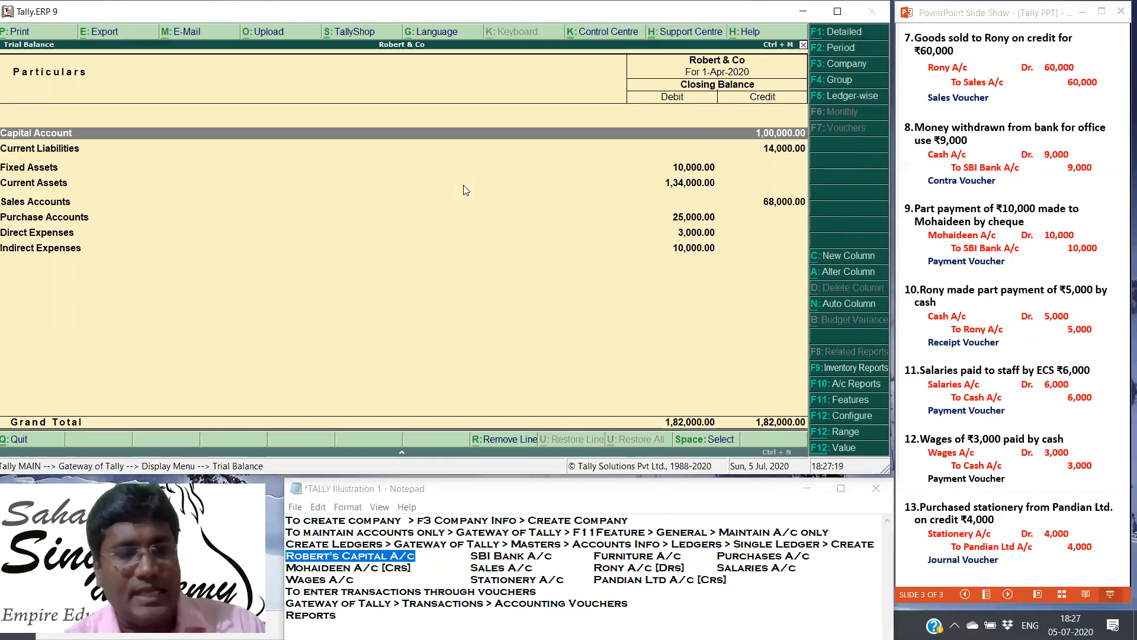
Step: Review the Trial Balance once more in detailed and condensed form, and return to the Gateway of Tally
key("alt+F1")
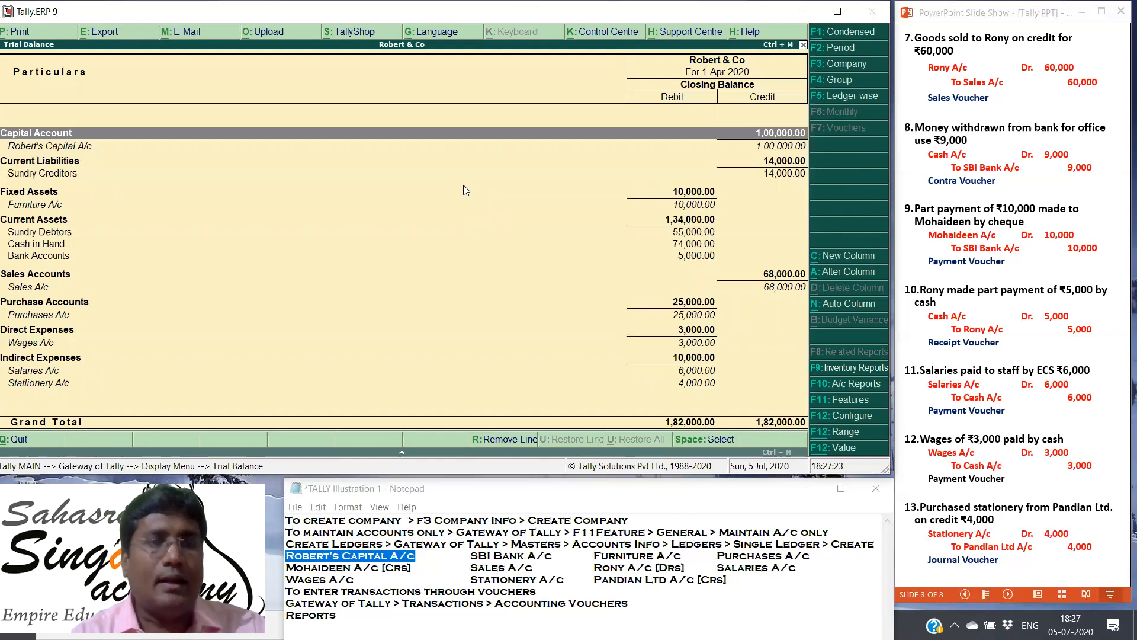
key("alt+F1")
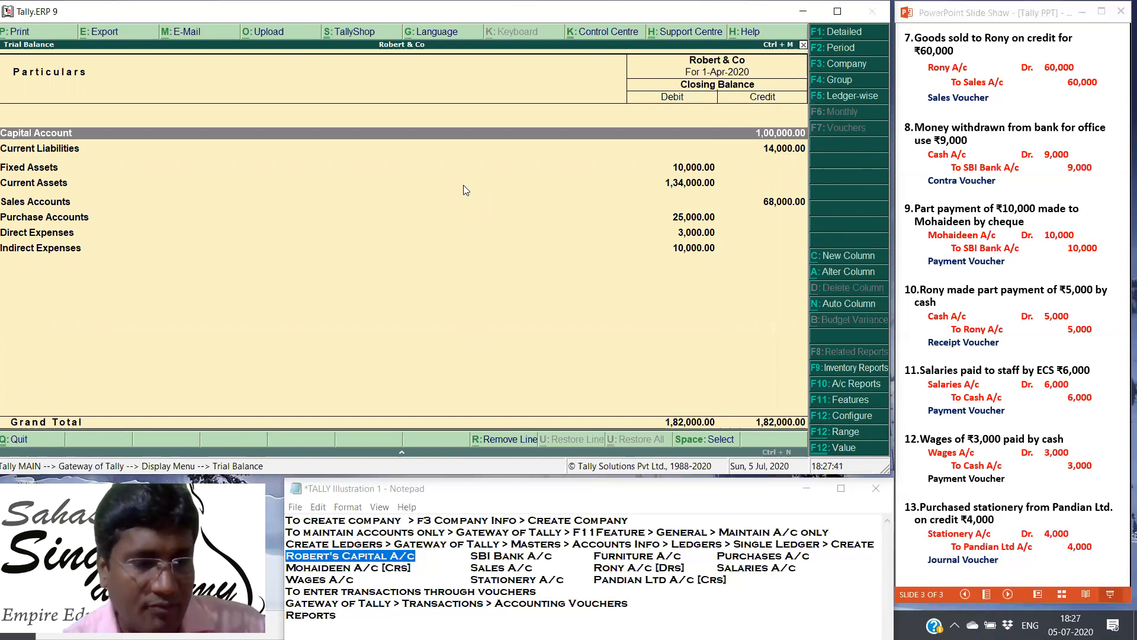
key("alt+F1")
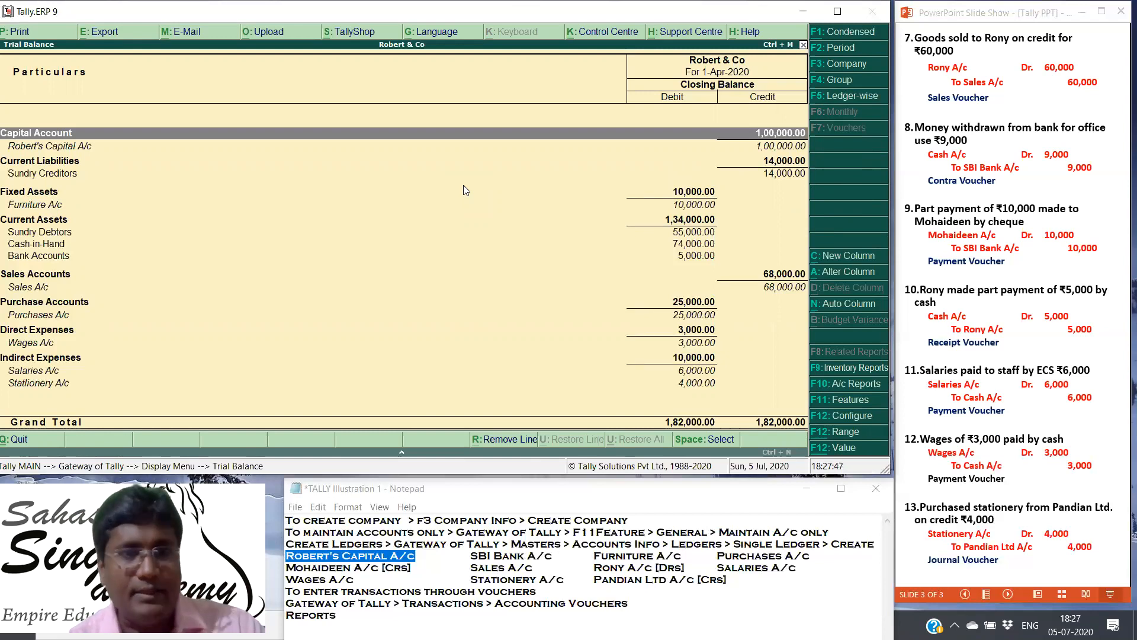
key("Escape")
key("Escape")
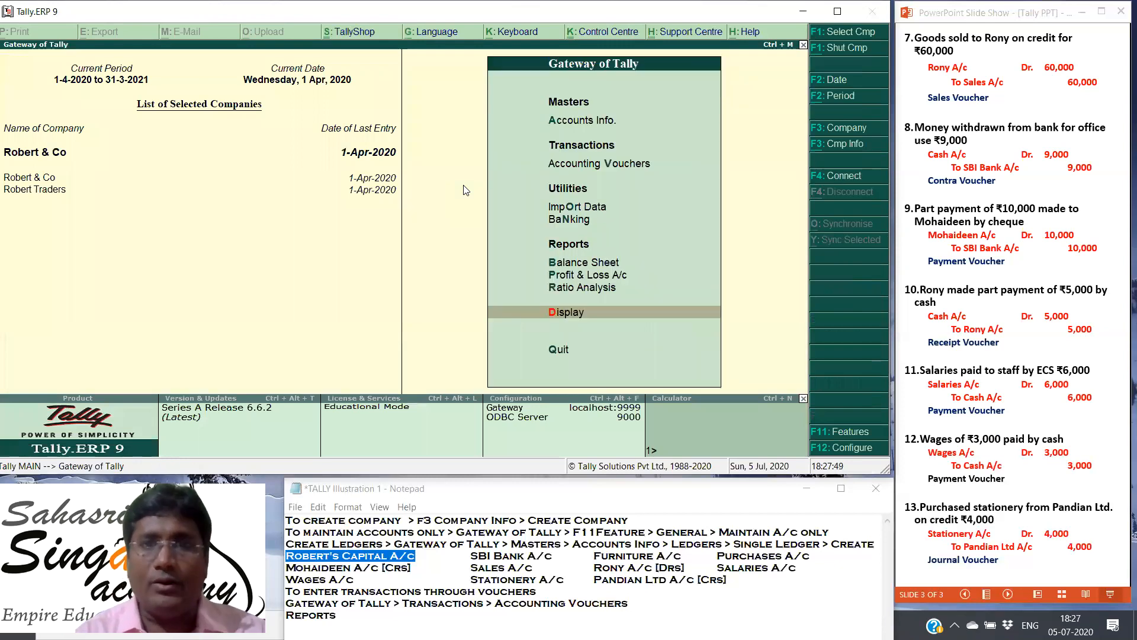
Step: Open the Balance Sheet of Robert & Co and show it in detailed form
key("Up")
key("Up")
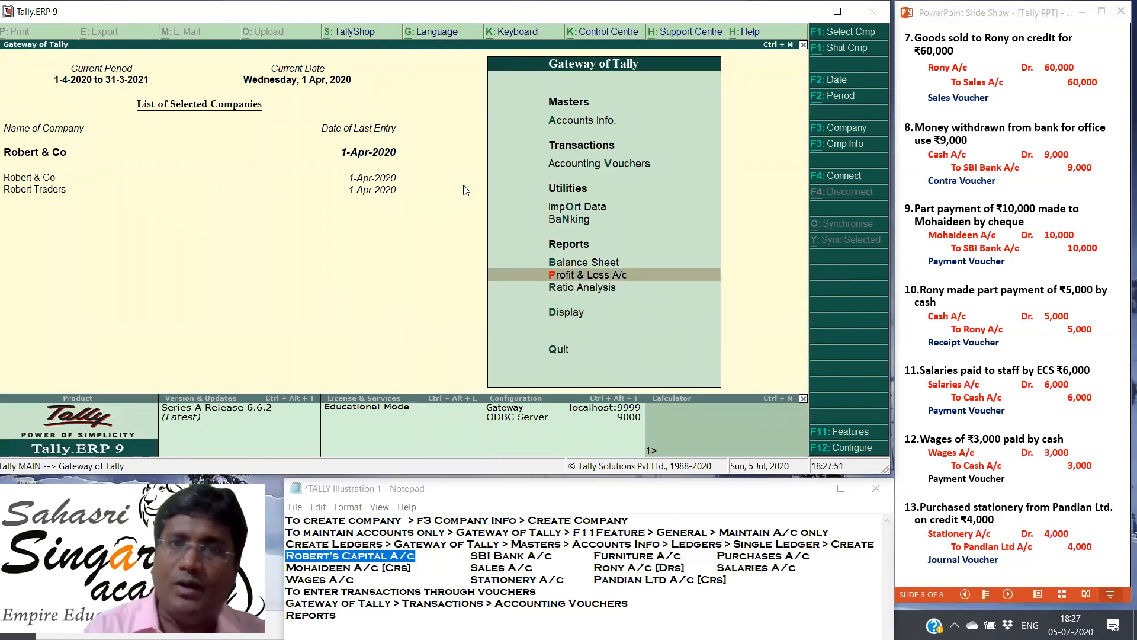
key("Up")
key("Return")
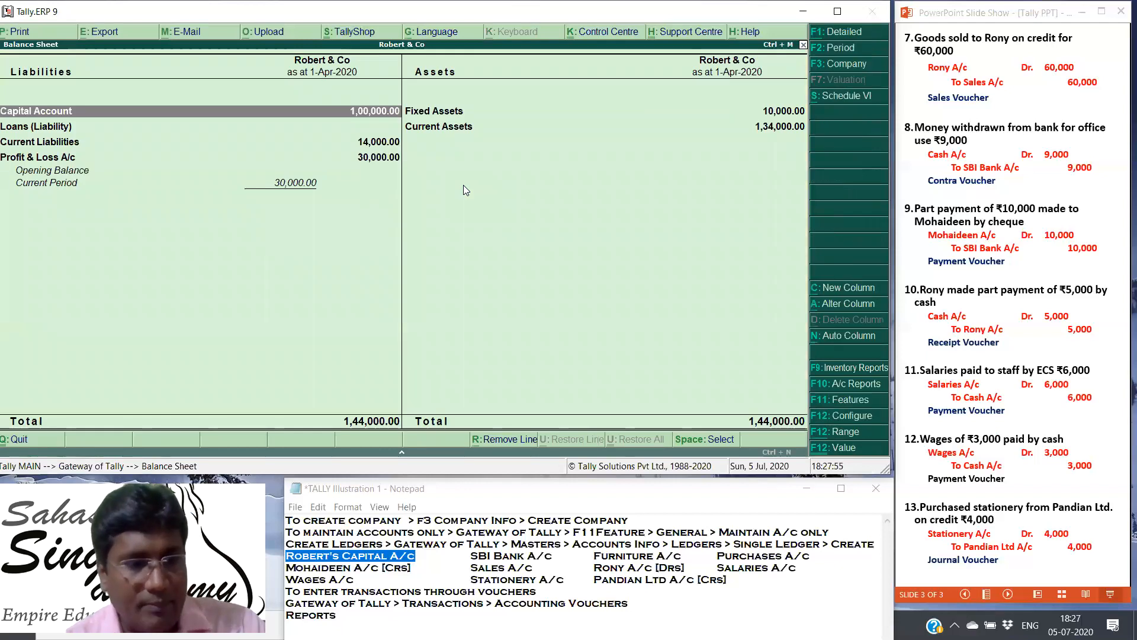
key("alt+F1")
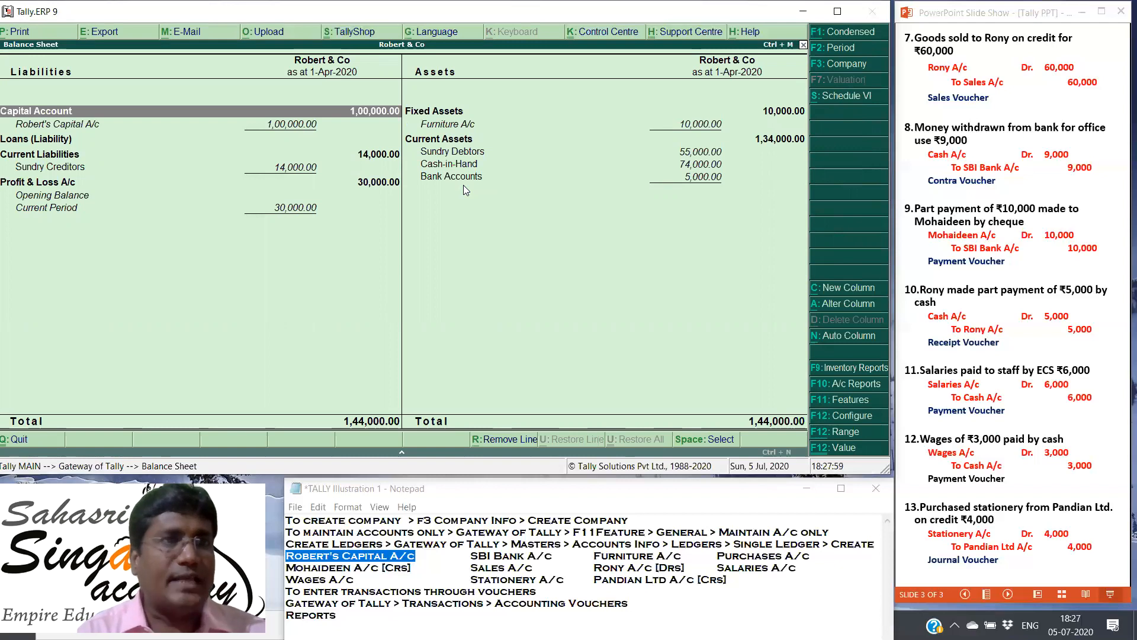
Step: Go through the liabilities of the Balance Sheet, from the capital account through Sundry Creditors to Profit & Loss A/c
key("Down")
key("Down")
key("Down")
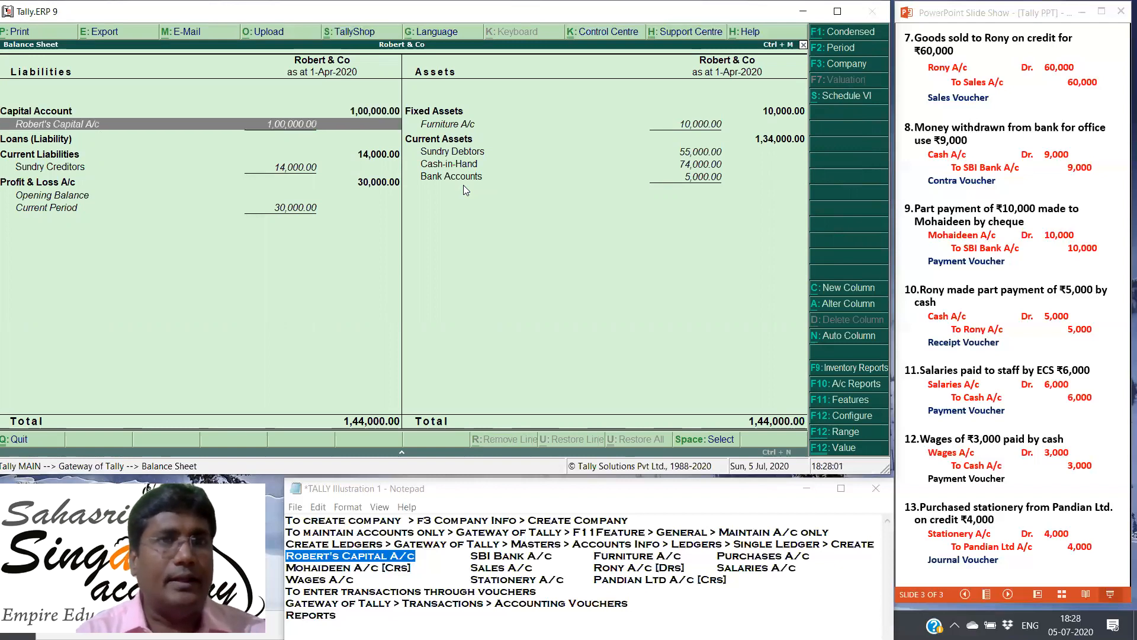
key("Down")
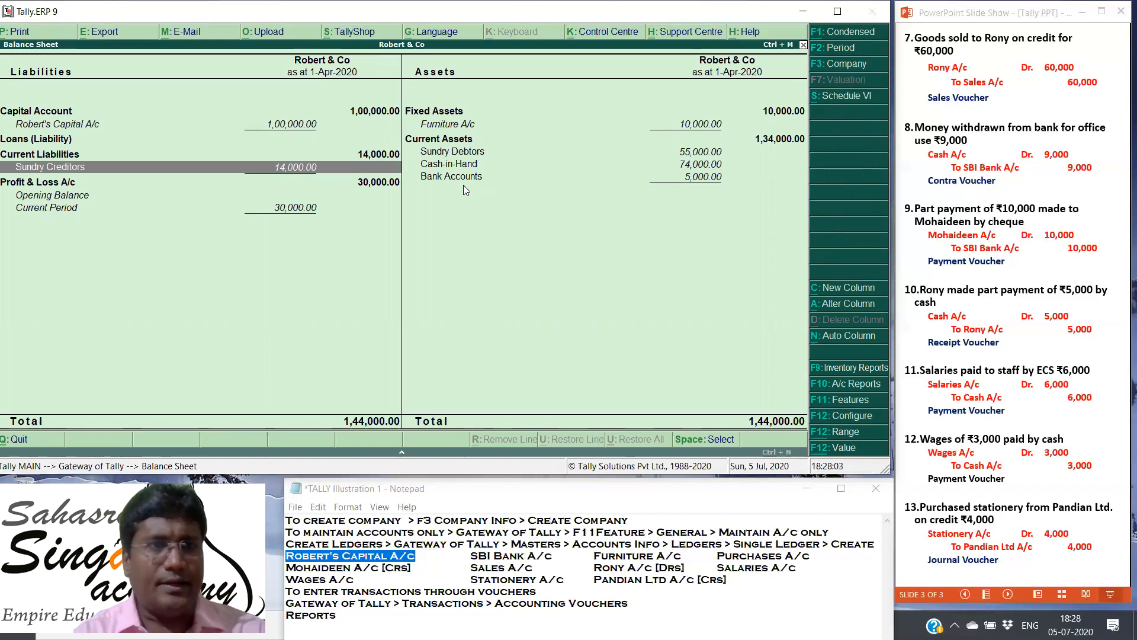
key("Down")
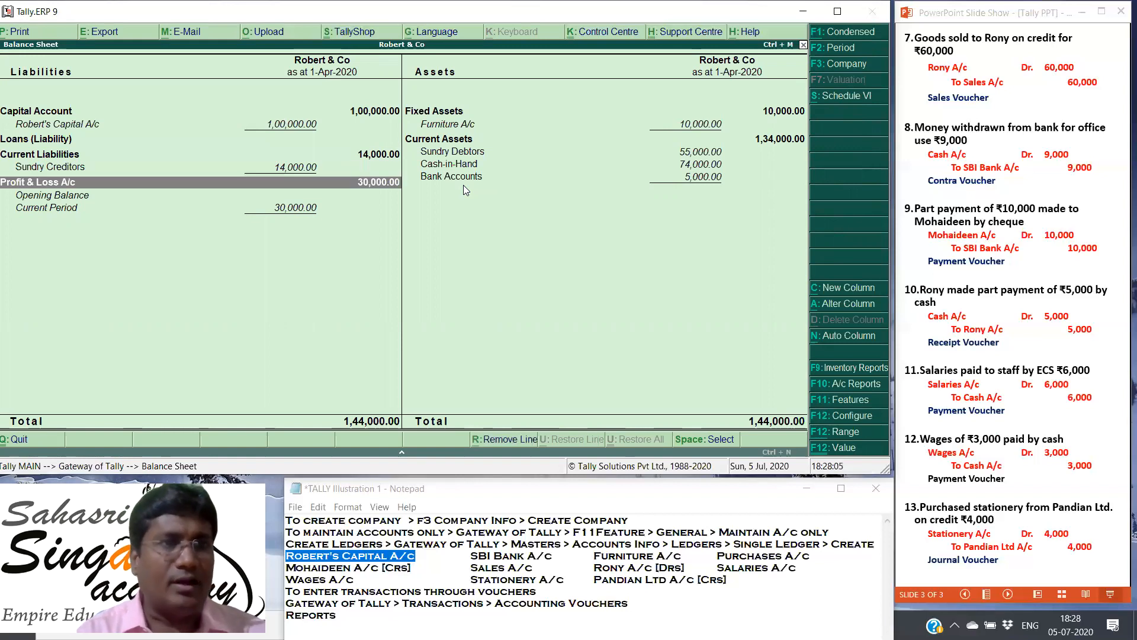
Step: Go through the assets of the Balance Sheet, from Furniture A/c to Bank Accounts, and close the report
key("Up")
key("Right")
key("Up")
key("Up")
key("Up")
key("Up")
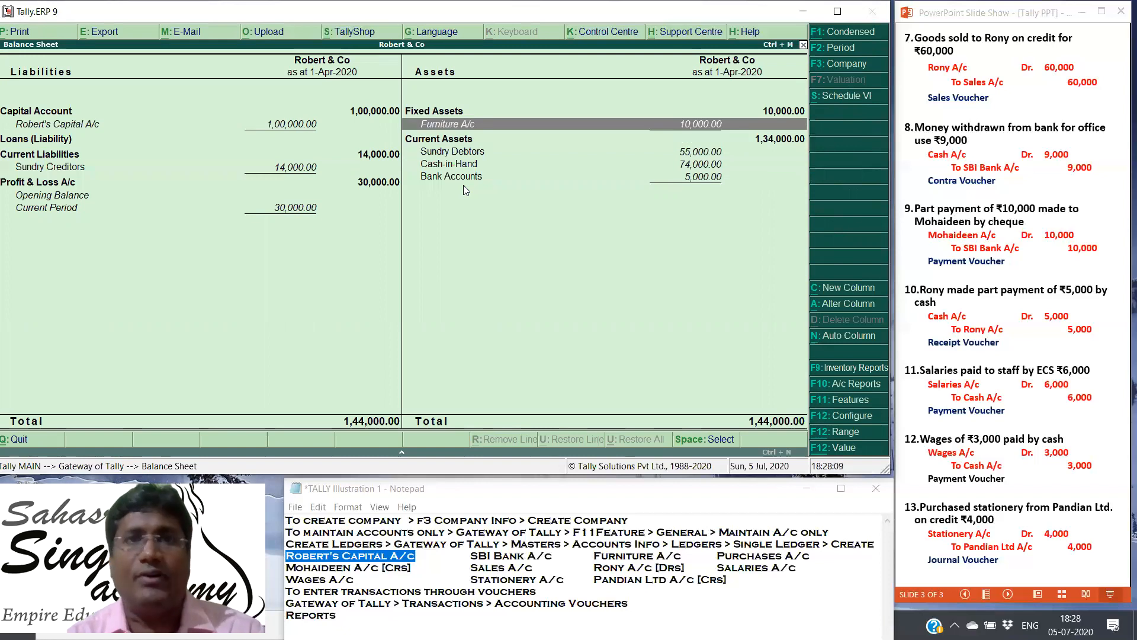
key("Down")
key("Down")
key("Down")
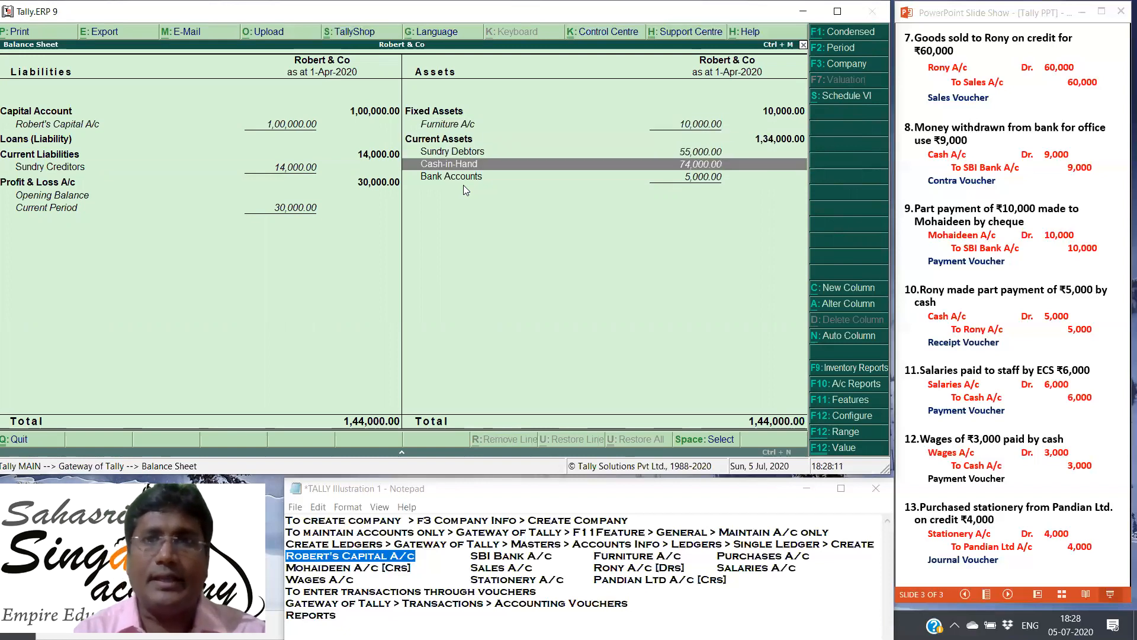
key("Down")
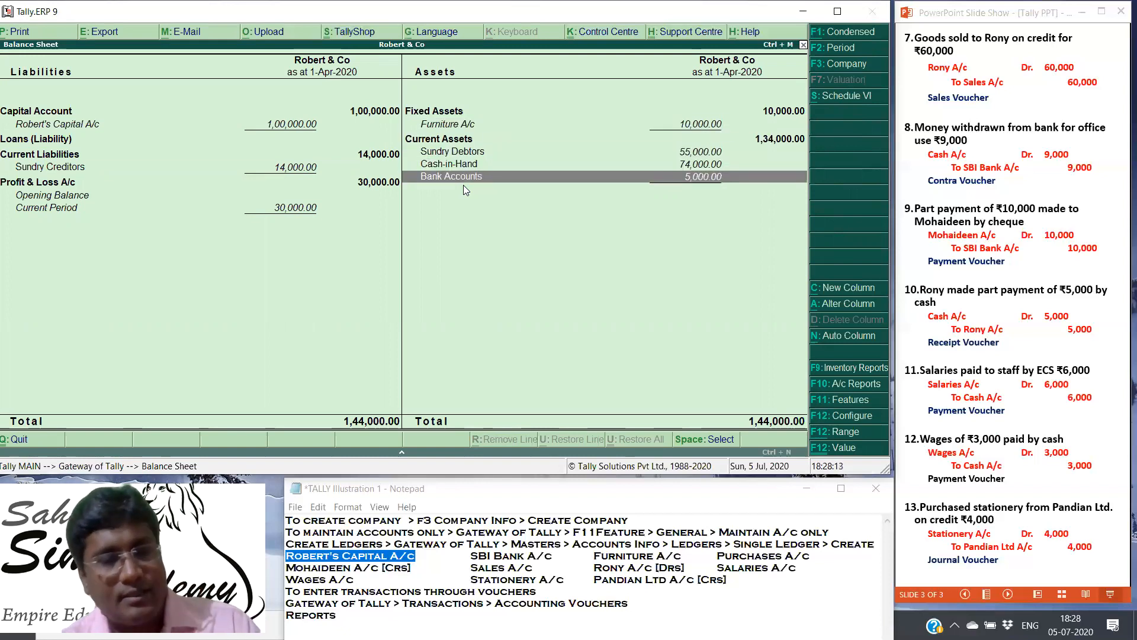
key("Escape")
Step: Open the Profit & Loss A/c report of Robert & Co and show it in detailed form
key("Down")
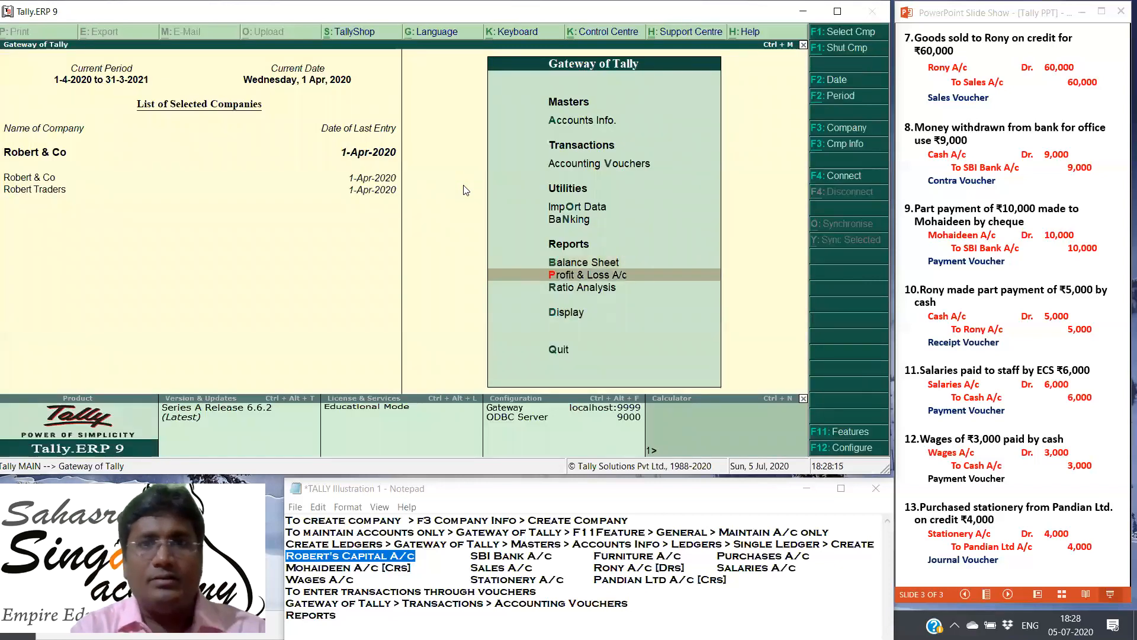
key("Return")
key("Escape")
key("Up")
key("Down")
key("Up")
key("Down")
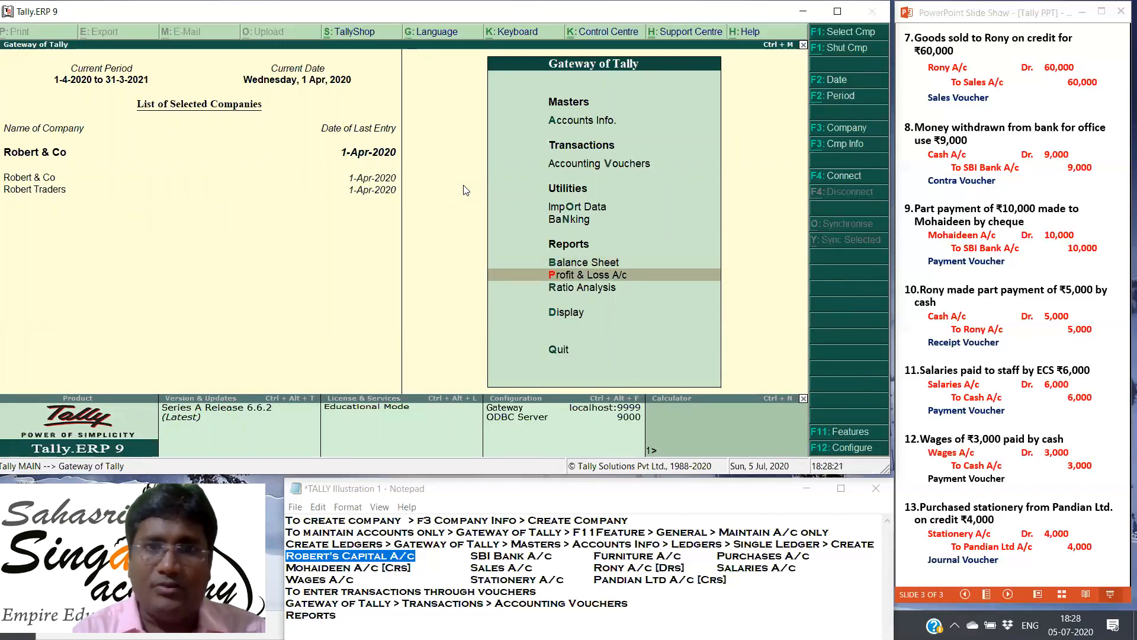
key("Return")
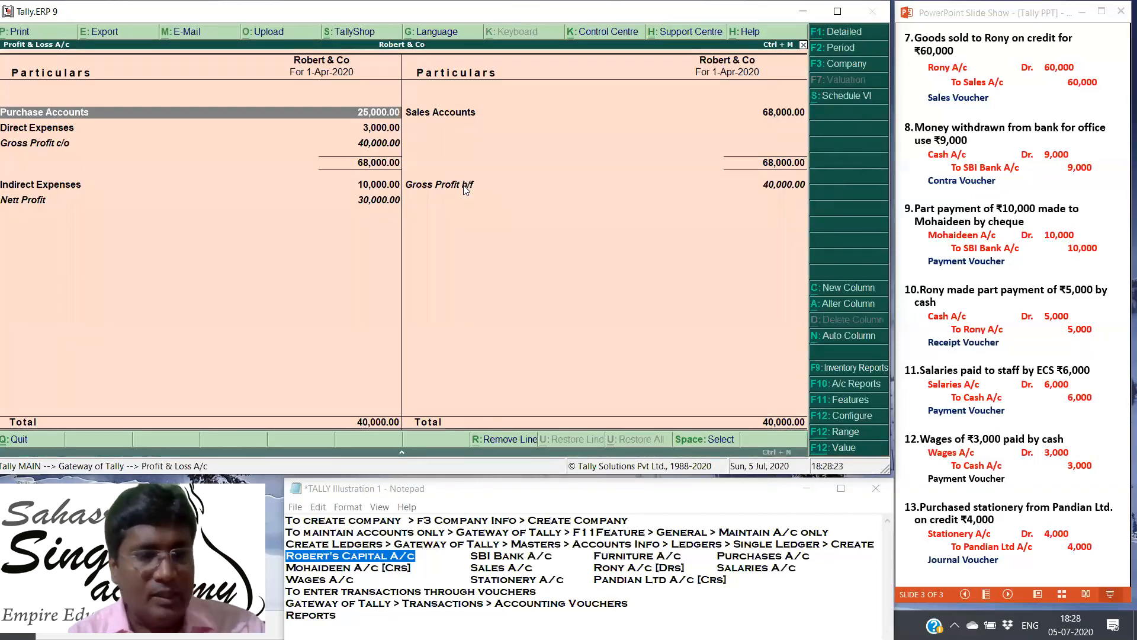
key("alt+F1")
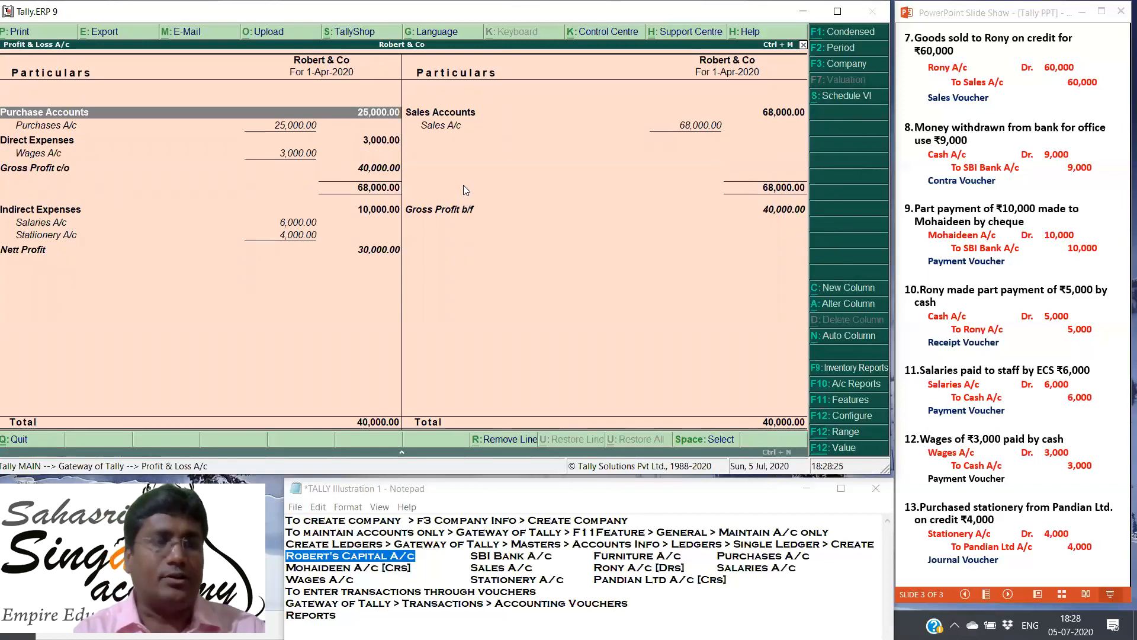
key("alt+F2")
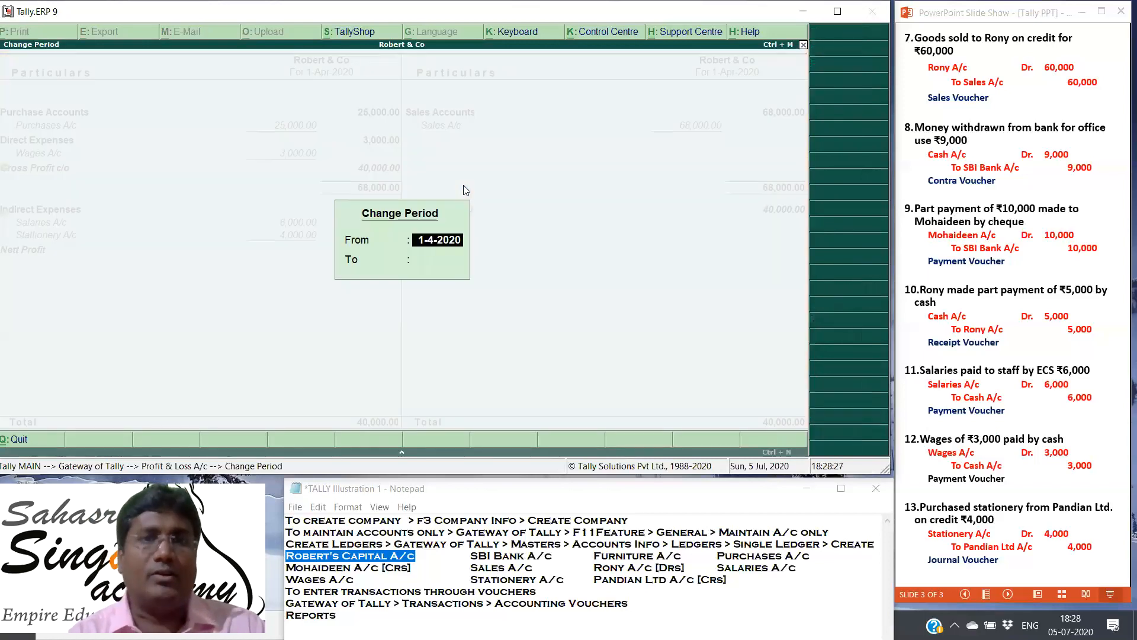
key("BackSpace")
key("Escape")
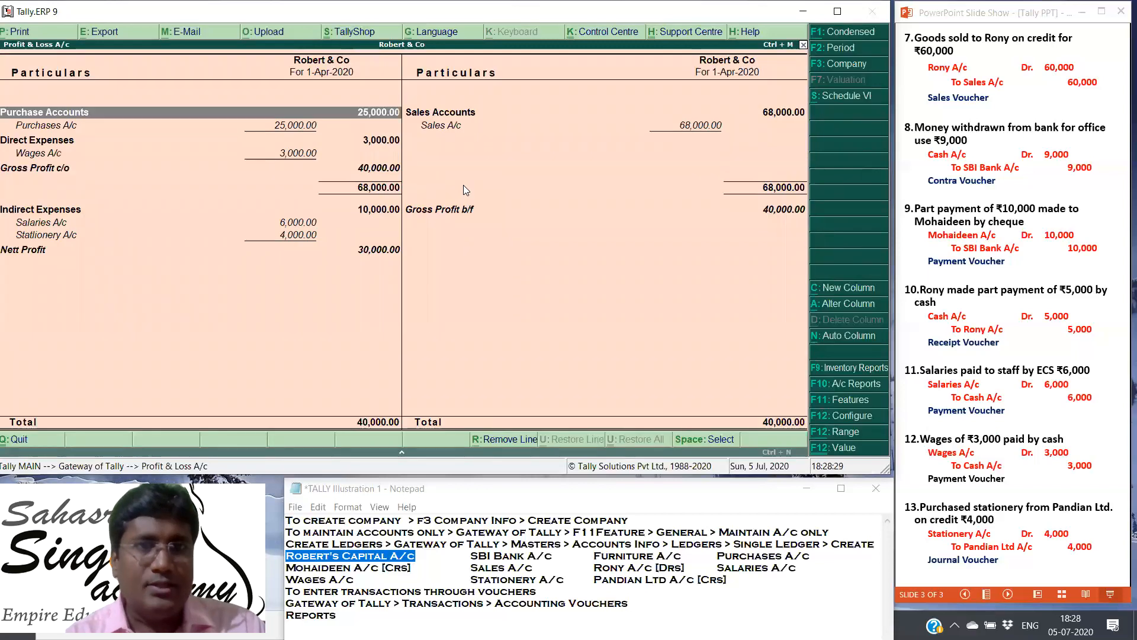
Step: Go through the detailed Profit & Loss A/c from purchases, wages, salaries and stationery down to Nett Profit, and close the report
key("Down")
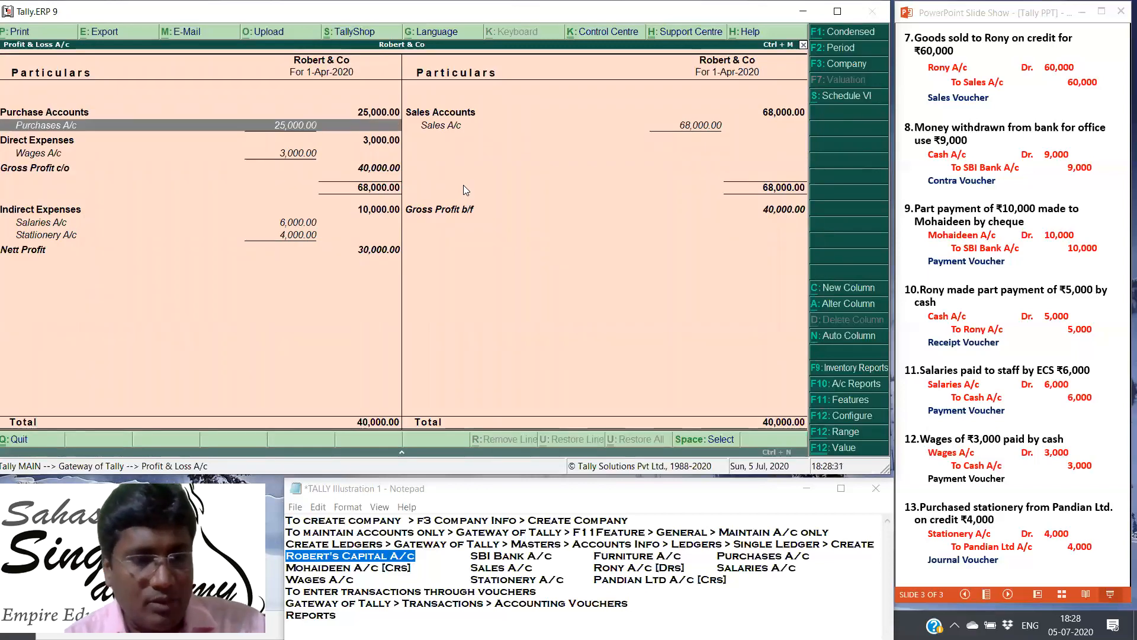
key("alt+F1")
key("alt+F1")
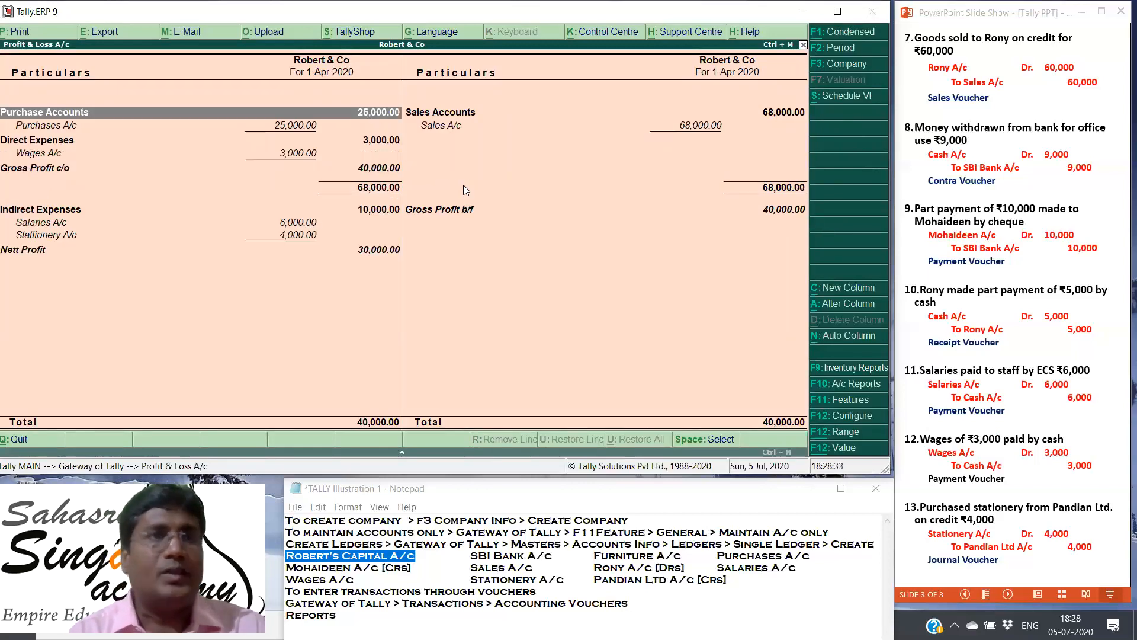
key("Down")
key("Down")
key("Down")
key("Down")
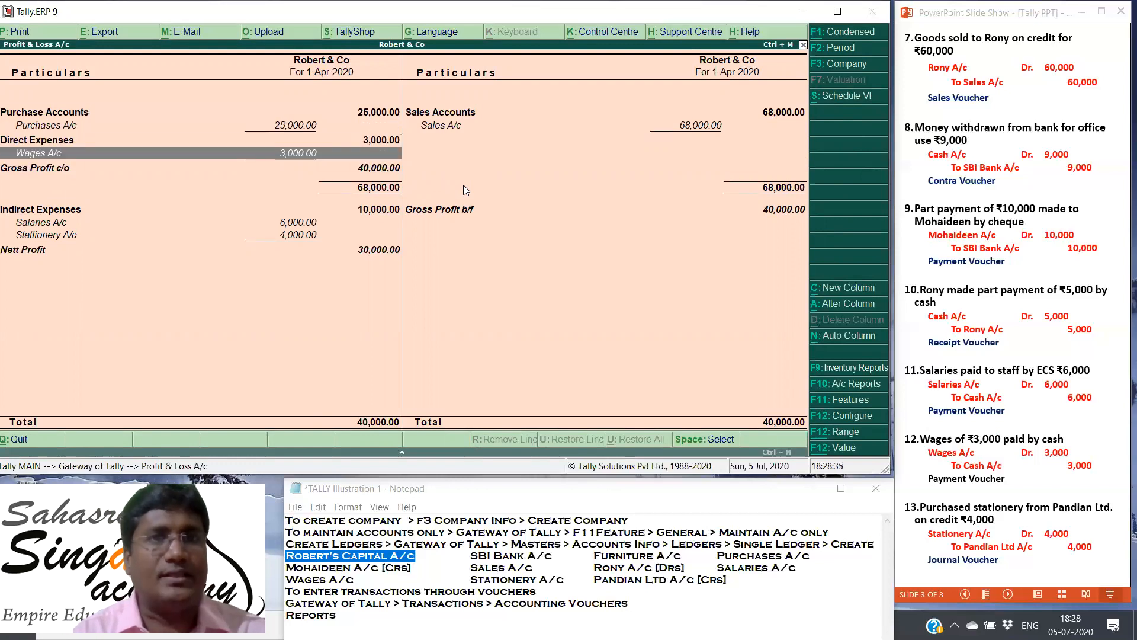
key("Down")
key("Down")
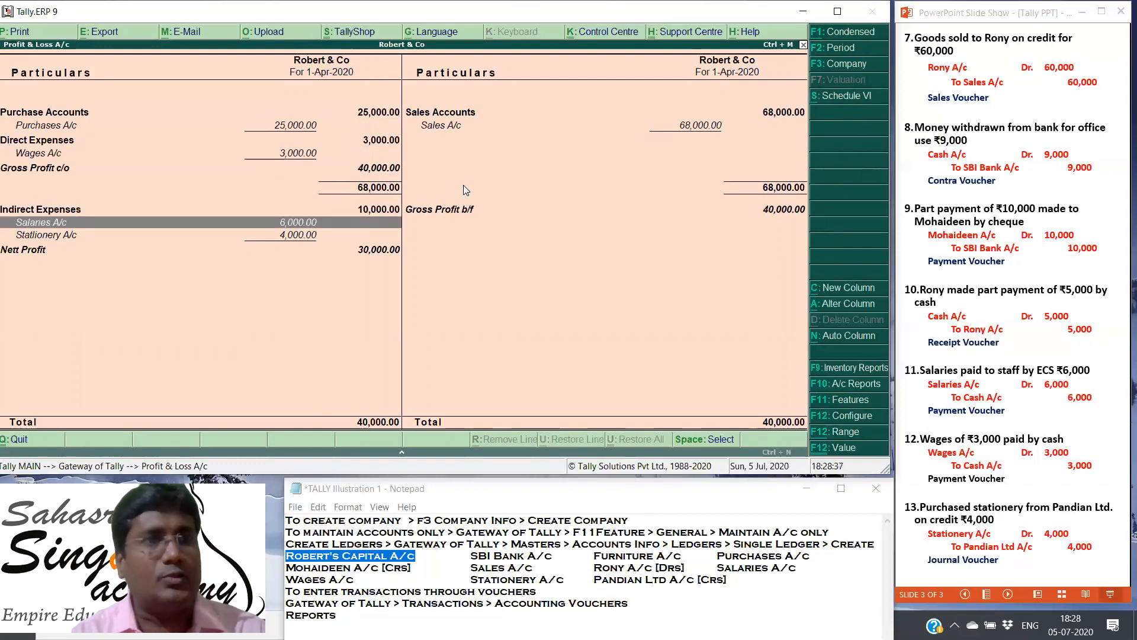
key("Down")
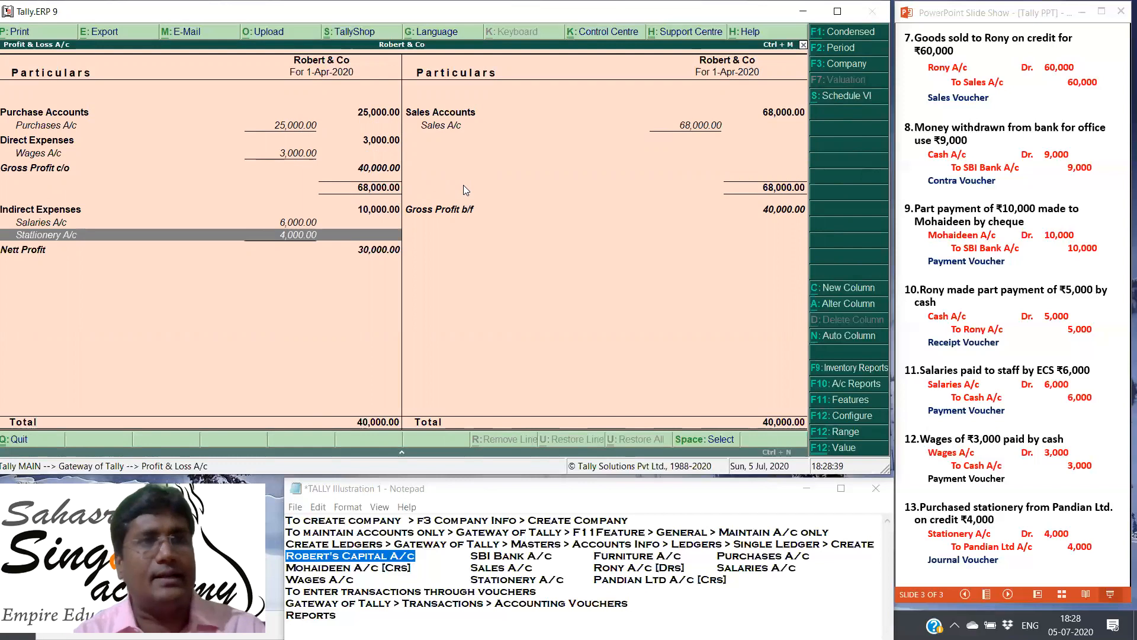
key("Down")
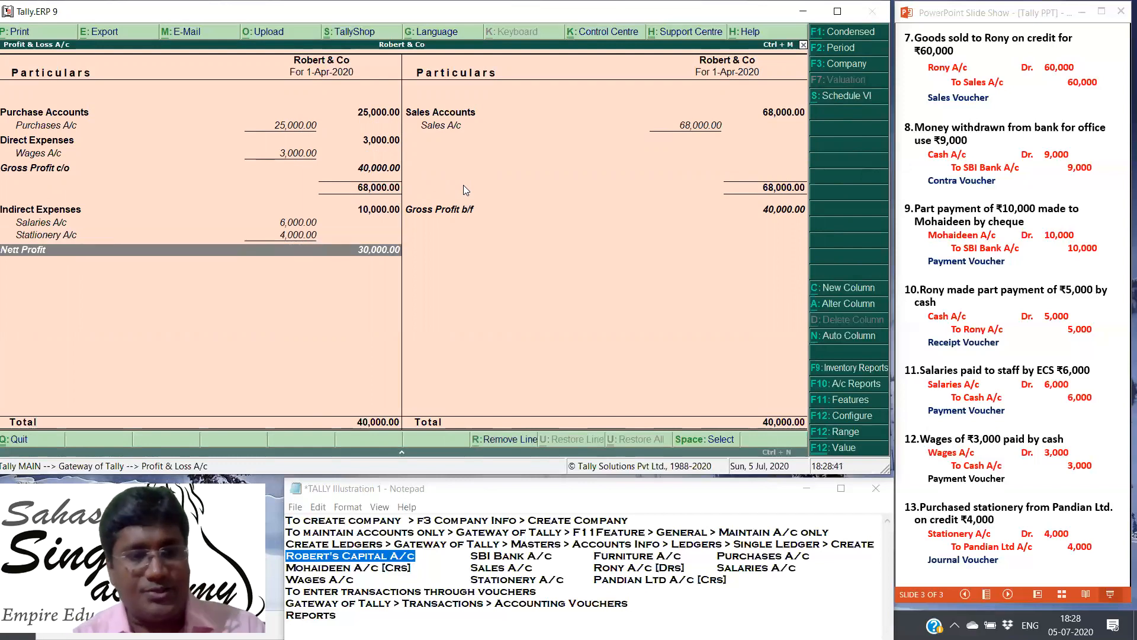
key("Escape")
Step: Open the Ratio Analysis report of Robert & Co
key("Down")
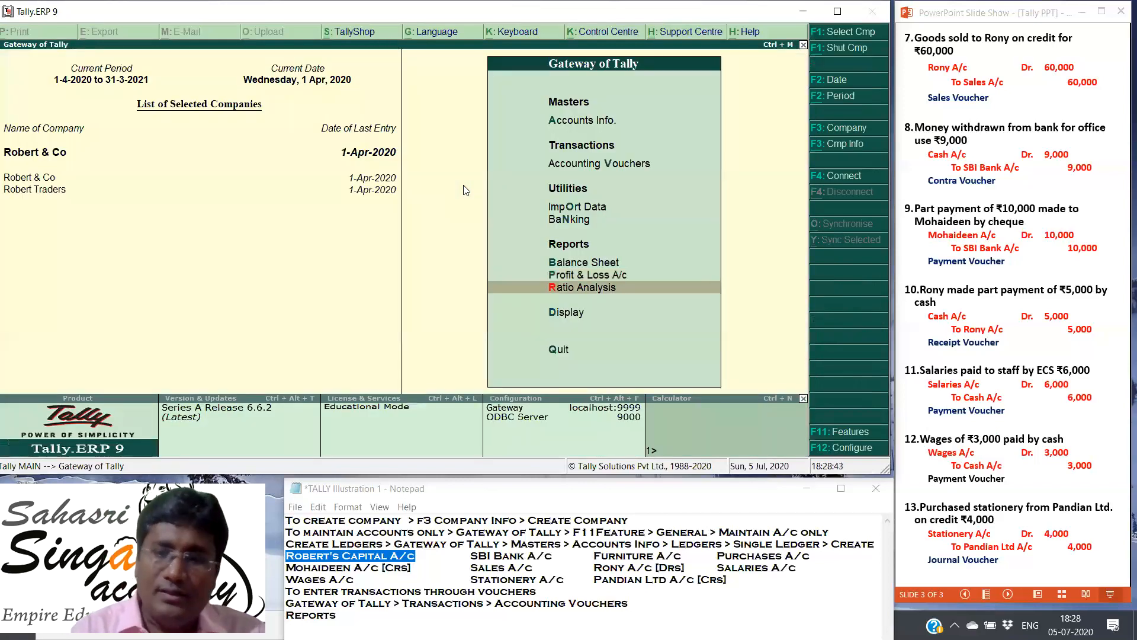
key("Return")
key("Escape")
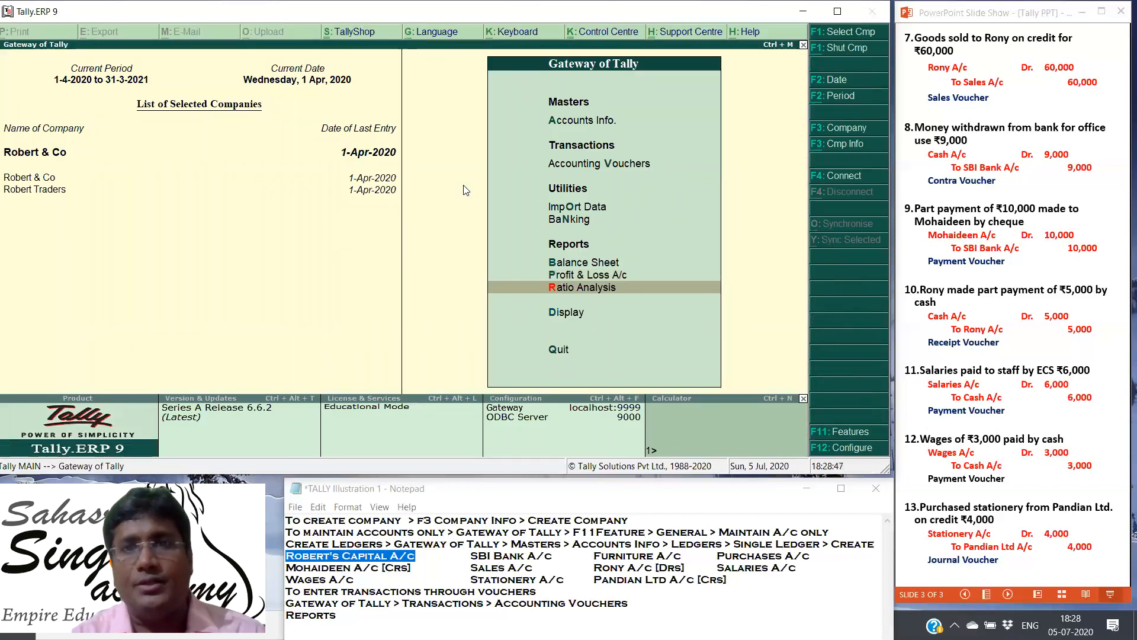
key("Down")
key("Up")
key("Return")
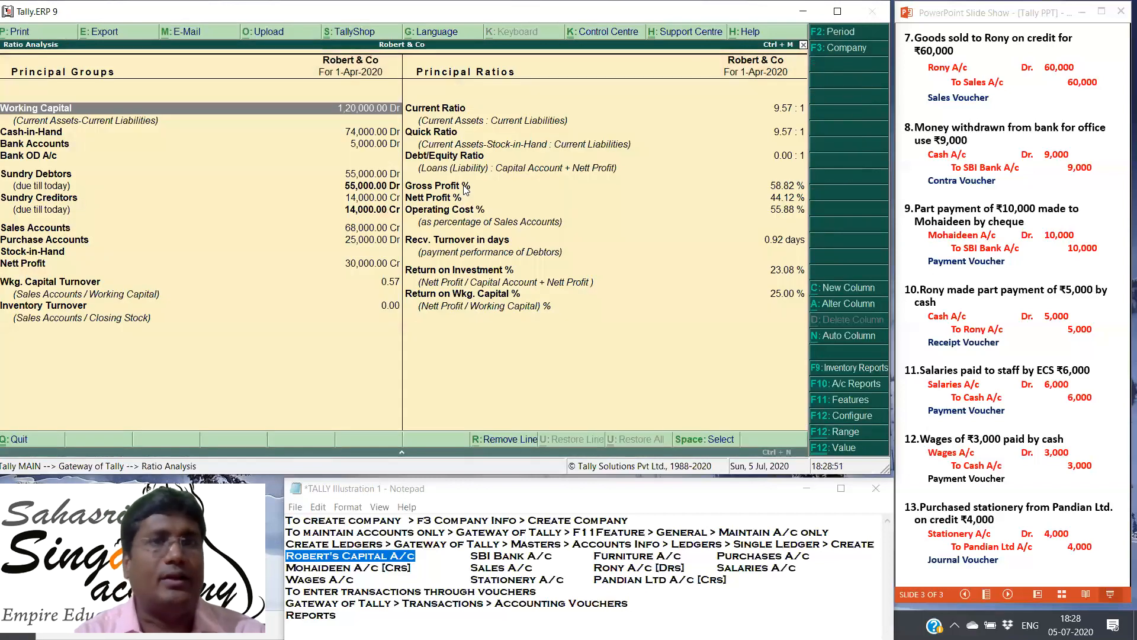
Step: Look through the Principal Groups of the Ratio Analysis, starting from Working Capital
key("Right")
key("Left")
key("Down")
key("Down")
key("Down")
key("Down")
key("Down")
key("Down")
key("Up")
key("Up")
Step: Examine the Principal Ratios from Current Ratio down past Nett Profit %, and return to the Gateway of Tally
key("Up")
key("Right")
key("Up")
key("Up")
key("Up")
key("Up")
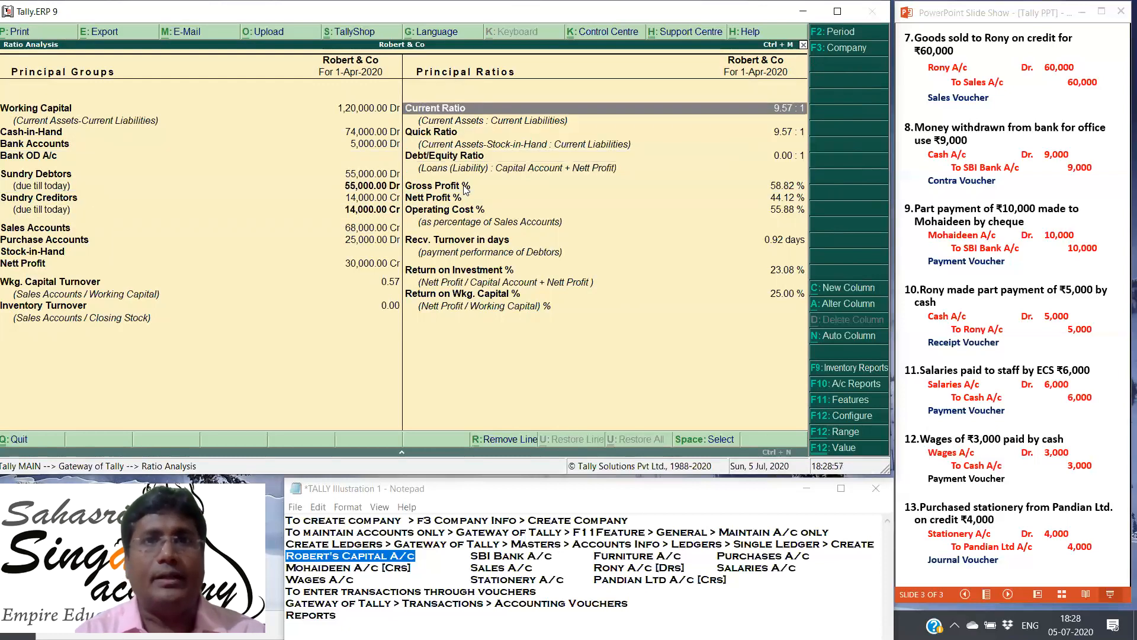
key("Down")
key("Up")
key("Down")
key("Down")
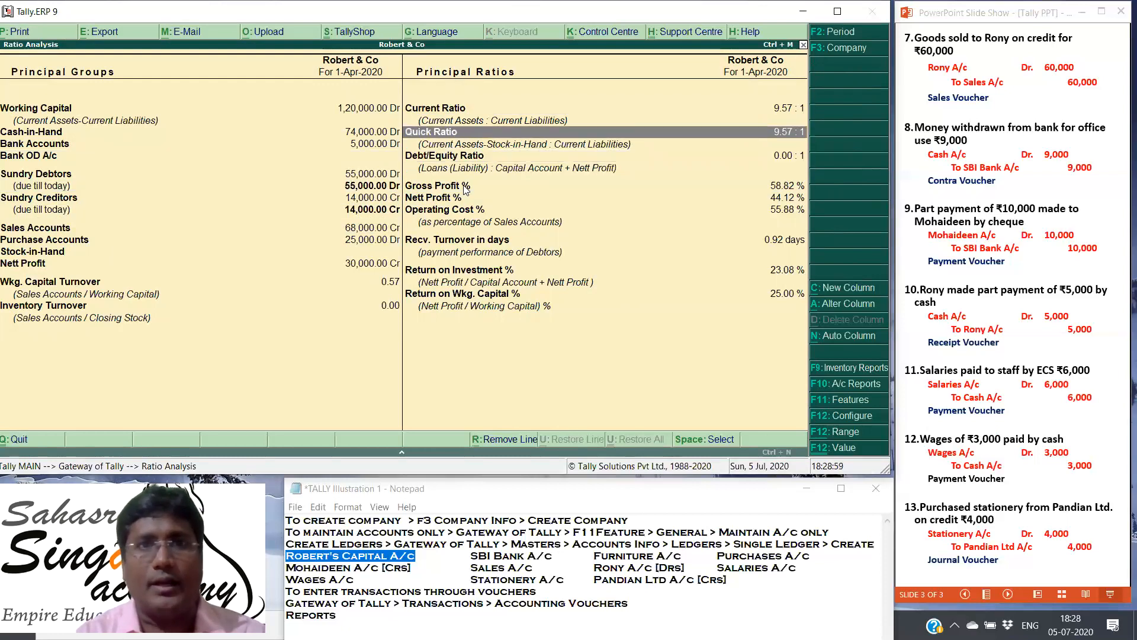
key("Down")
key("Down")
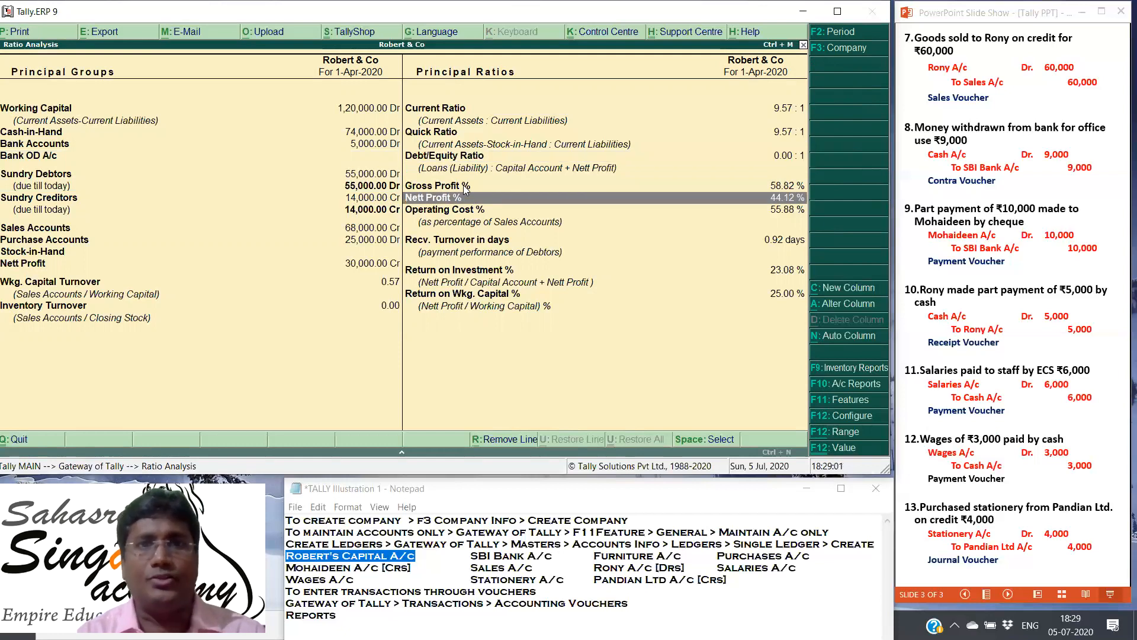
key("Down")
key("Down")
key("Escape")
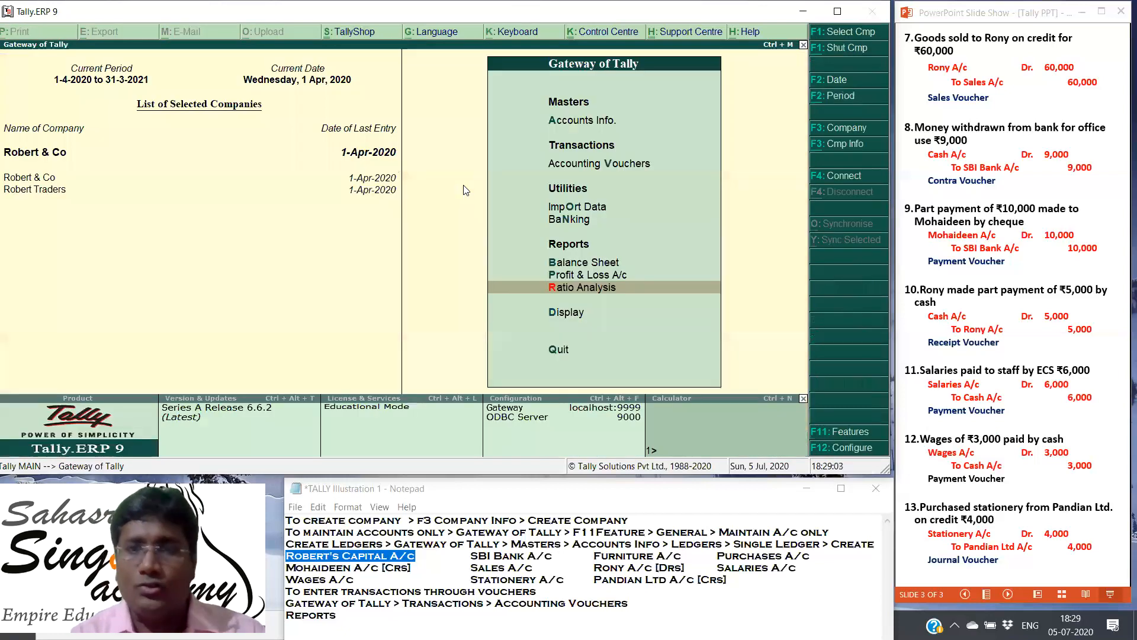